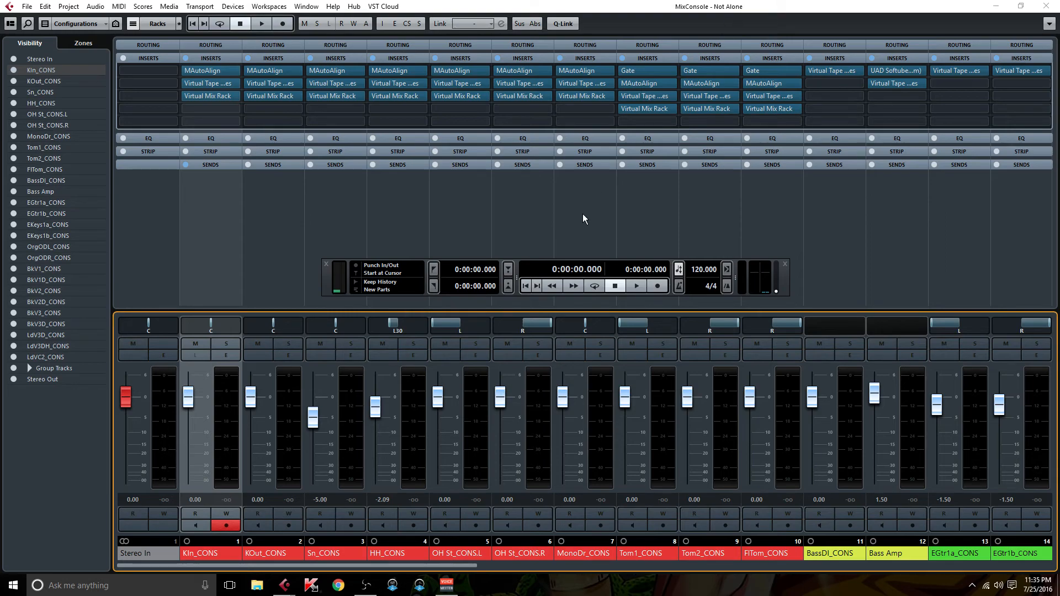
Move the transport panel higher in the mixer and review the Virtual Mix Rack insert on the Drums group channel
drag(333, 285, 355, 233)
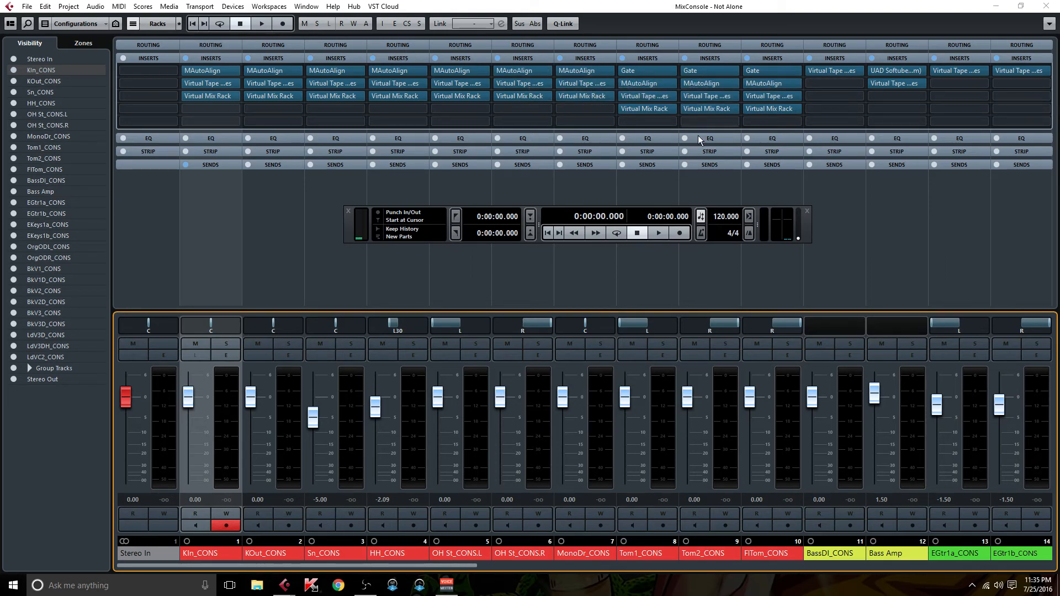
drag(443, 567, 1018, 566)
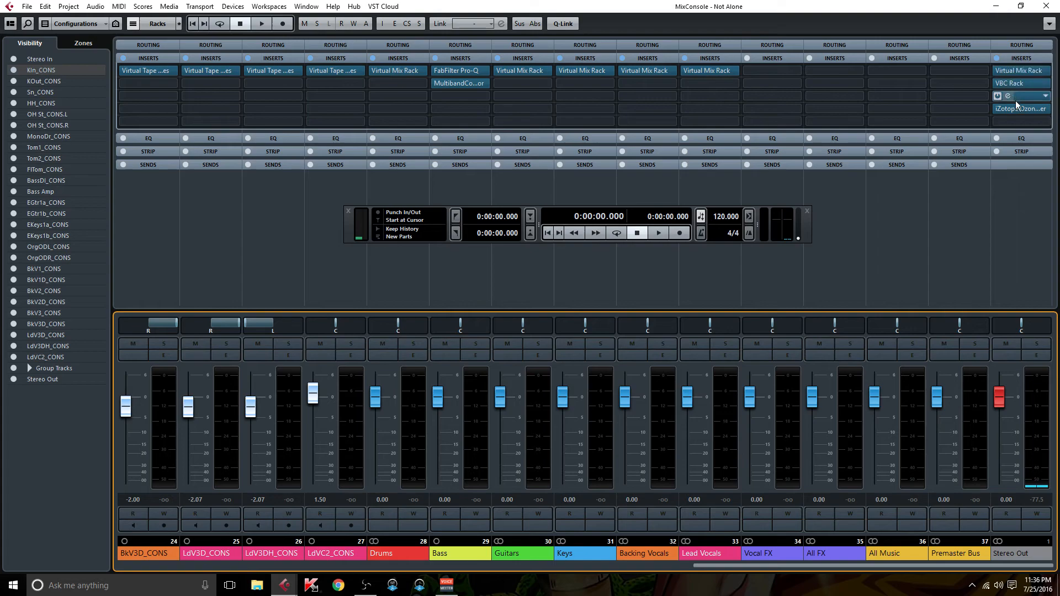
double_click(397, 70)
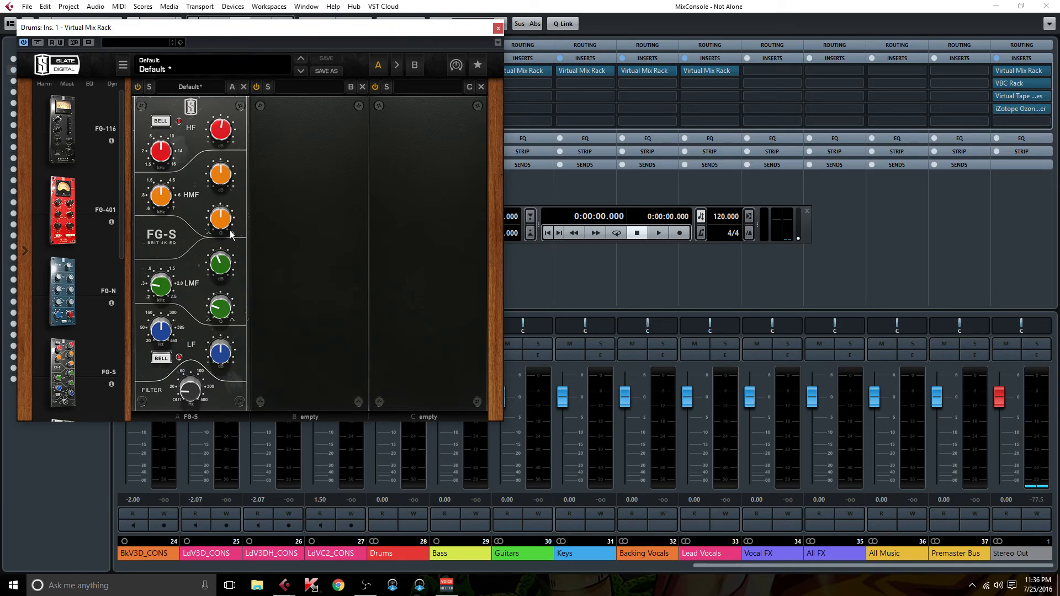
mouse_move(192, 384)
click(498, 28)
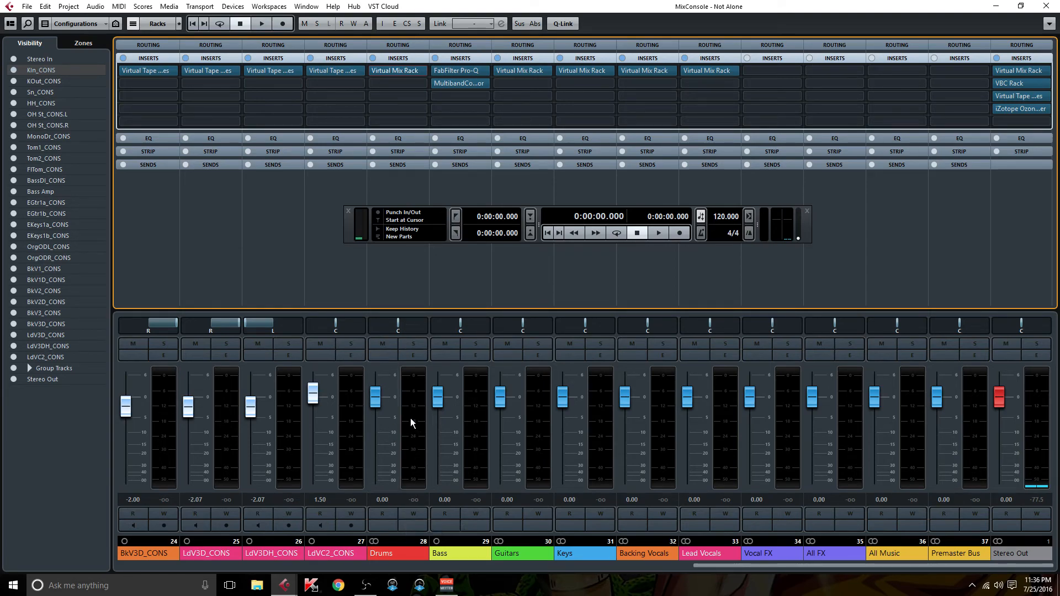
Inspect the MAutoAlign insert settings on the HH_CONS channel and the OH St_CONS.L overhead channel
drag(700, 564, 138, 541)
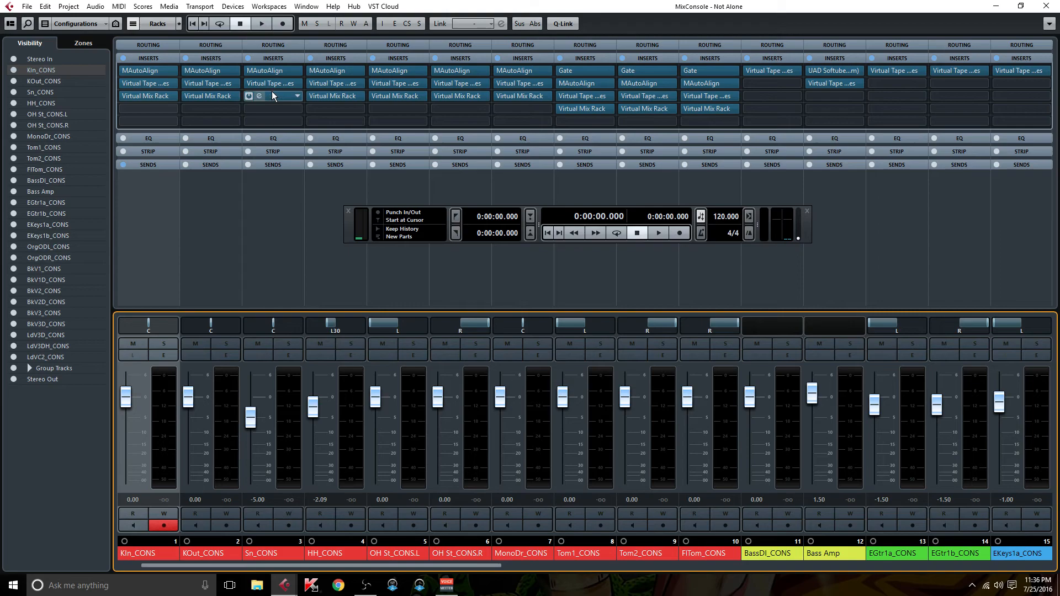
double_click(340, 69)
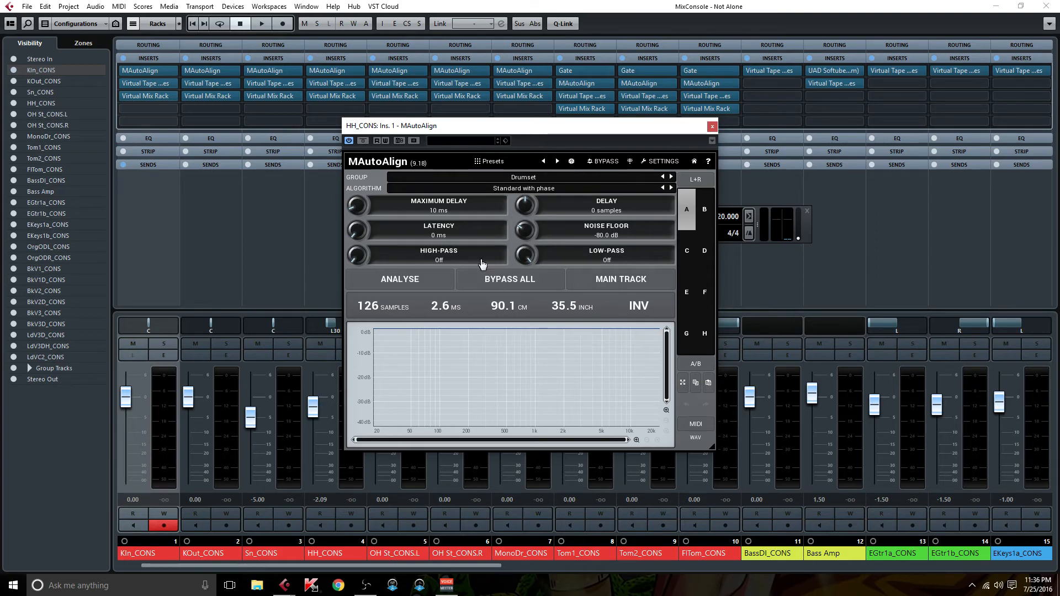
click(712, 126)
click(398, 266)
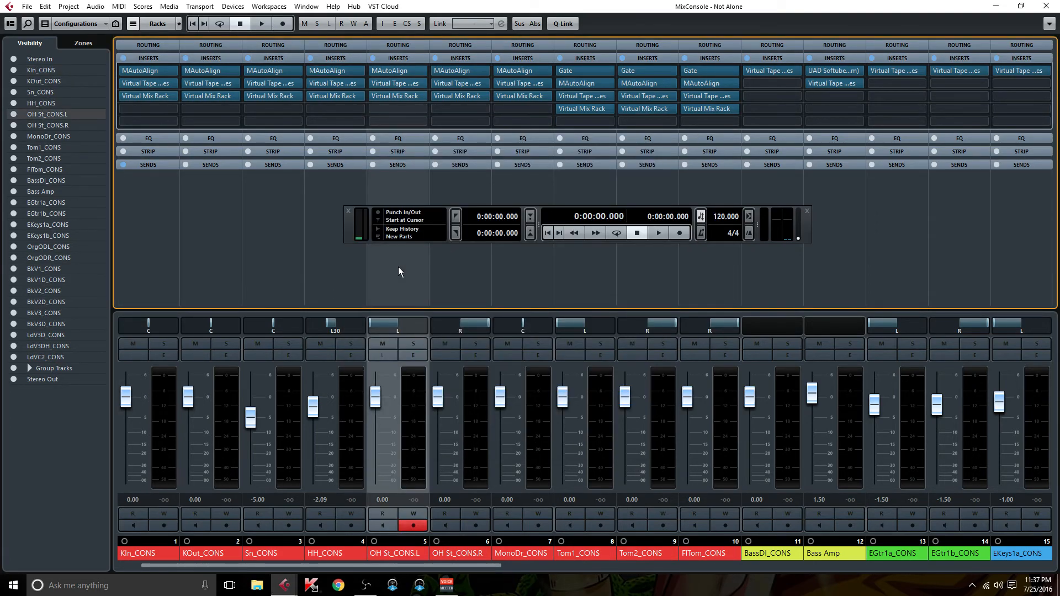
click(405, 69)
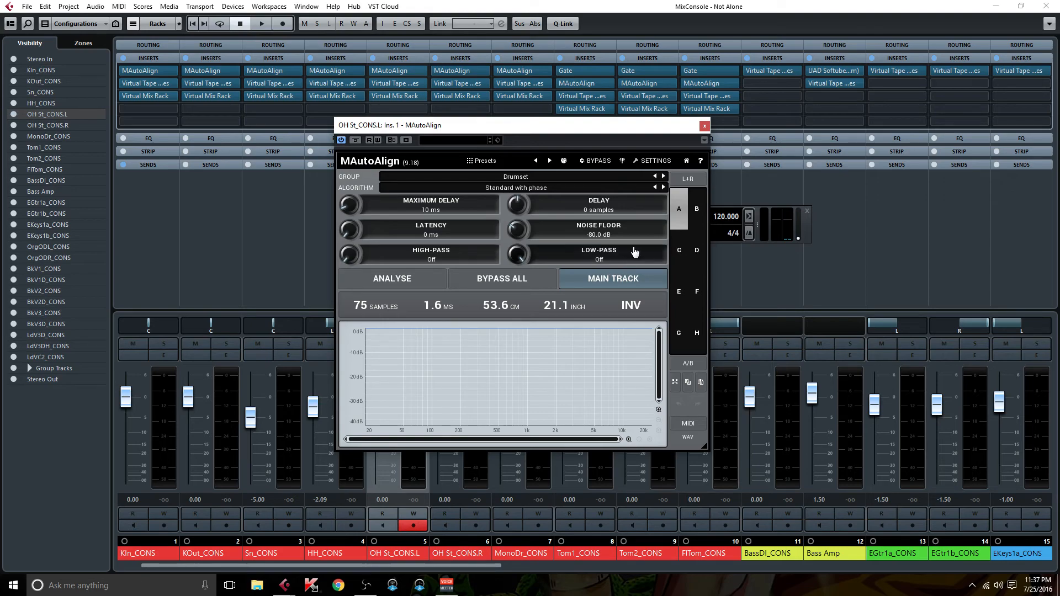
click(704, 126)
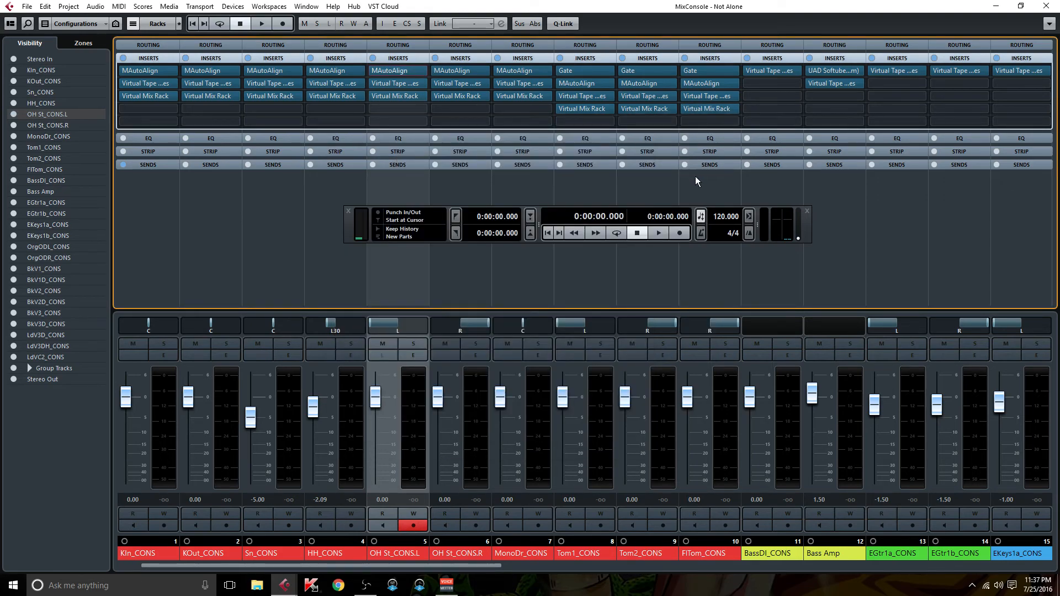
Go over the drum channels from KIn_CONS to FlTom_CONS and recheck the MAutoAlign insert on OH St_CONS.L
click(698, 190)
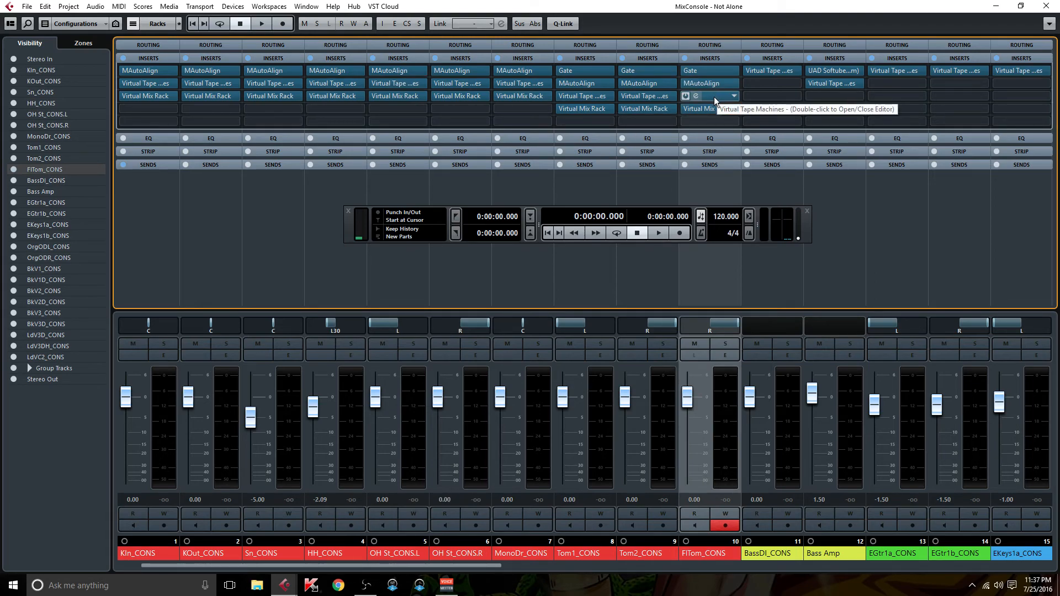
click(160, 216)
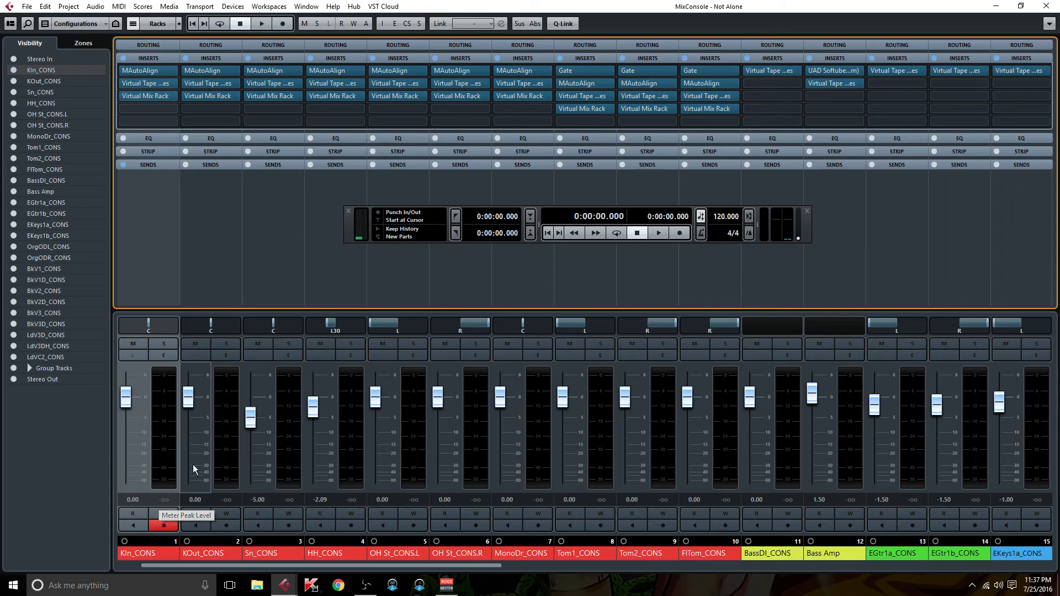
click(396, 277)
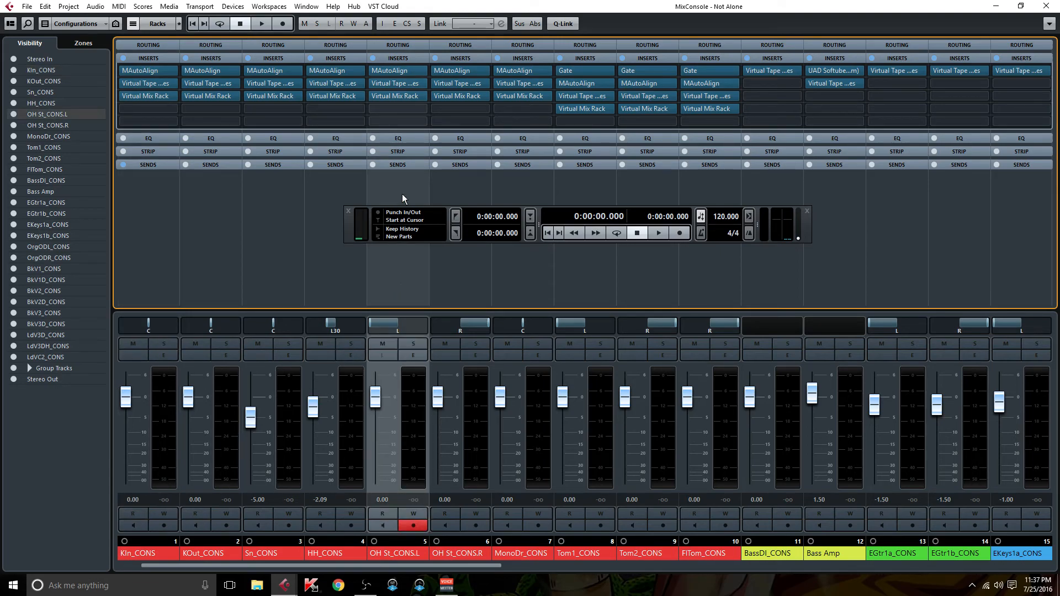
click(405, 69)
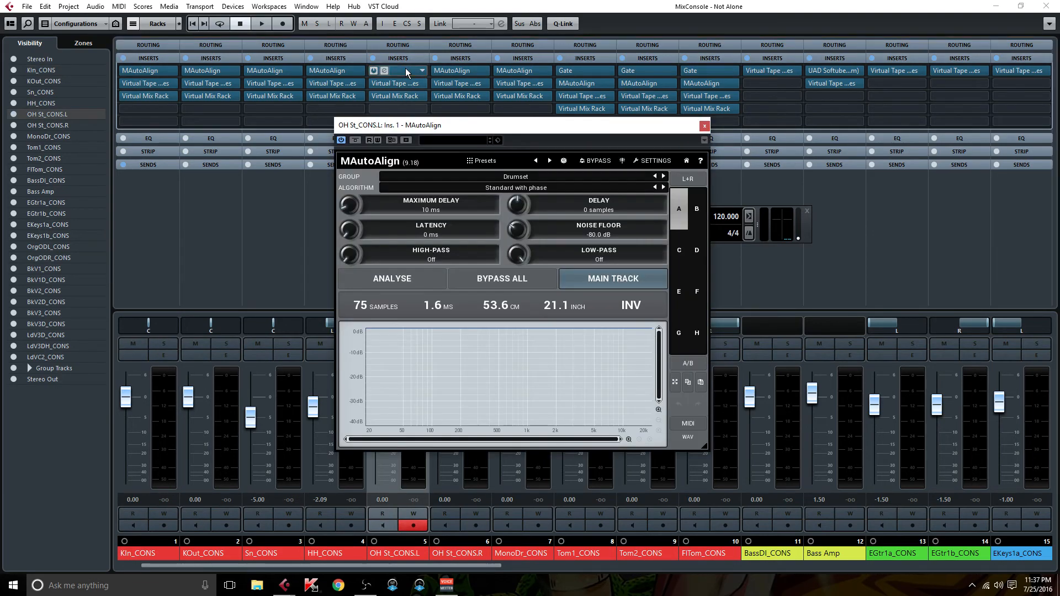
click(704, 126)
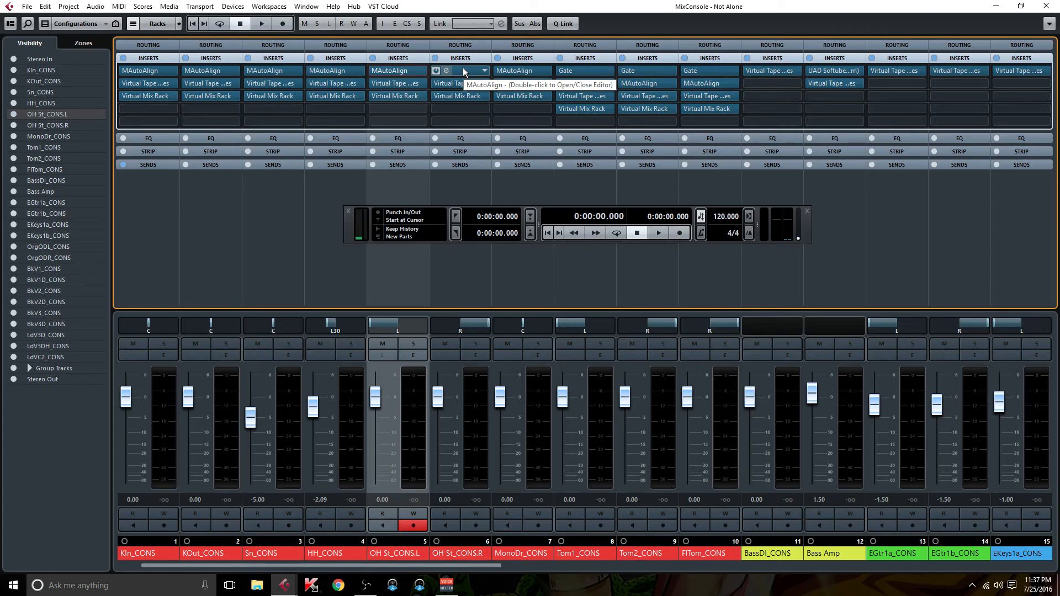
Close the mixer and place the project cursor at bar 8, near where the drums come in
click(1045, 6)
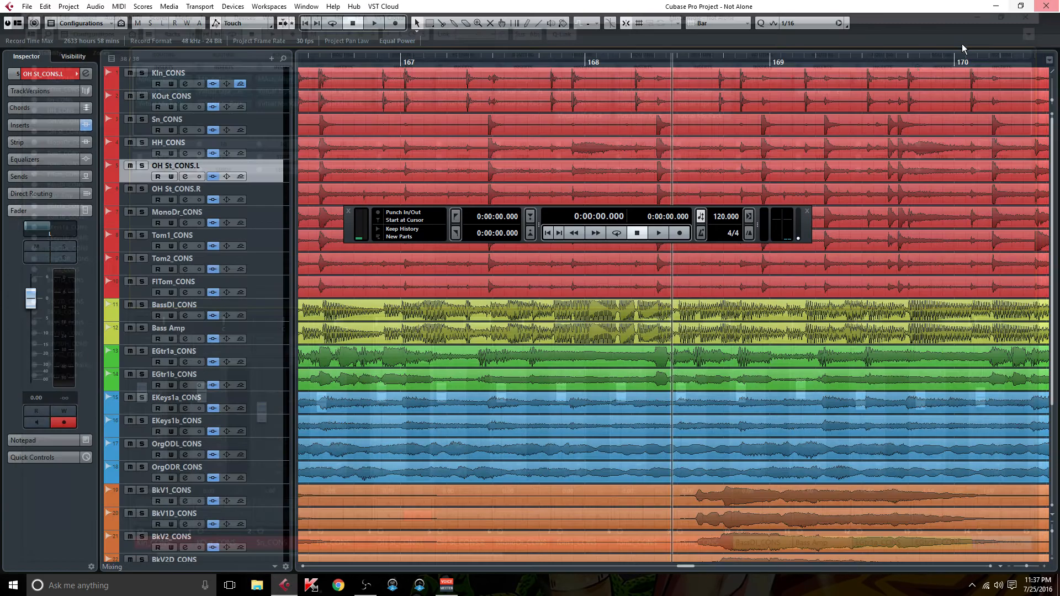
click(304, 24)
click(957, 61)
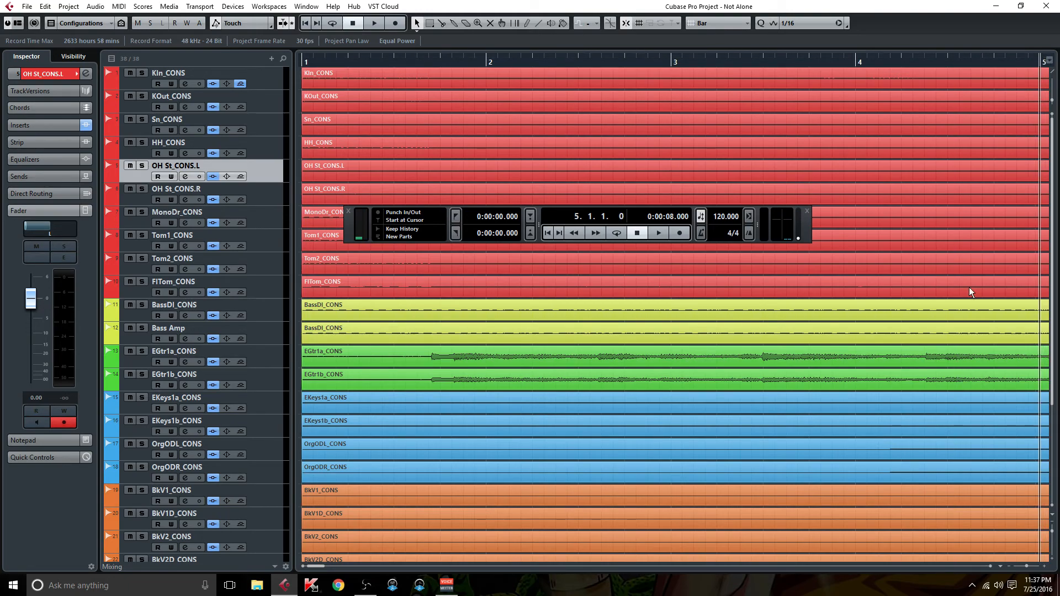
click(990, 565)
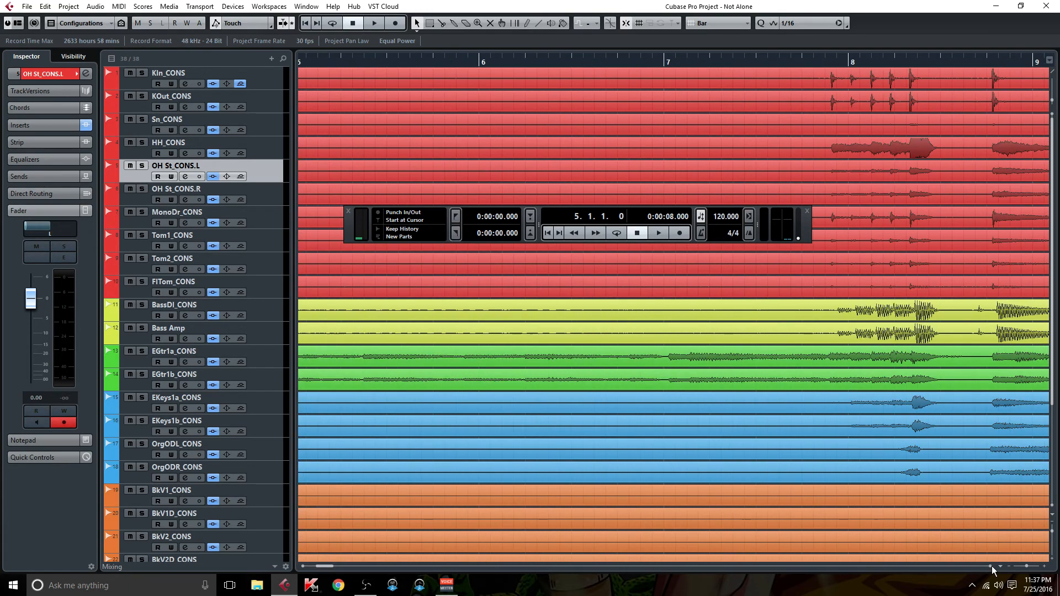
click(775, 61)
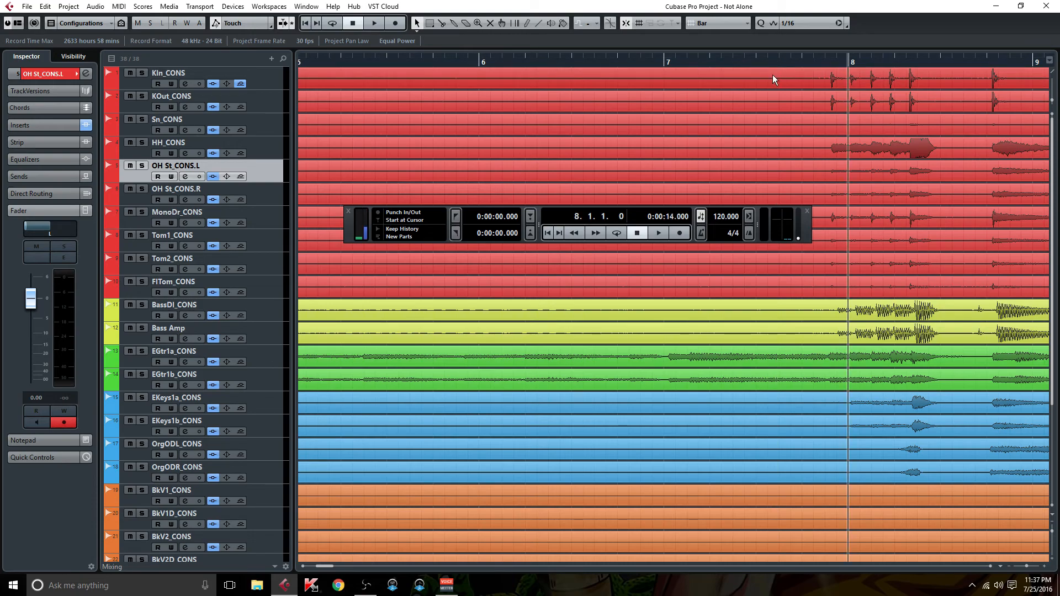
Reopen the mixer with the OH St_CONS.L MAutoAlign editor showing, start playback and solo the Drums group
key(F3)
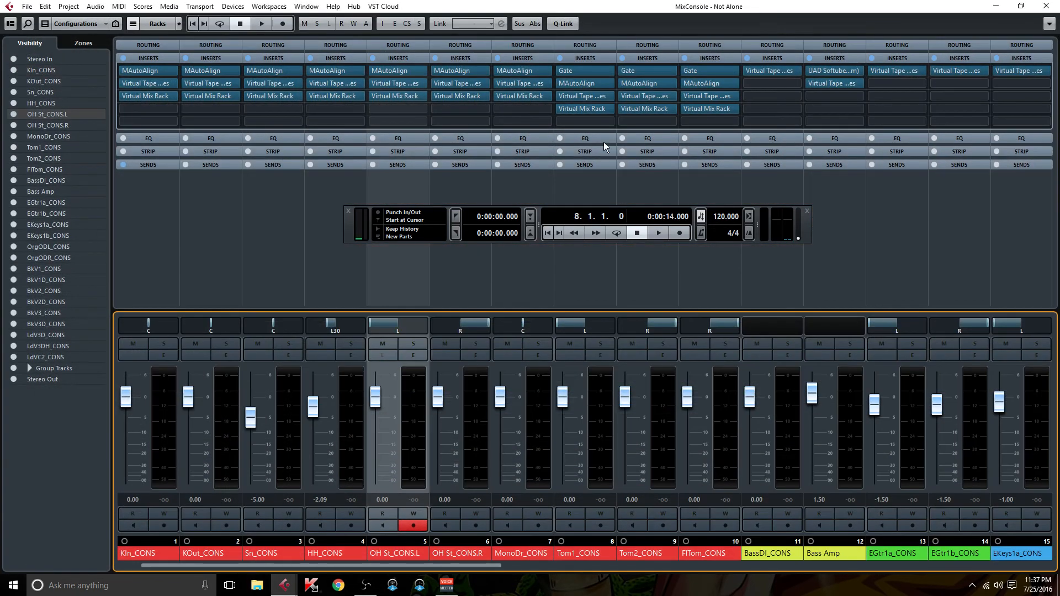
double_click(400, 70)
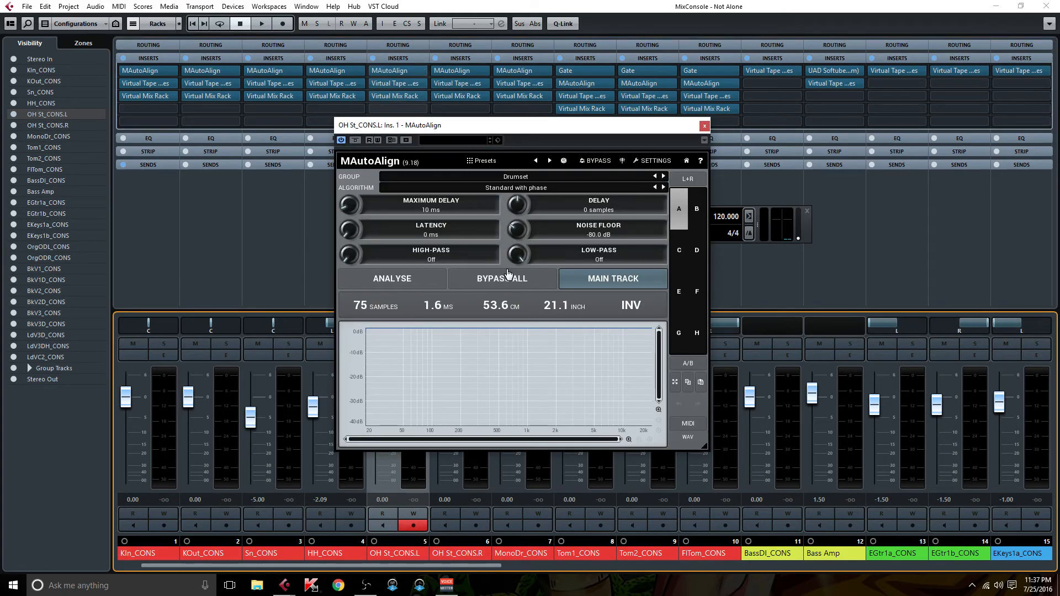
key(space)
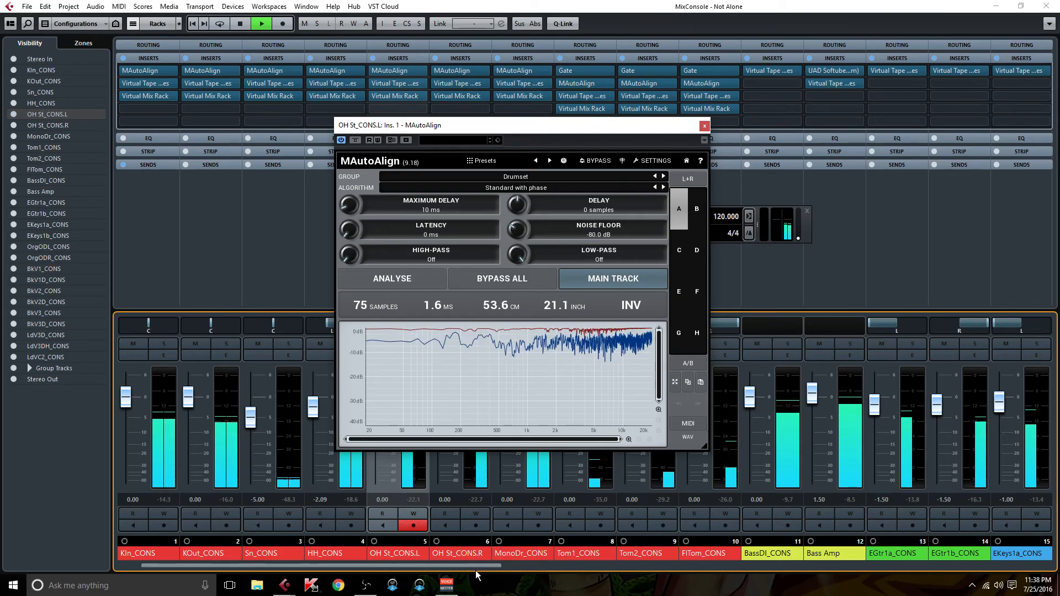
drag(476, 567, 842, 572)
click(913, 343)
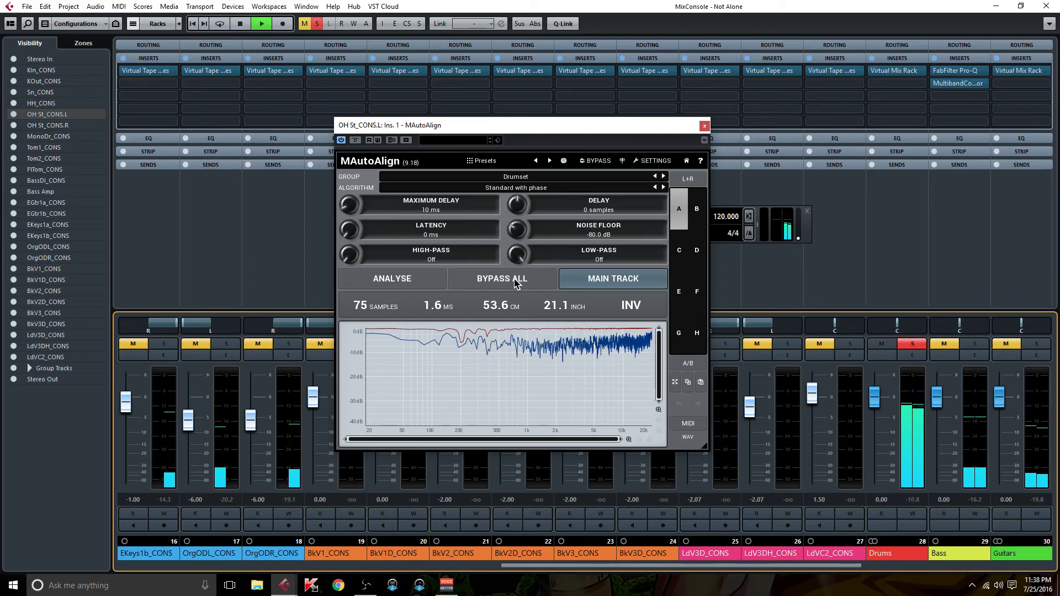
Compare the drums with and without alignment by toggling MAutoAlign's Bypass All during playback, leave it off, and stop playback
click(515, 283)
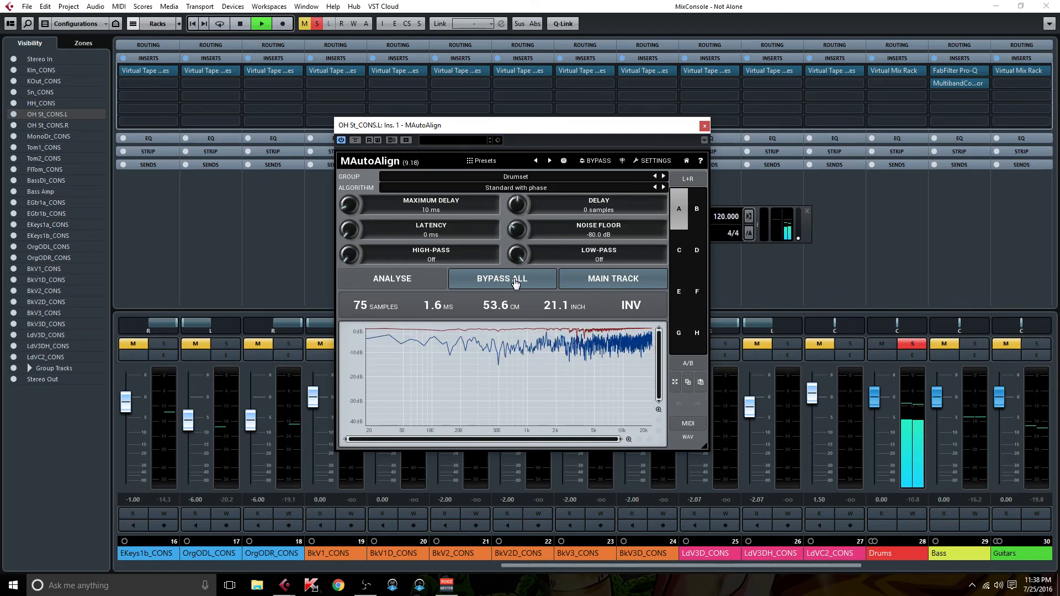
key(space)
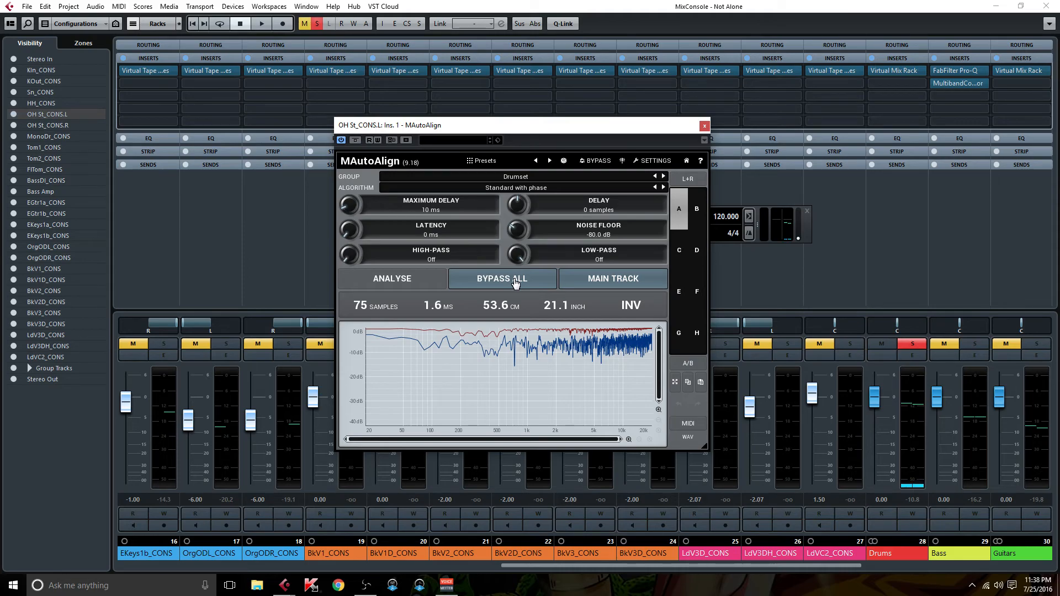
key(space)
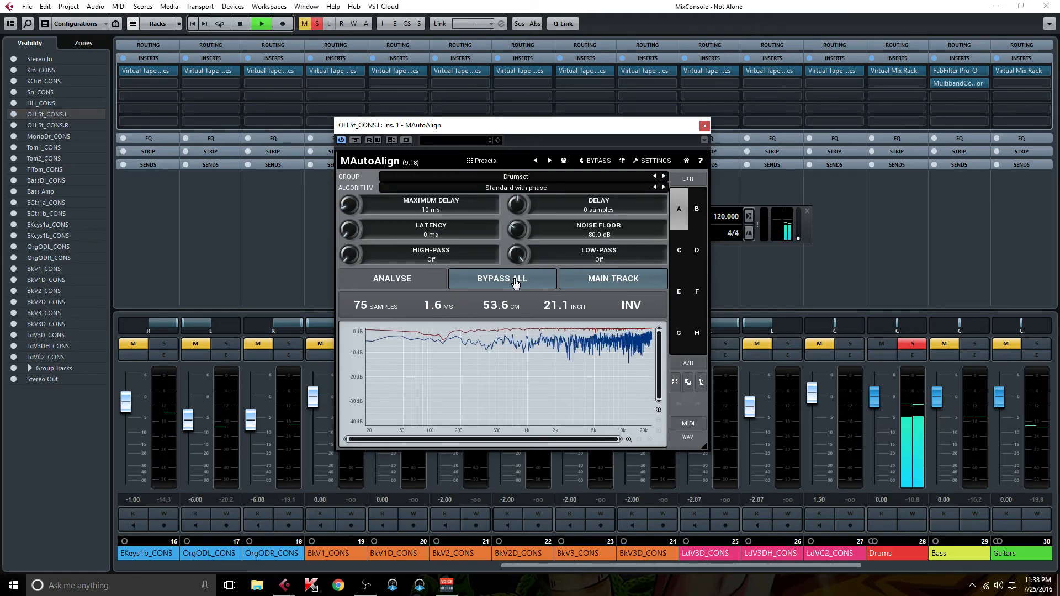
click(515, 282)
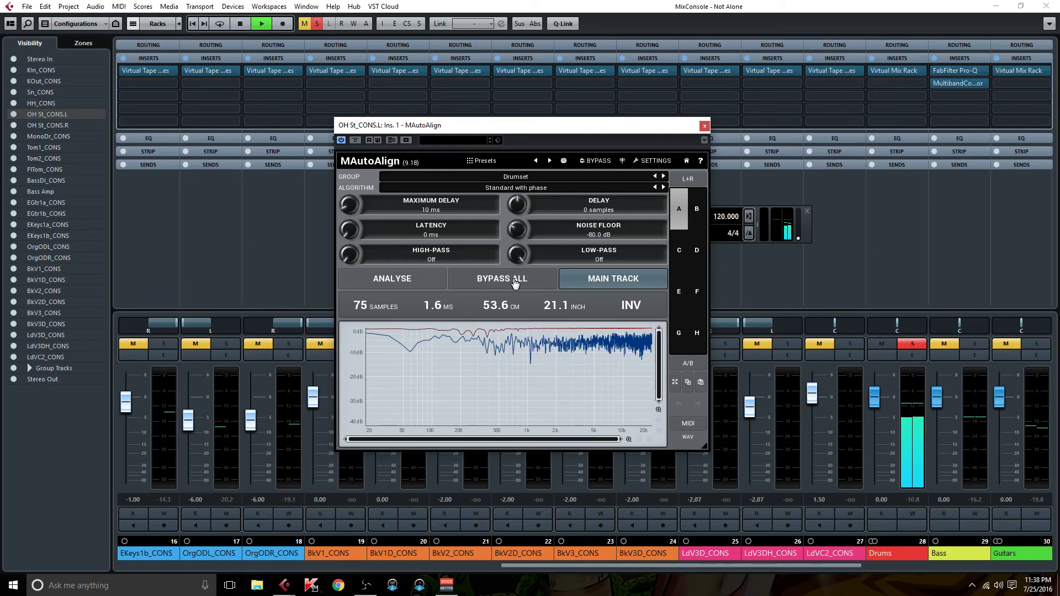
click(514, 283)
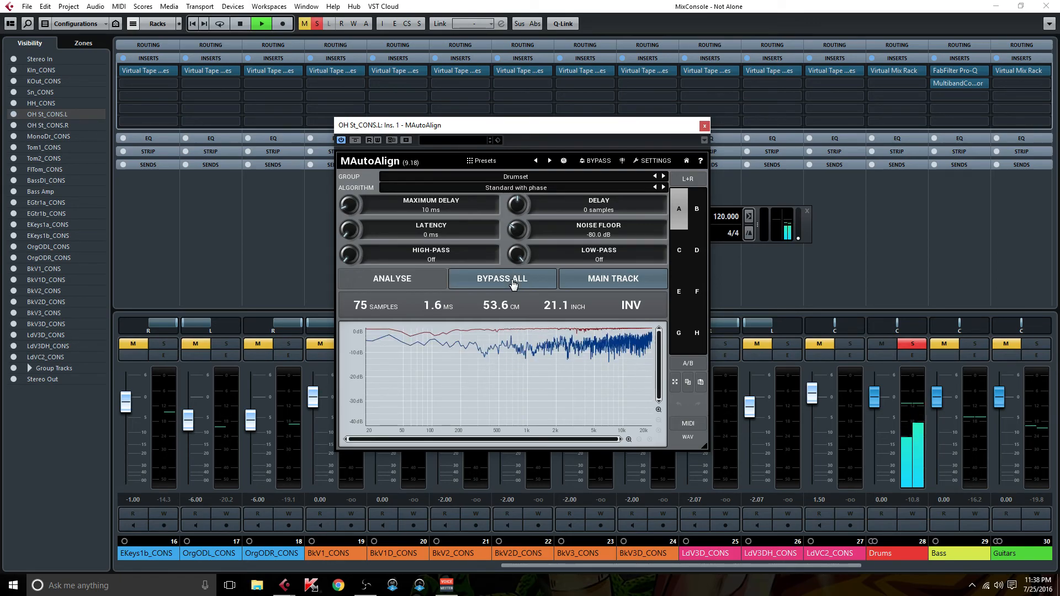
click(513, 282)
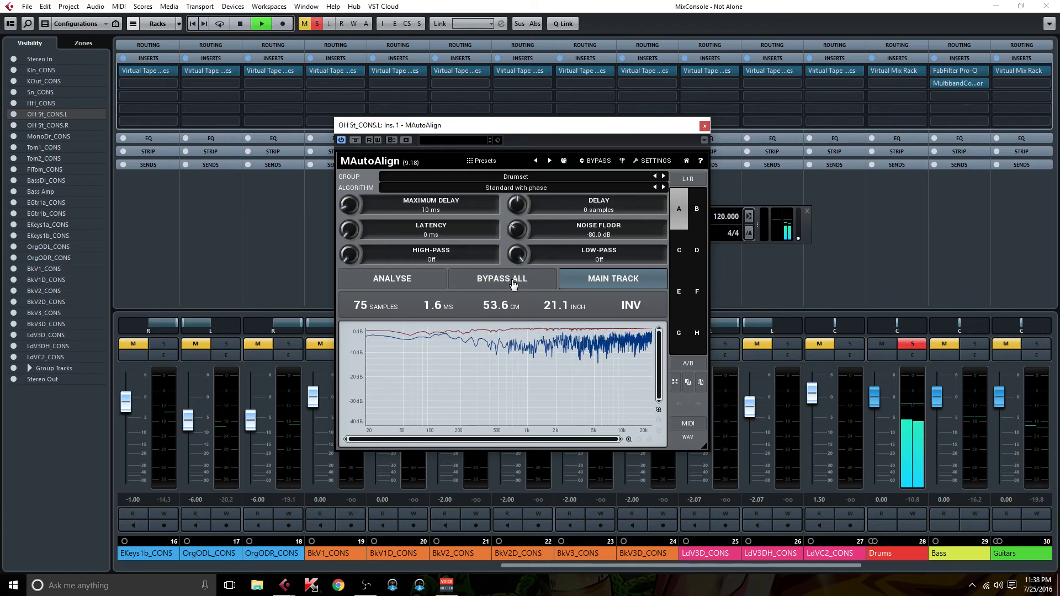
click(704, 125)
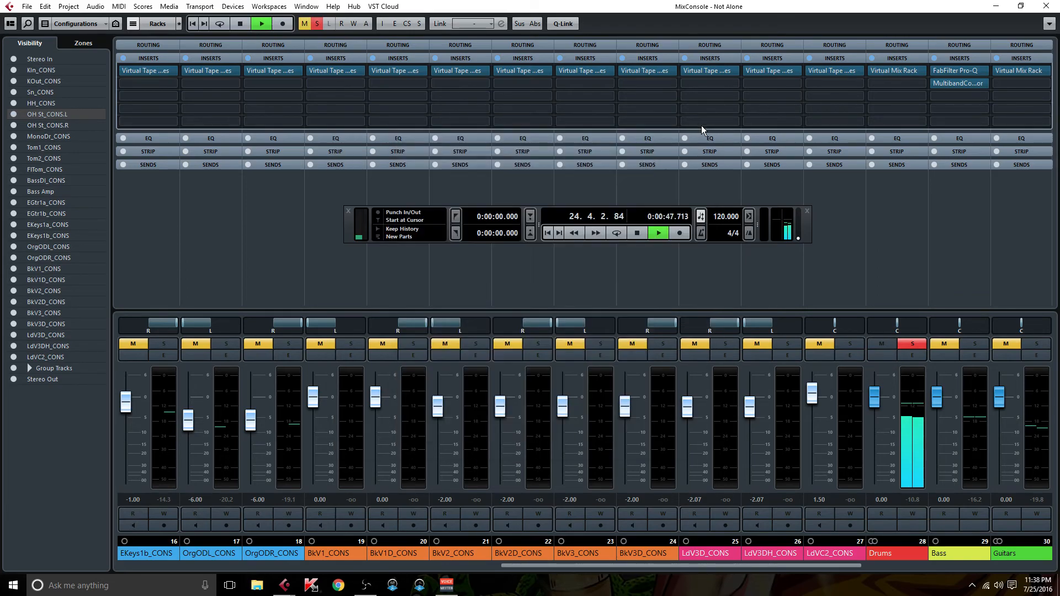
key(space)
Open the Gate insert on Tom1_CONS with the tom channels in view, and clear all mute and solo states
drag(562, 565, 263, 541)
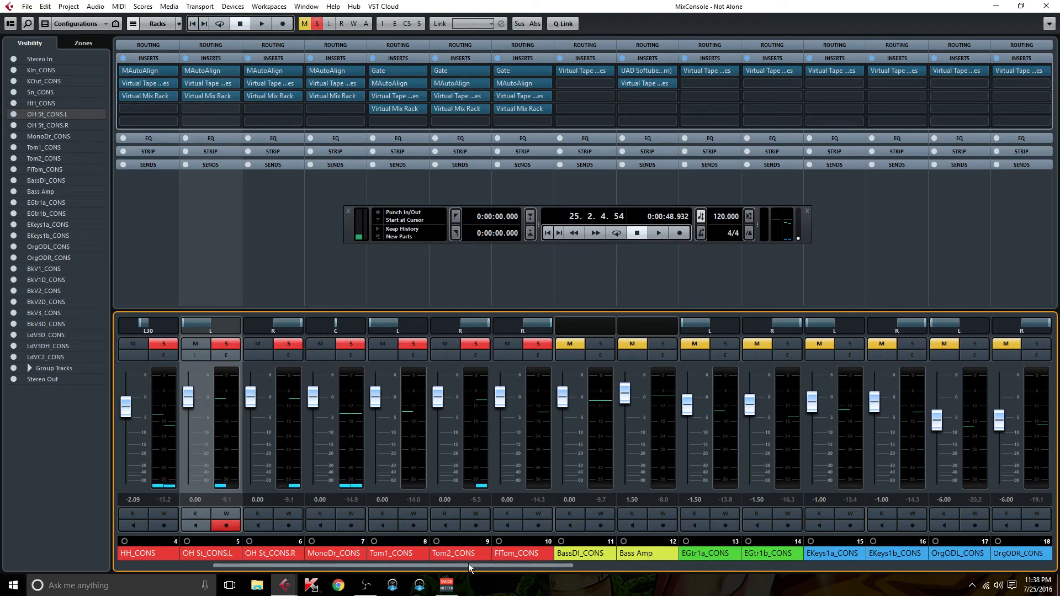
drag(464, 564, 446, 564)
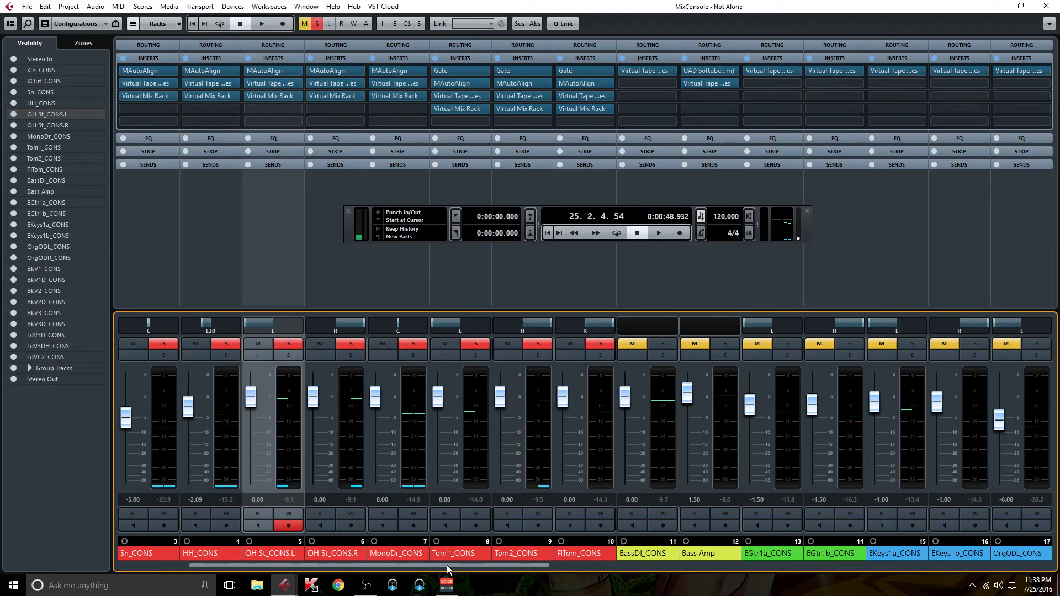
double_click(464, 71)
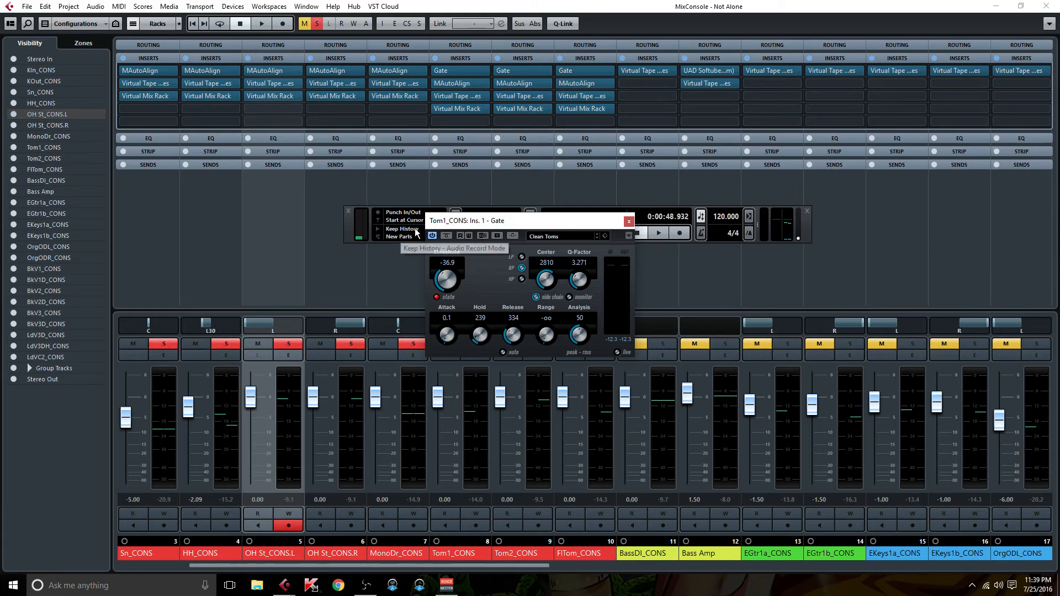
click(305, 23)
drag(518, 221, 551, 139)
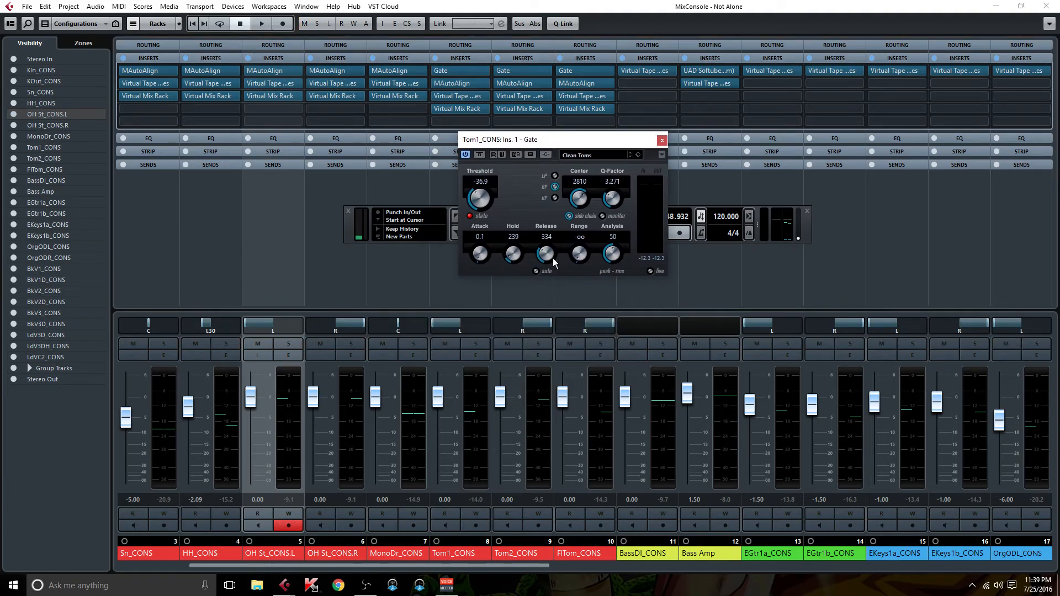
Solo the Tom1, Tom2 and FlTom channels and bring the project window into view for playback
click(479, 347)
click(539, 343)
click(600, 344)
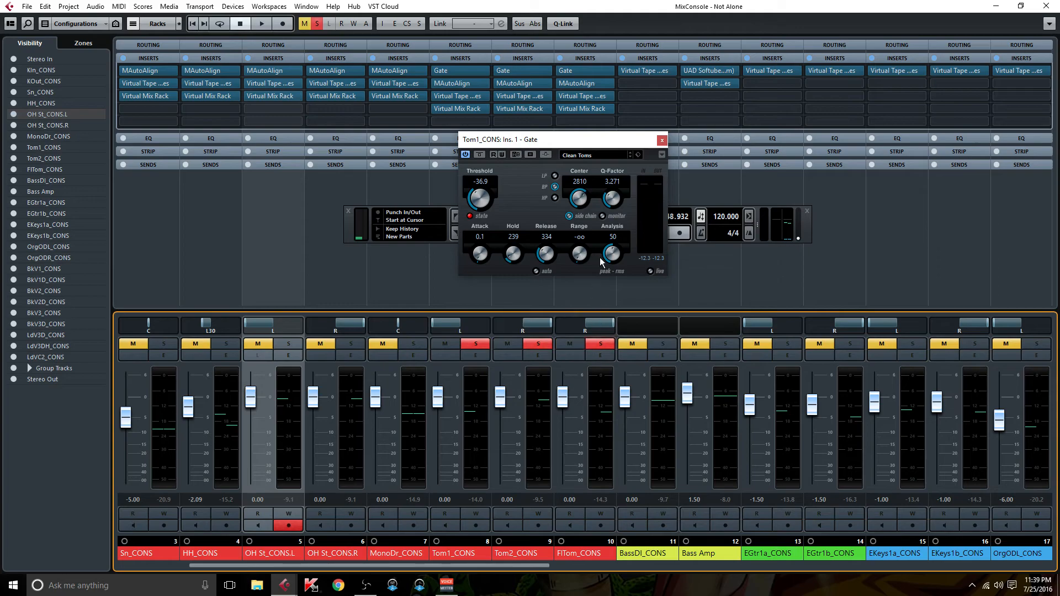
key(F3)
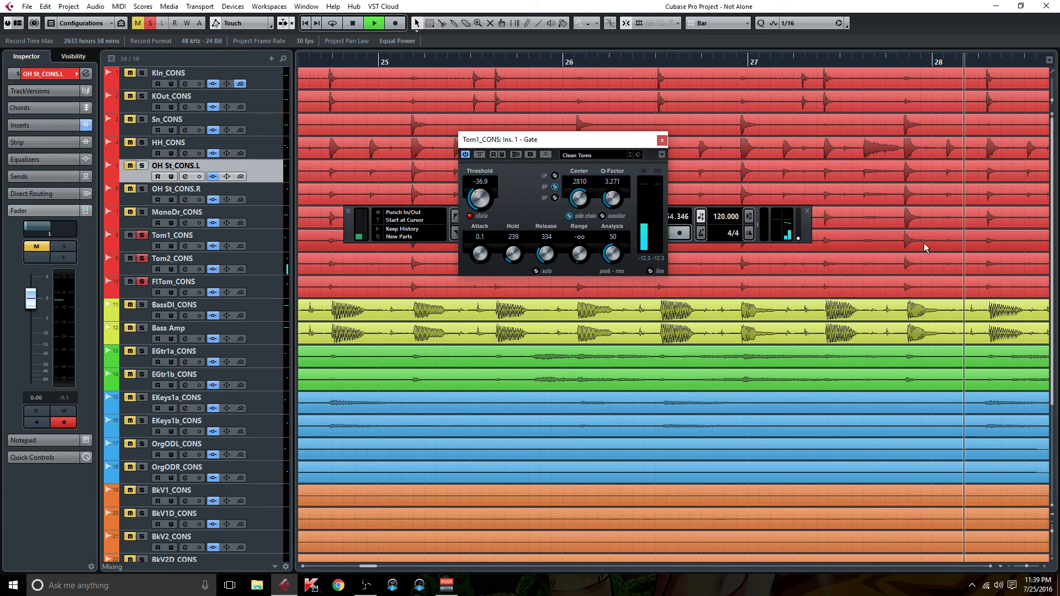
Audition the gated toms with the Tom1 Gate editor and transport panel moved clear of the tom tracks, close the editor and stop playback
drag(524, 139, 466, 83)
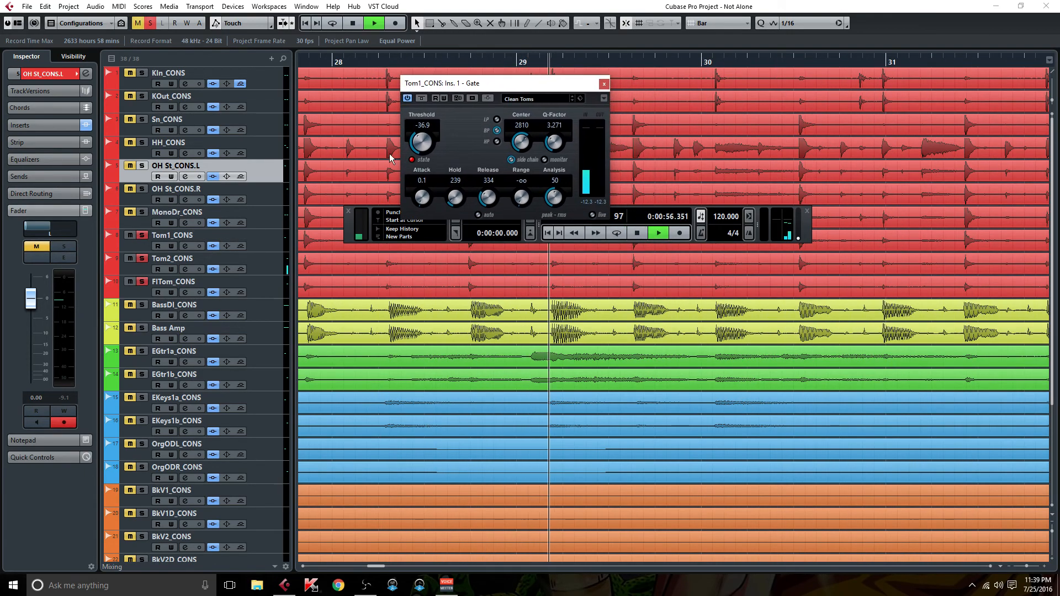
drag(356, 237, 362, 447)
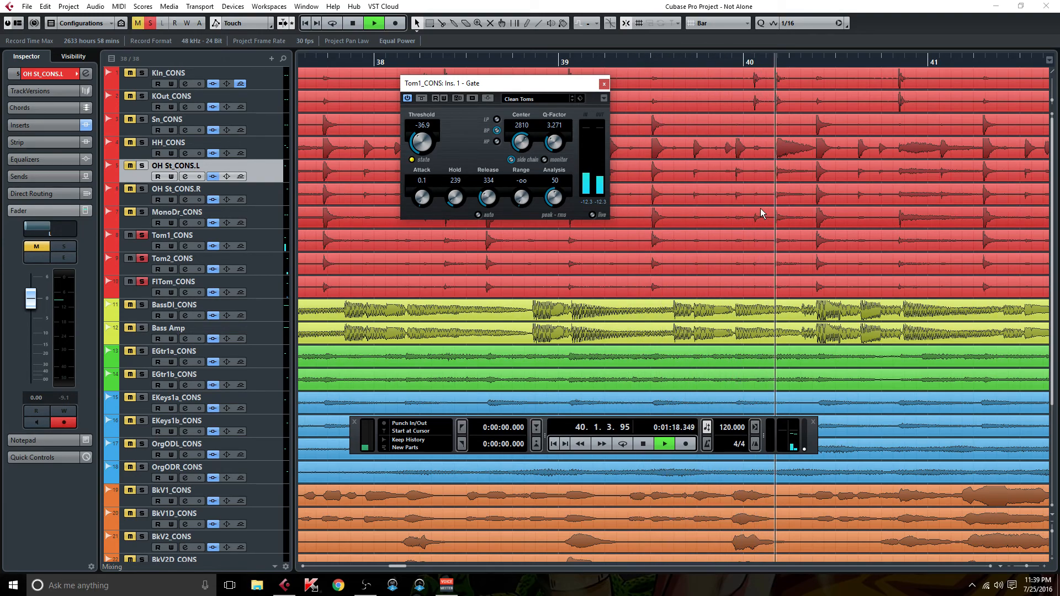
click(604, 84)
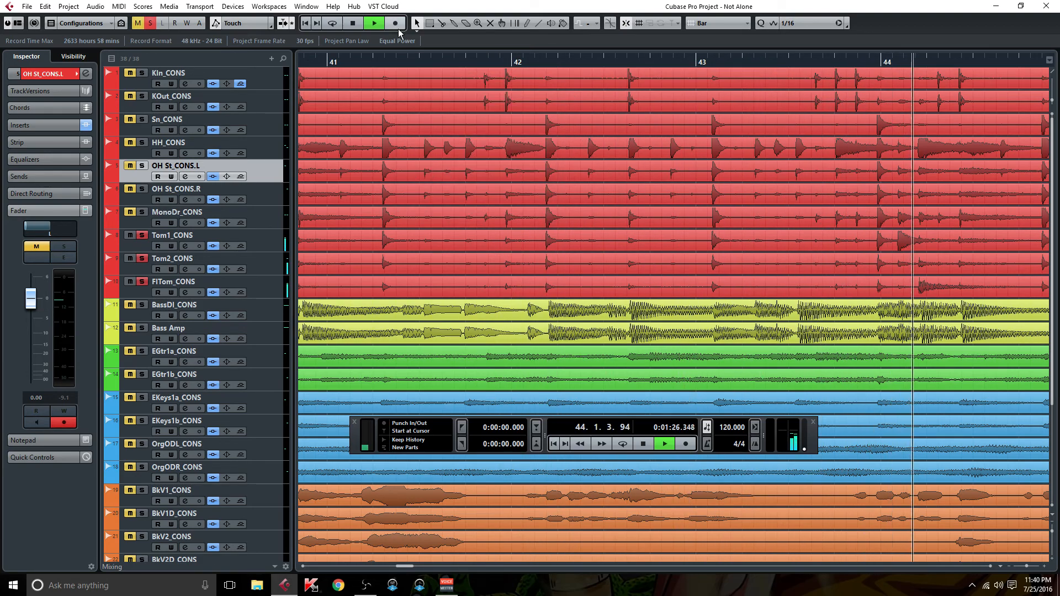
click(352, 23)
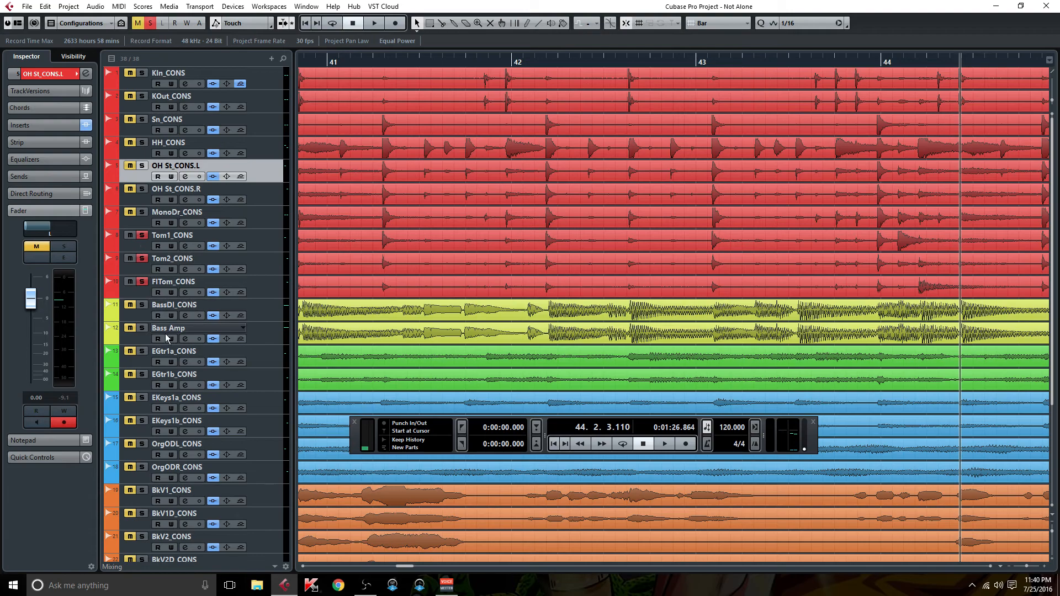
Clear the solo states on the Tom1_CONS, Tom2_CONS and FlTom_CONS tracks
right_click(271, 362)
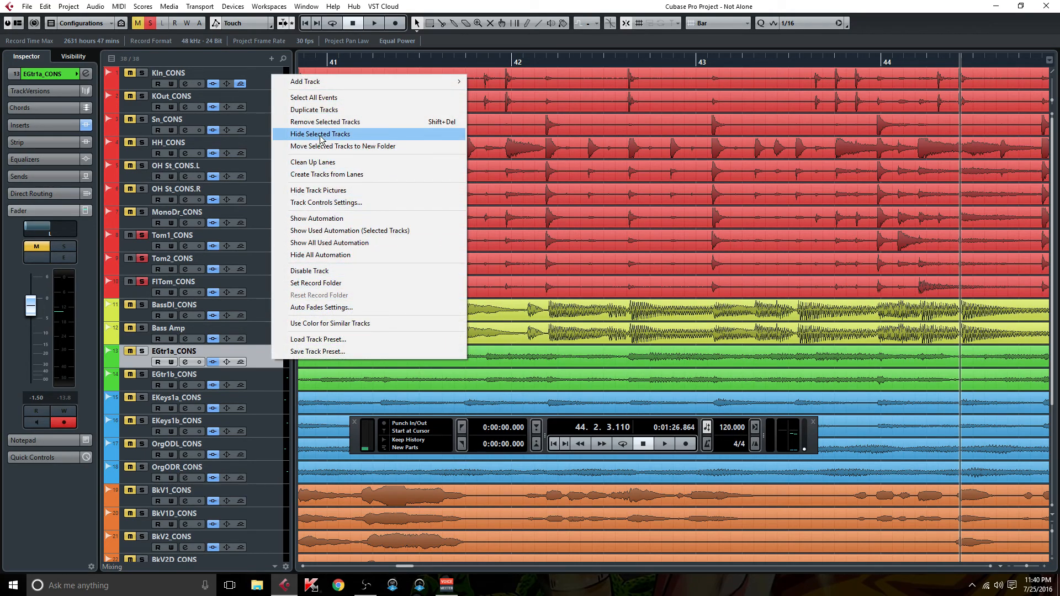
click(257, 341)
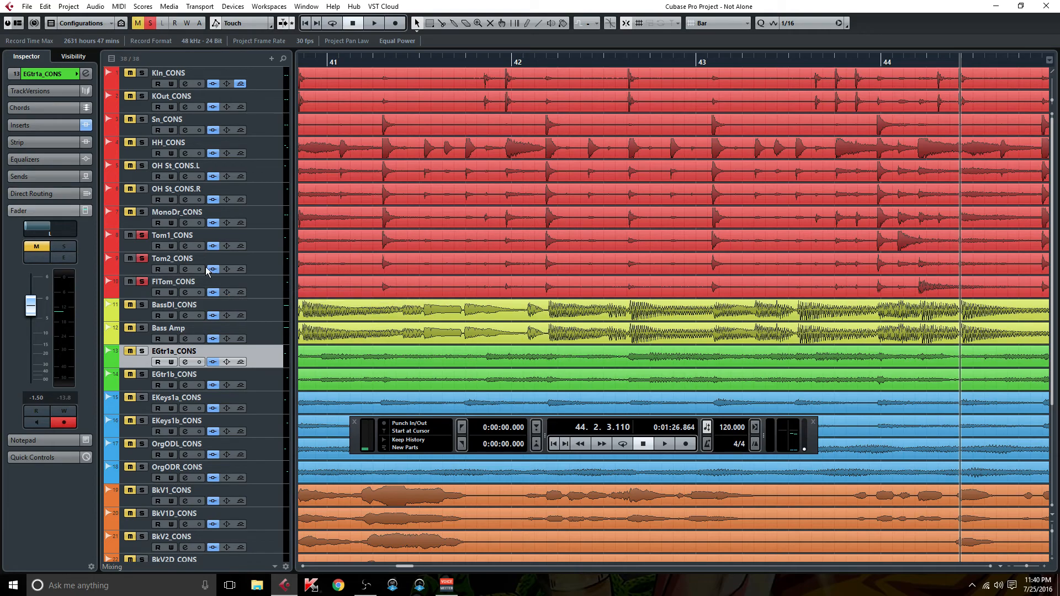
click(142, 235)
click(141, 259)
click(142, 281)
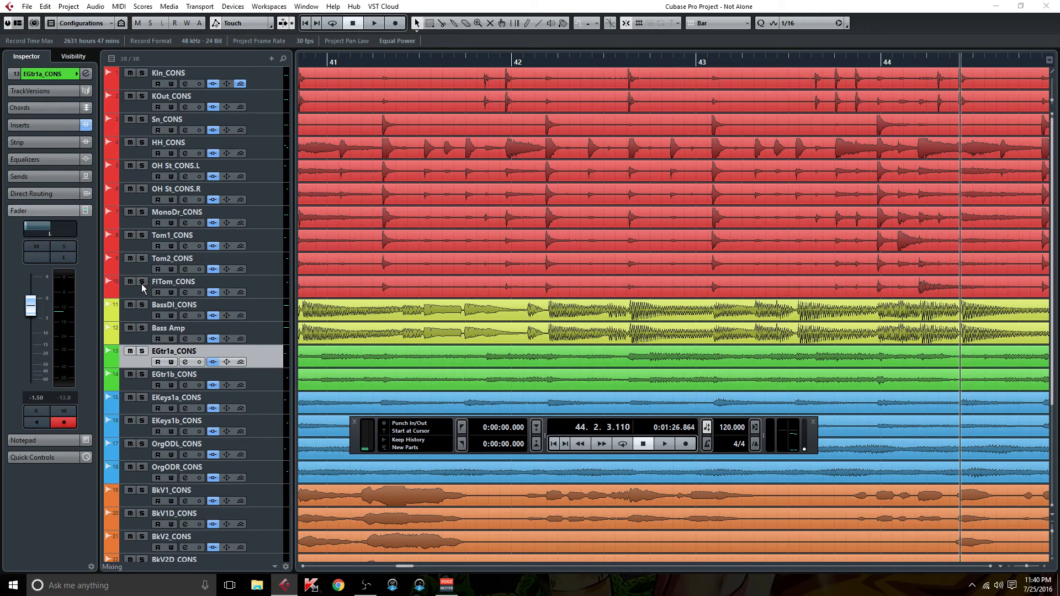
Open the mixer at the first drum channels and examine the Virtual Tape Machines insert on Sn_CONS, closing its editor when done
key(F3)
drag(443, 567, 290, 566)
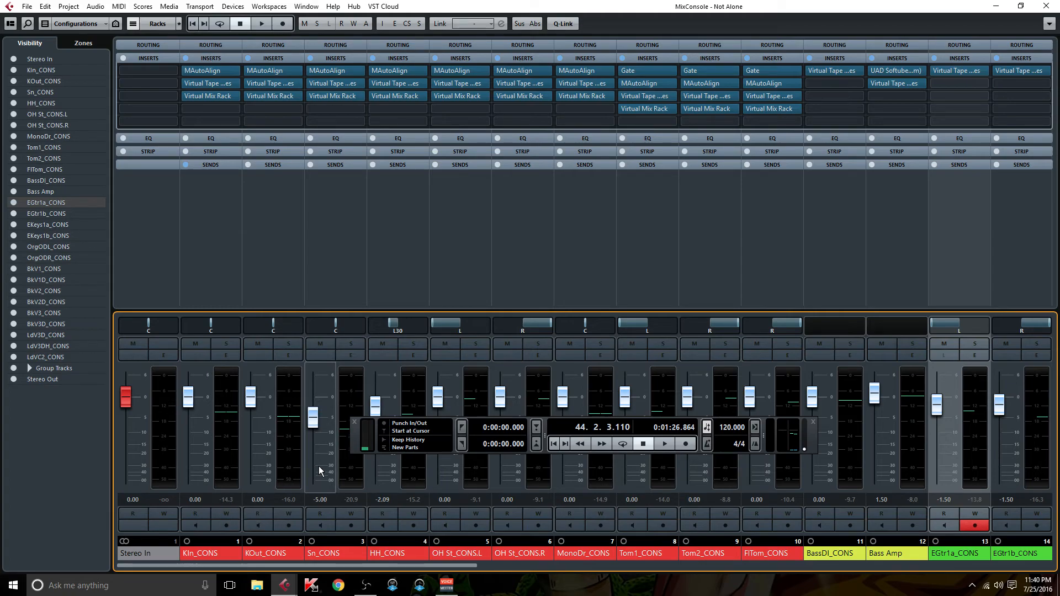
click(333, 84)
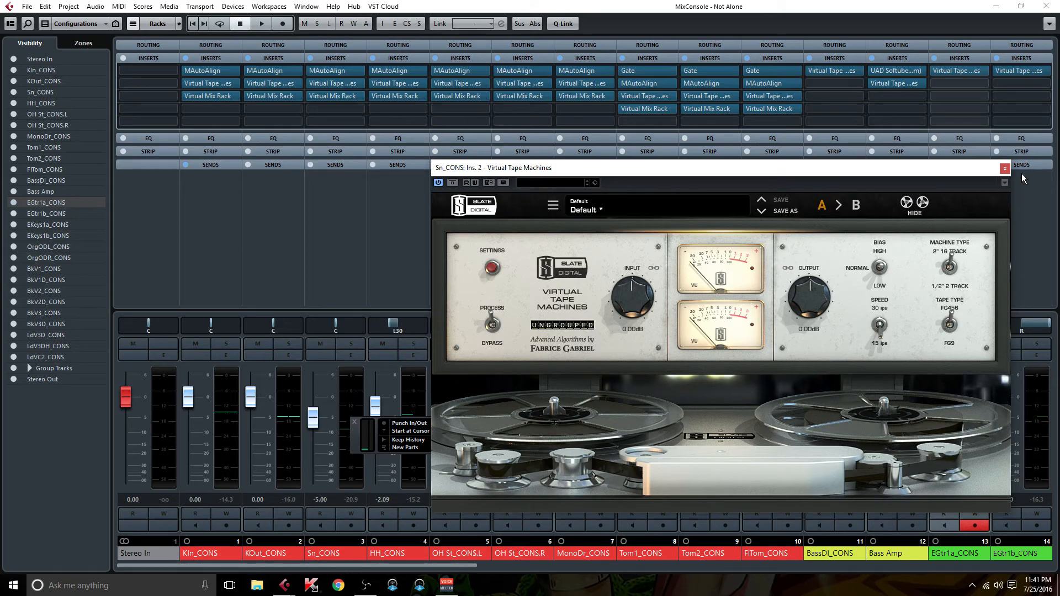
click(1005, 168)
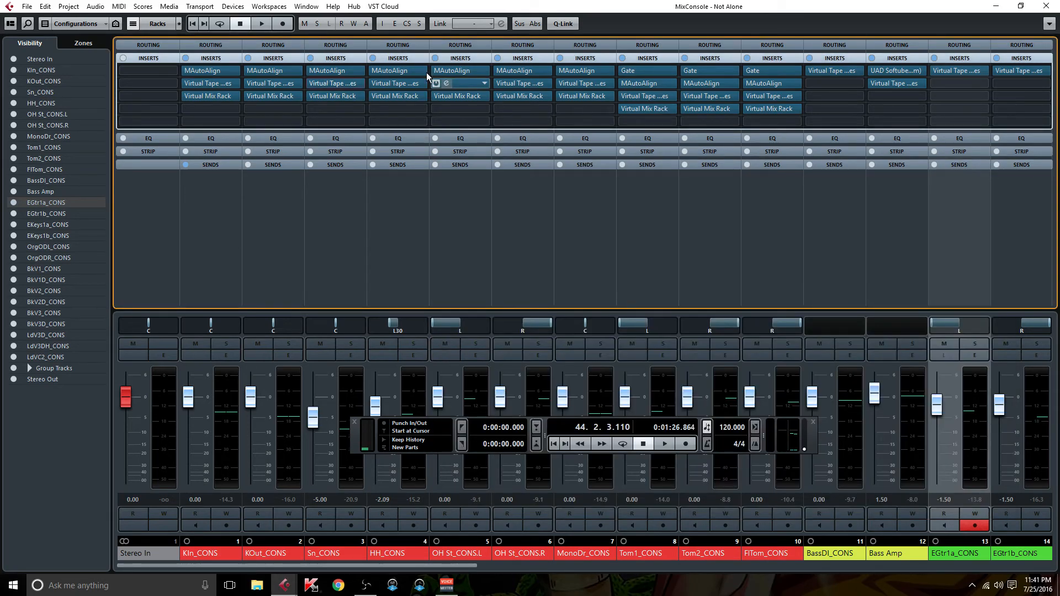
Examine the Virtual Mix Rack inserts on KIn_CONS and Sn_CONS, including their Virtual Channel and FG-S modules, and close both editors
click(215, 95)
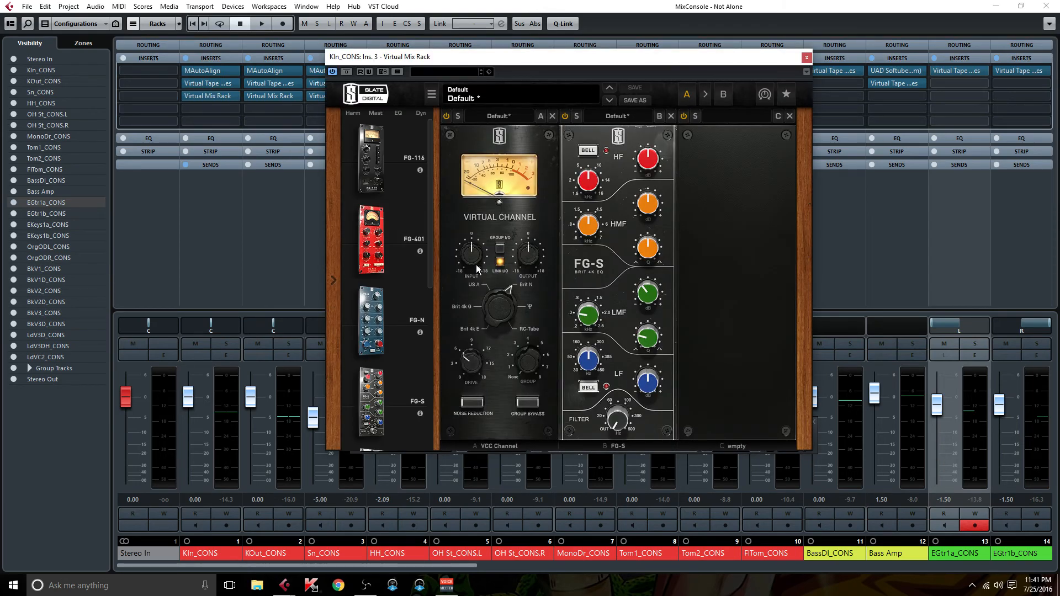
mouse_move(476, 269)
drag(571, 57, 677, 63)
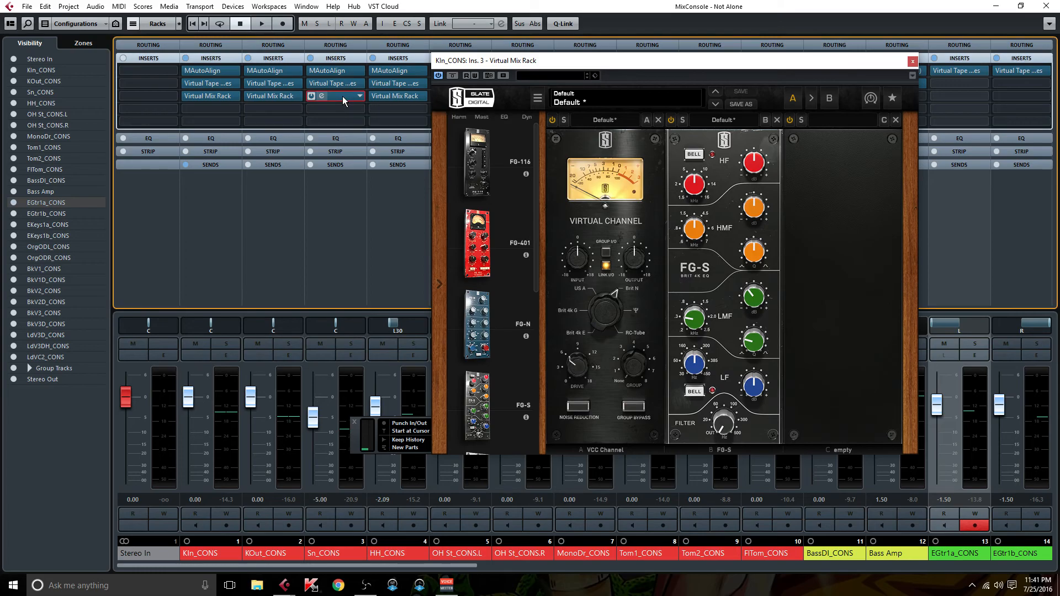
click(342, 96)
mouse_move(574, 455)
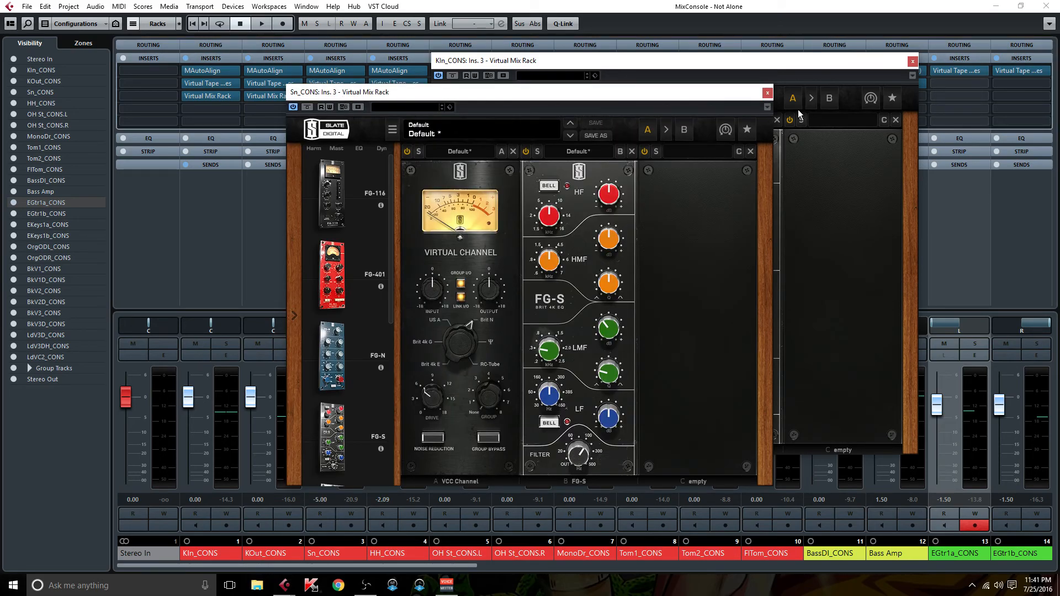
click(767, 95)
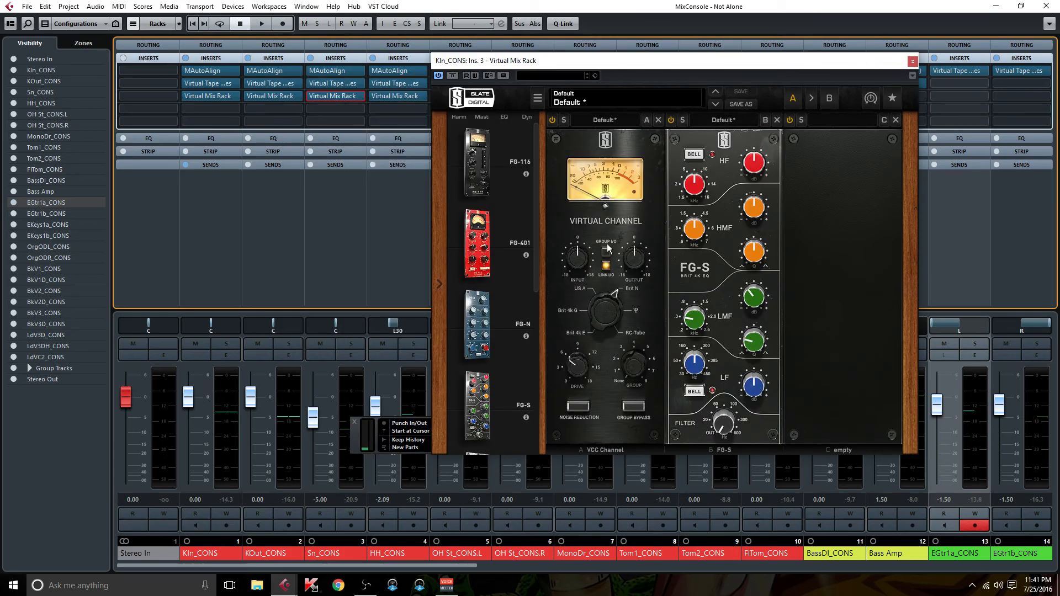
click(911, 62)
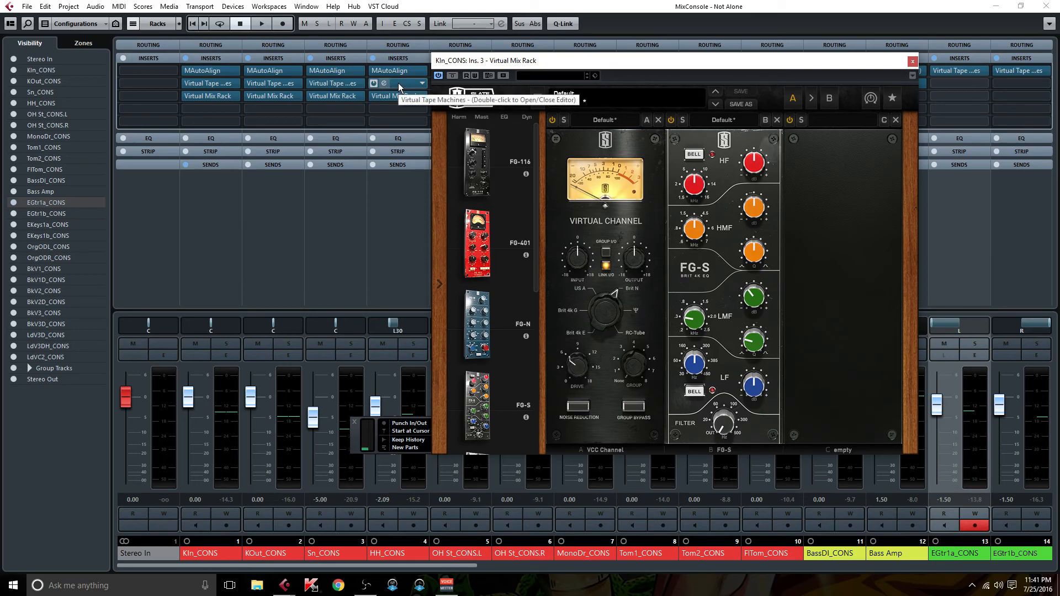
click(911, 62)
Insert the VBC FG-Red compressor in the second insert slot of the Drums group, searching the plug-ins for "fg"
click(451, 565)
drag(451, 564, 911, 549)
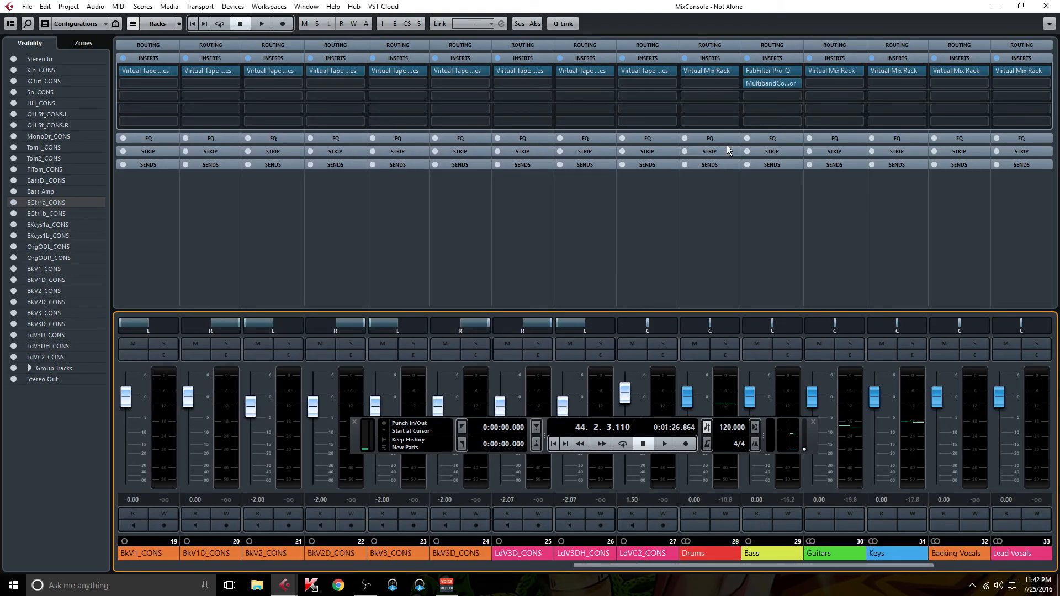
click(733, 82)
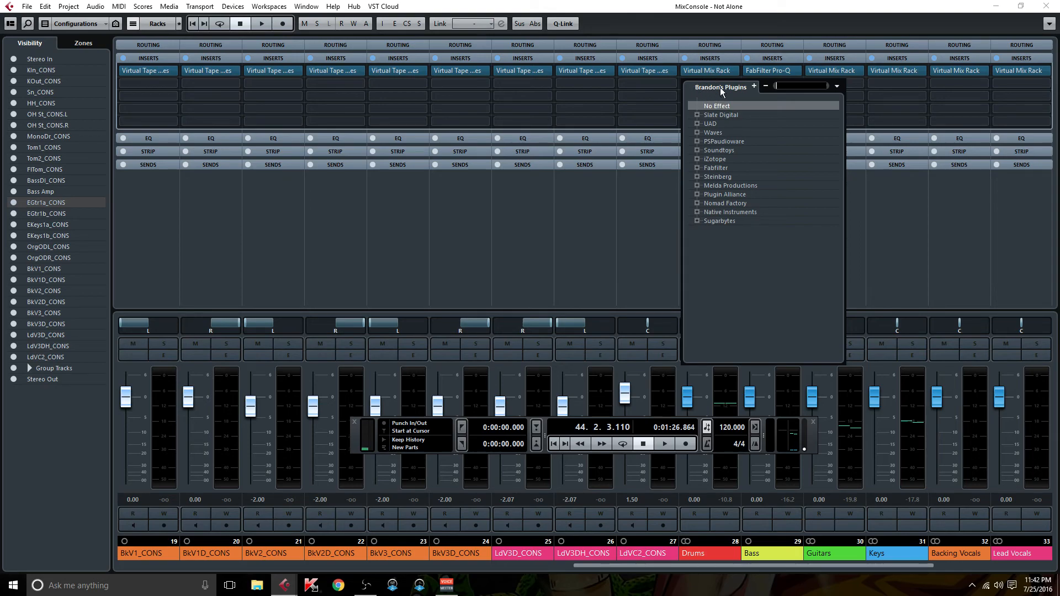
text(fg)
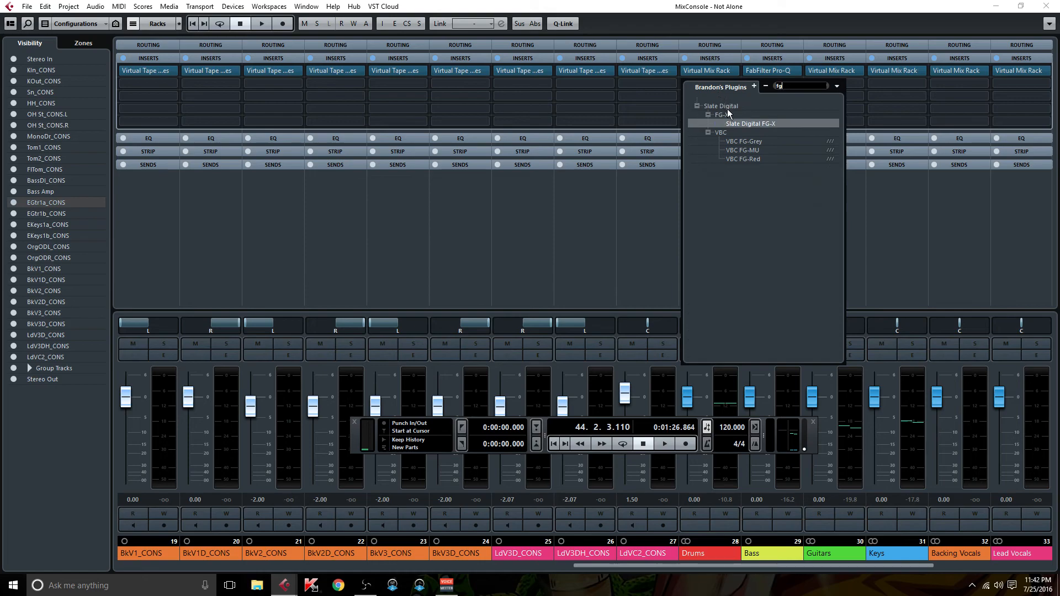
click(750, 160)
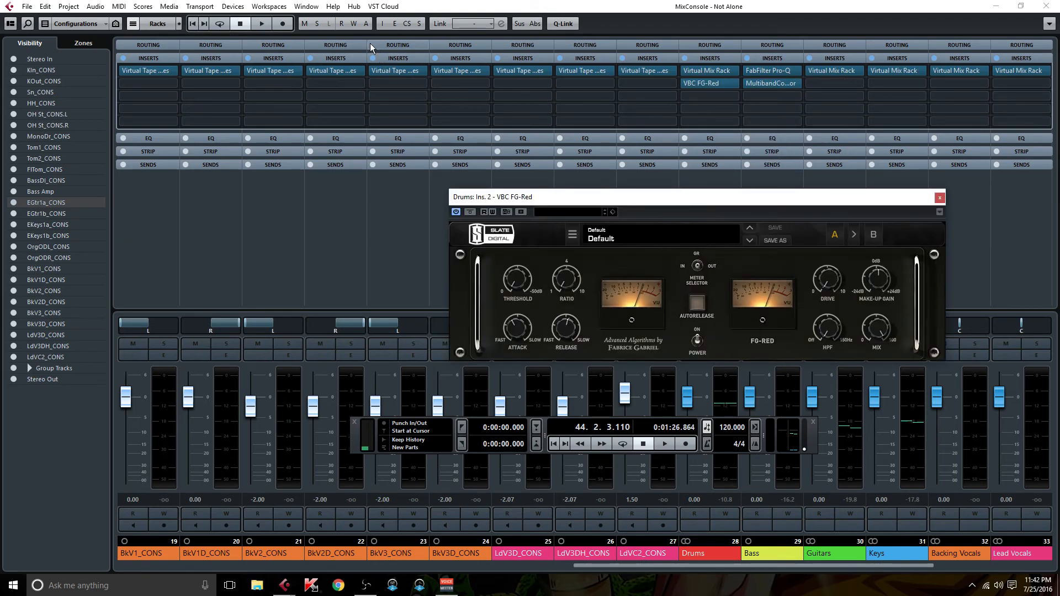
Raise the FG-Red's drive, high-pass filter and ratio, slow its attack, quicken its release, and move the editor clear of the Drums channel
drag(825, 282, 846, 212)
drag(826, 335, 829, 283)
drag(565, 277, 572, 207)
drag(512, 330, 511, 275)
drag(564, 320, 546, 398)
mouse_move(523, 331)
drag(690, 199, 594, 156)
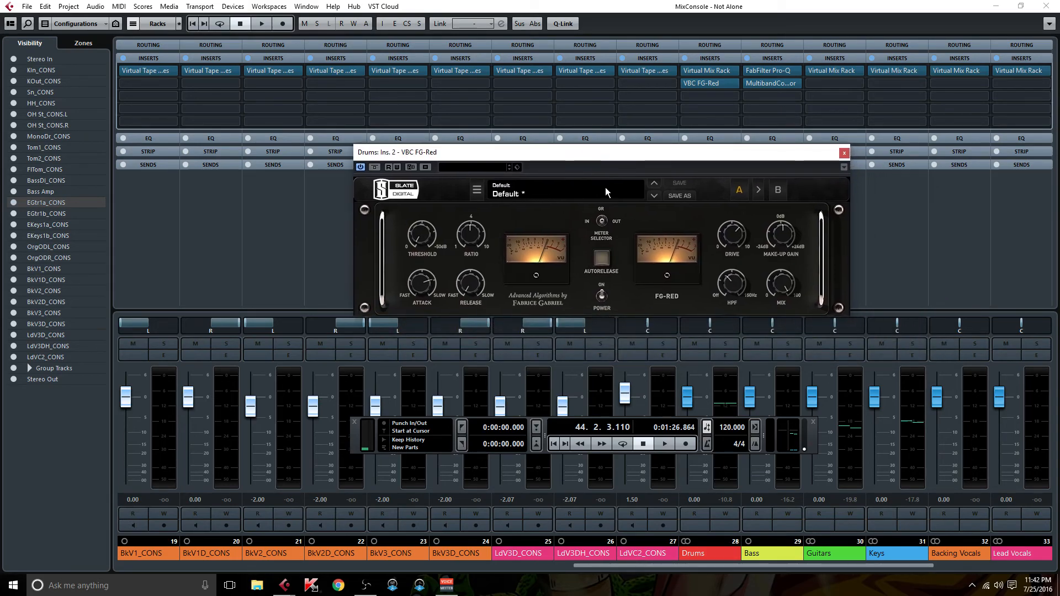
Play the full mix with the Drums group unsoloed and adjust the FG-Red's threshold
click(726, 344)
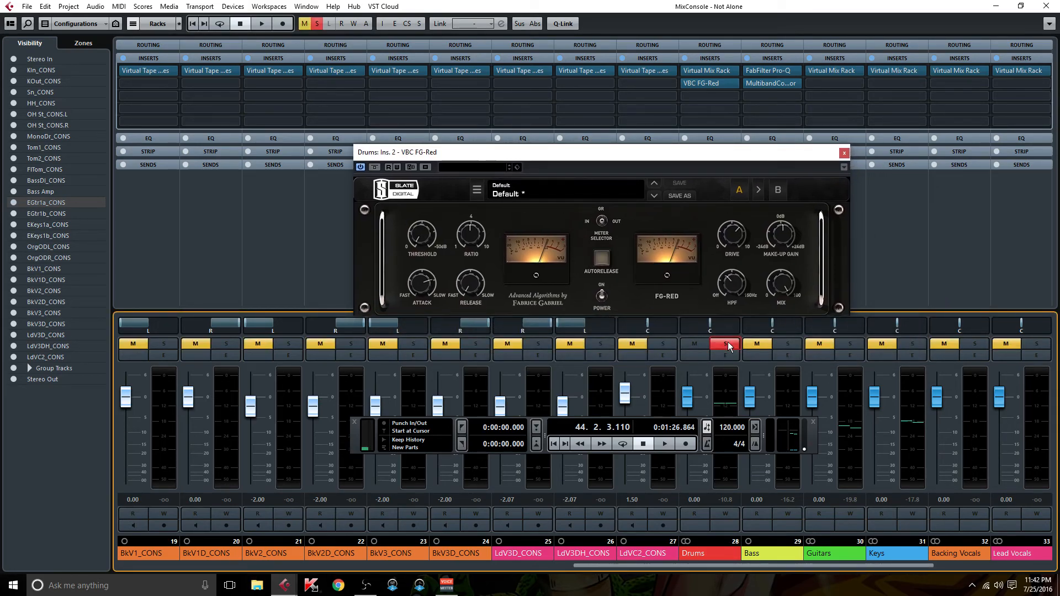
click(726, 344)
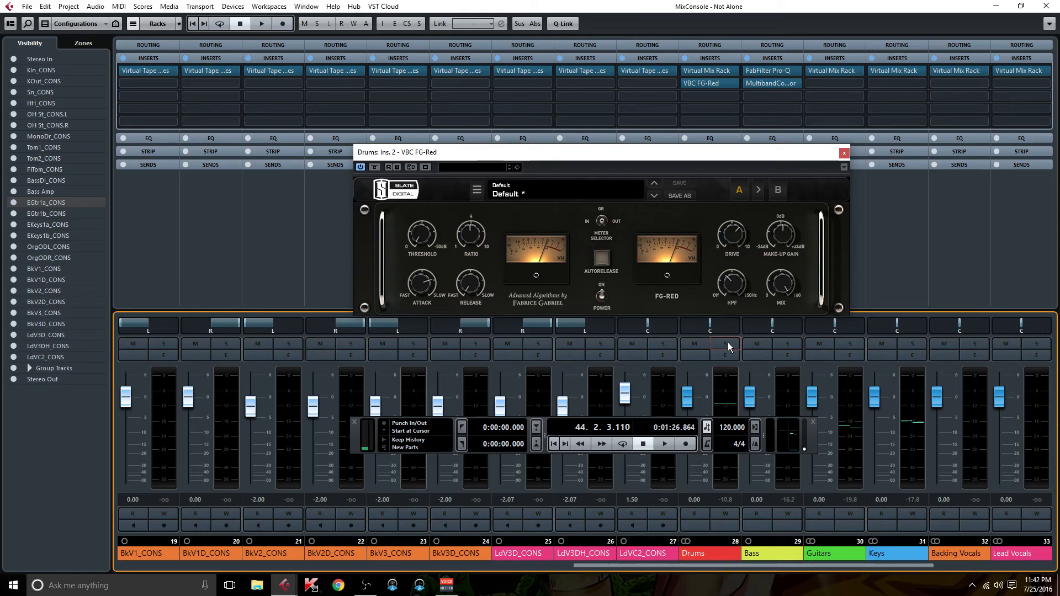
key(space)
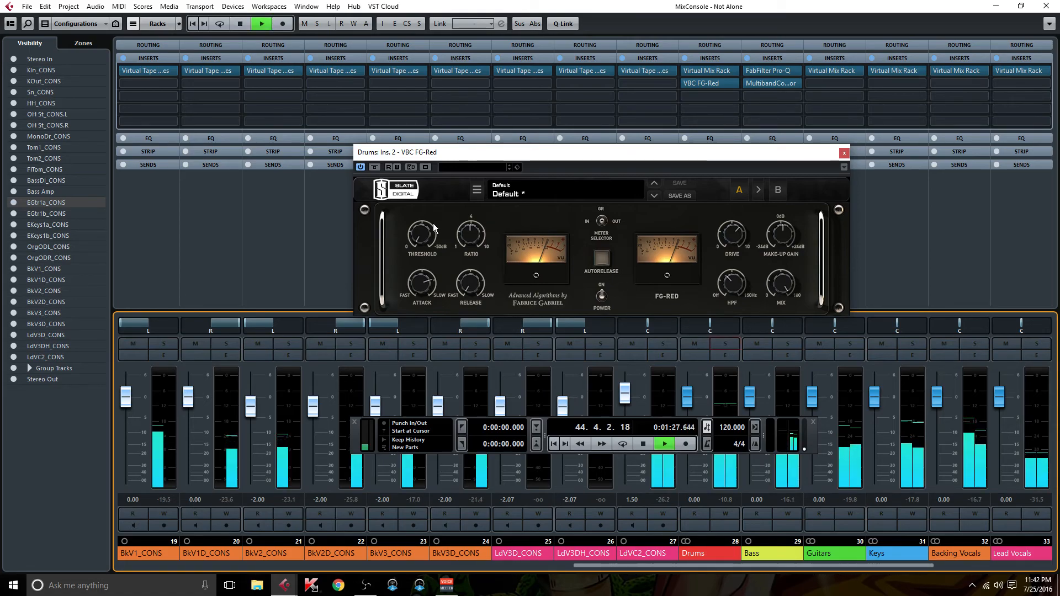
drag(415, 240, 419, 196)
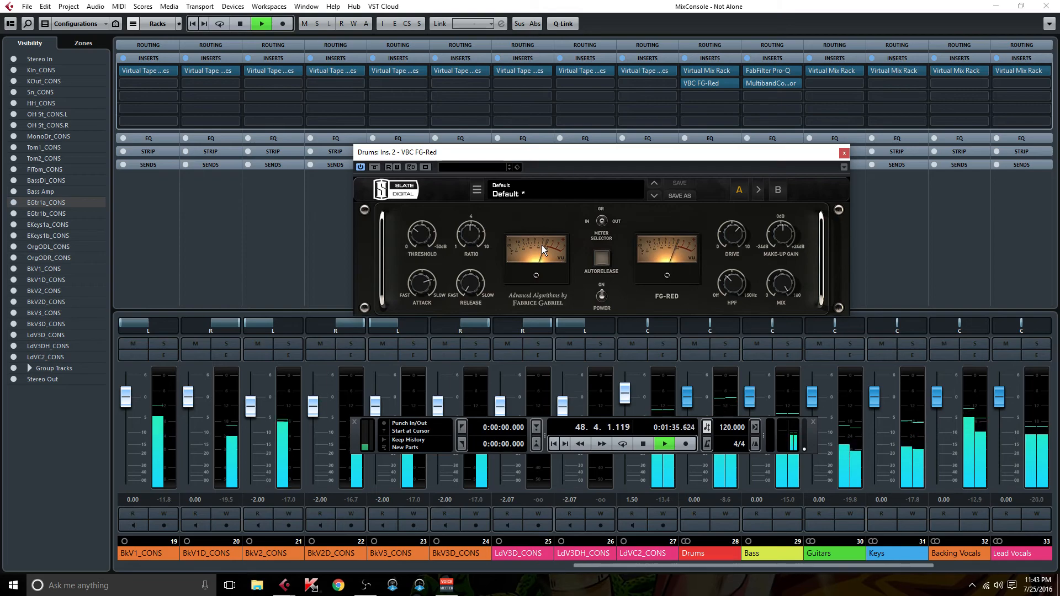
Compare the drums with the FG-Red bypassed and active, and set its make-up gain to 1 dB
click(377, 168)
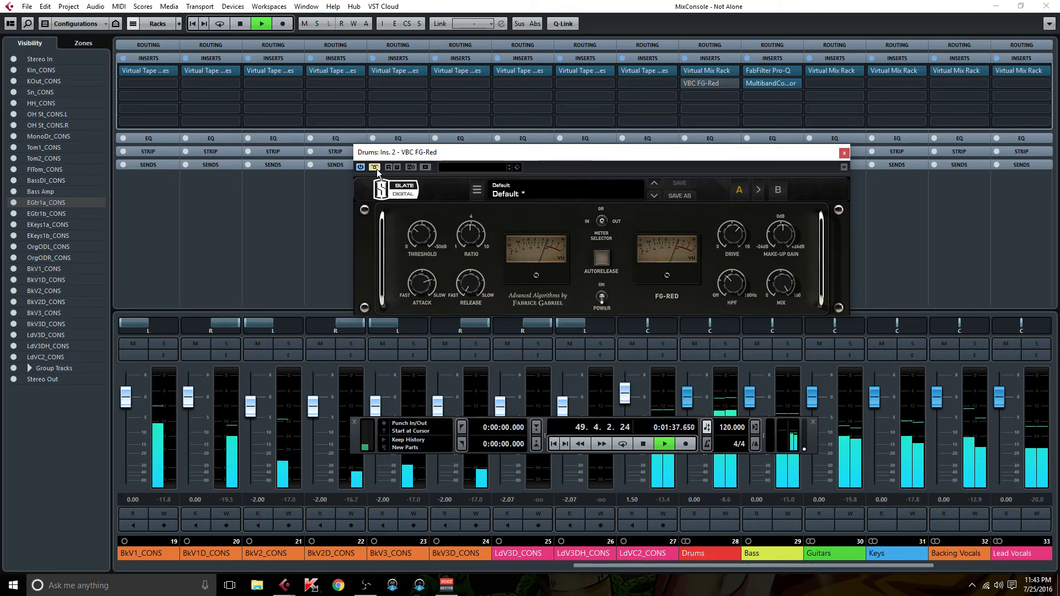
click(377, 169)
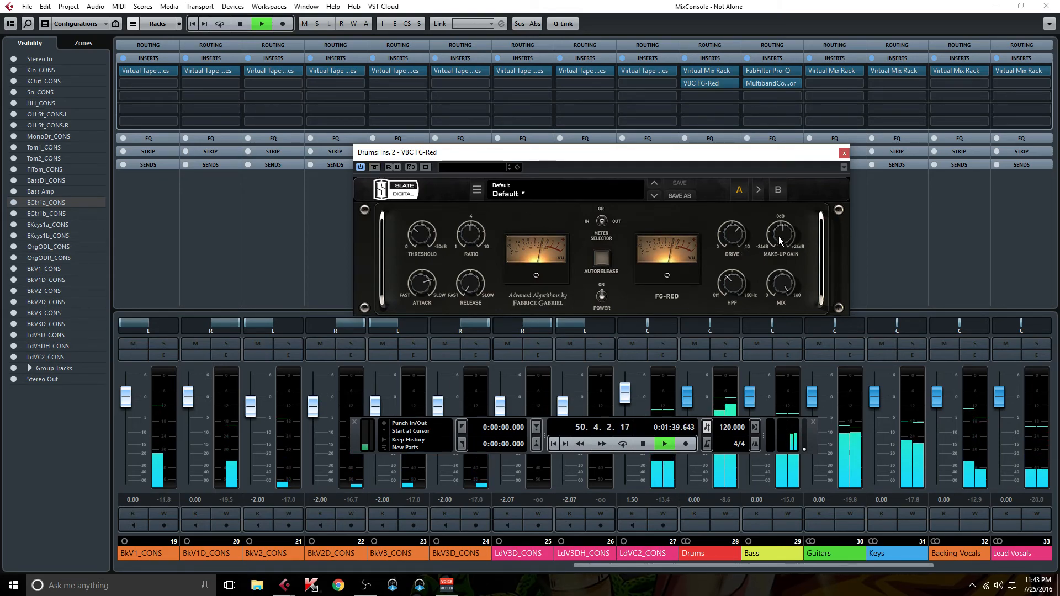
click(784, 257)
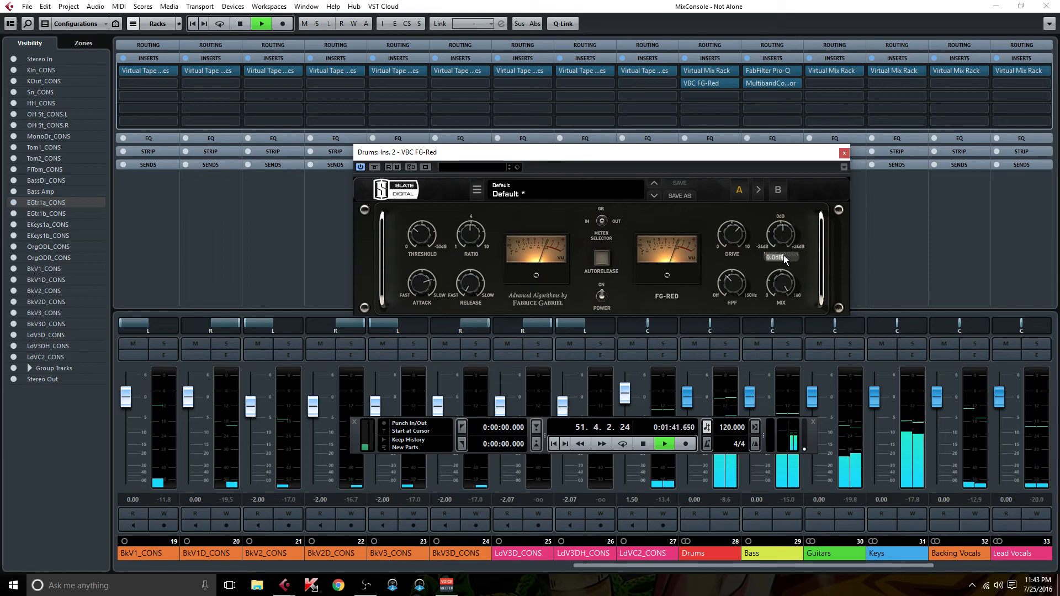
text(1)
key(Return)
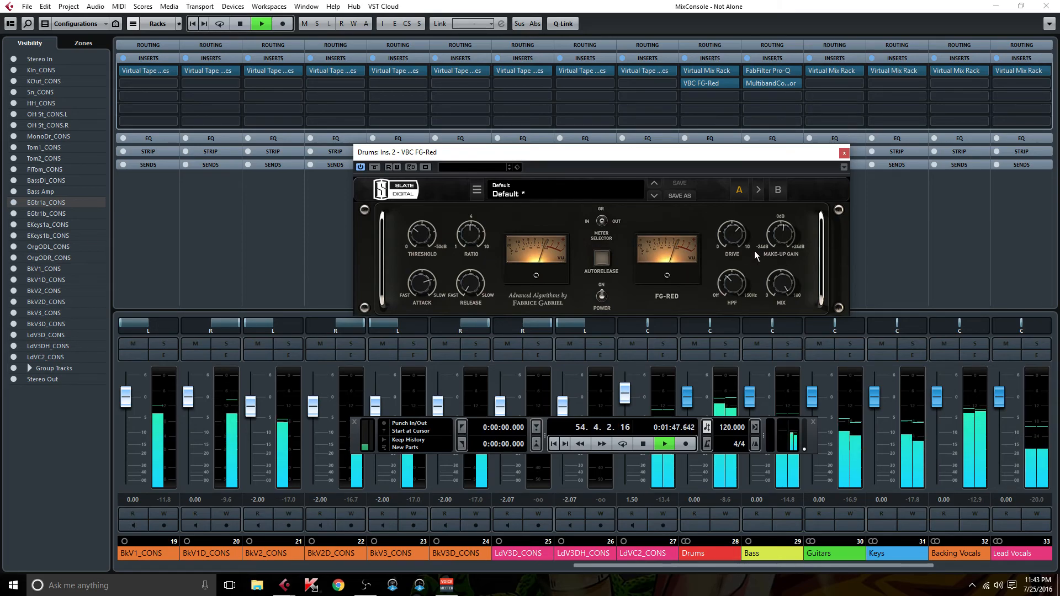
Compare the FG-Red bypassed and active again, stop playback, and recheck its settings before closing the editor
click(375, 168)
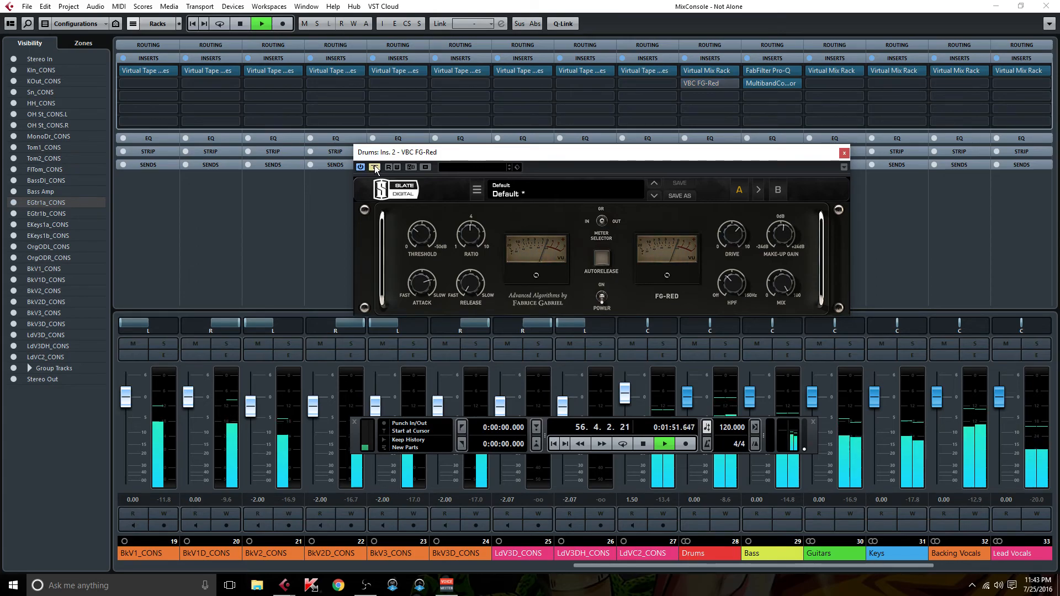
click(377, 168)
click(844, 153)
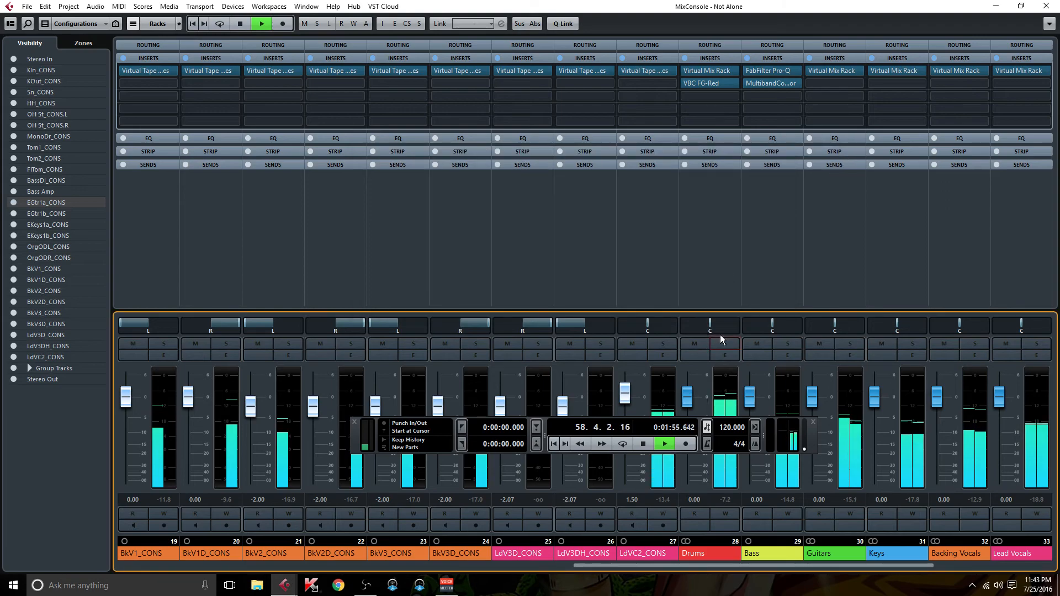
key(space)
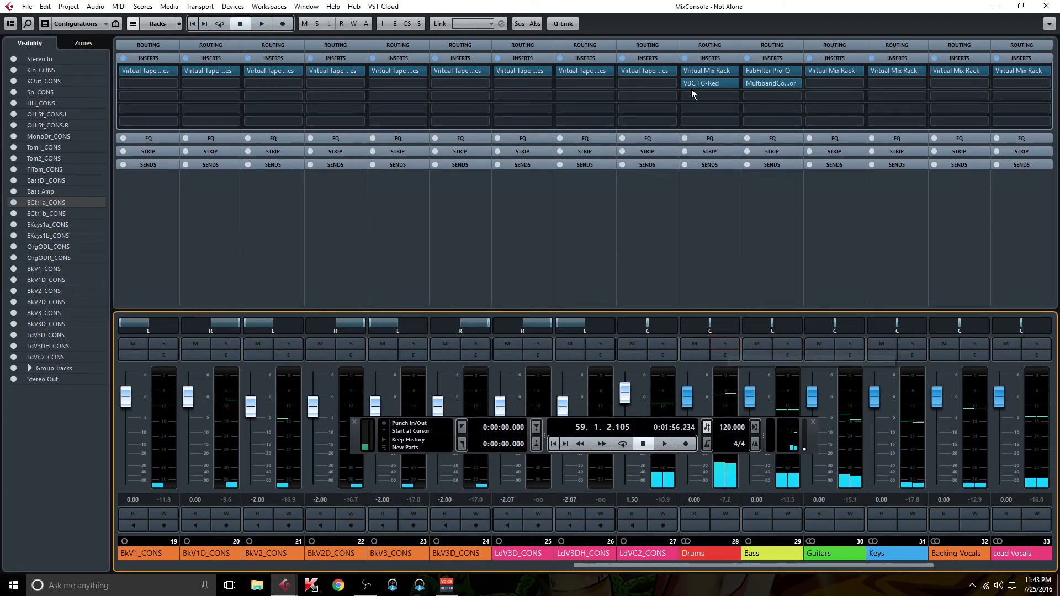
click(708, 83)
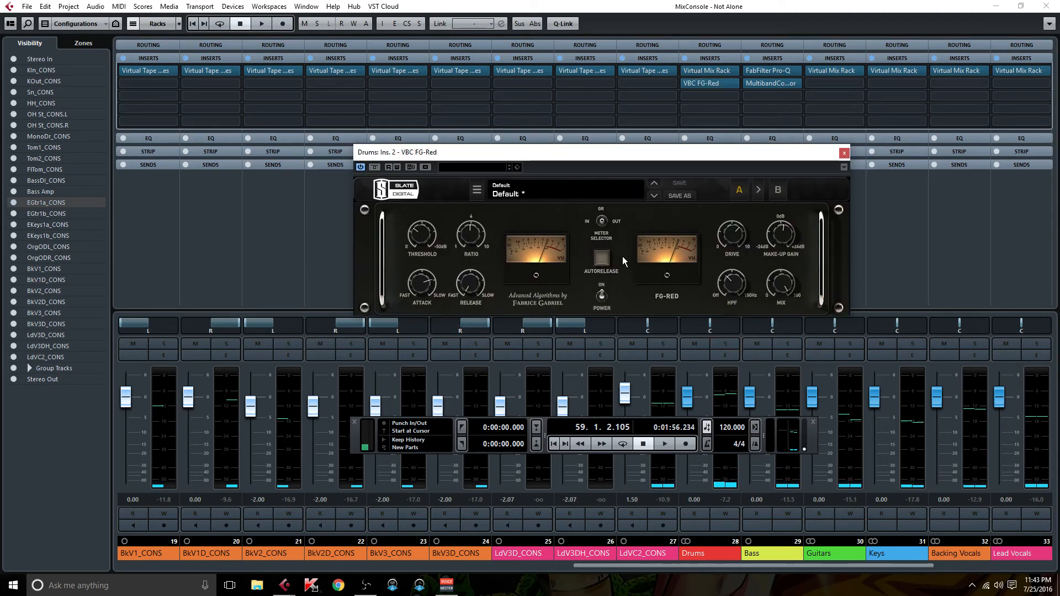
click(843, 154)
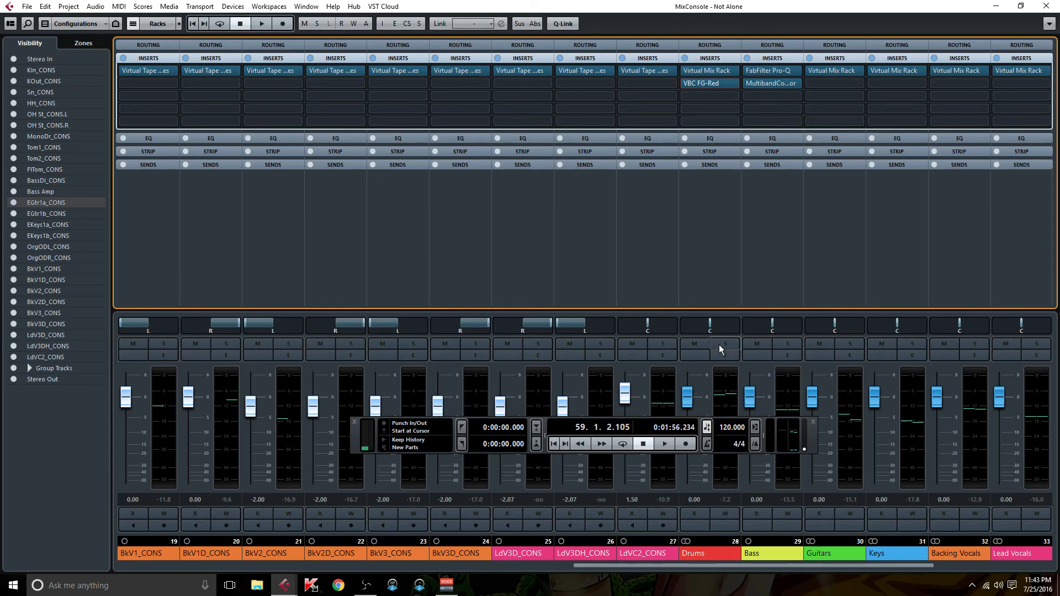
Solo the Drums group and bring the individual tom and bass channels into view
click(723, 343)
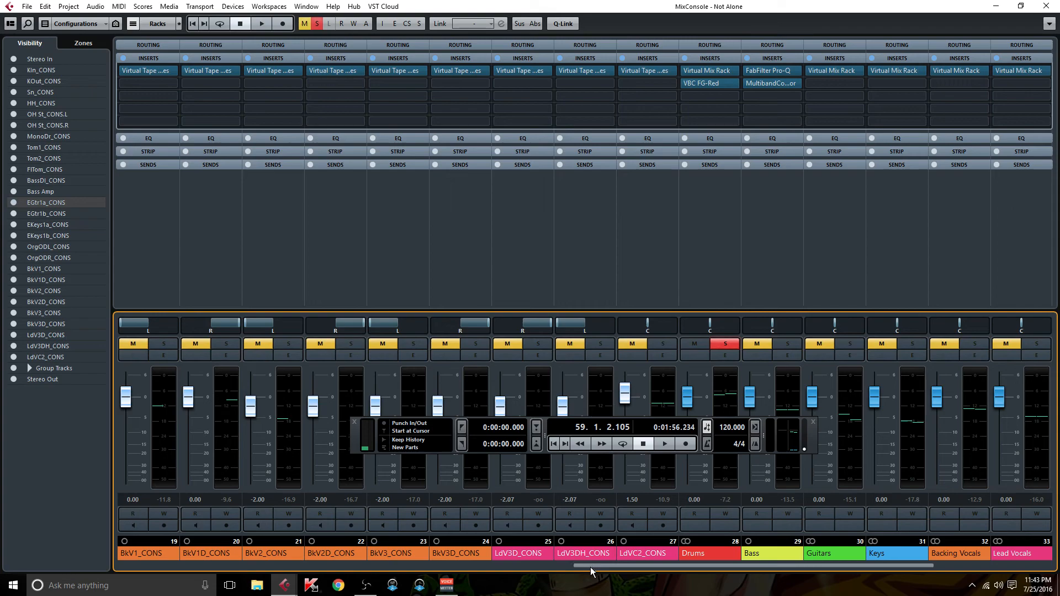
drag(588, 568, 280, 551)
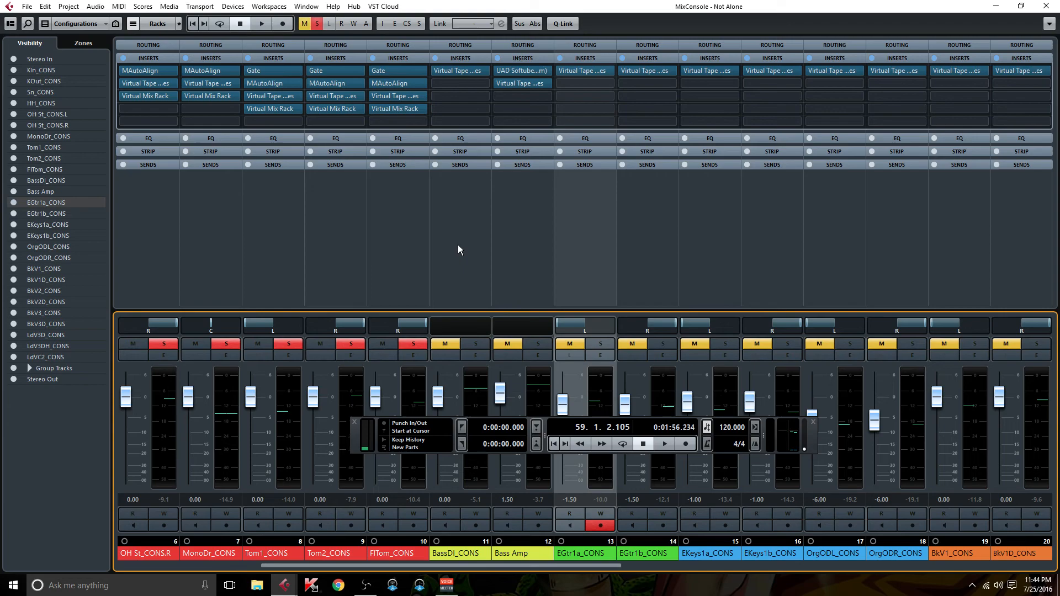
Play the soloed drums and compare them with all channel inserts bypassed and active, ending with the inserts active and playback stopped
key(space)
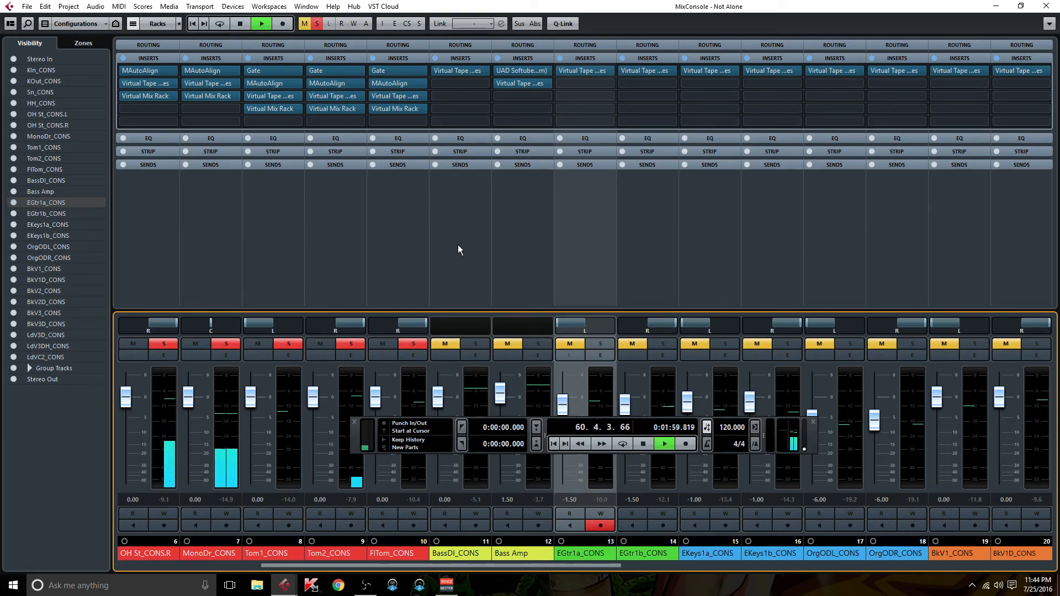
key(i)
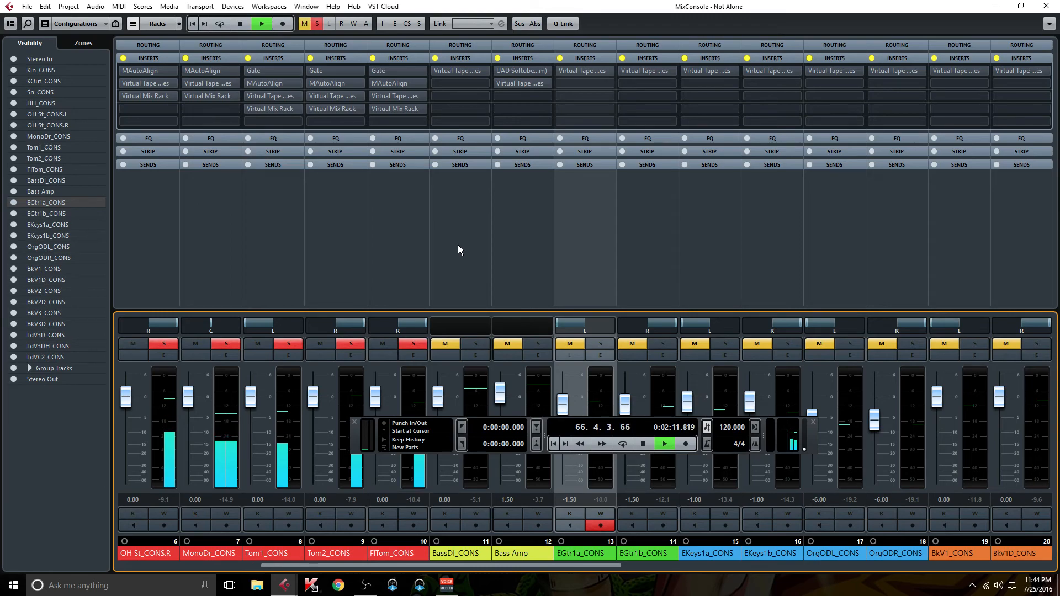
key(ctrl+b)
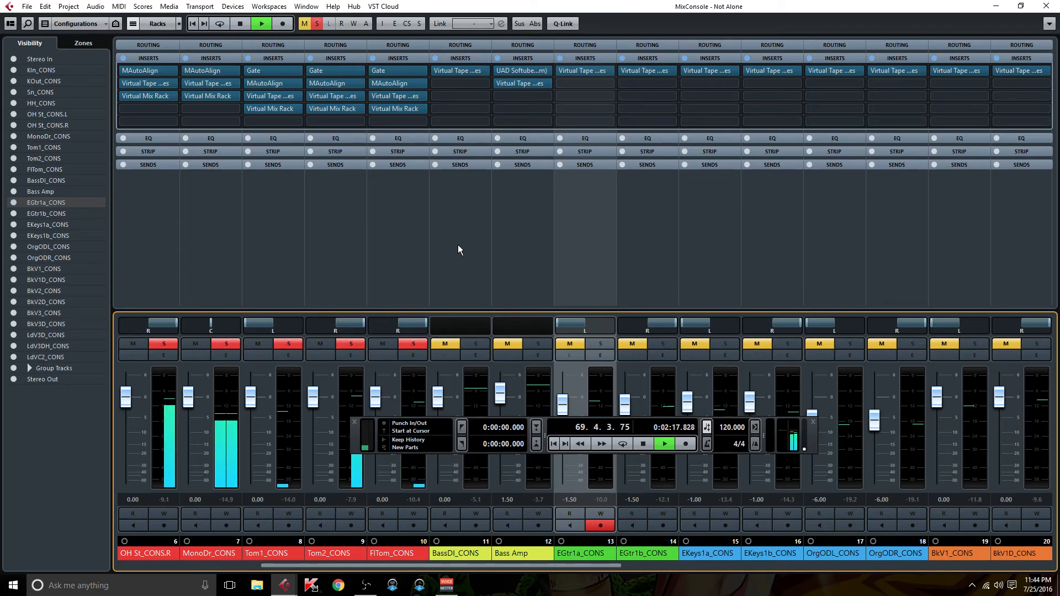
key(ctrl+b)
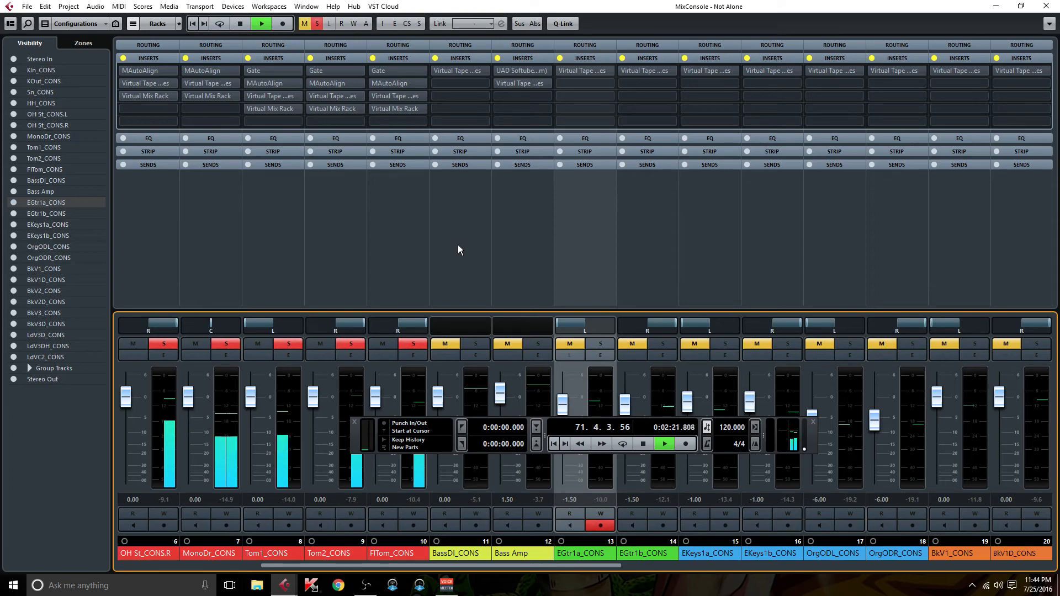
key(ctrl+b)
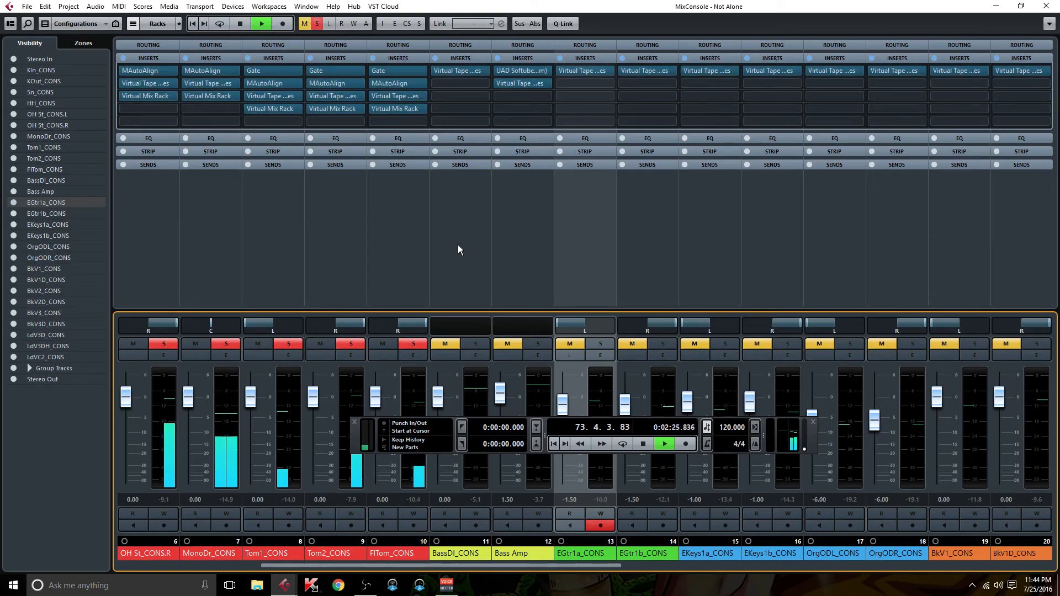
key(space)
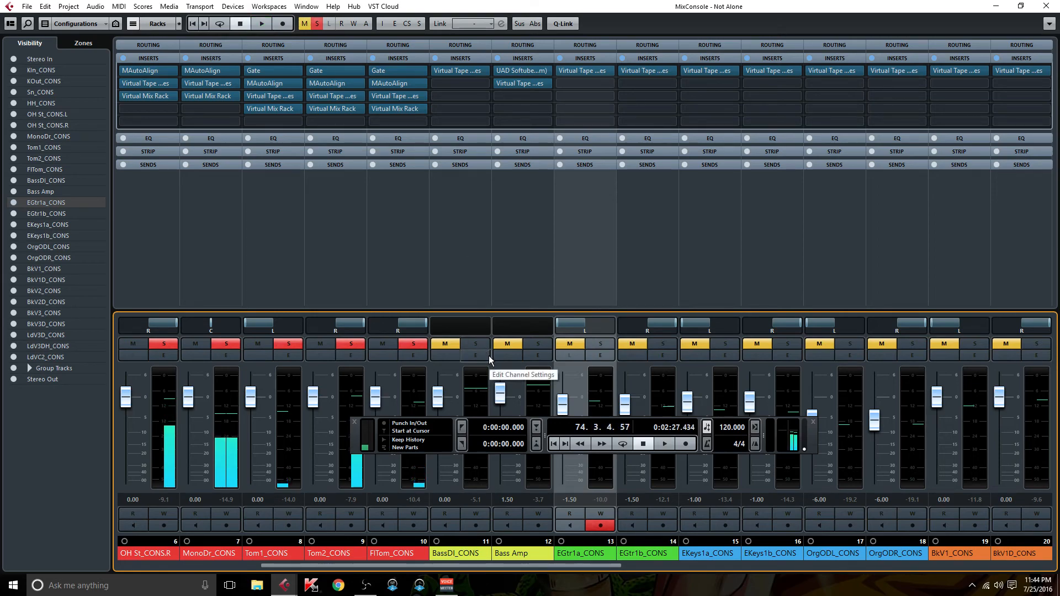
Raise the Virtual Channel drive on the OH St_CONS.L Virtual Mix Rack to about 12.1 dB during playback
drag(478, 564, 331, 552)
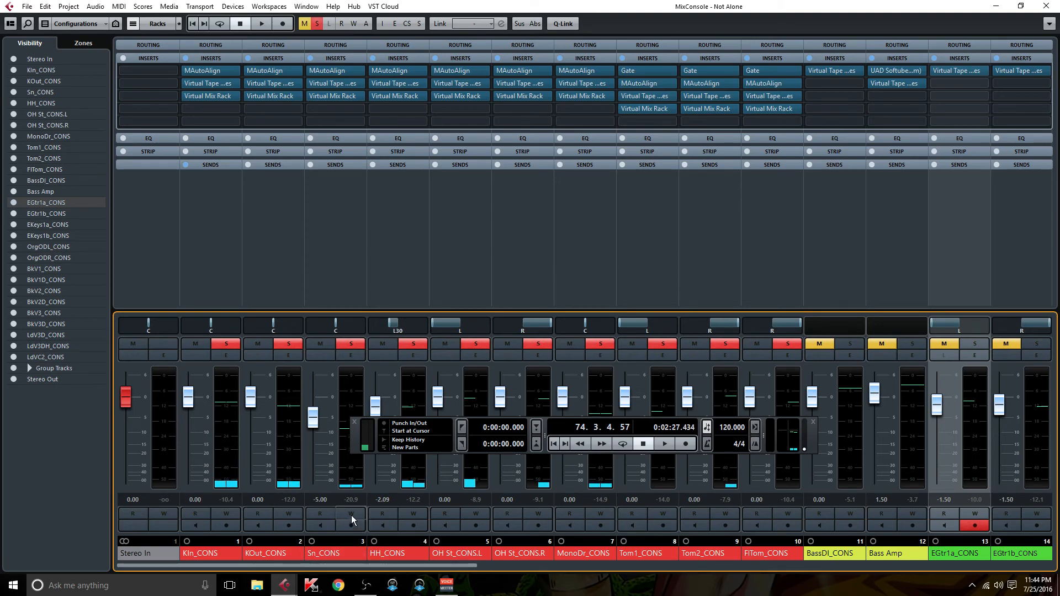
drag(349, 455, 380, 287)
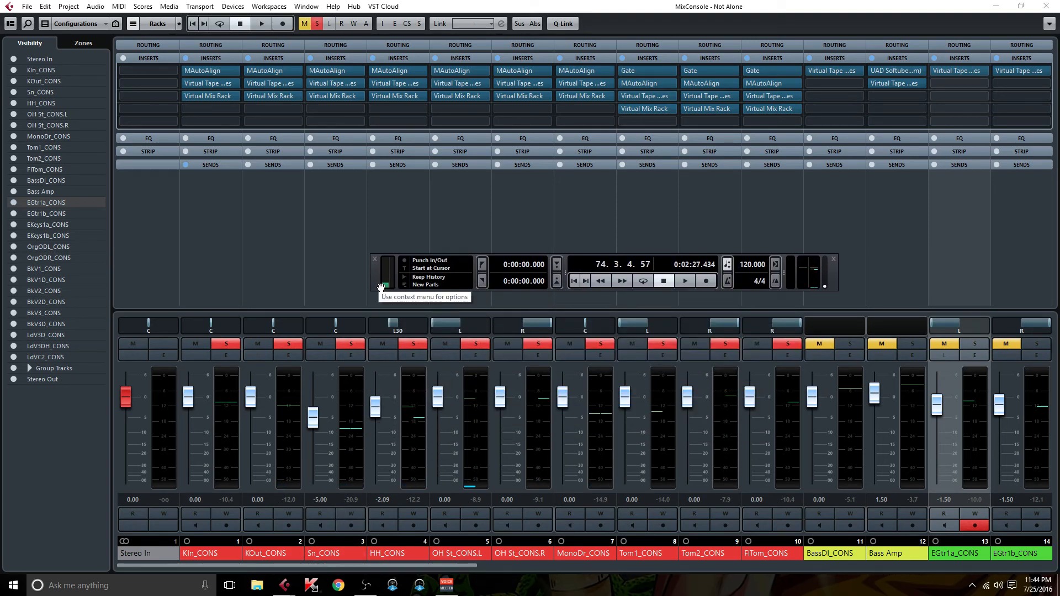
click(462, 97)
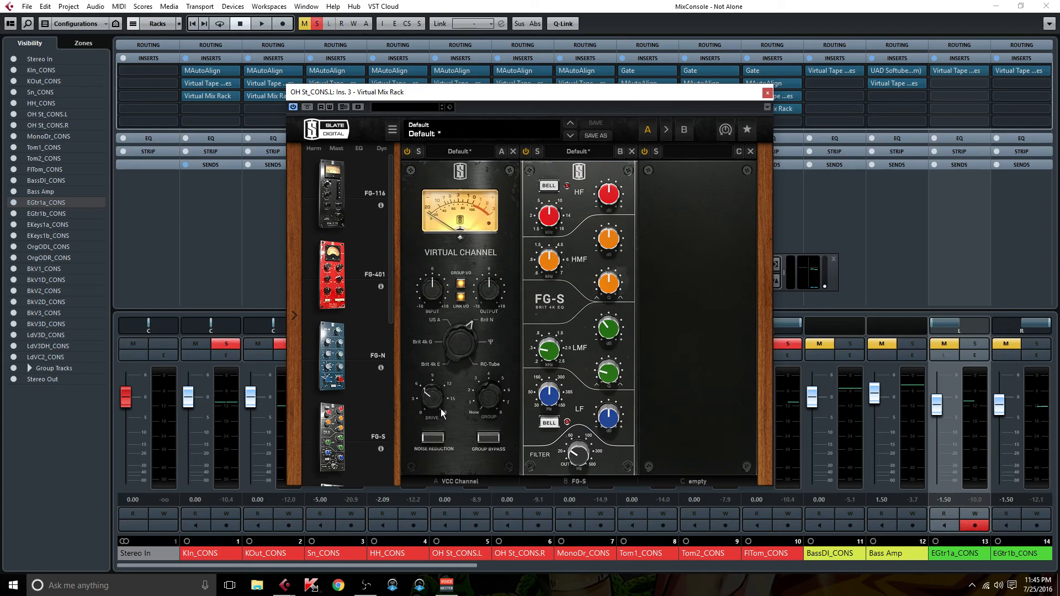
key(space)
mouse_move(426, 396)
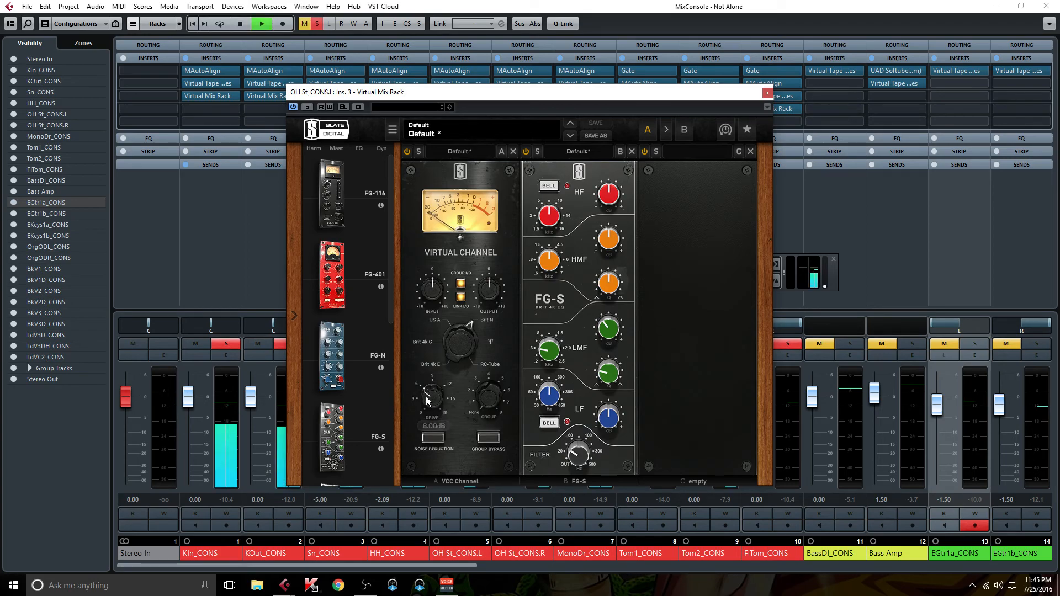
drag(426, 396, 436, 370)
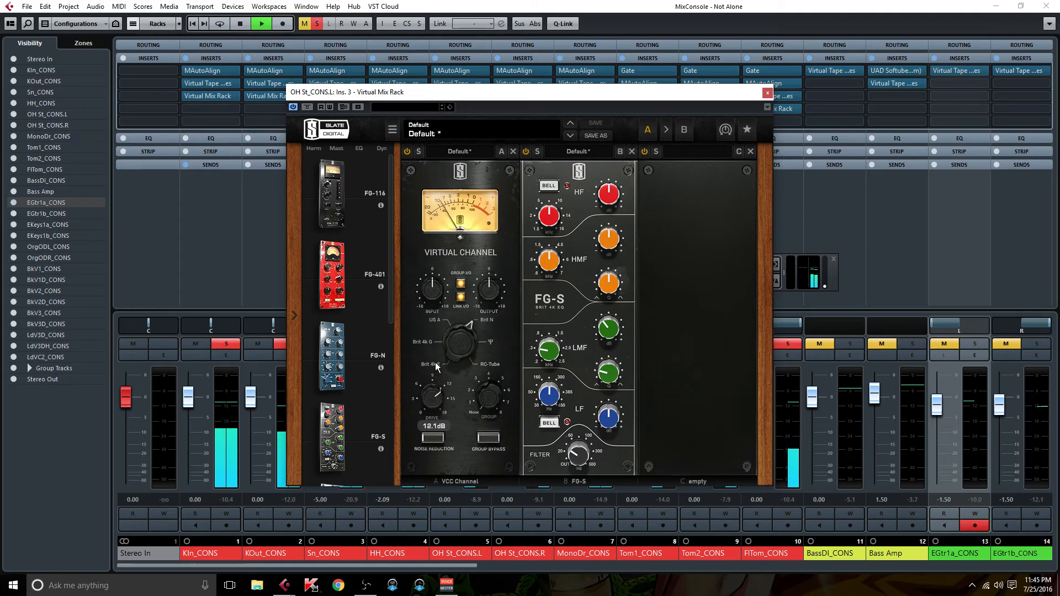
click(766, 93)
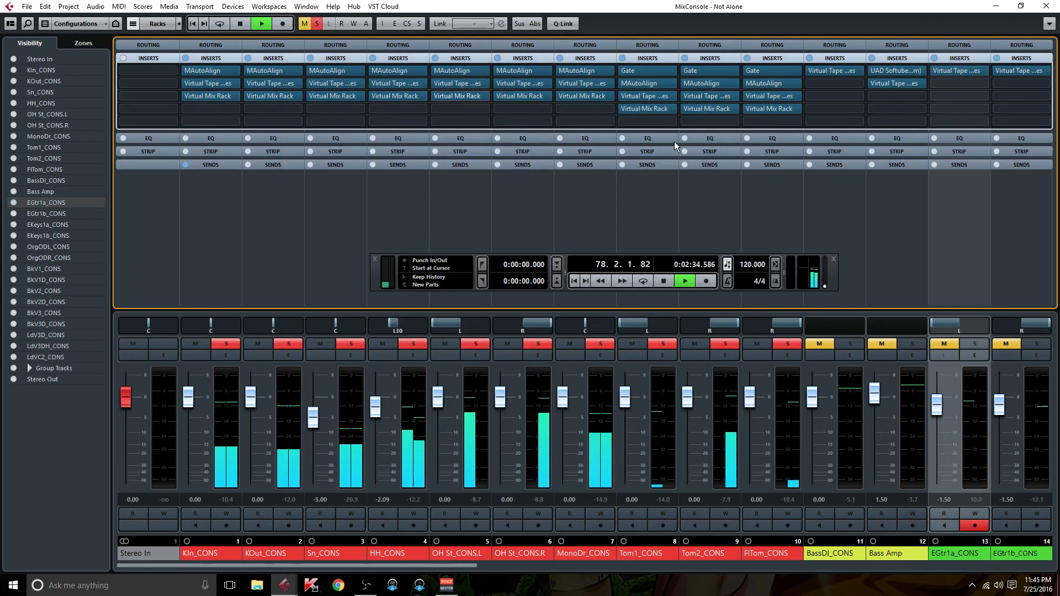
Raise the Virtual Channel drive on the OH St_CONS.R Virtual Mix Rack to about 12.2 dB, and stop playback
click(517, 97)
mouse_move(430, 393)
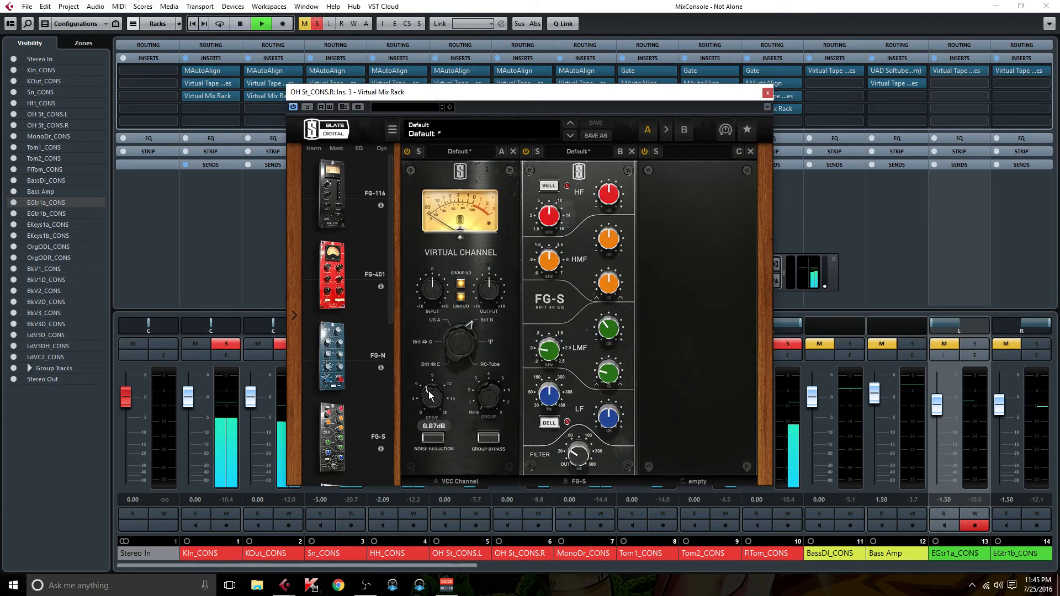
drag(433, 377, 439, 364)
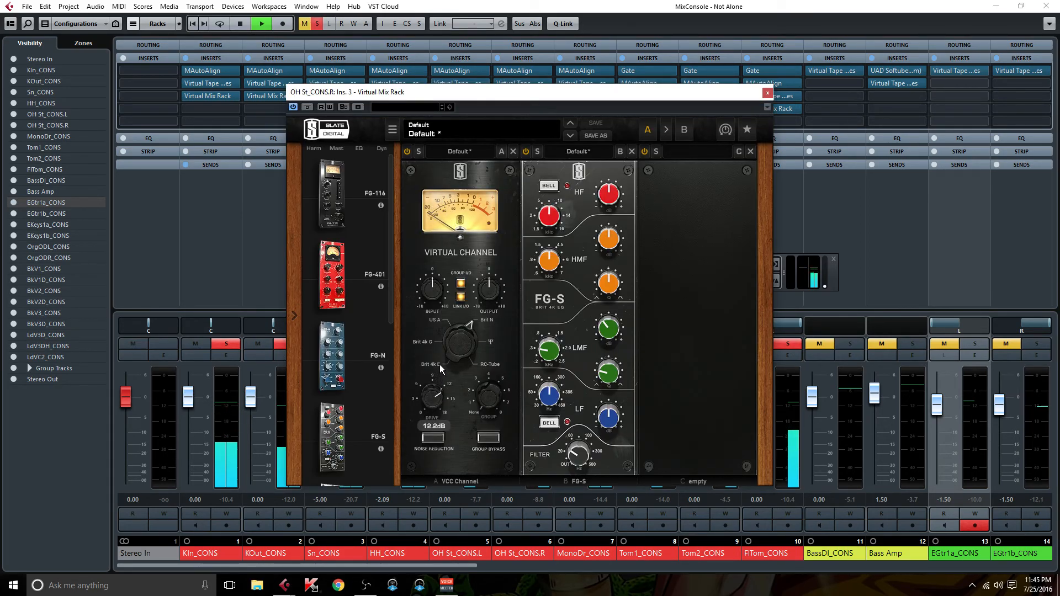
click(767, 92)
key(space)
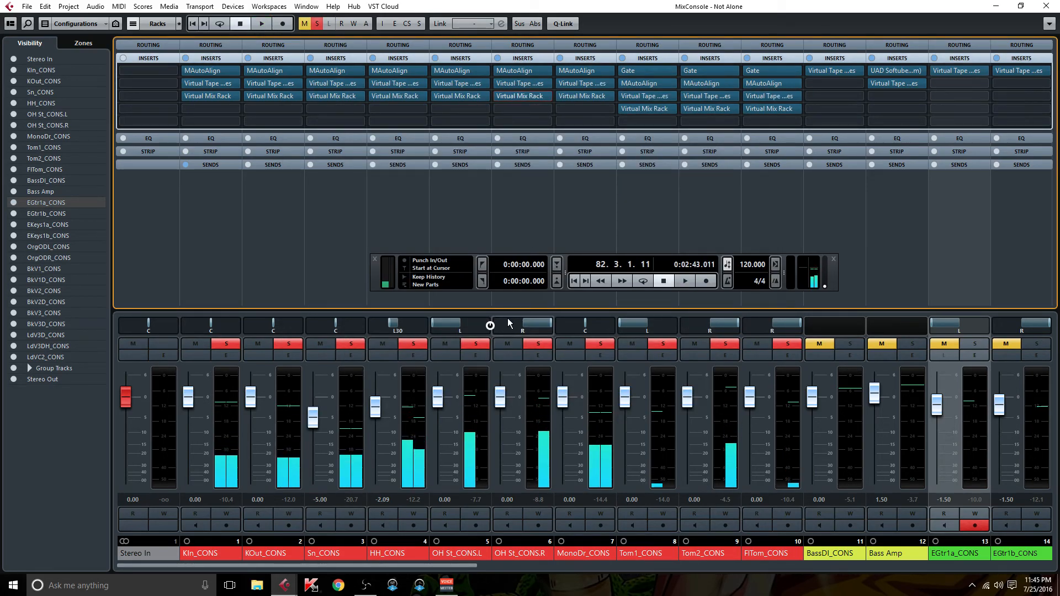
Add an FG-401 compressor to the KIn_CONS Virtual Mix Rack and adjust its ratio and threshold during playback
click(213, 97)
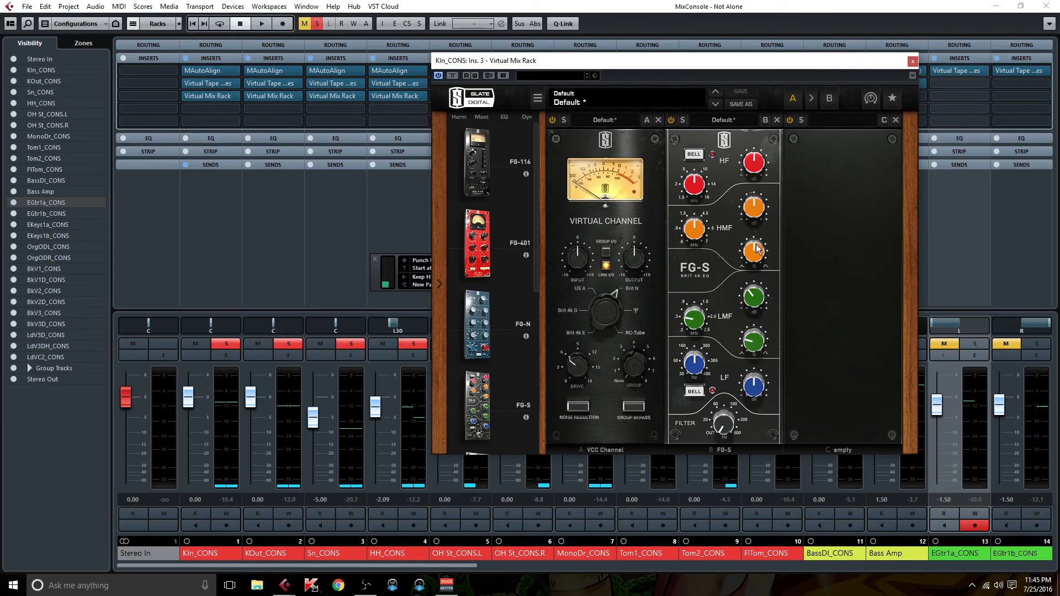
key(space)
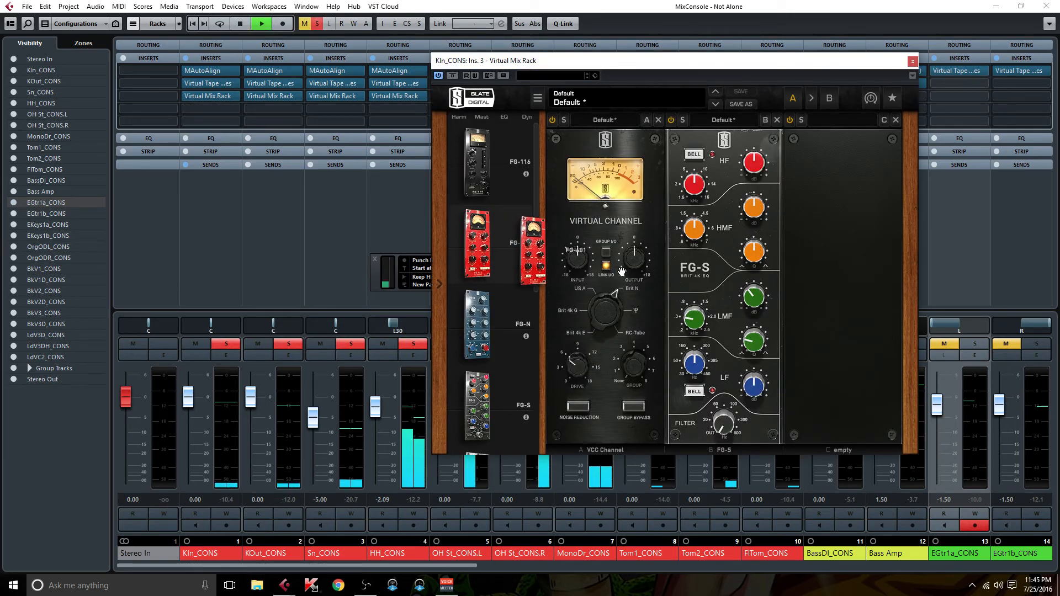
drag(477, 243, 830, 308)
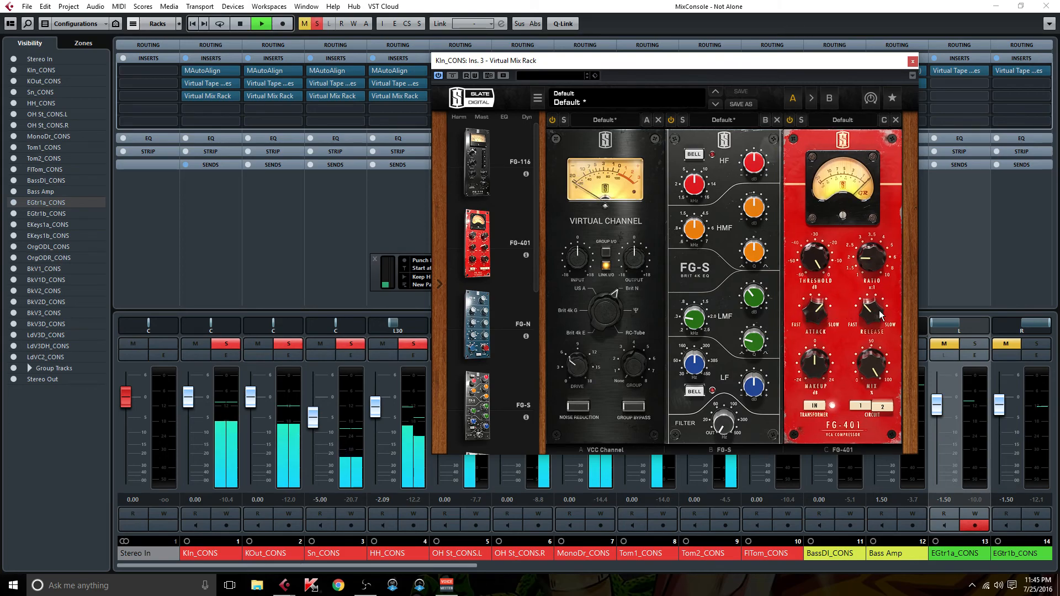
drag(871, 257, 875, 227)
drag(814, 258, 807, 314)
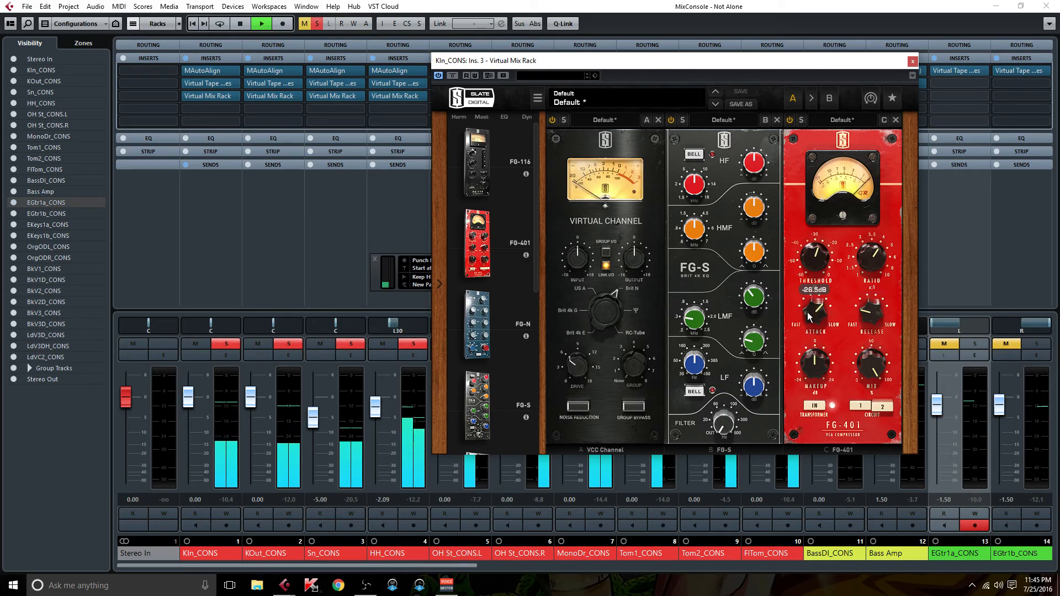
drag(811, 257, 815, 262)
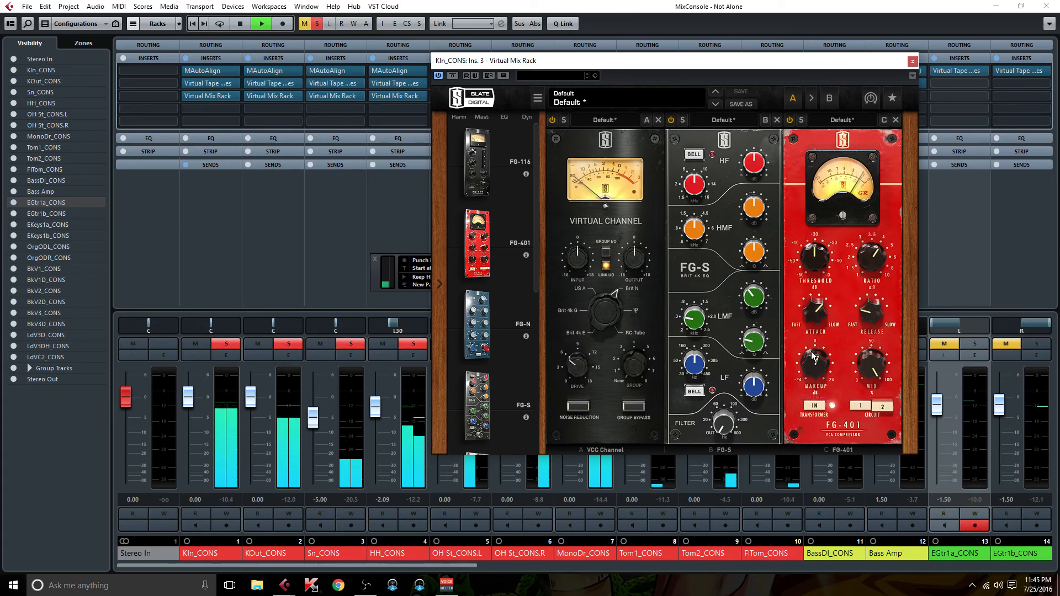
Shape the inside kick with the FG-S EQ, setting the LF band to 60 Hz bell and HMF gain to about +2.76 dB
scroll(494, 307, down, 1)
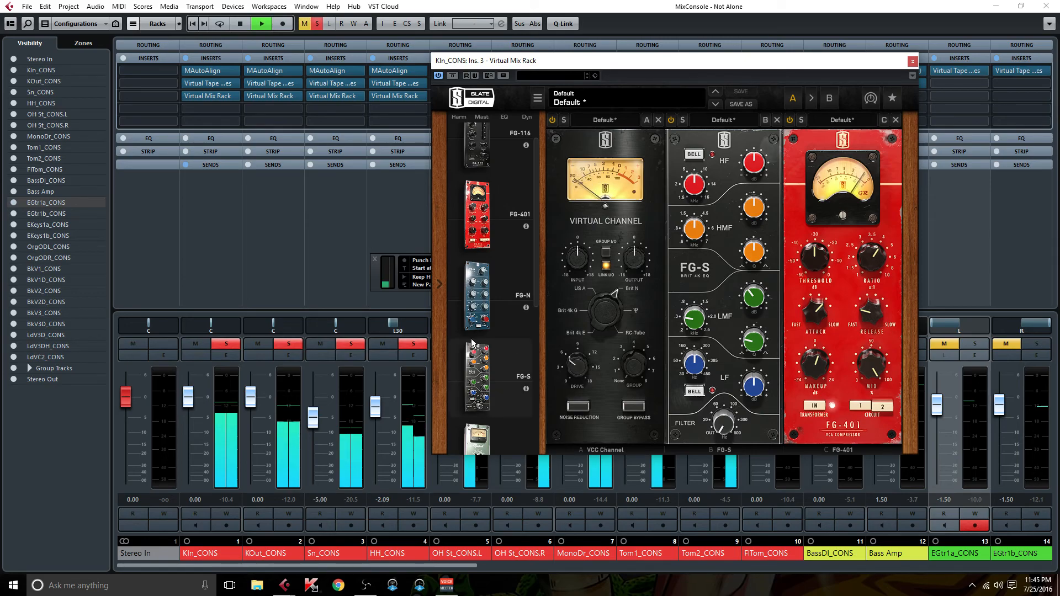
click(719, 366)
text(60.0Hz)
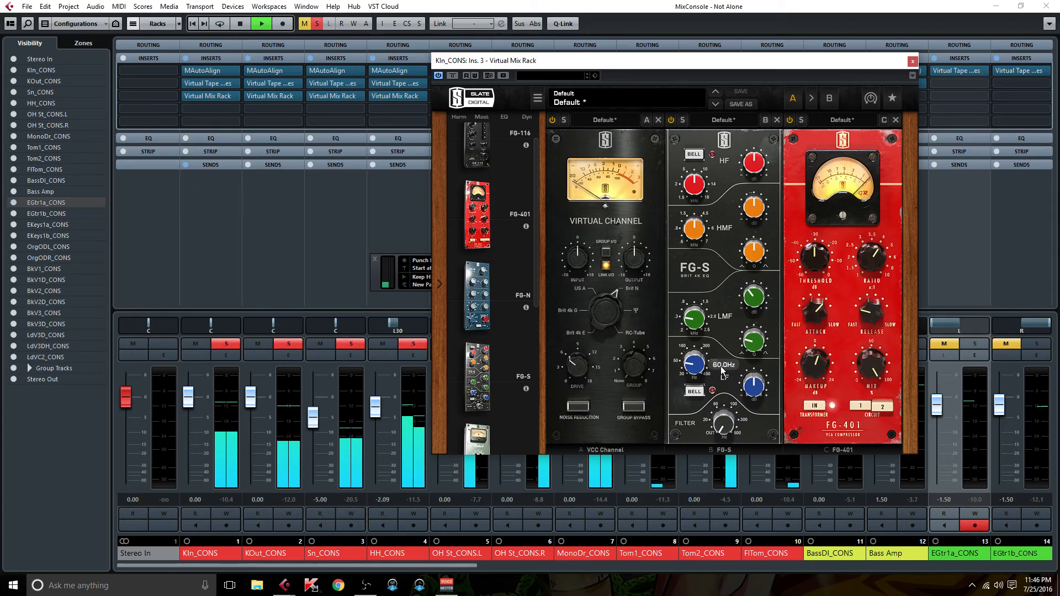
key(Return)
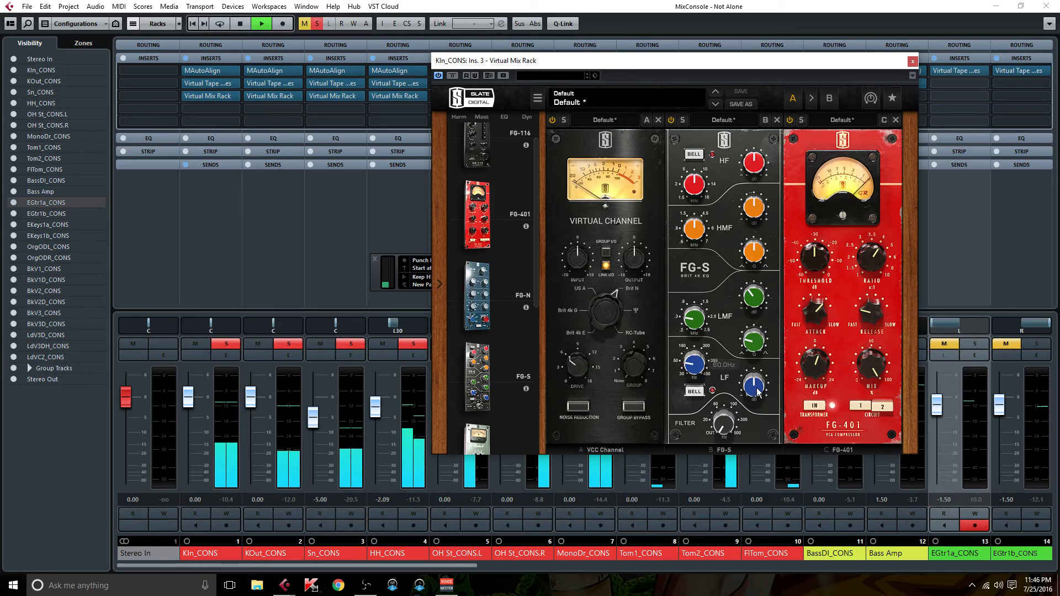
click(694, 390)
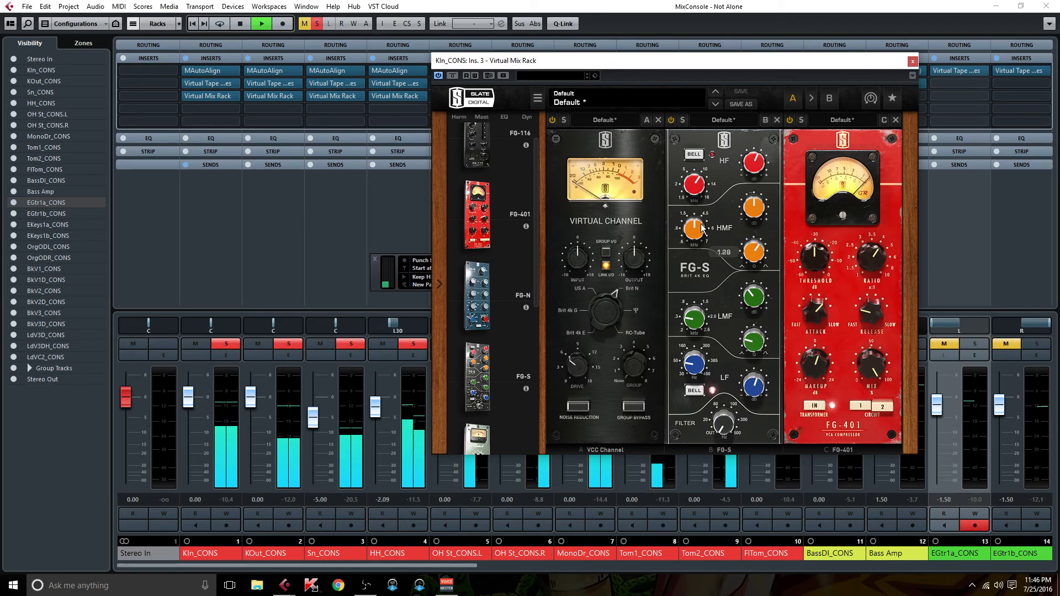
drag(752, 213, 754, 204)
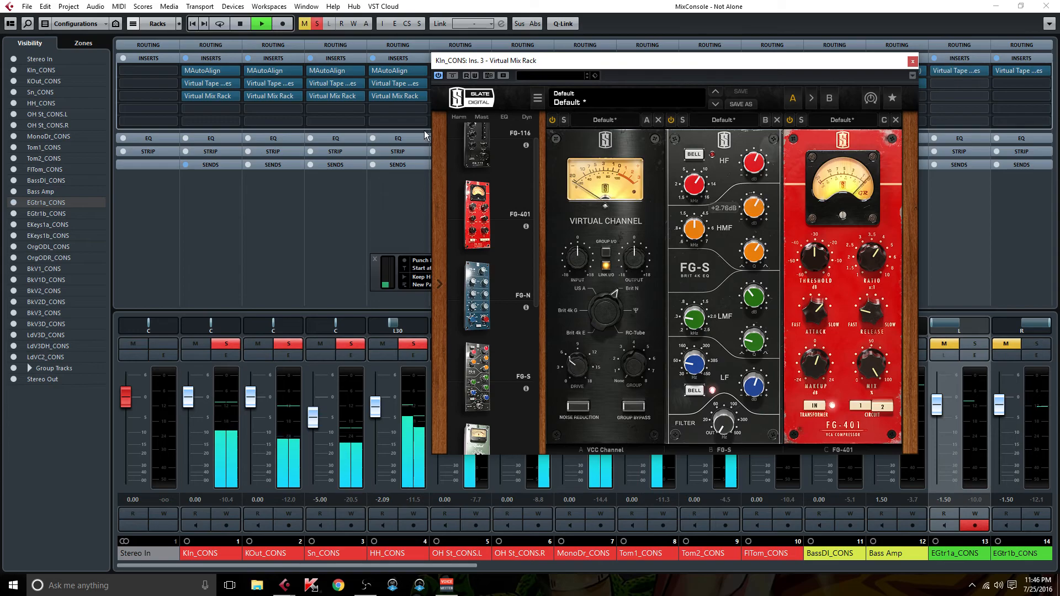
Add a Trimmer after the kick's FG-401 with trim at -3 dB, and compare the rack bypassed and active
scroll(500, 320, down, 2)
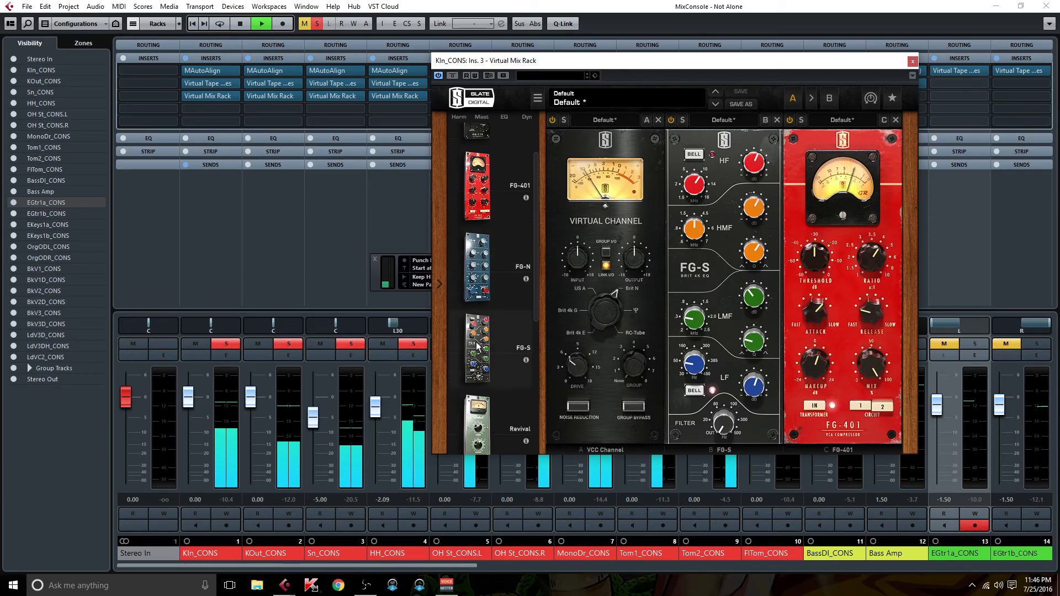
scroll(500, 320, down, 2)
drag(478, 395, 954, 359)
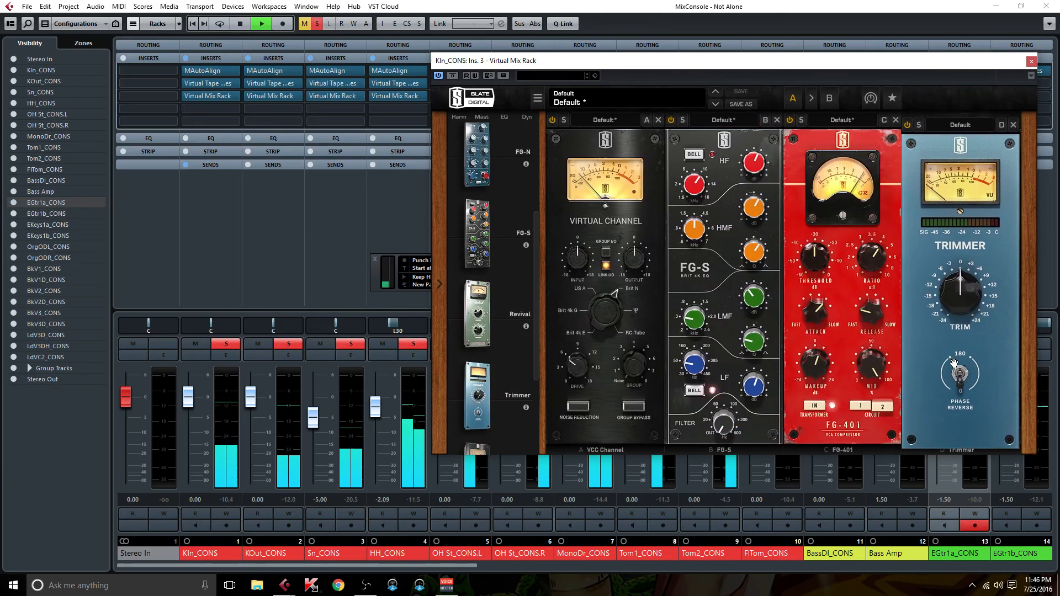
click(951, 261)
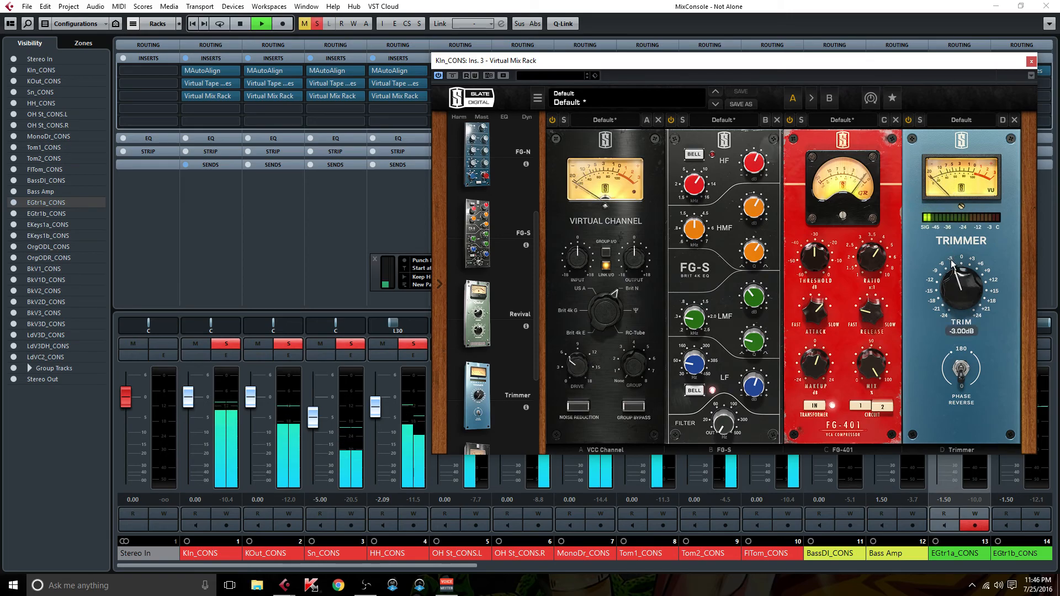
click(453, 75)
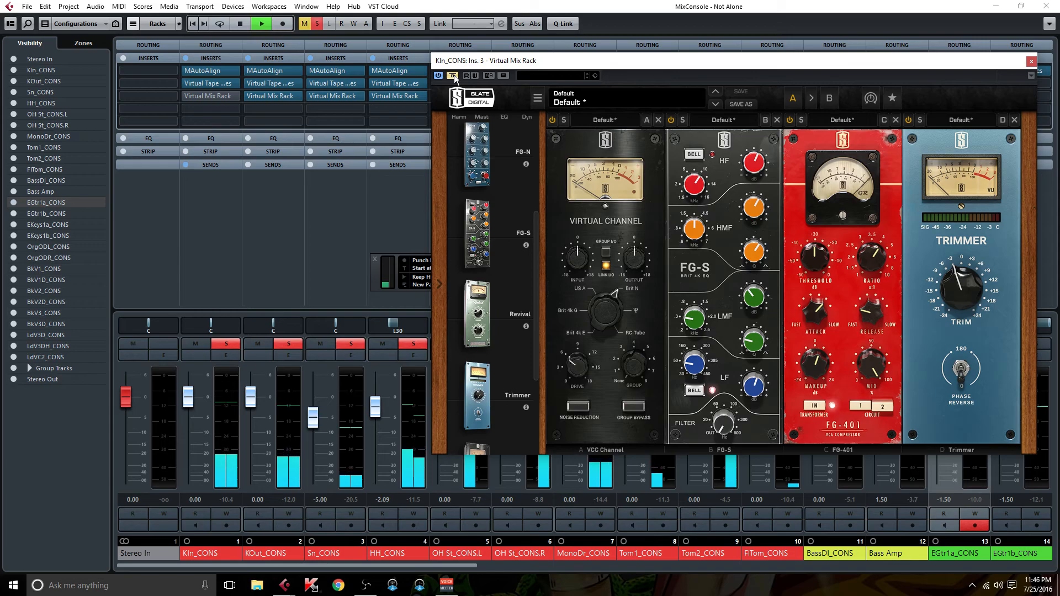
click(452, 76)
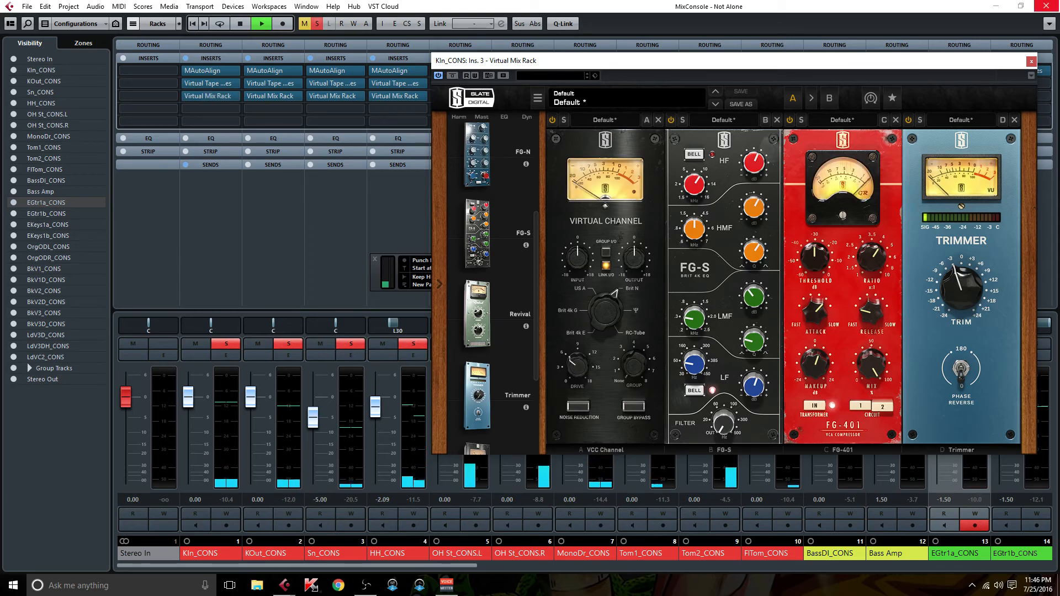
Close the mixer, move the kick's rack clear of the project timeline, and play the drums from later bars
click(1045, 6)
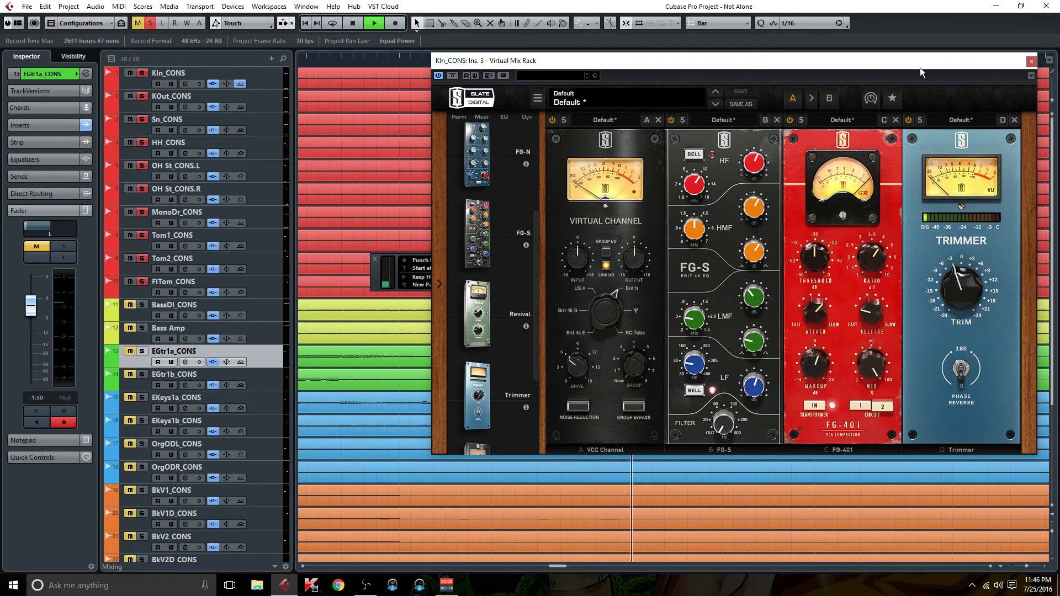
drag(923, 67, 551, 100)
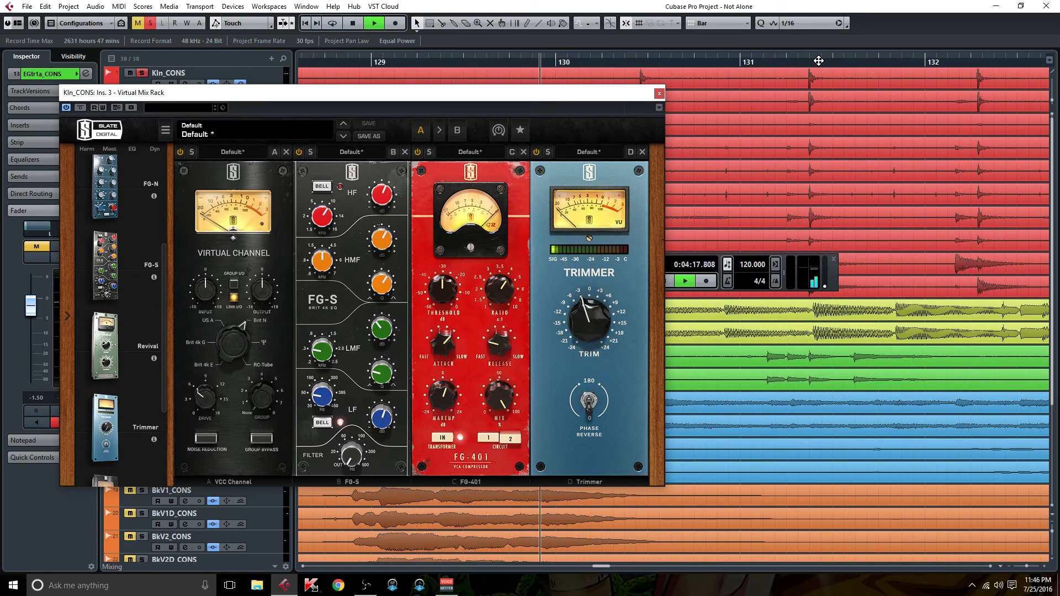
click(971, 62)
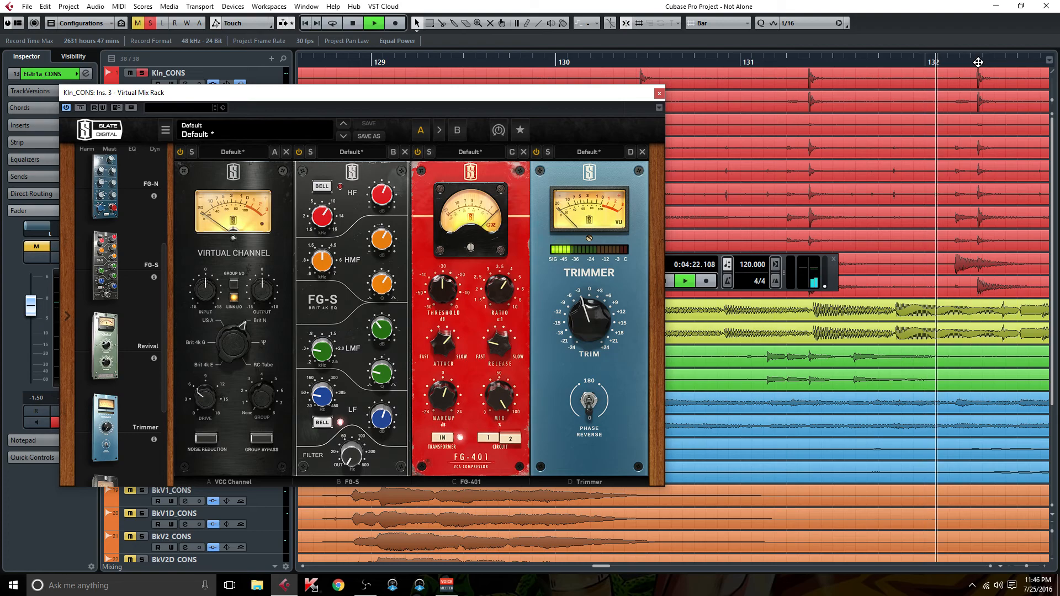
click(1009, 60)
click(1009, 60)
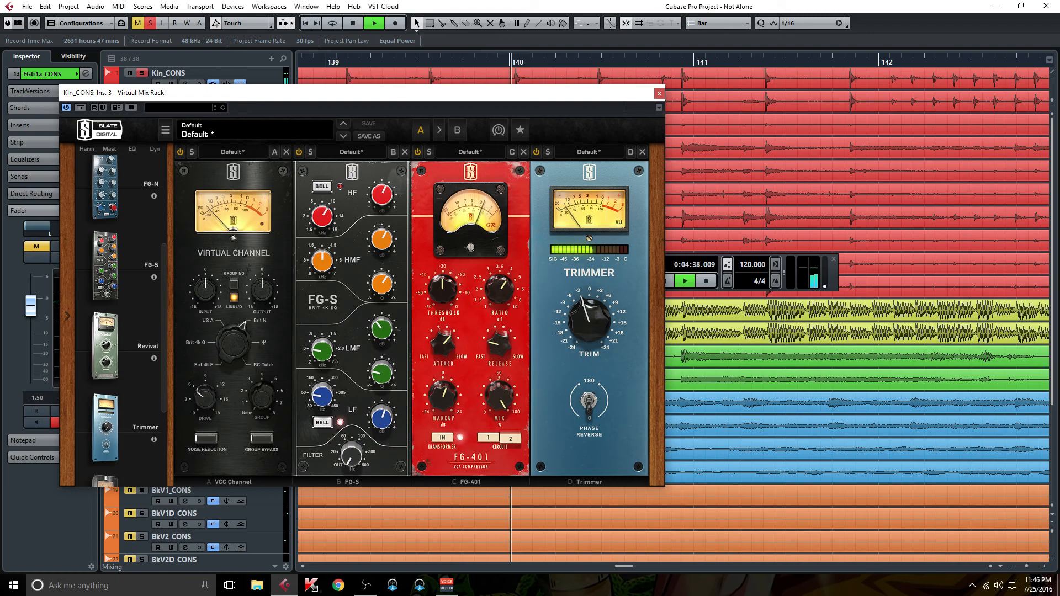
Return playback to the project start and skip ahead to the drums in the early bars
click(306, 24)
click(1001, 66)
click(887, 62)
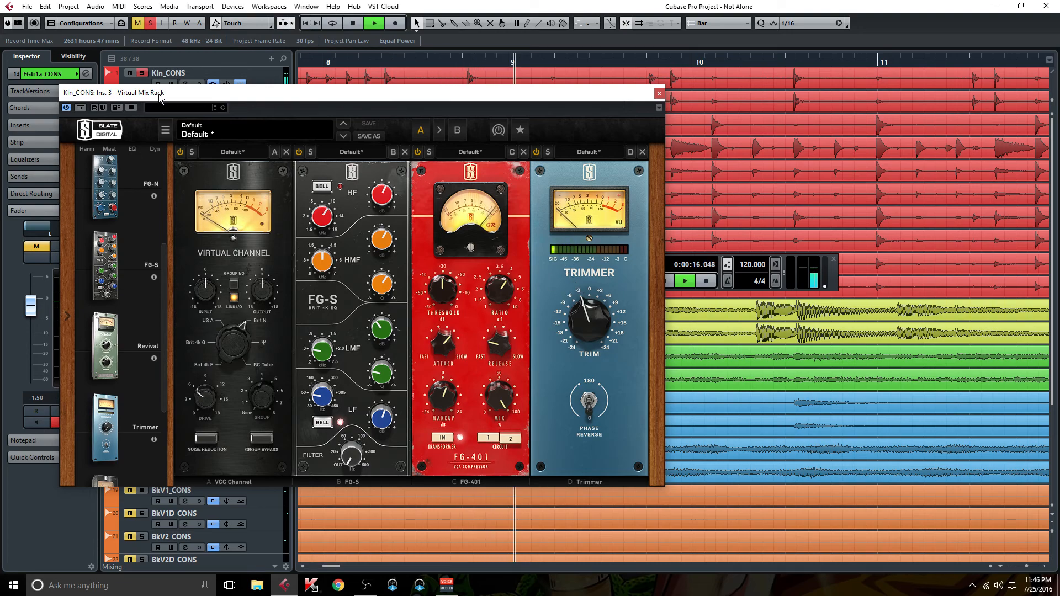
Lower the inside kick's Trimmer to about -4.47 dB, compare the rack bypassed and active, and close it with playback stopped
click(81, 108)
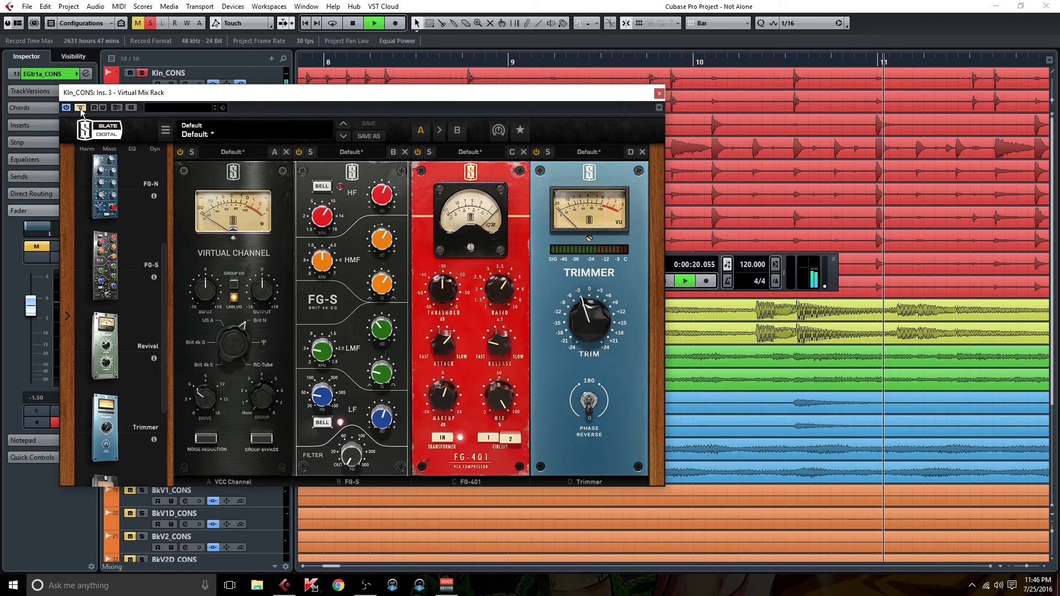
click(81, 108)
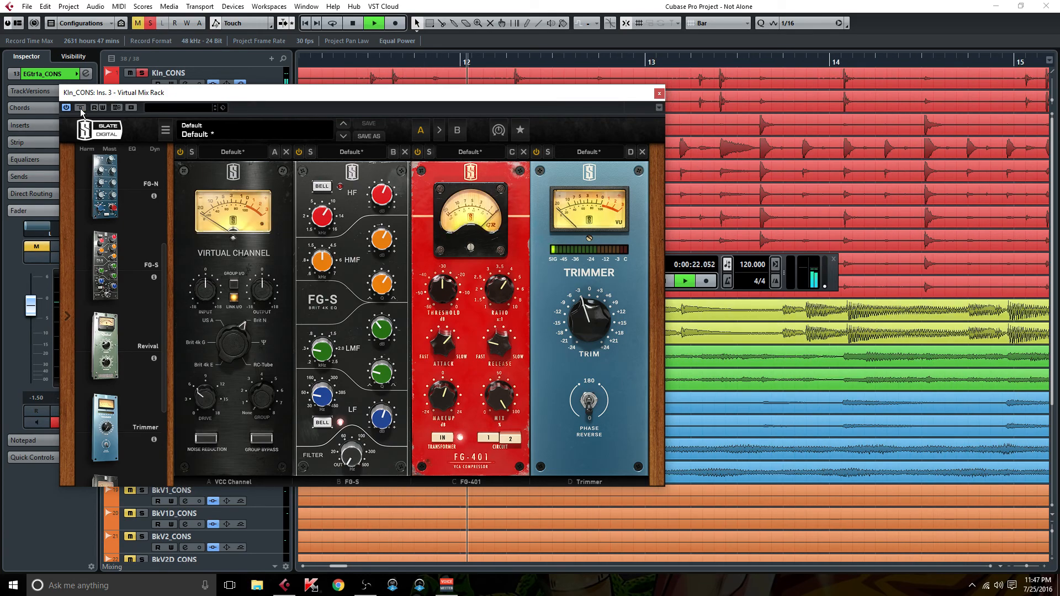
mouse_move(583, 299)
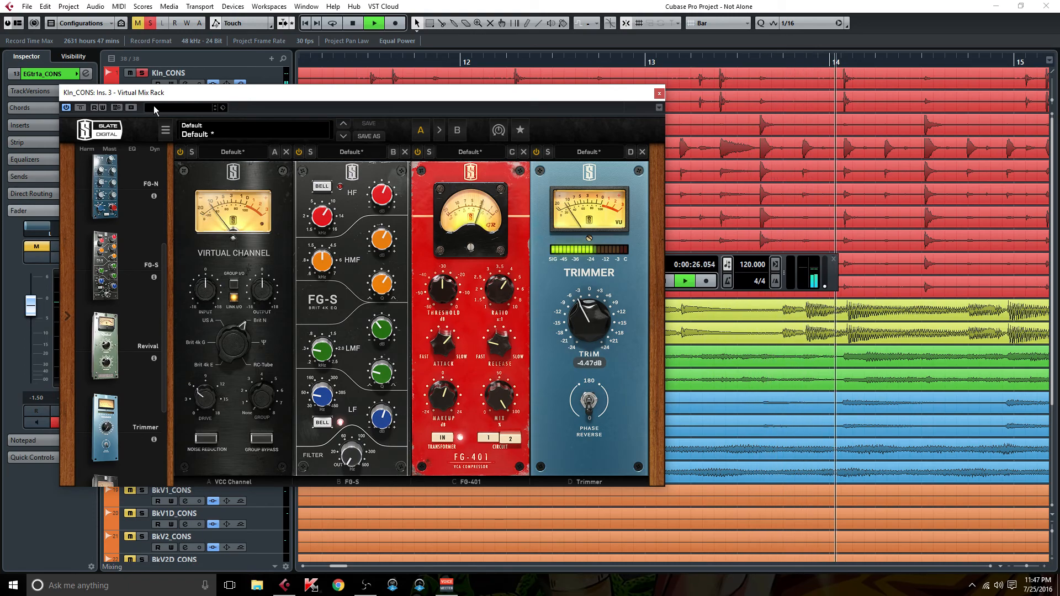
click(80, 108)
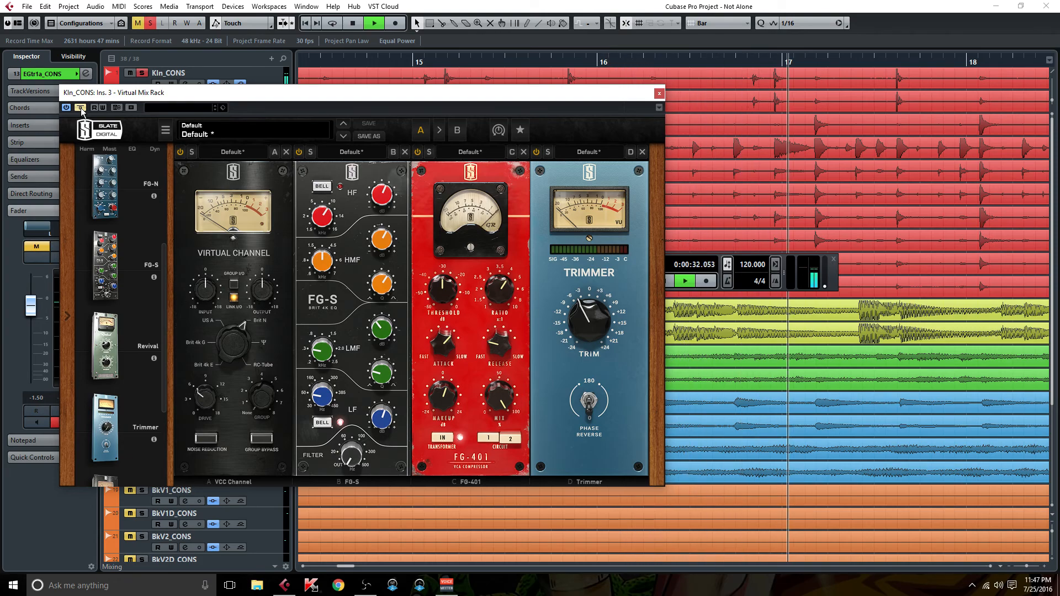
click(81, 109)
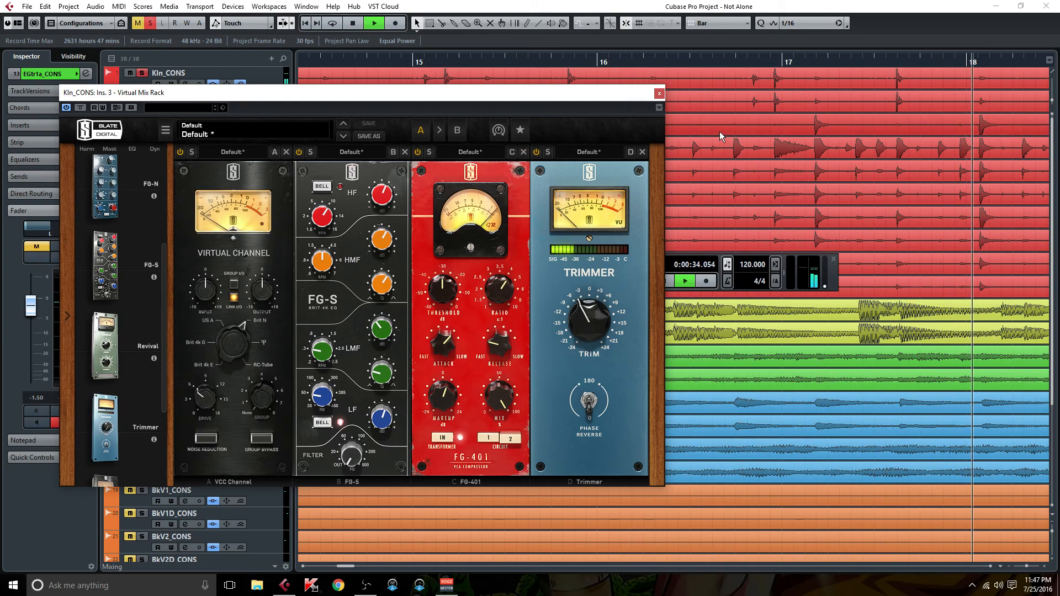
click(659, 93)
key(space)
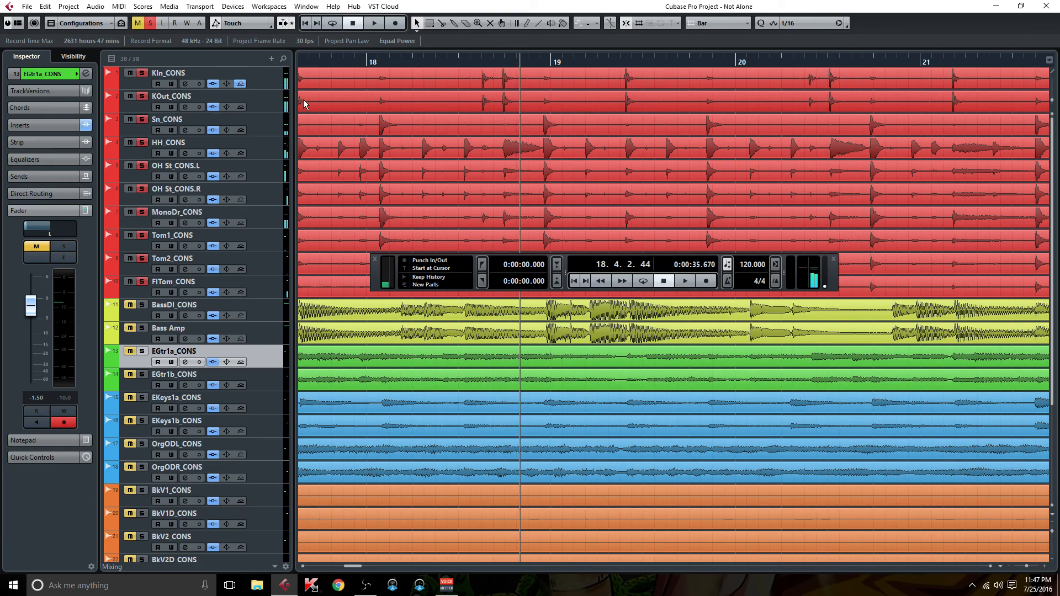
Play the drums and add RBass Mono after the Virtual Mix Rack on the inside kick channel
click(184, 85)
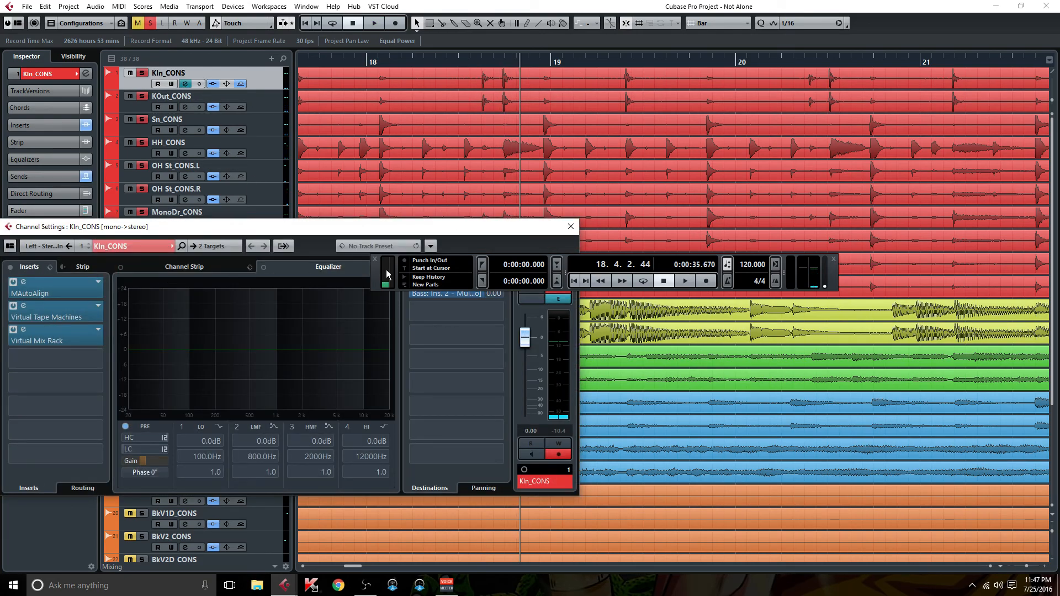
key(space)
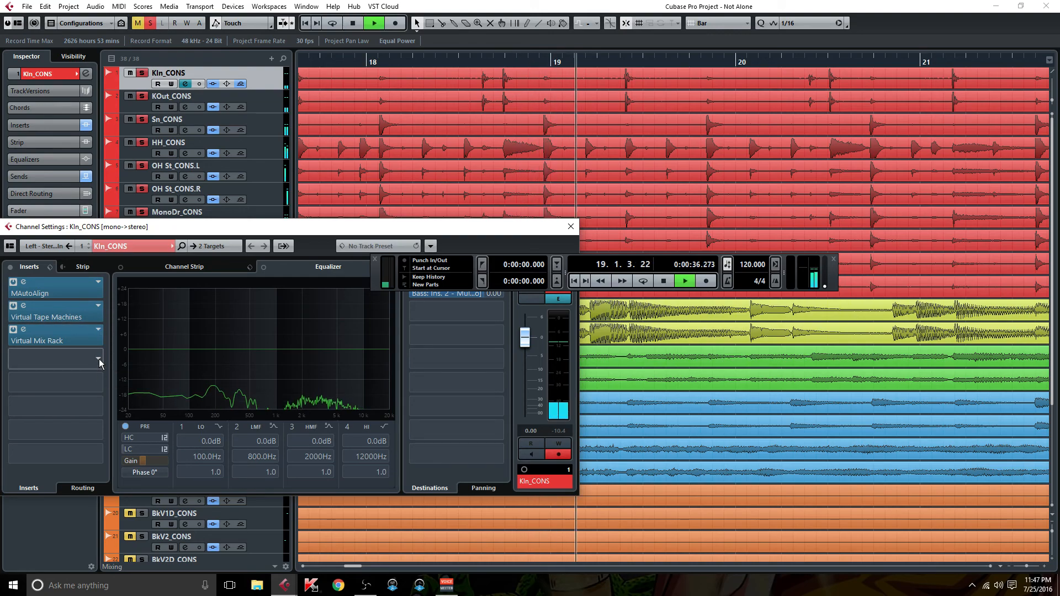
click(98, 359)
text(rbass)
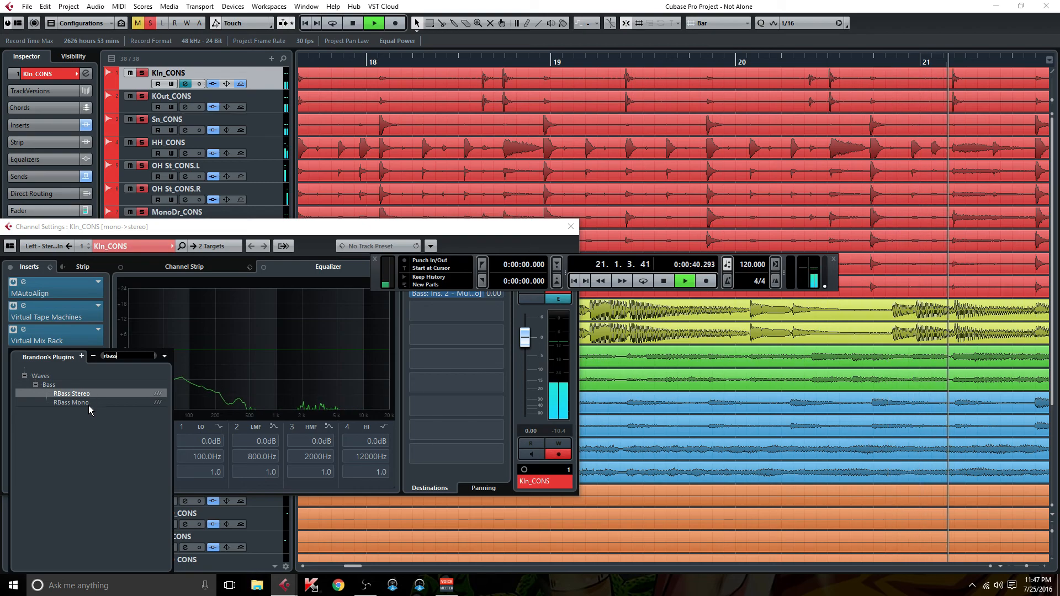
click(86, 404)
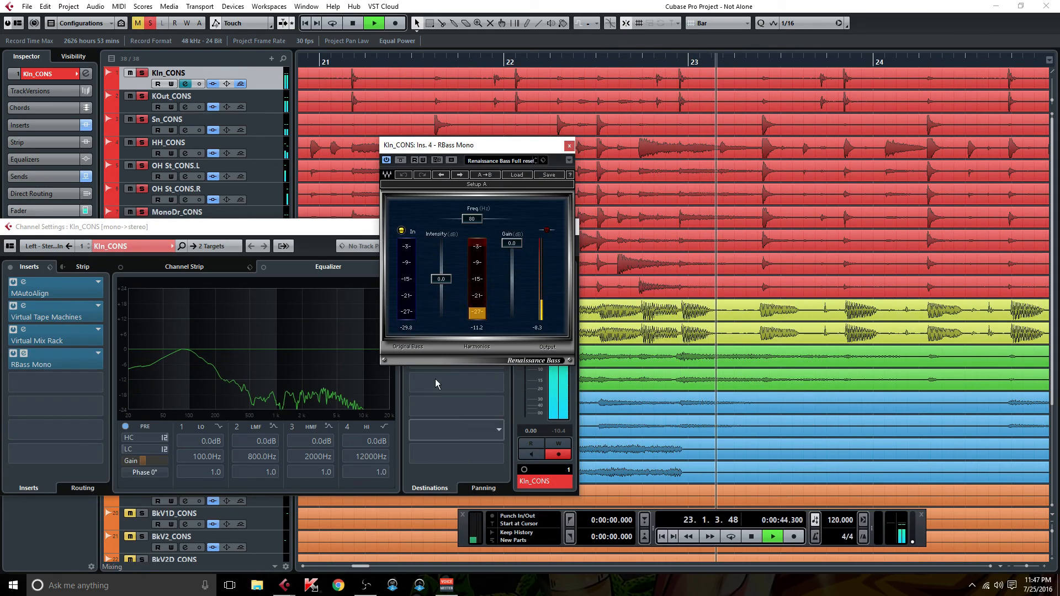
Set the kick's RBass frequency to 60 Hz, intensity to about -10.1 dB and gain to about -1.1 dB, and close the plugin
click(471, 219)
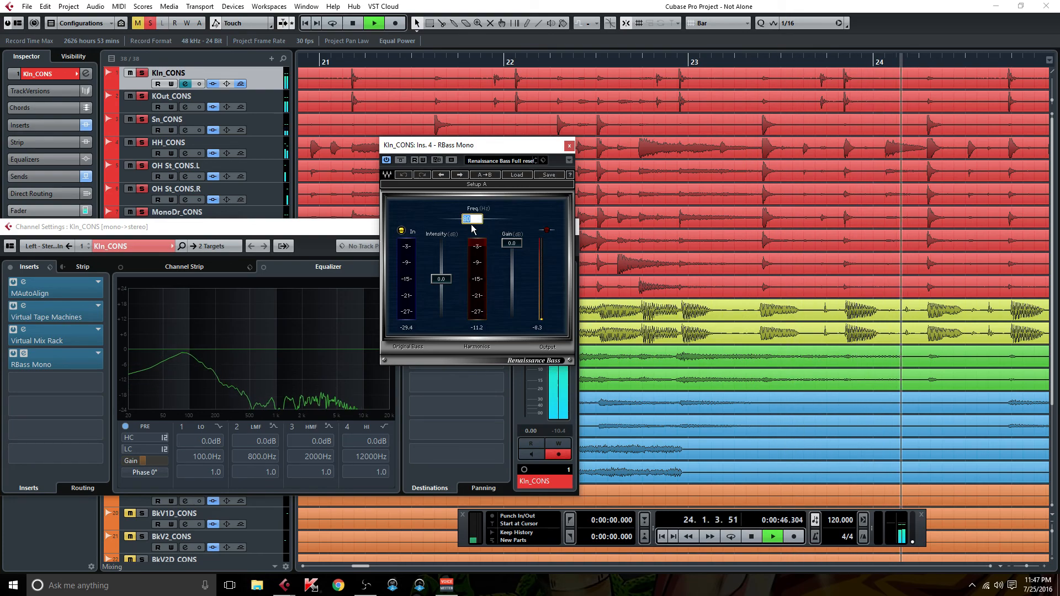
text(60)
key(Return)
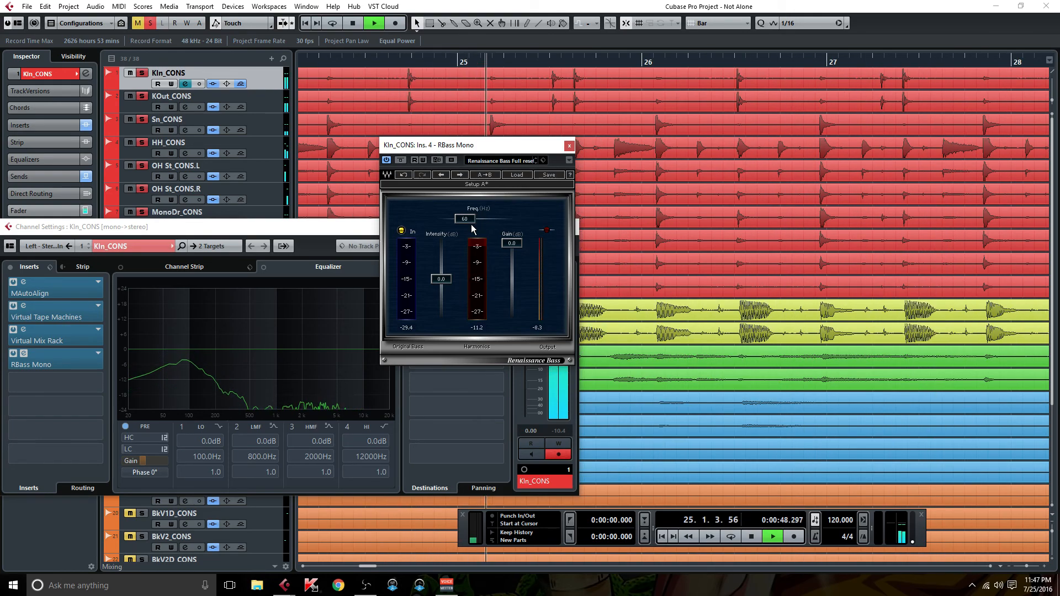
drag(440, 279, 440, 243)
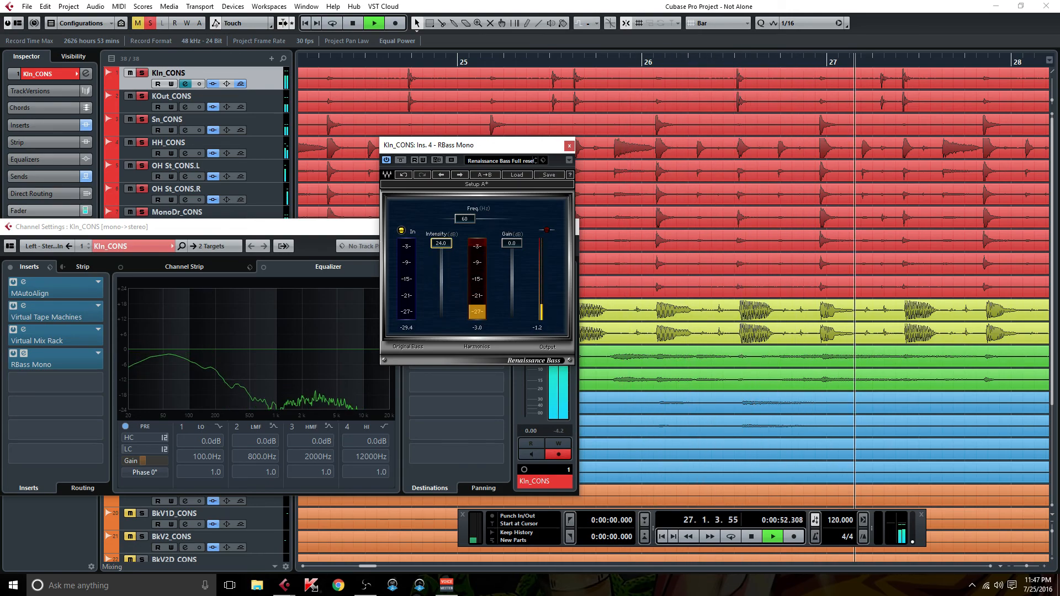
drag(440, 242, 440, 294)
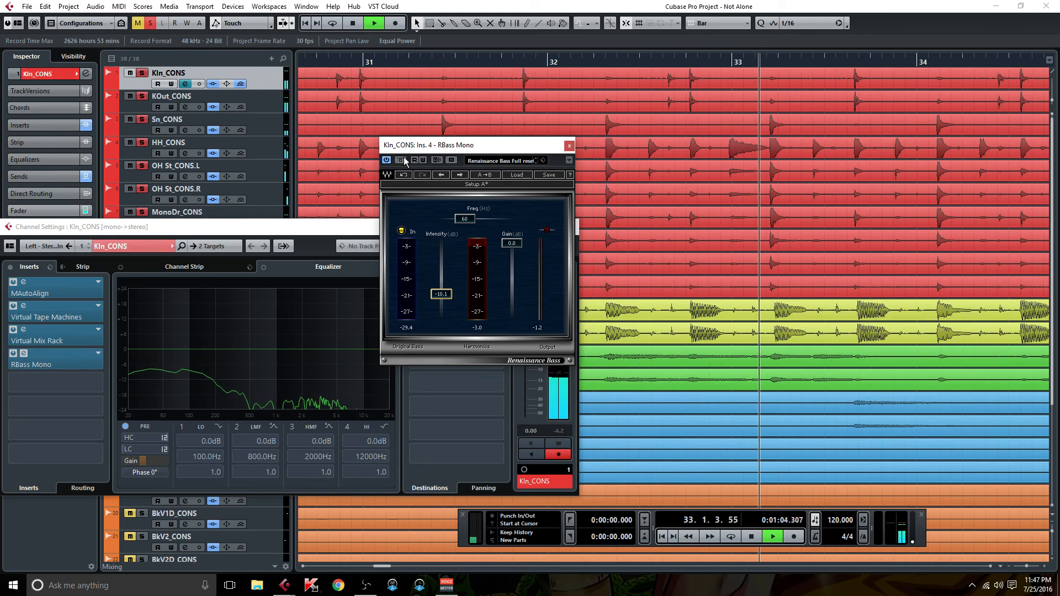
drag(511, 243, 511, 245)
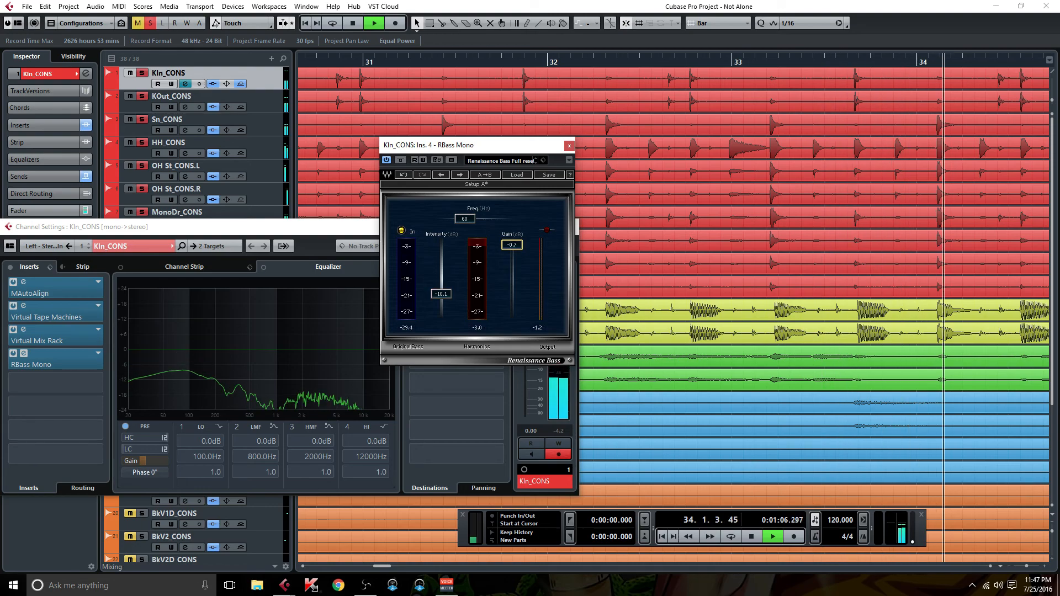
click(568, 146)
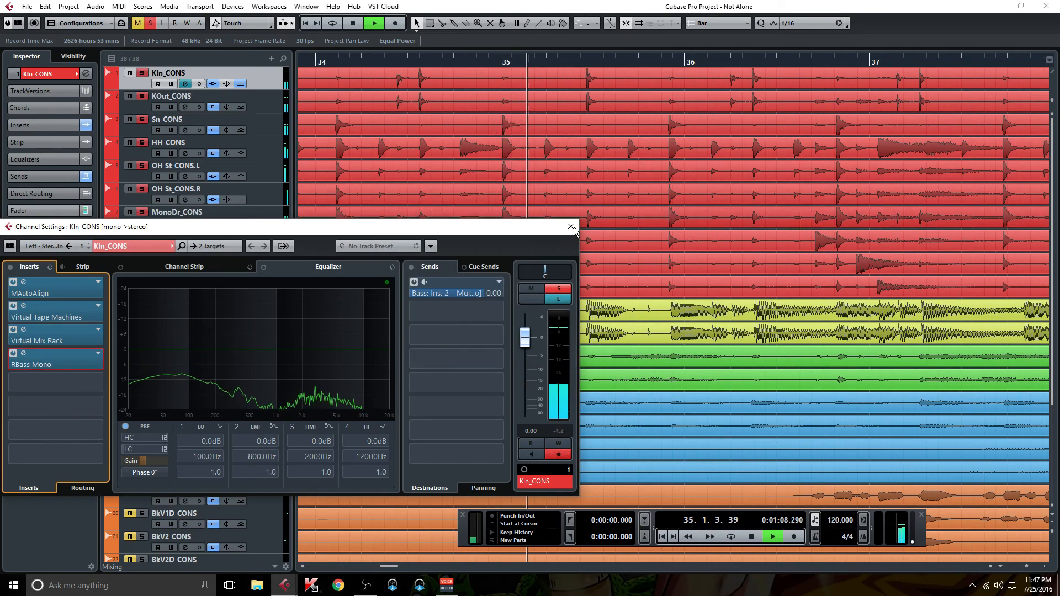
Compare the inside kick with all its inserts bypassed and active, stop playback and close its channel settings
click(11, 268)
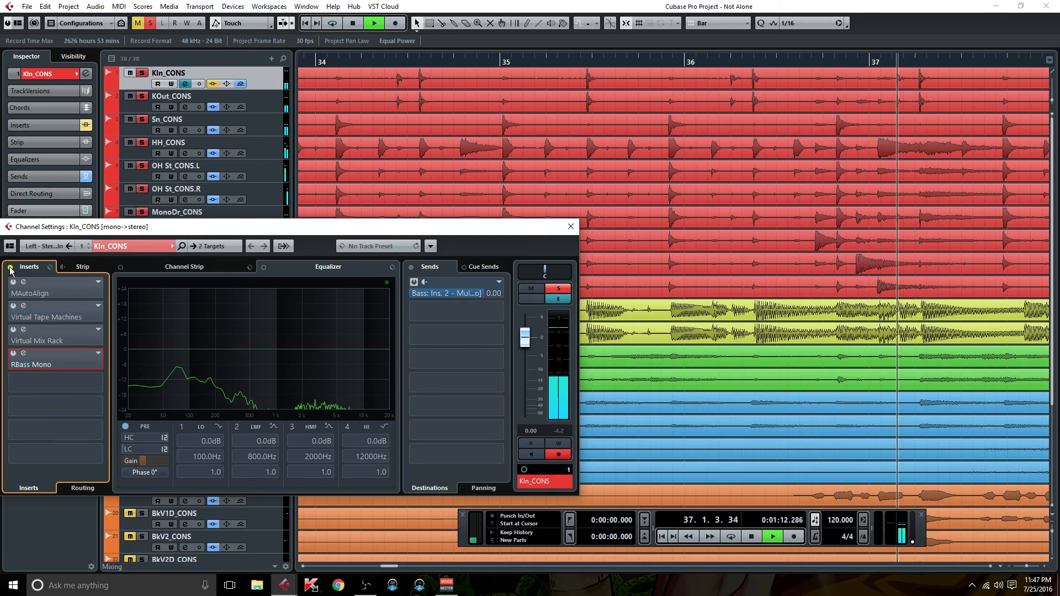
click(11, 269)
key(space)
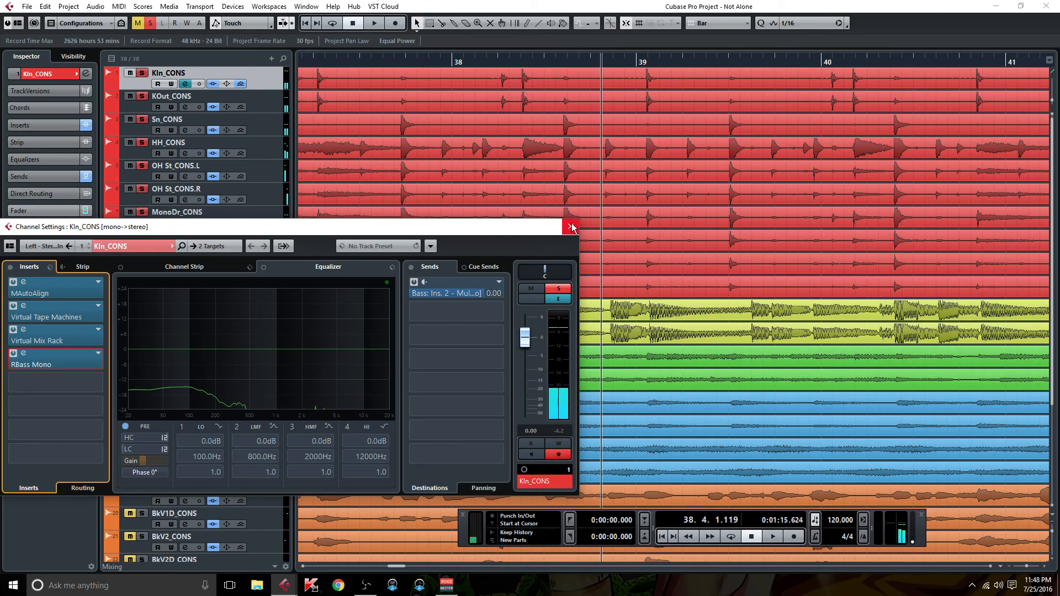
click(570, 227)
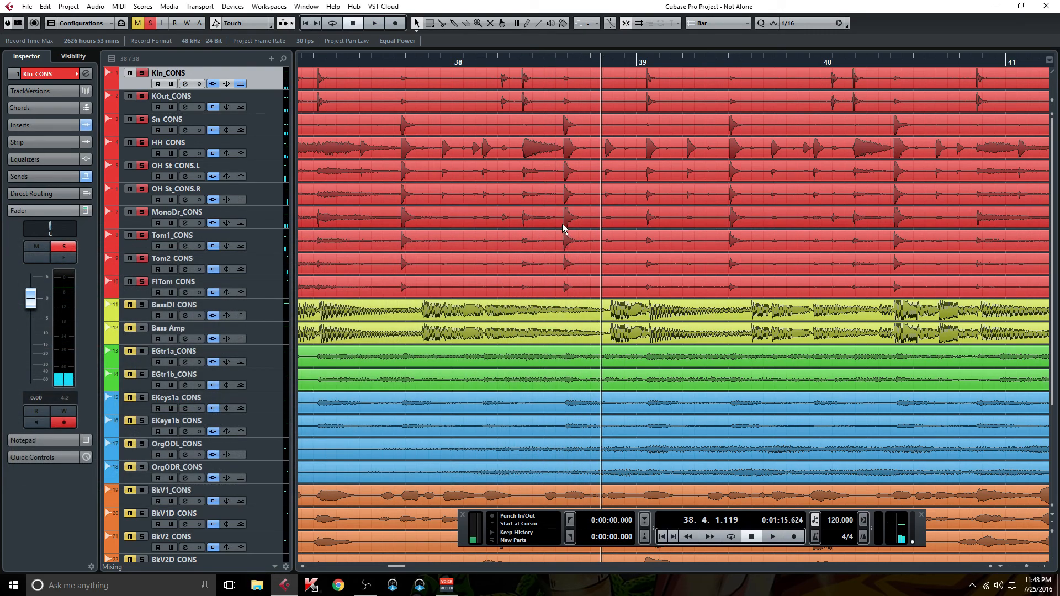
Review the inside kick's Virtual Mix Rack, RBass Mono and Virtual Tape Machines settings, and close its channel settings
click(185, 84)
click(186, 84)
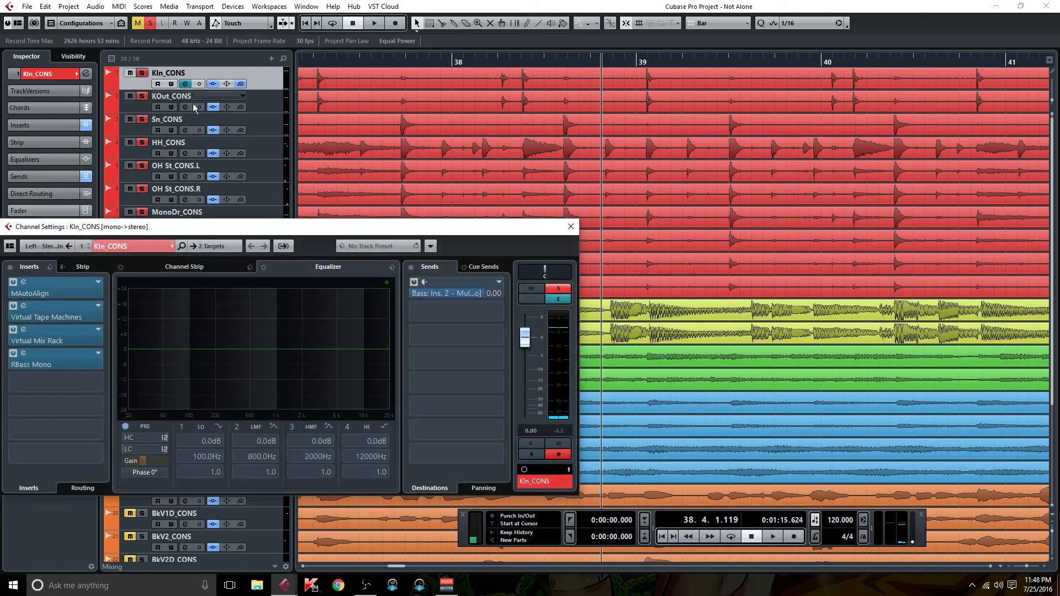
click(58, 339)
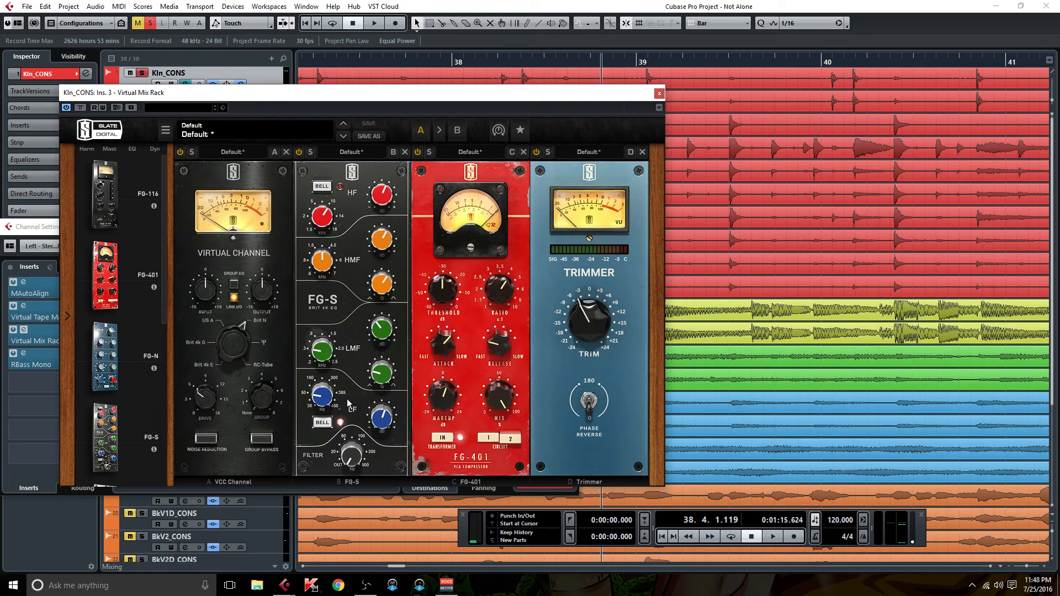
drag(383, 275, 380, 268)
click(659, 94)
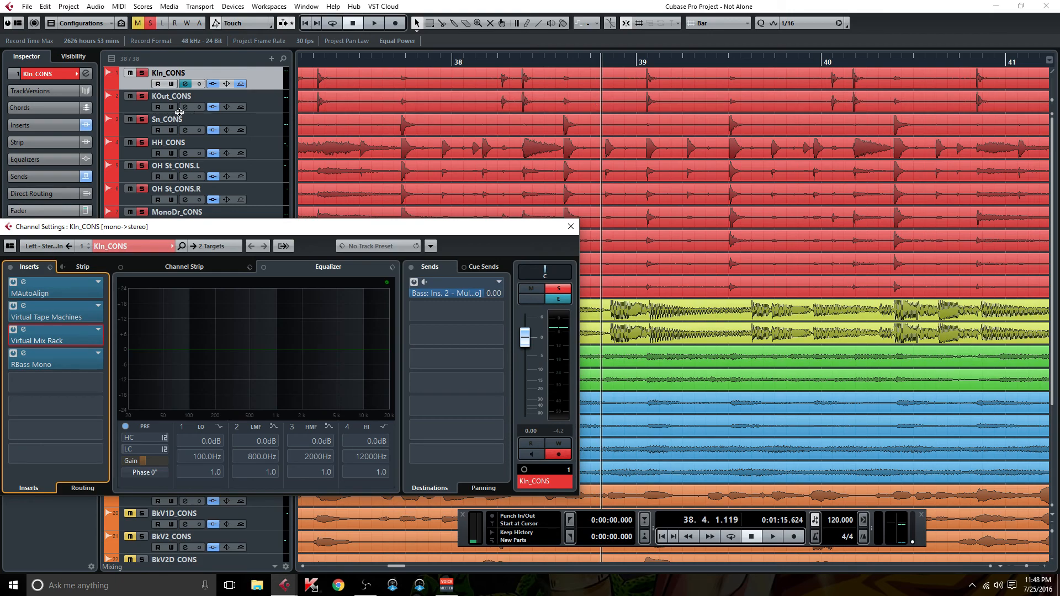
click(41, 367)
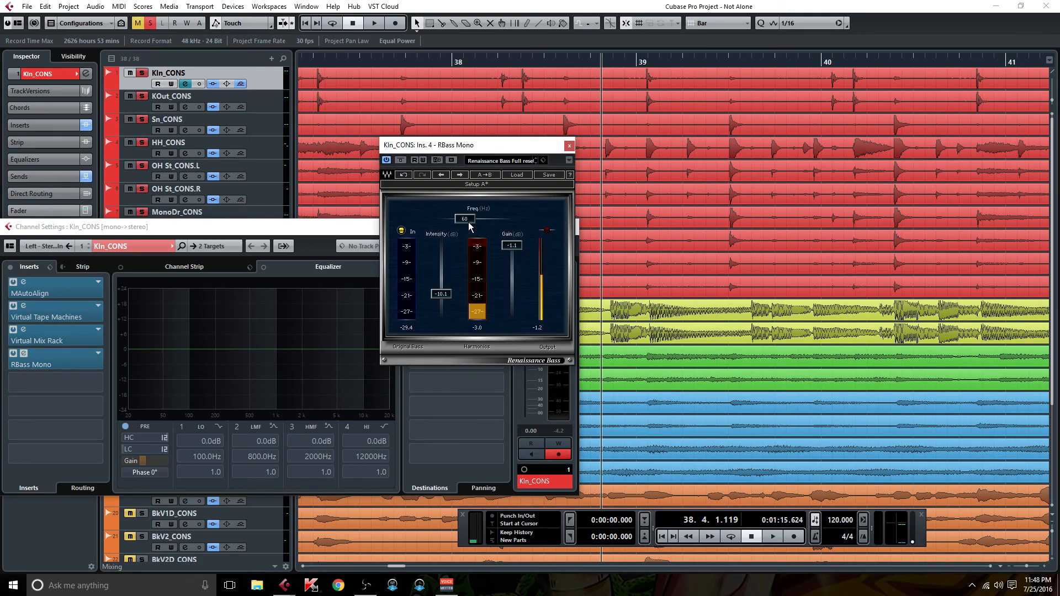
click(569, 147)
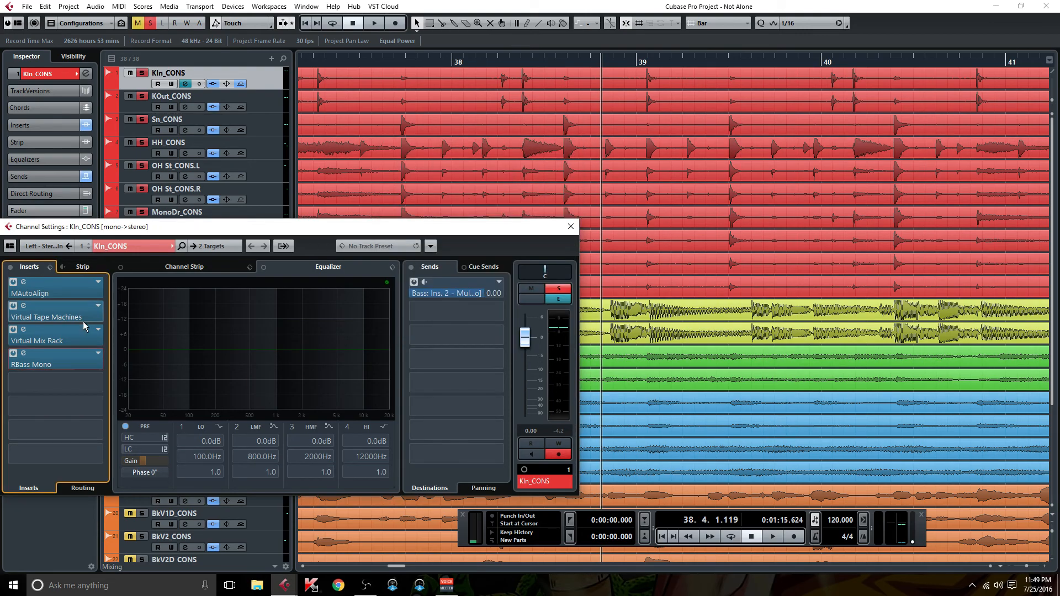
click(65, 317)
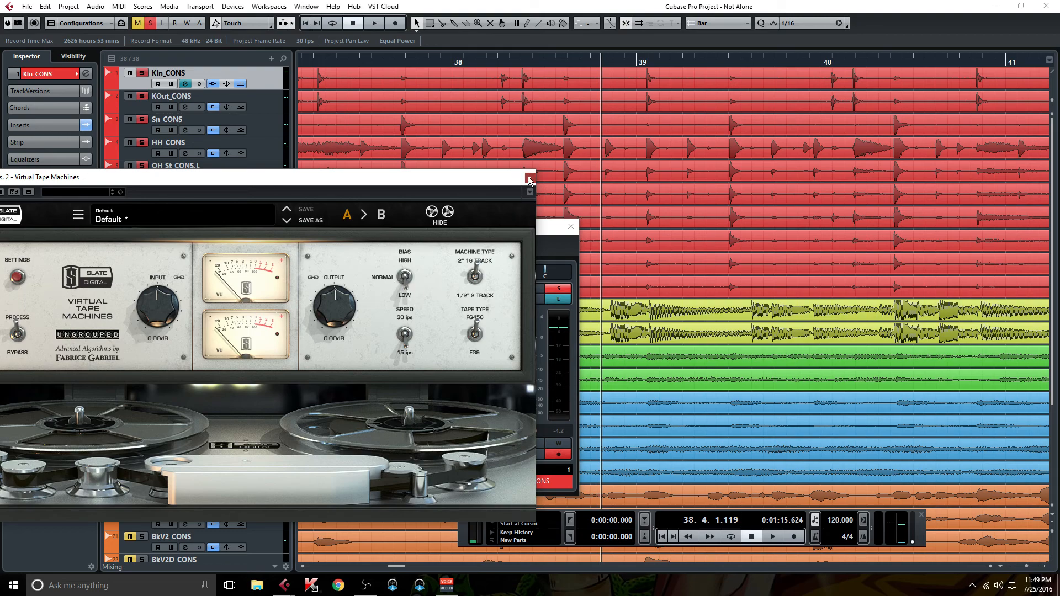
click(529, 179)
click(571, 227)
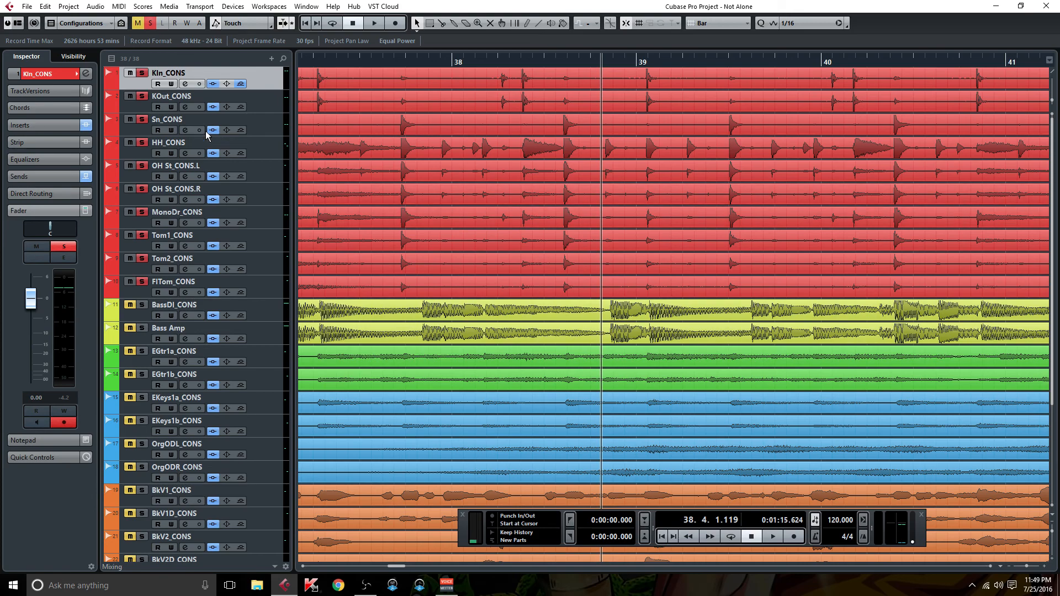
Open the outside kick's channel settings clear of the track list, play the drums and bring up its Virtual Mix Rack
click(185, 107)
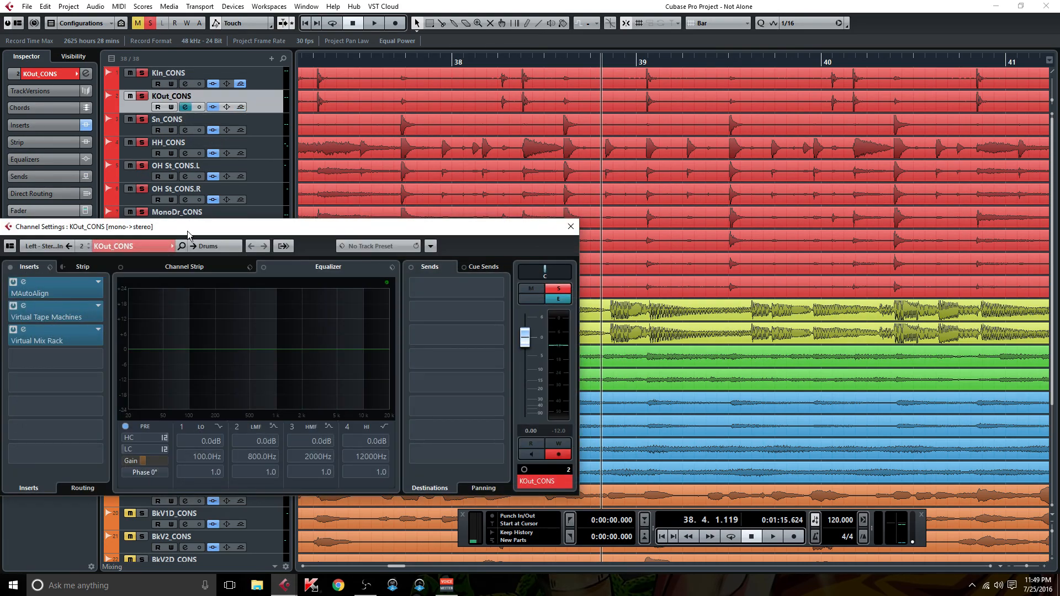
drag(187, 233, 314, 214)
key(space)
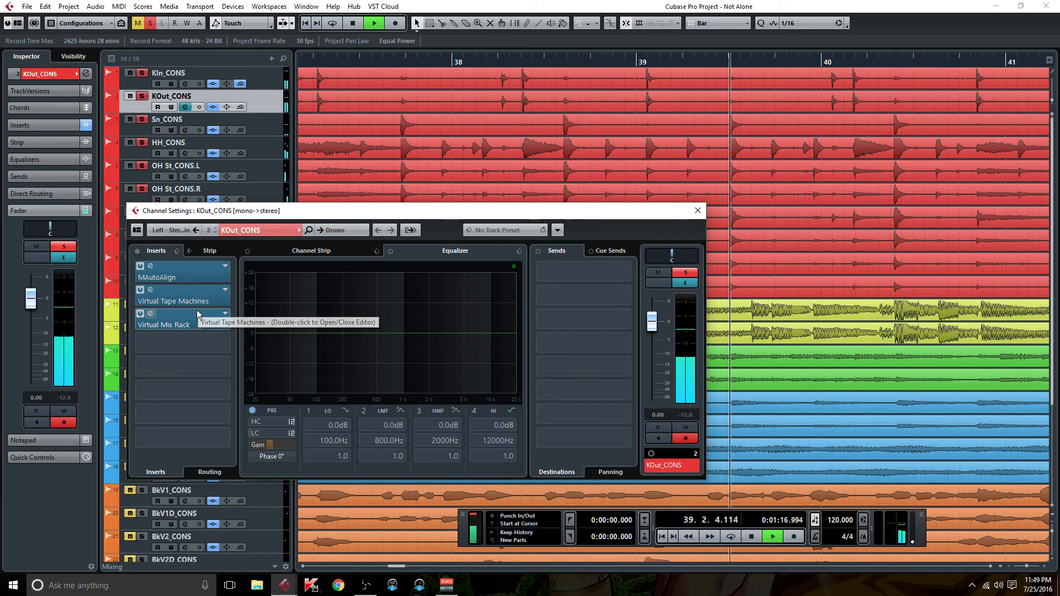
double_click(190, 322)
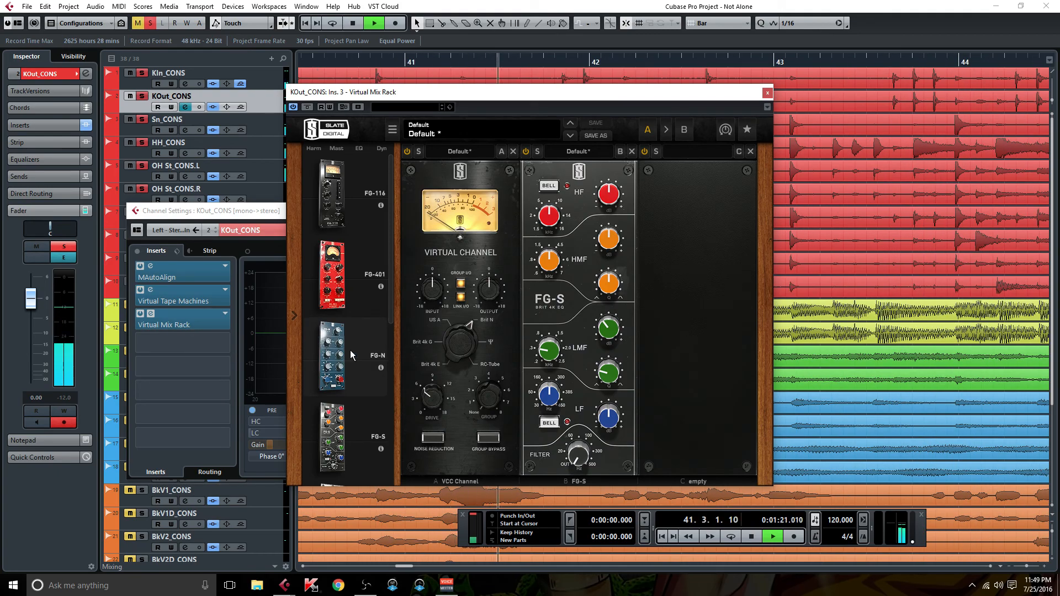
Adjust the outside kick's FG-S HF band, raise its HMF gain to about +3.28 dB, and set the Virtual Channel drive to 8.00 dB
drag(554, 213, 607, 187)
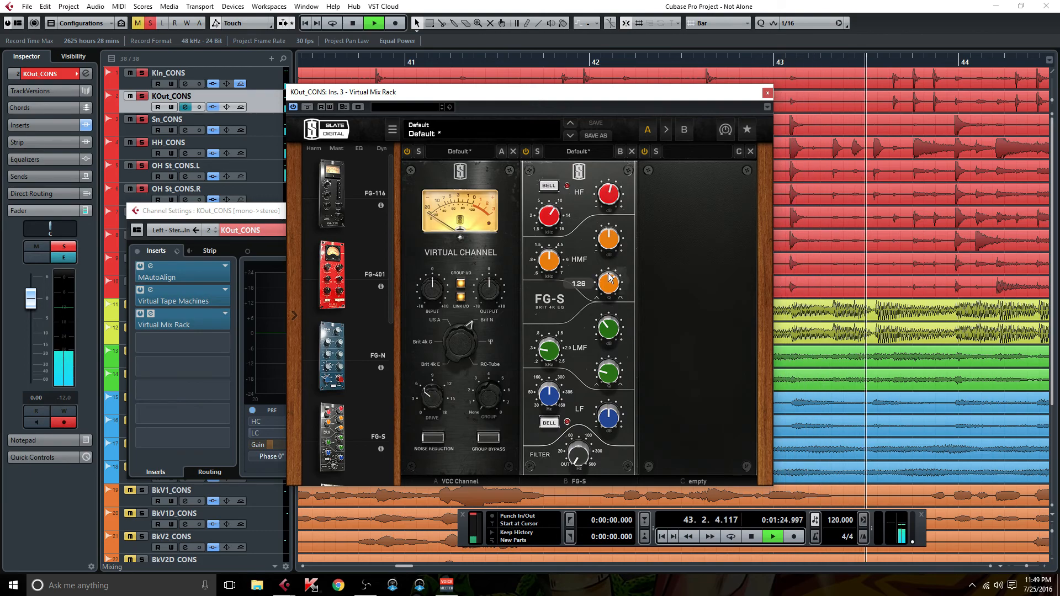
drag(608, 241, 608, 236)
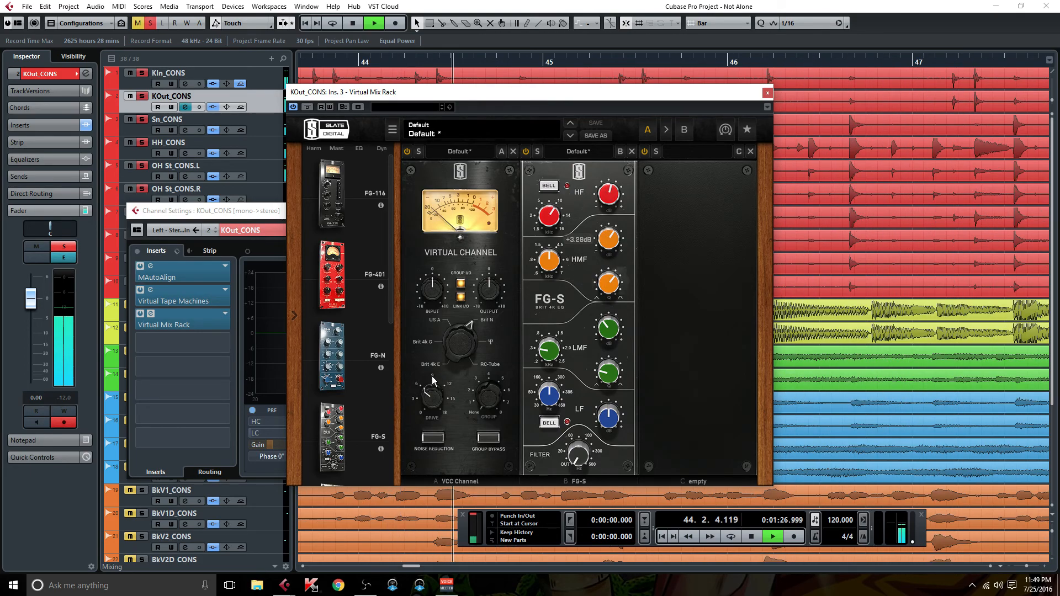
drag(435, 380, 435, 373)
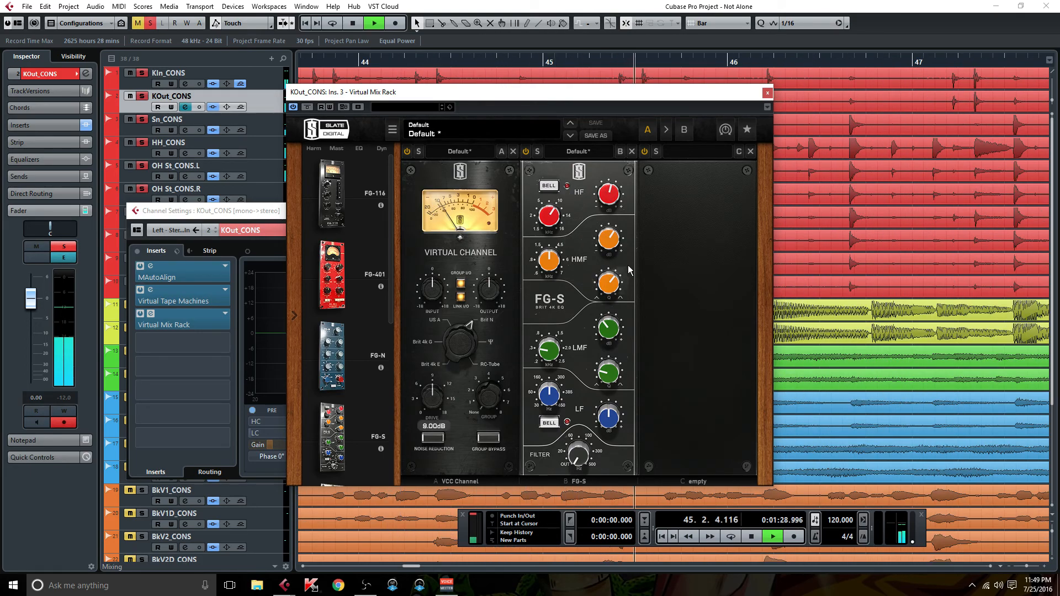
Set the outside kick's Virtual Tape Machines input to about +14.7 dB and output to -14.7 dB, and close both plugin windows
double_click(189, 302)
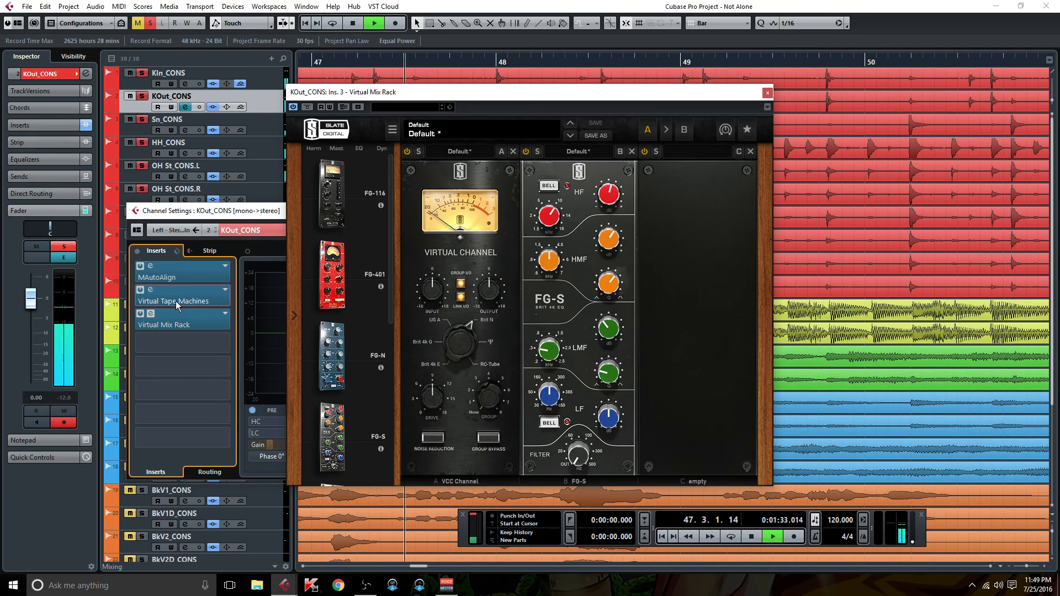
double_click(176, 300)
mouse_move(626, 248)
mouse_down()
mouse_move(635, 220)
mouse_move(627, 240)
mouse_up()
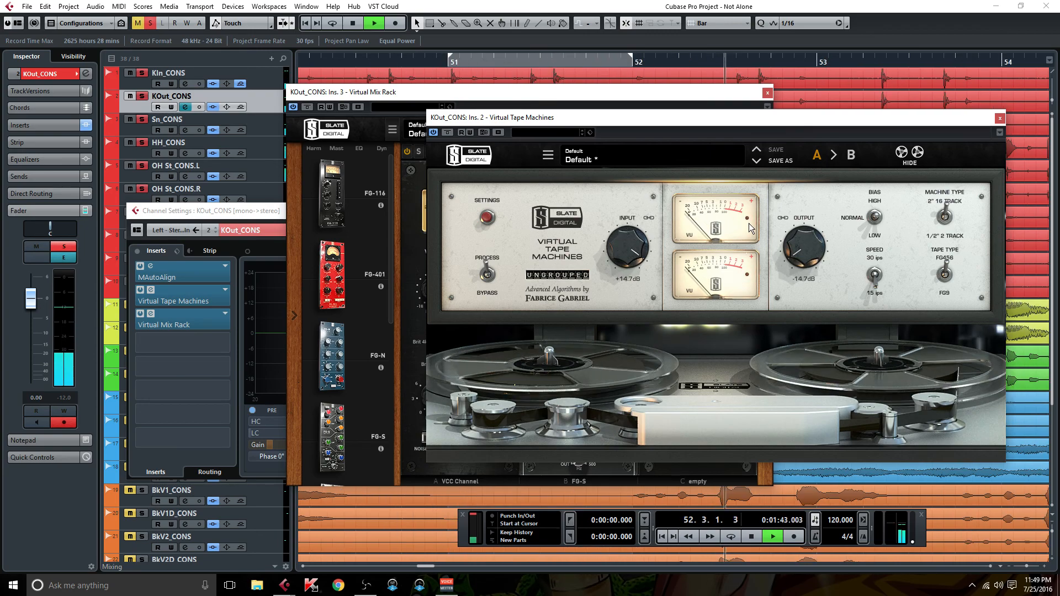
click(999, 118)
click(767, 93)
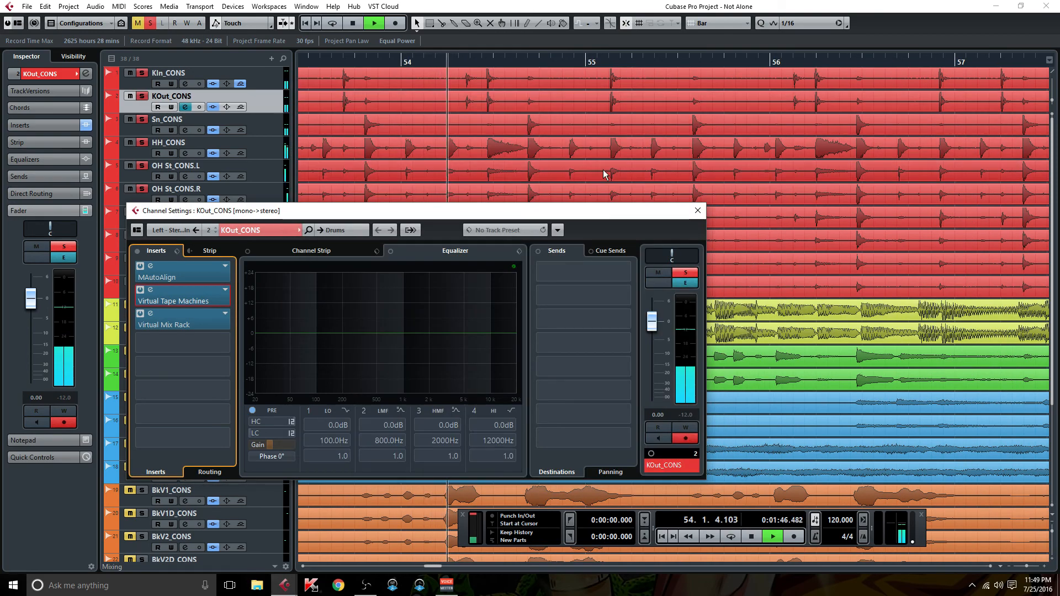
Review the outside kick's Virtual Tape Machines and Virtual Mix Rack settings with playback stopped, resume playback, and close its channel settings
click(694, 207)
key(space)
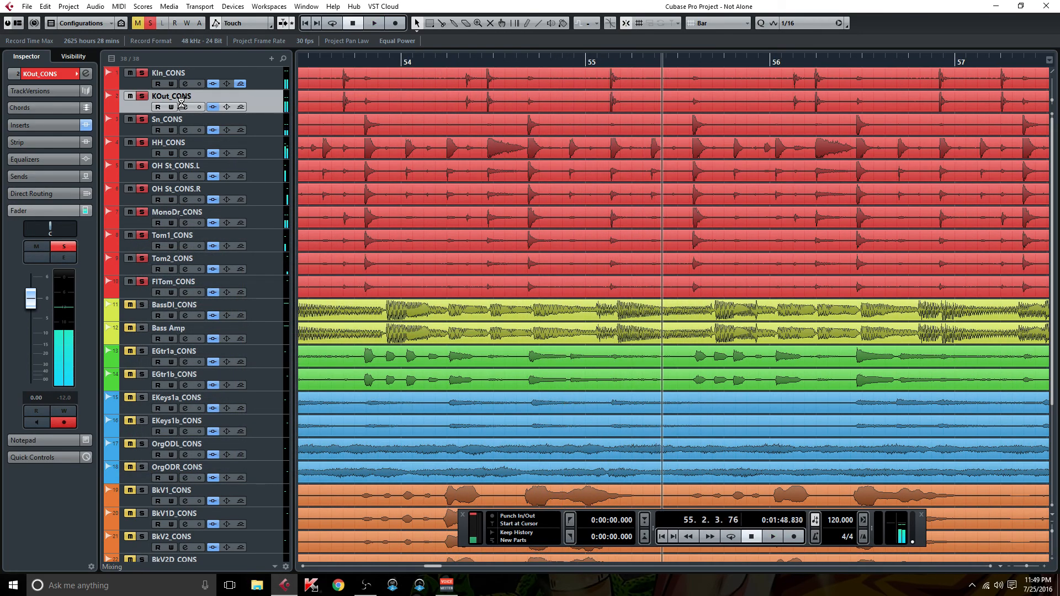
click(185, 107)
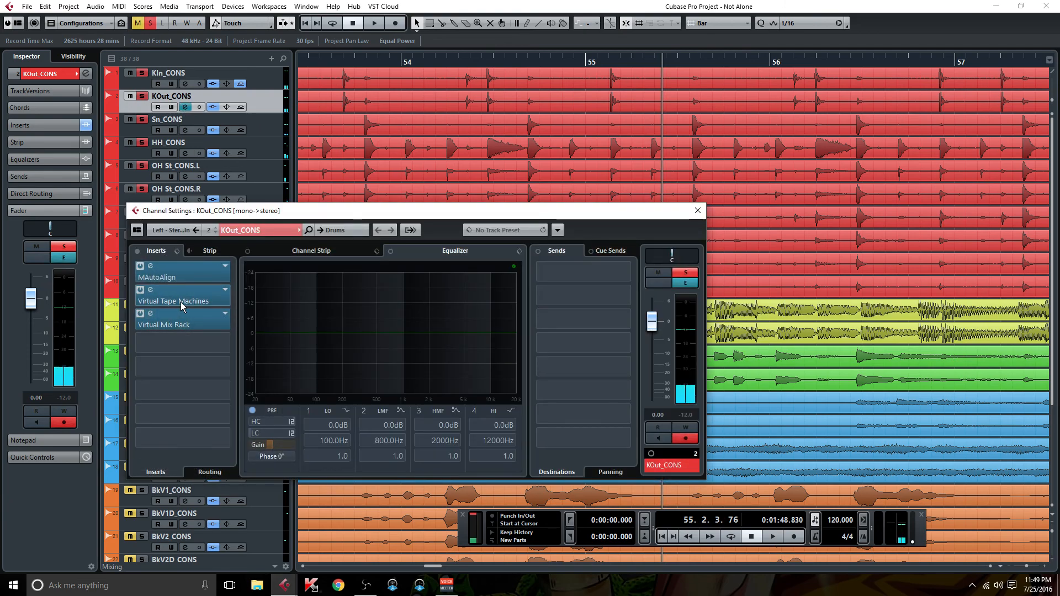
click(182, 302)
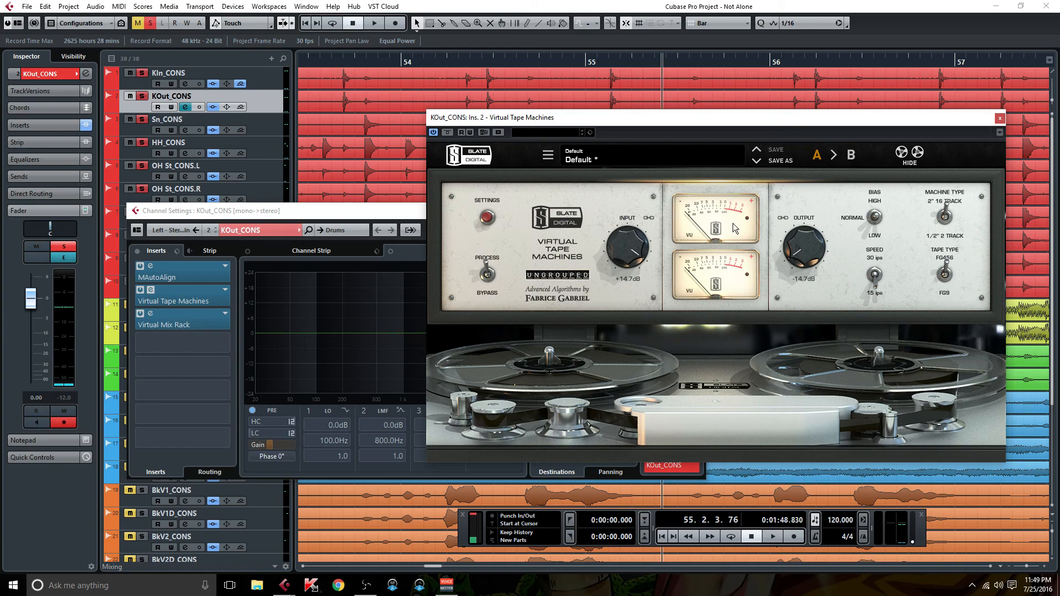
click(998, 120)
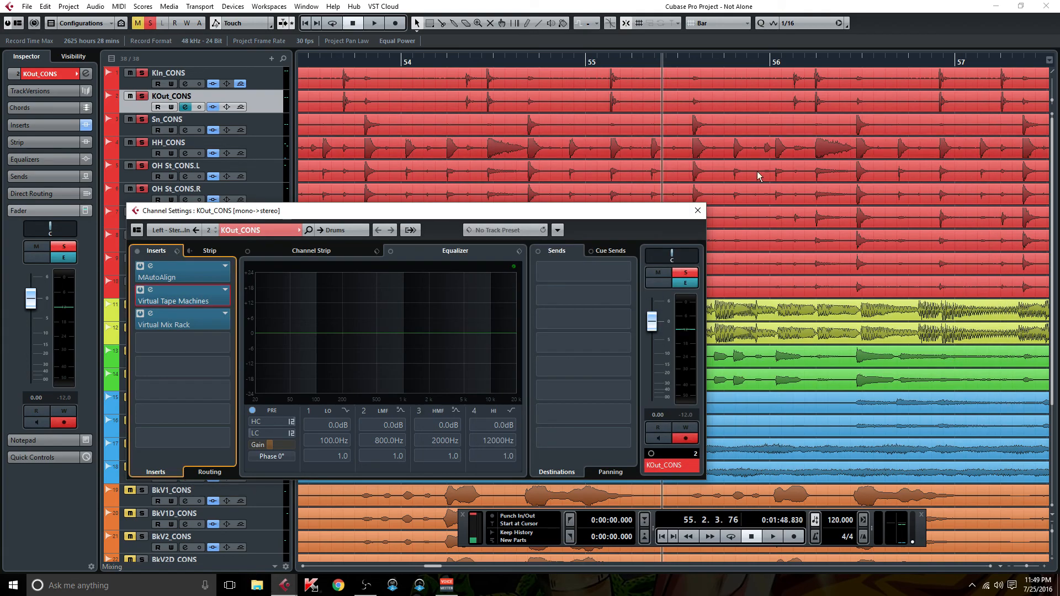
click(194, 323)
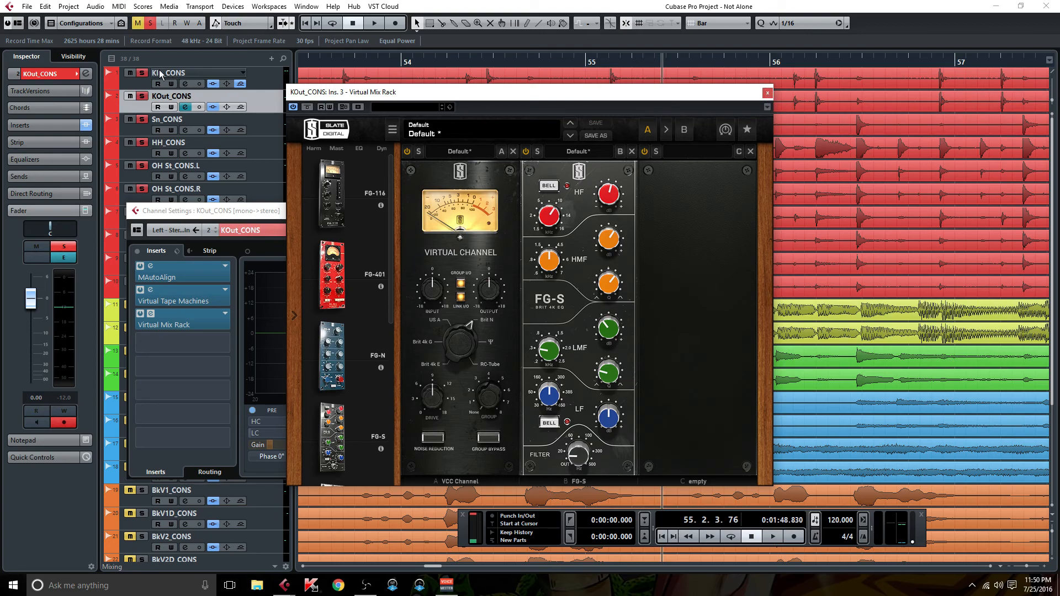
click(768, 94)
key(space)
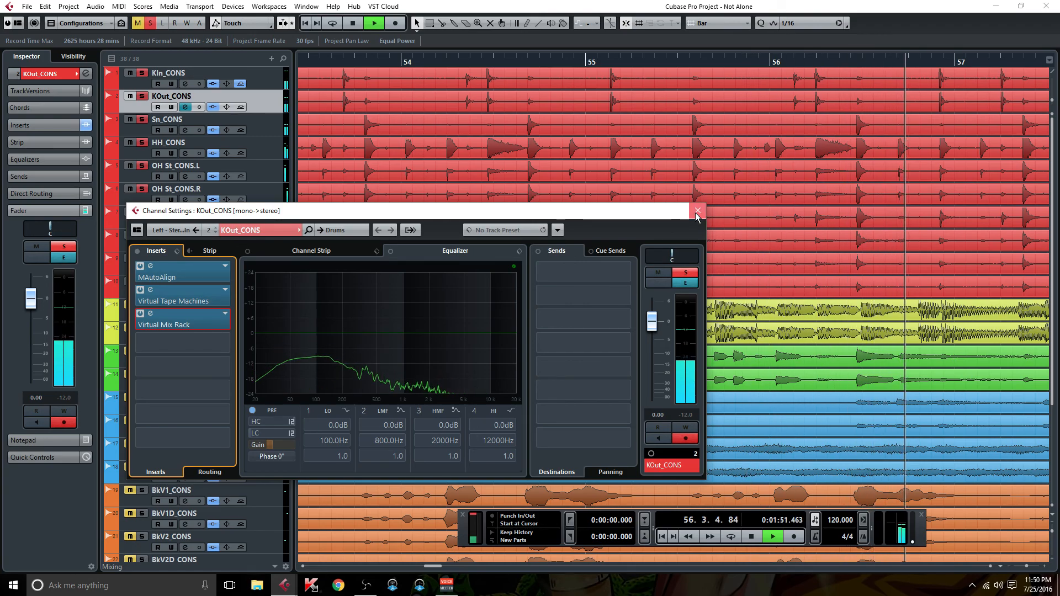
click(697, 212)
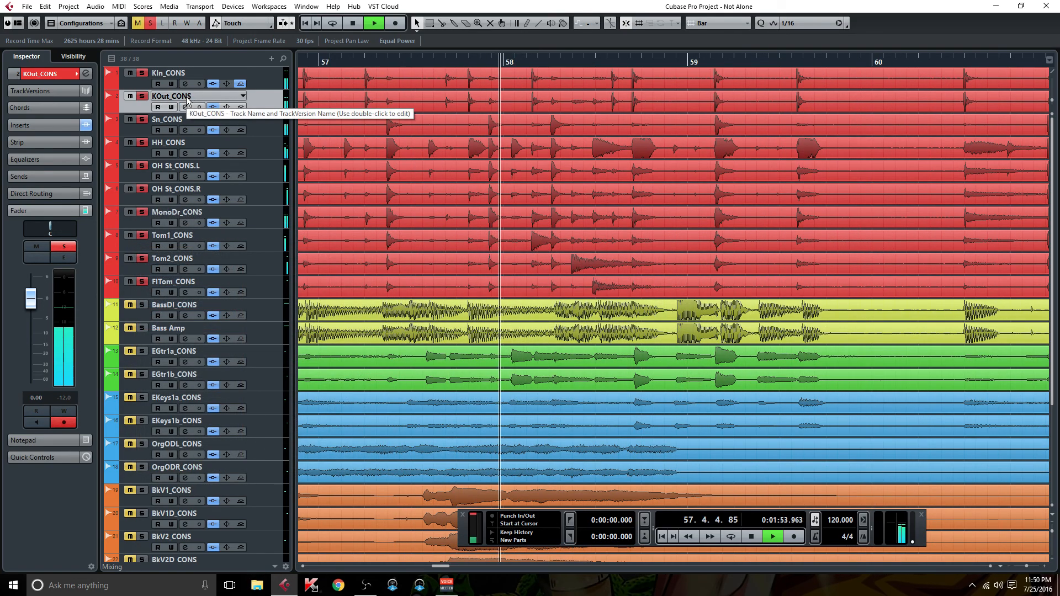
Open the snare's channel settings, set its Virtual Tape Machines input to +15.0 dB and output to -15.0 dB, and close the plugin window
click(186, 129)
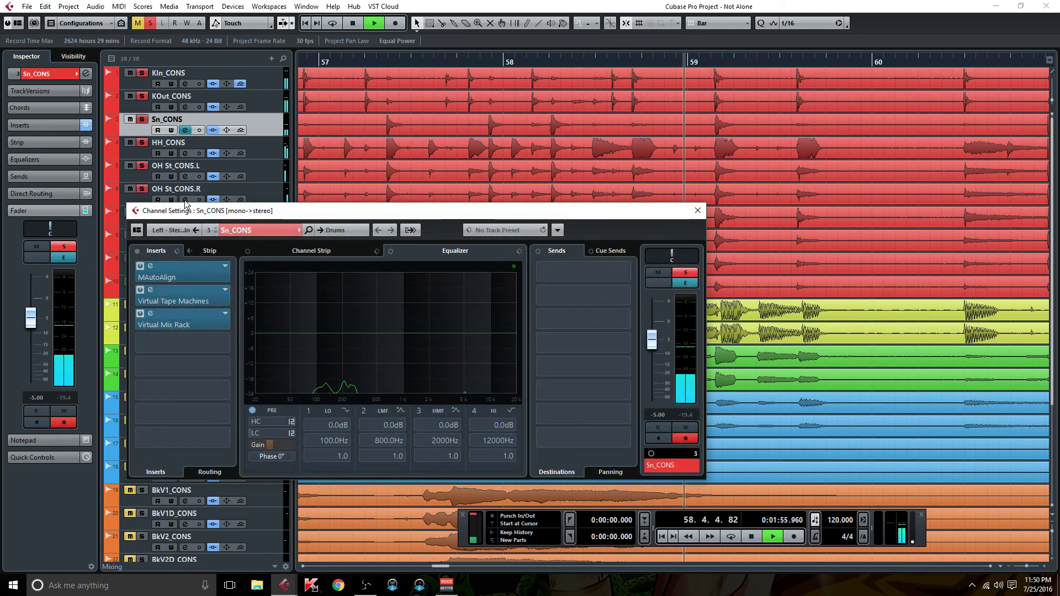
click(193, 290)
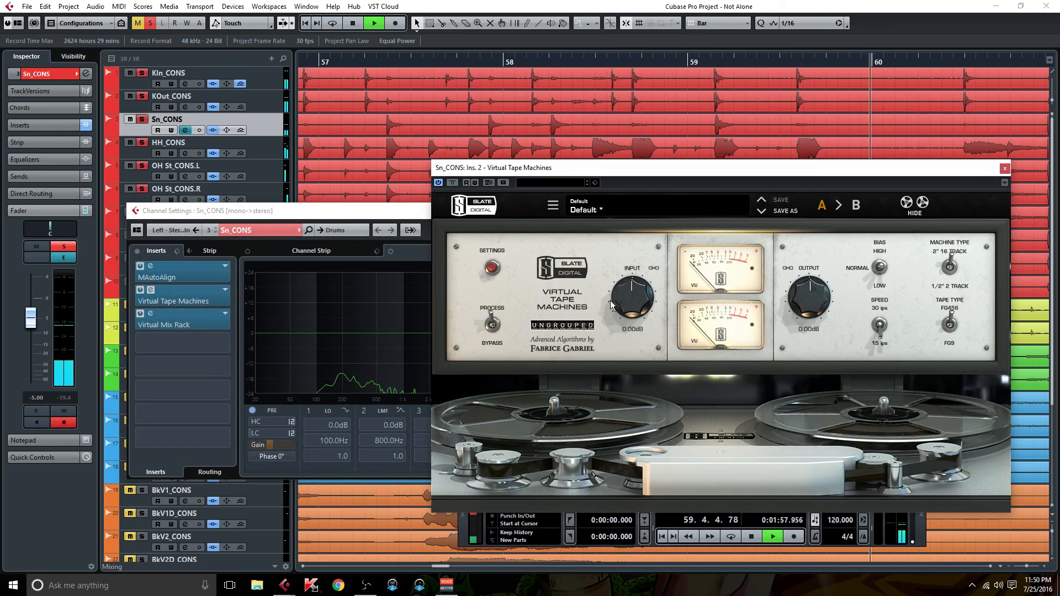
drag(627, 307, 627, 240)
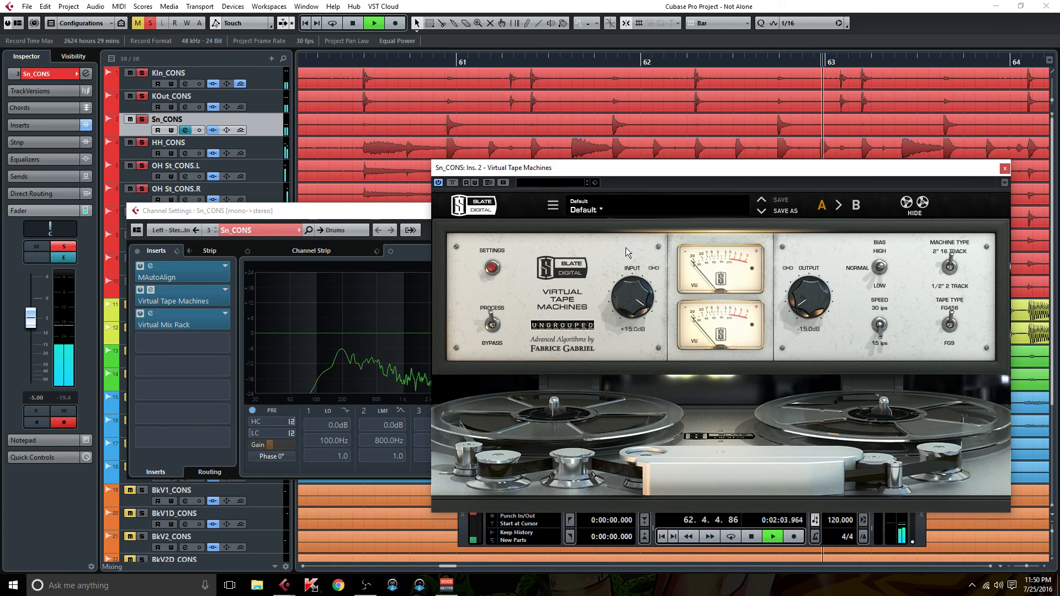
click(1005, 168)
Add an FG-401 compressor to the snare's Virtual Mix Rack, set its ratio to 4, and adjust its attack, release, threshold and makeup gain
click(187, 320)
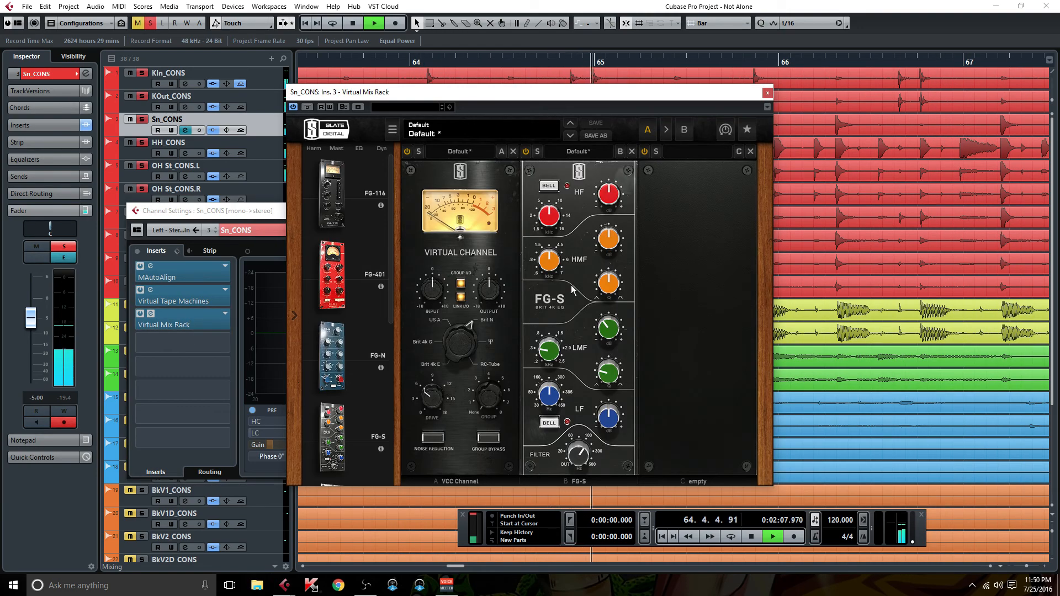
drag(332, 274, 699, 321)
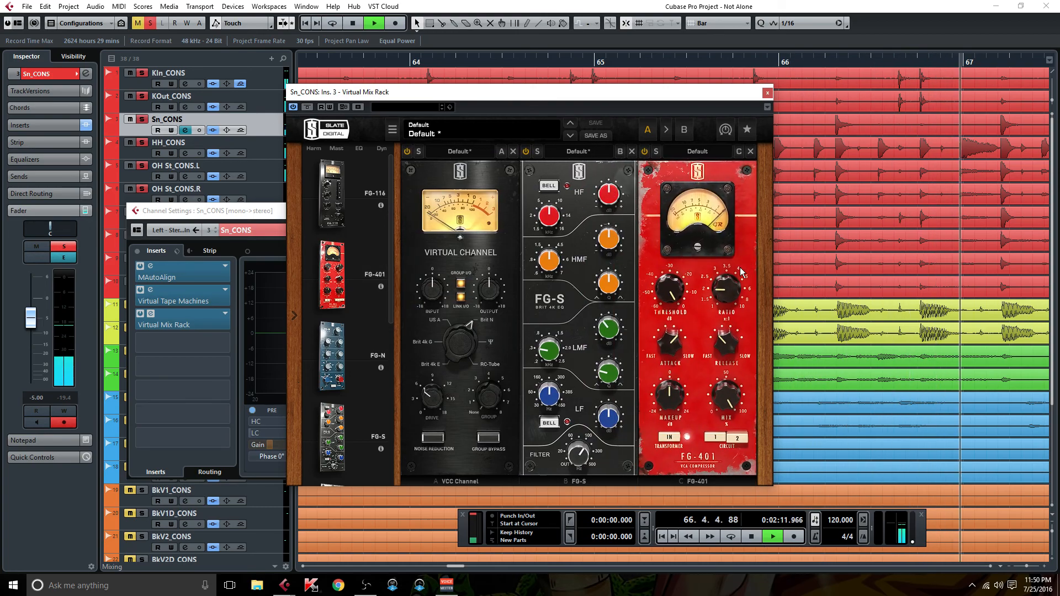
mouse_move(723, 290)
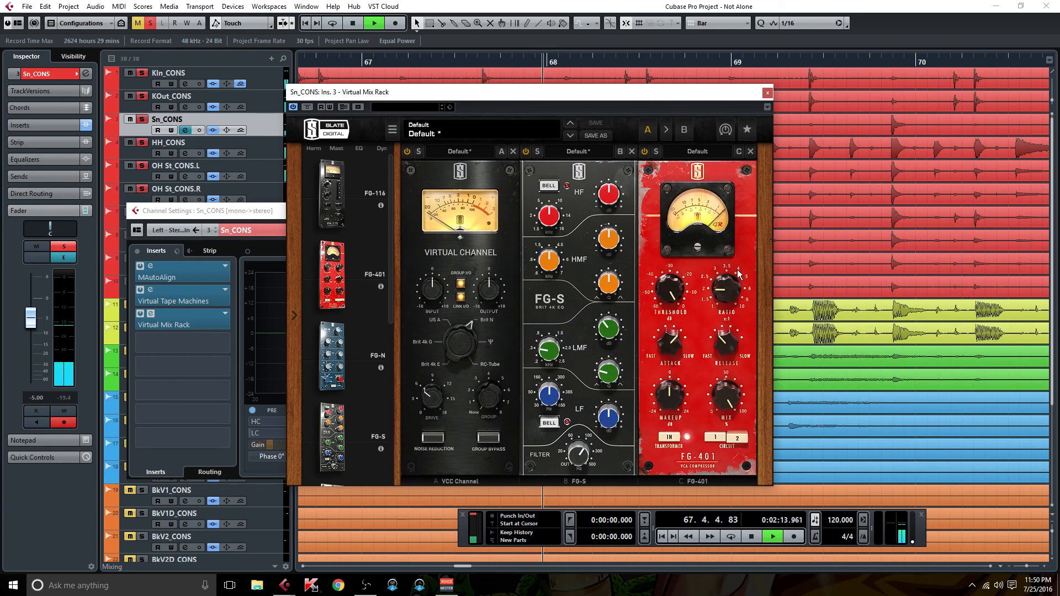
drag(723, 290, 725, 275)
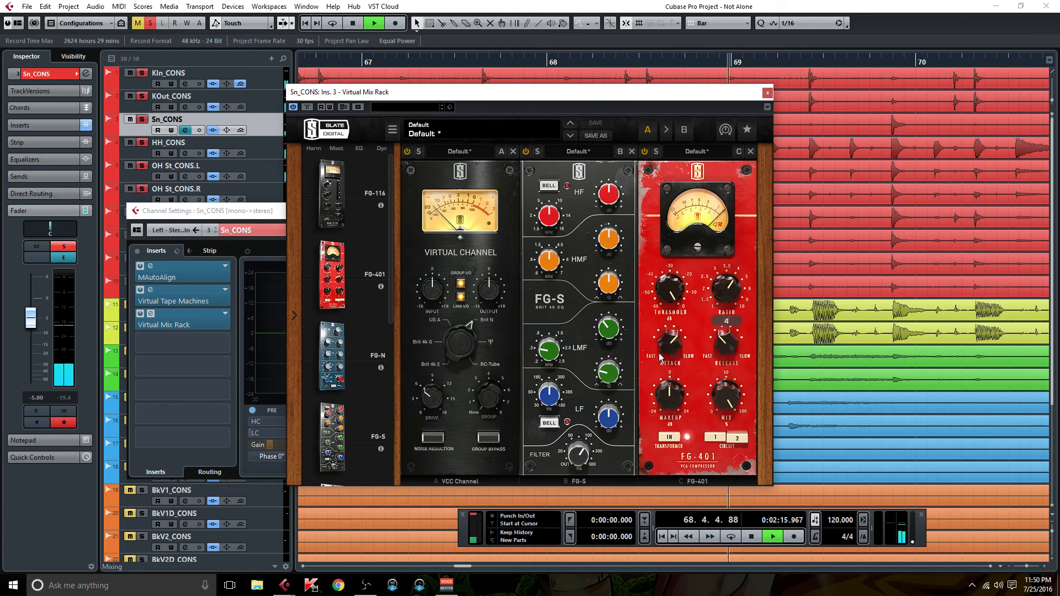
drag(723, 346, 719, 365)
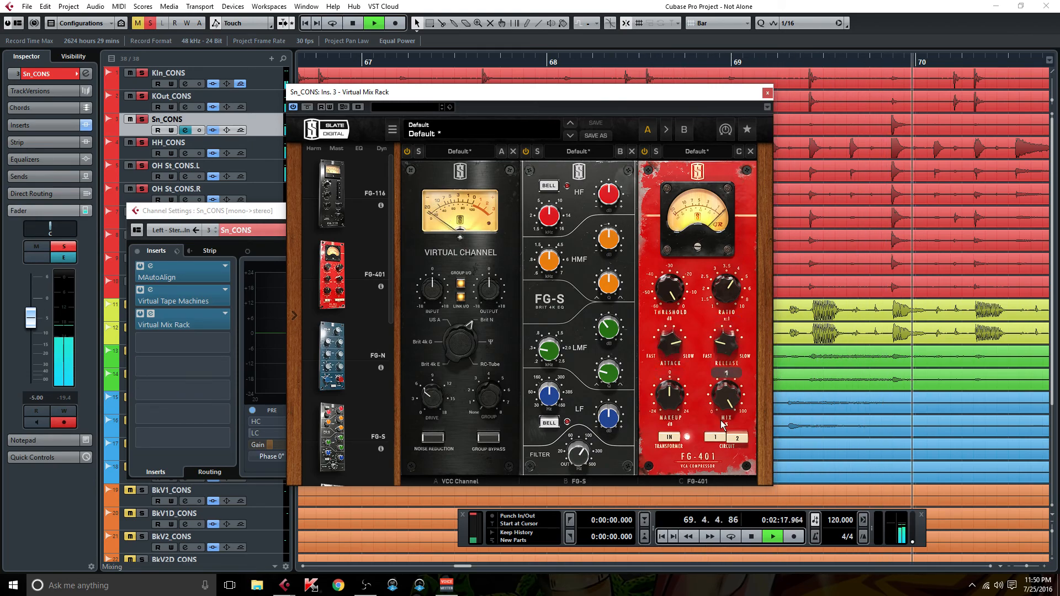
drag(670, 289, 668, 390)
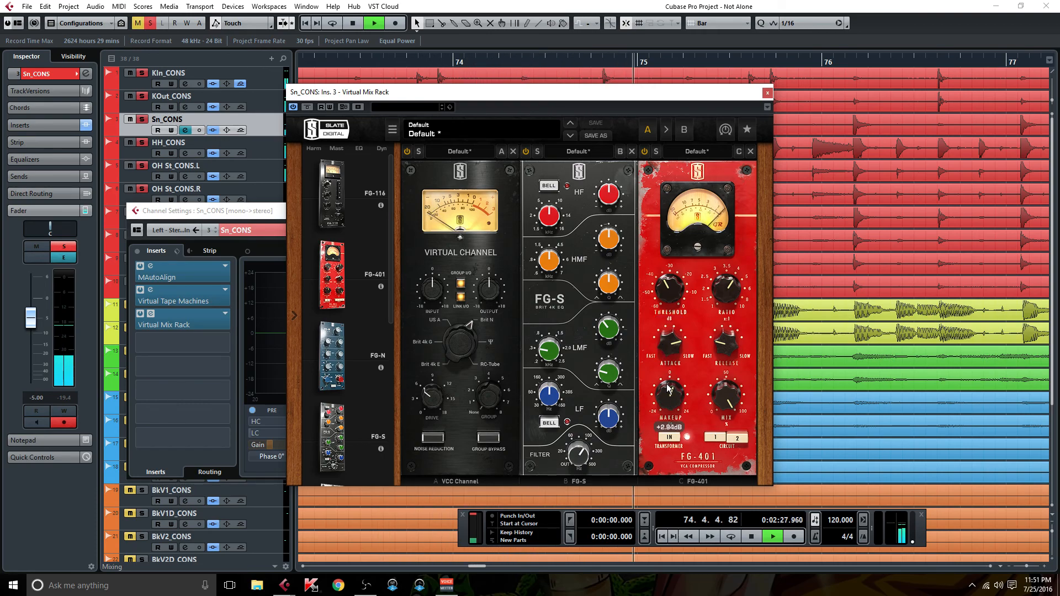
Add an FG-N EQ after the snare's compressor, set its line gain to about 13.3 dB and its high shelf to about +2.38 dB
drag(333, 357, 789, 378)
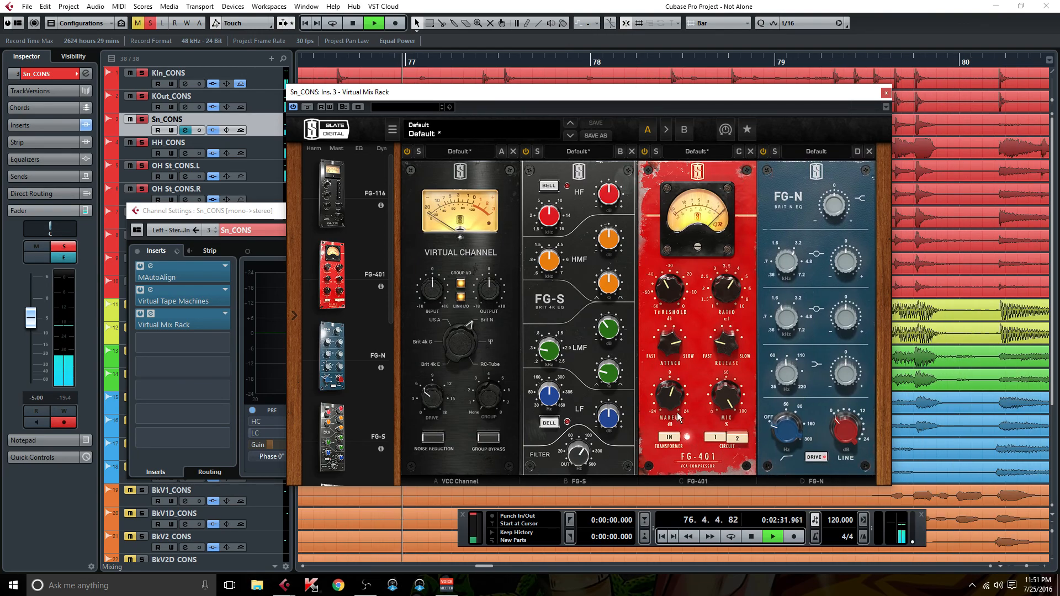
drag(844, 426, 859, 396)
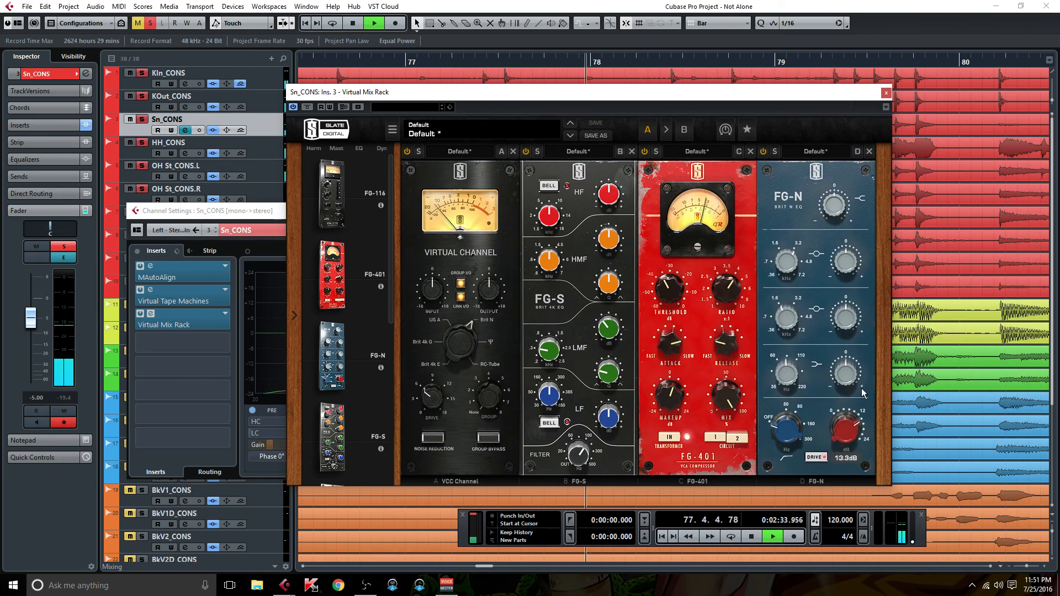
drag(831, 204, 831, 198)
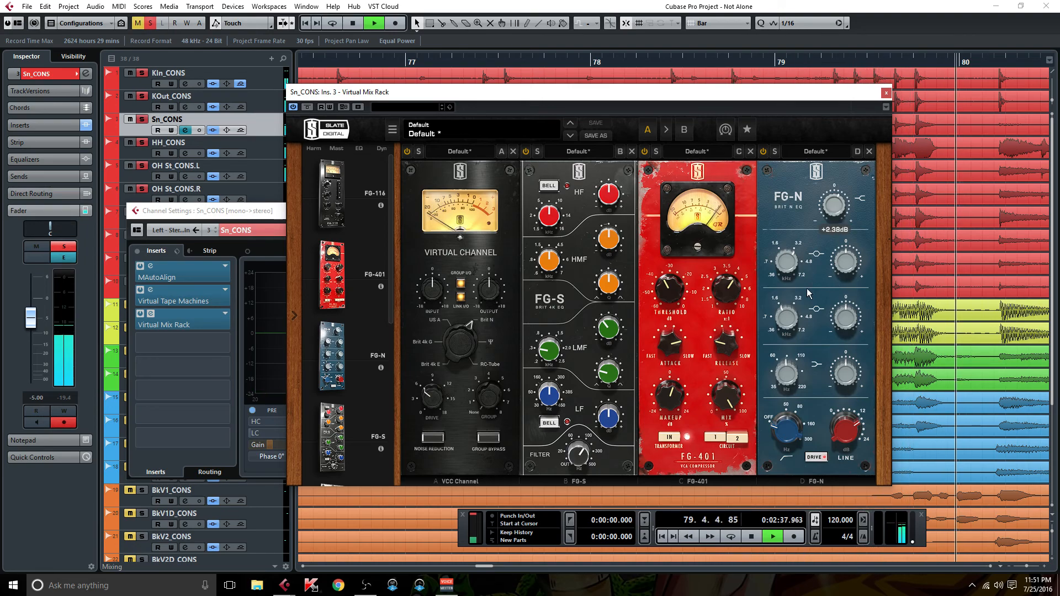
Boost the FG-N's upper mid band by about 1.89 dB and cut its lower mid band at 360 Hz by about 1.89 dB
scroll(838, 264, up, 2)
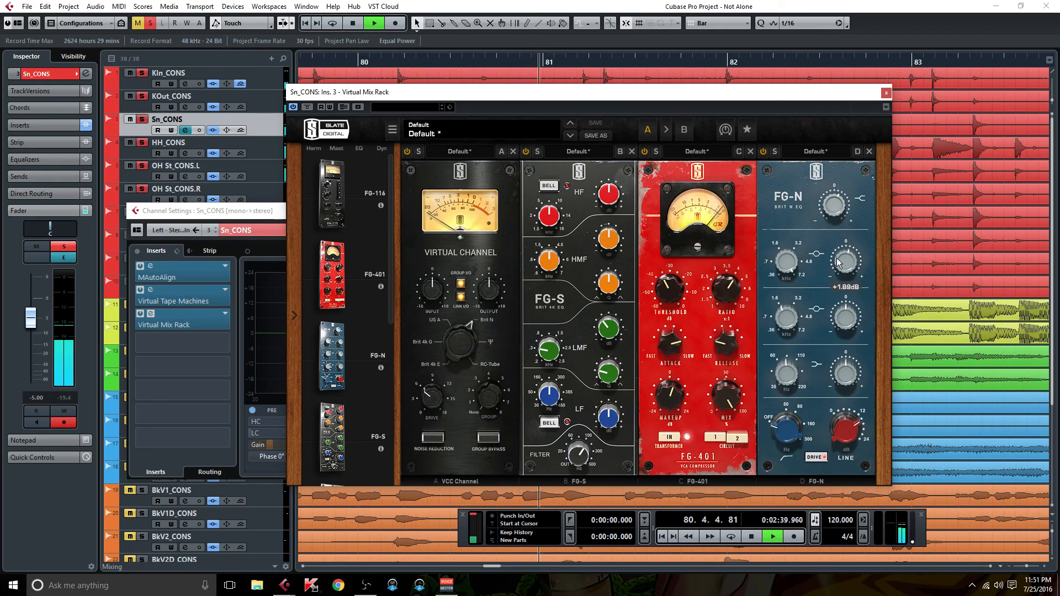
scroll(828, 203, up, 1)
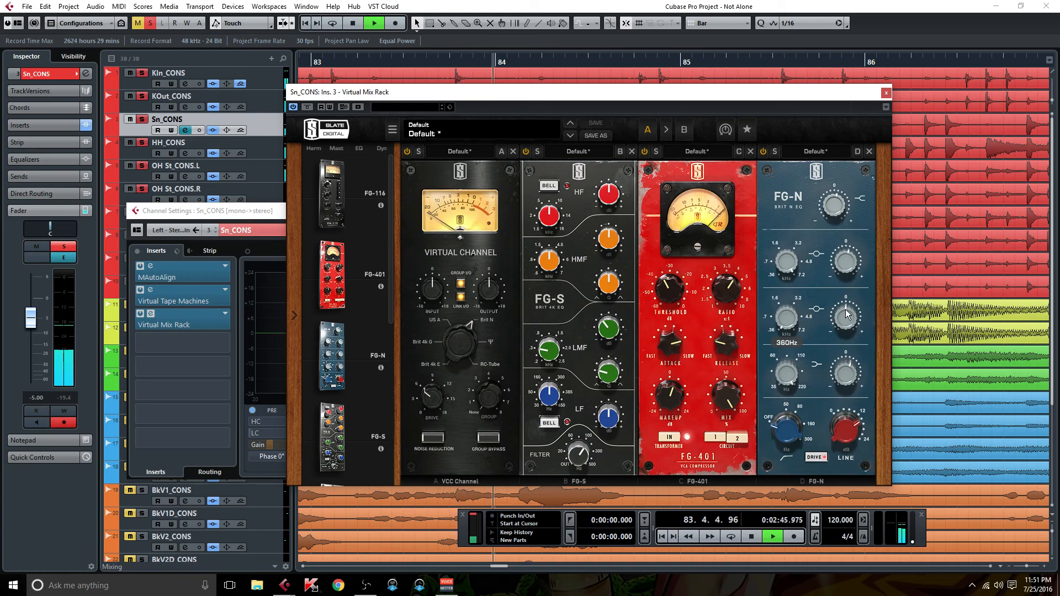
drag(845, 309, 843, 313)
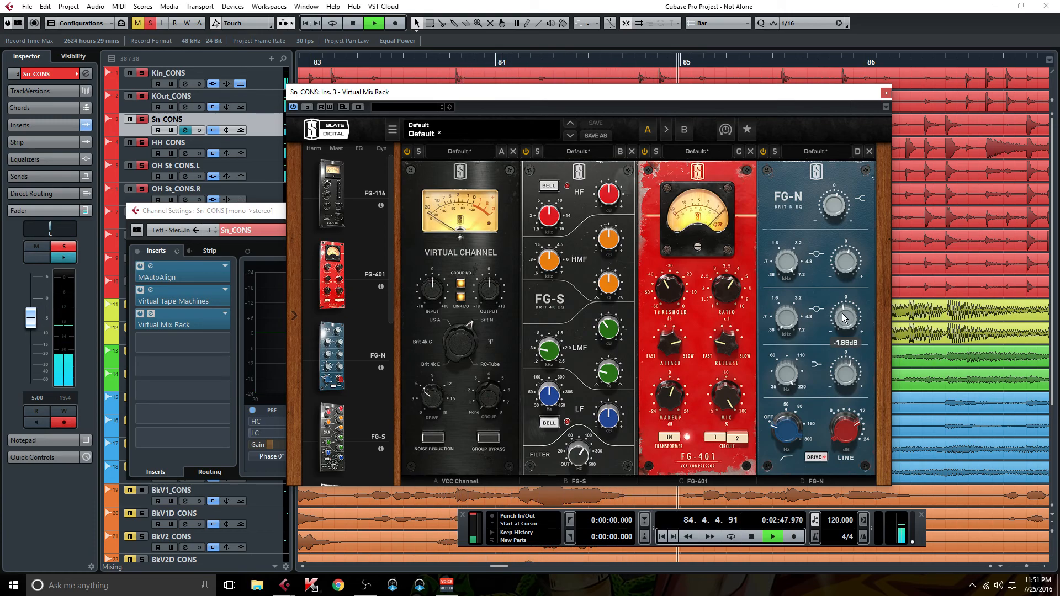
Add a Trimmer module at the end of the snare's rack and set its trim to -3.00 dB
scroll(351, 408, down, 3)
drag(335, 450, 931, 385)
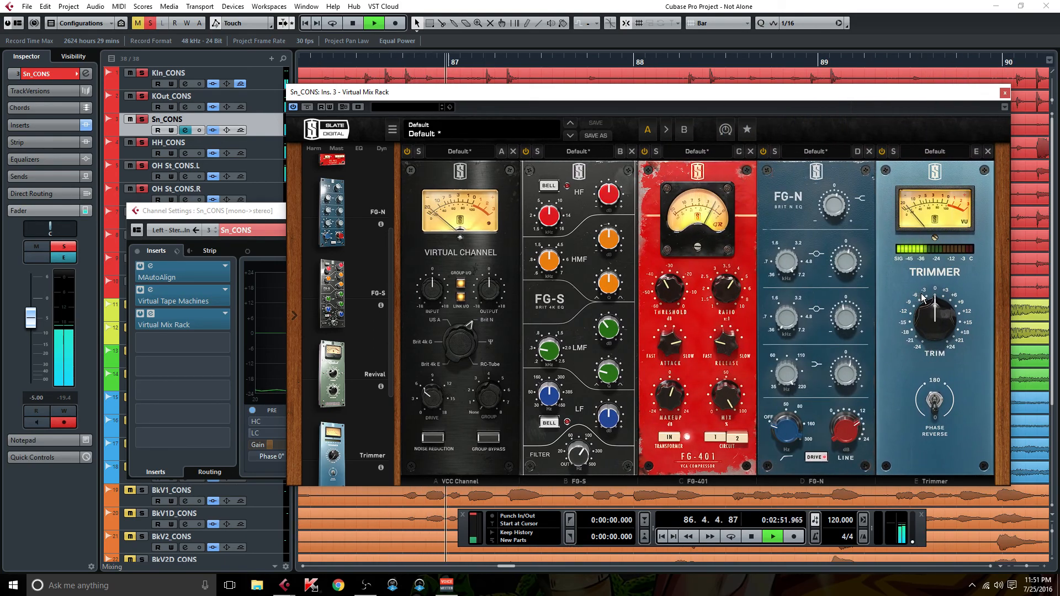
drag(933, 314, 933, 325)
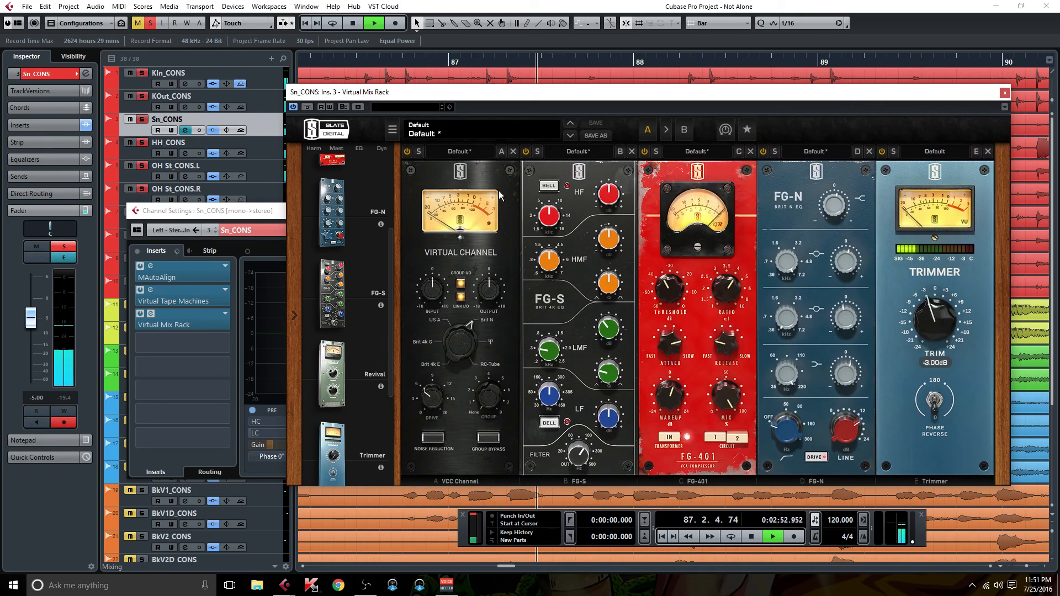
Compare the snare with its Virtual Mix Rack bypassed and active, close the rack window and stop playback
click(309, 107)
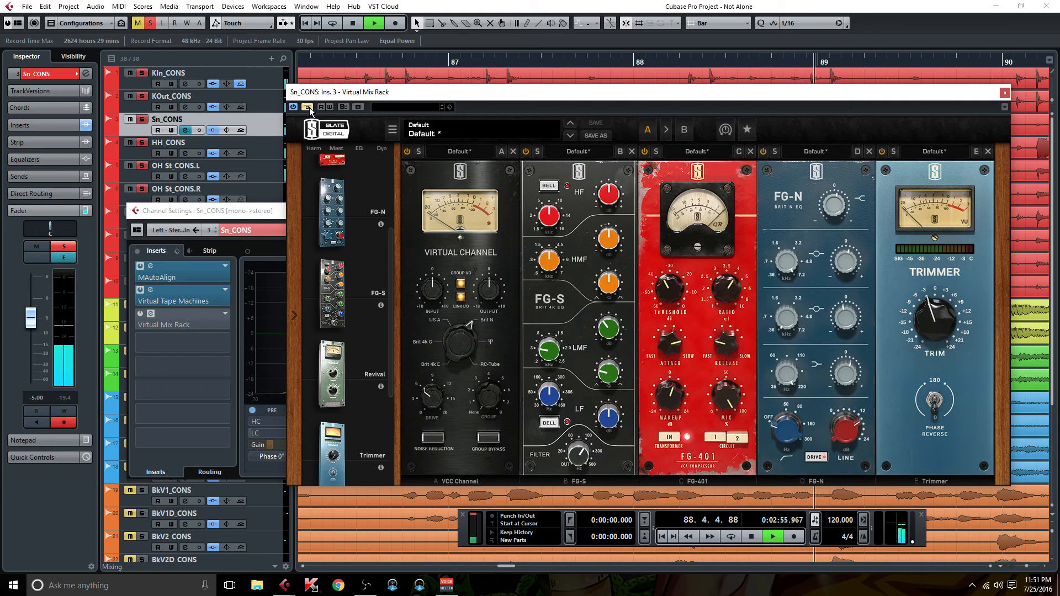
click(307, 108)
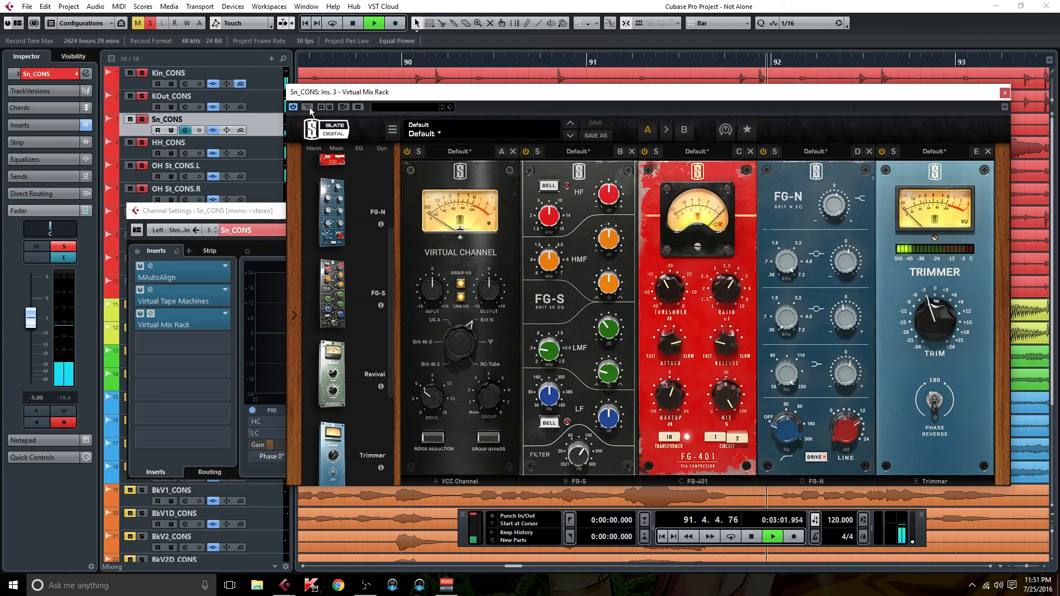
click(1003, 94)
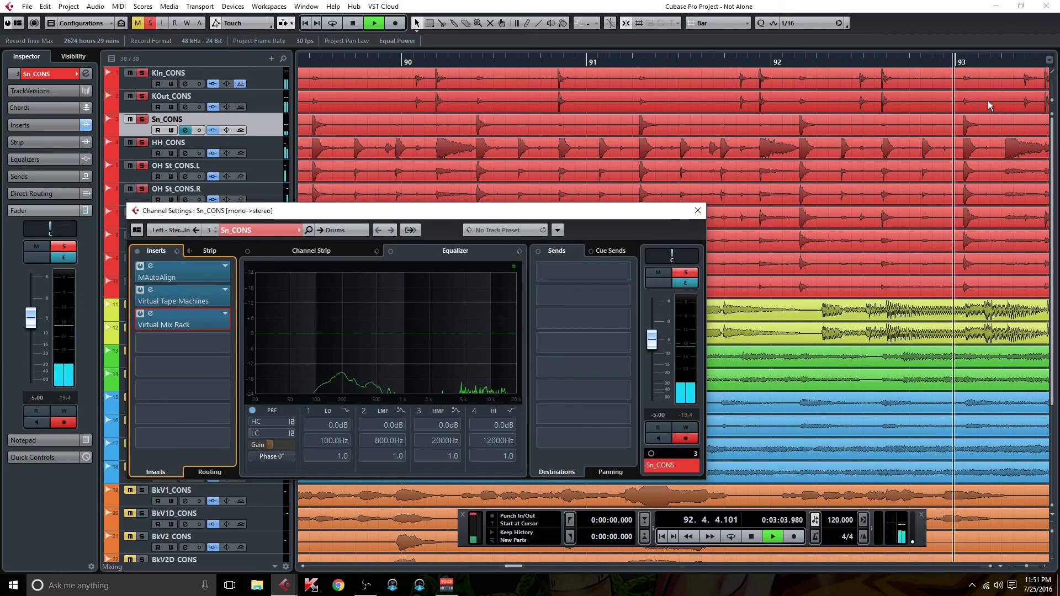
key(space)
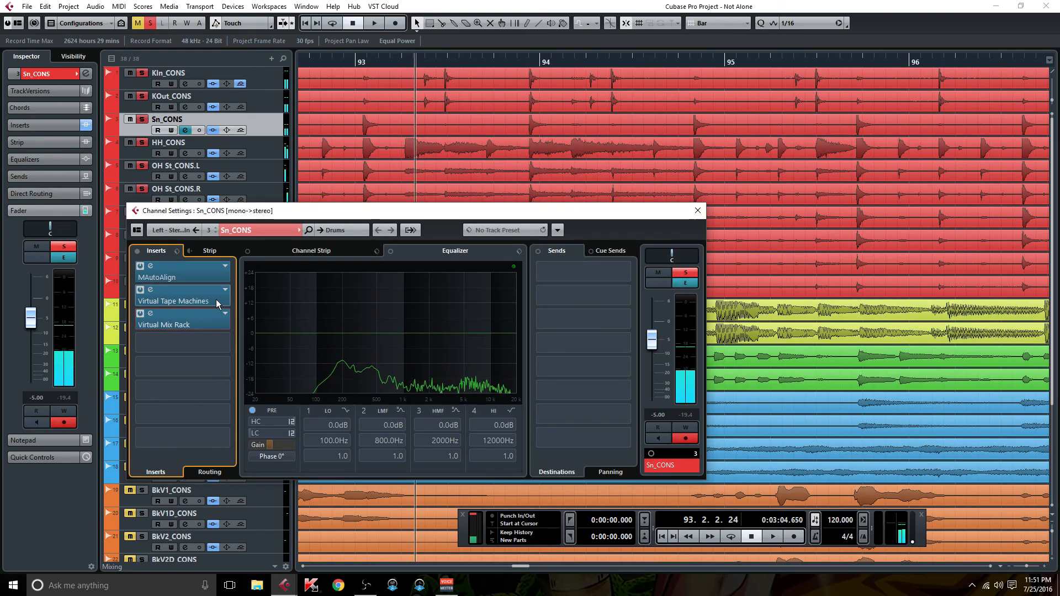
Review the FG-401 compressor and FG-N EQ settings in the snare's Virtual Mix Rack, and close the rack window
click(182, 325)
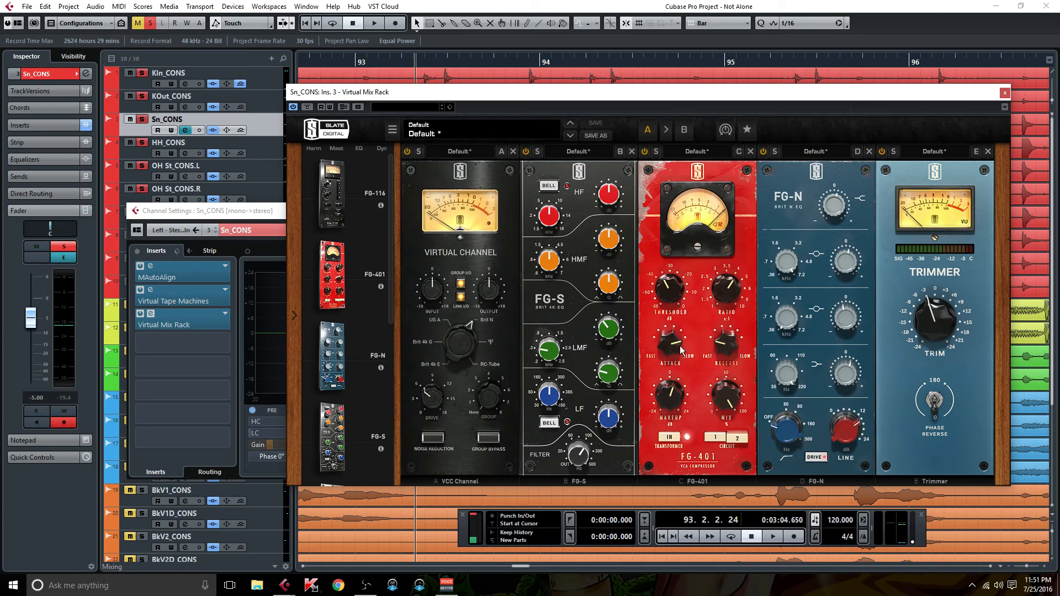
mouse_move(687, 342)
mouse_move(854, 433)
mouse_move(849, 379)
mouse_move(850, 320)
mouse_move(804, 279)
mouse_move(853, 271)
mouse_move(831, 213)
click(1005, 93)
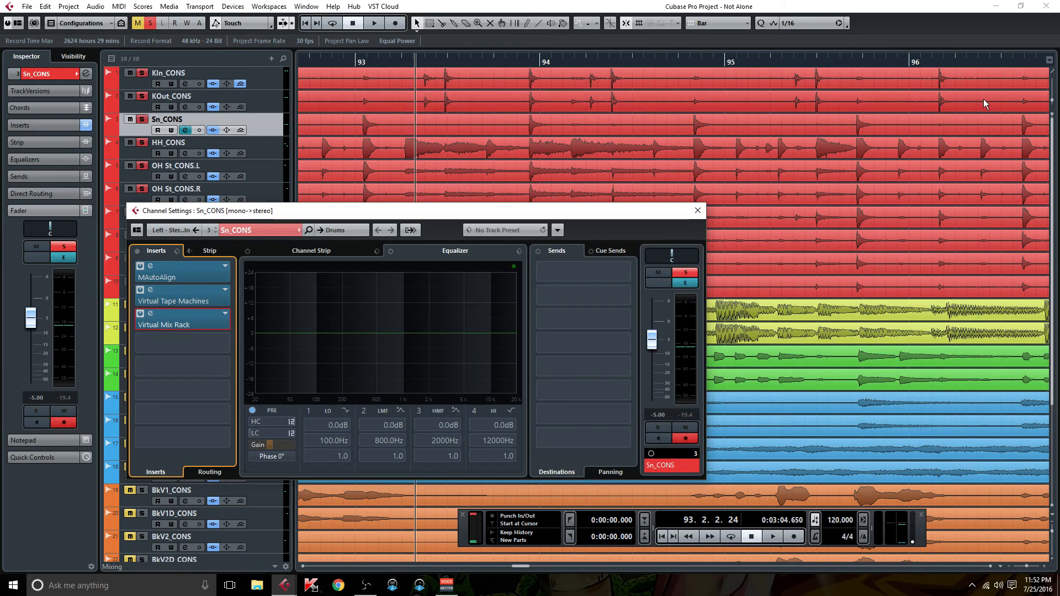
Start adding an FX channel to the snare's first send, with a mono configuration and the Waves H-Reverb Mono effect
right_click(612, 270)
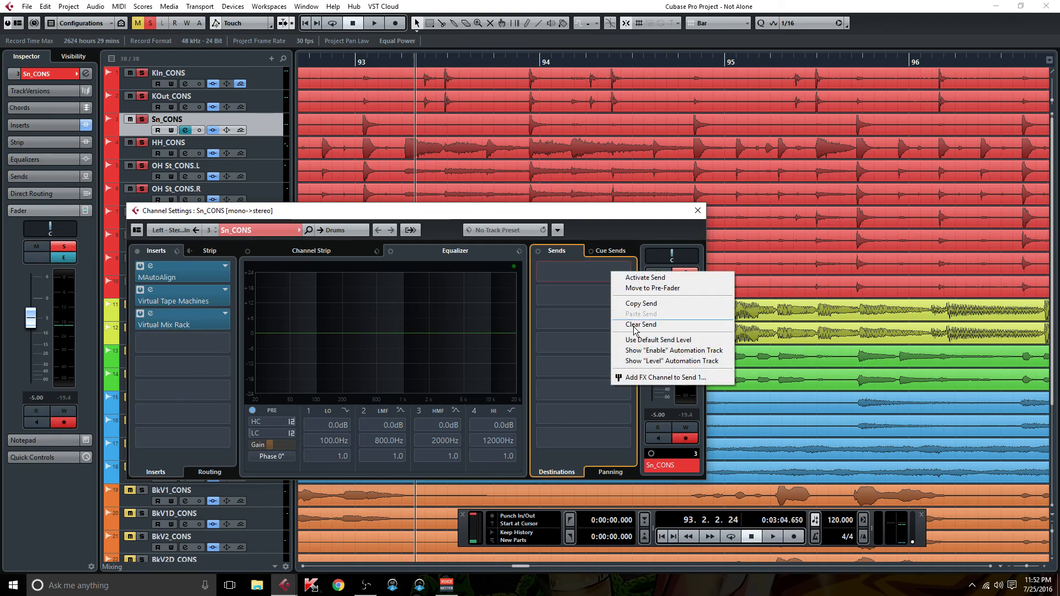
click(646, 379)
click(377, 301)
click(377, 310)
click(323, 298)
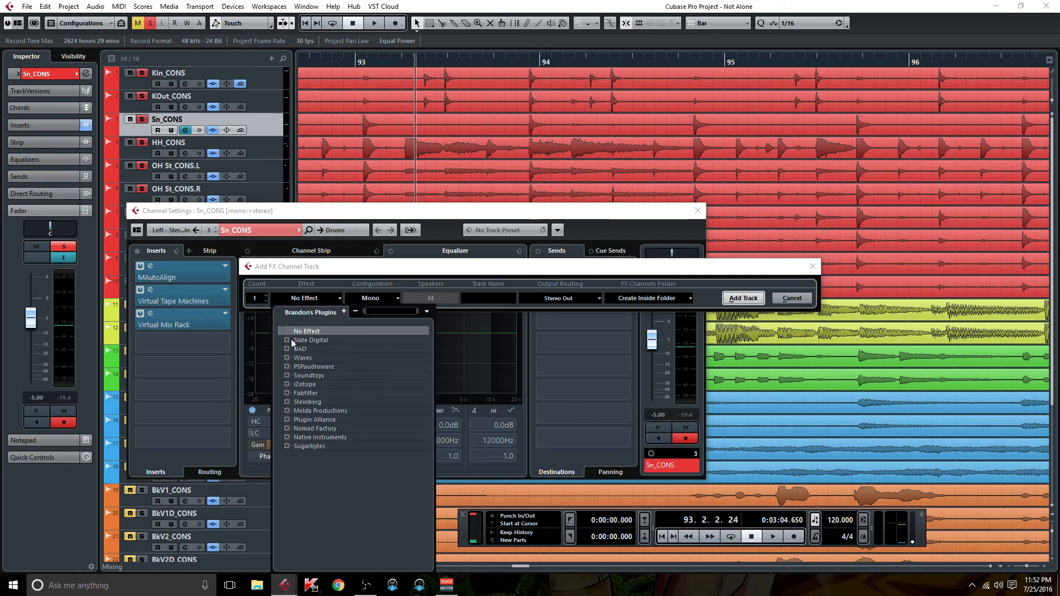
click(287, 358)
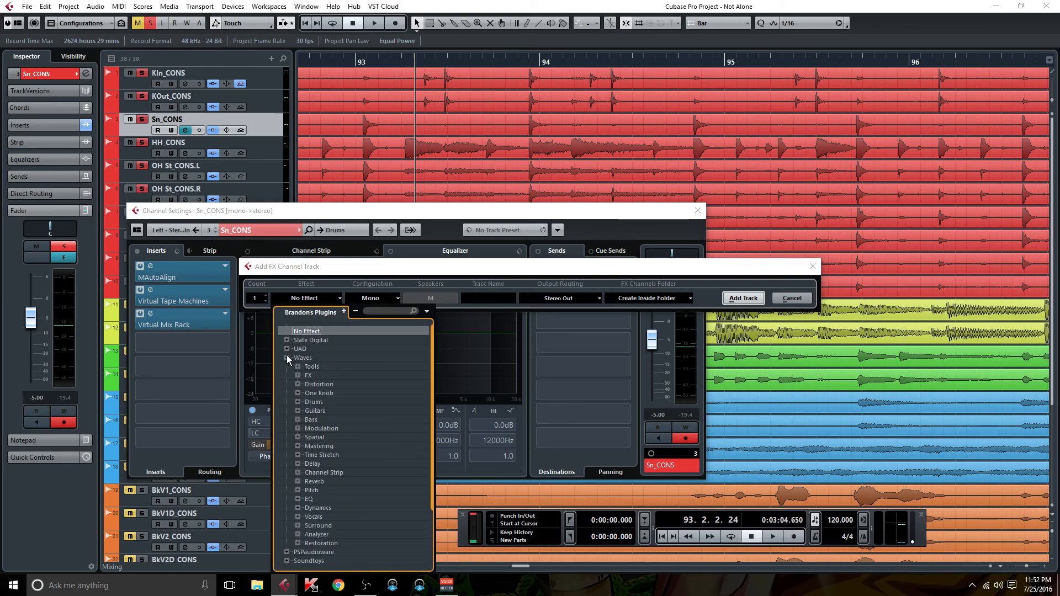
click(298, 481)
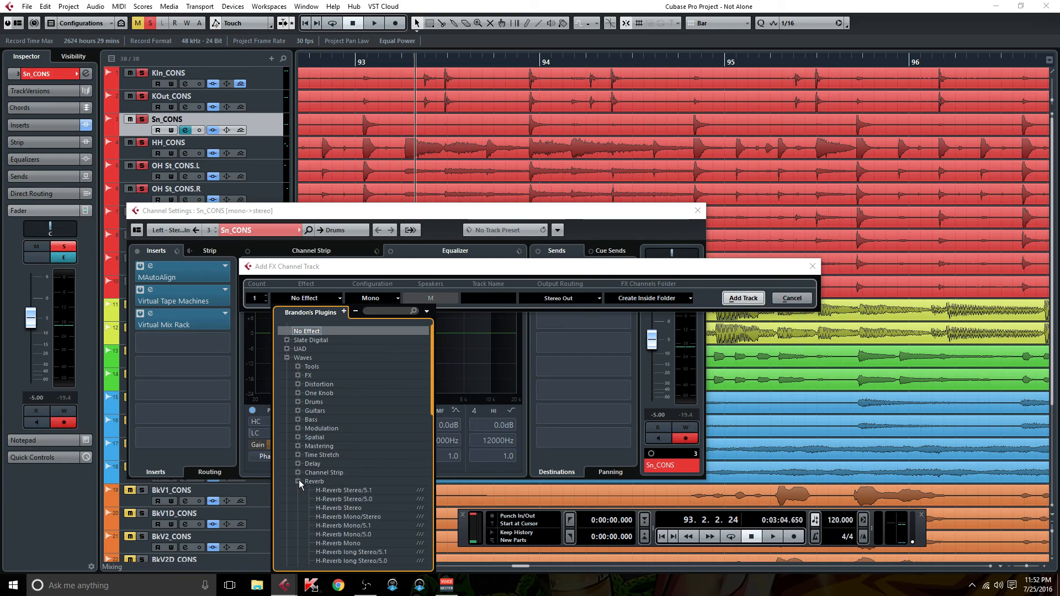
click(352, 543)
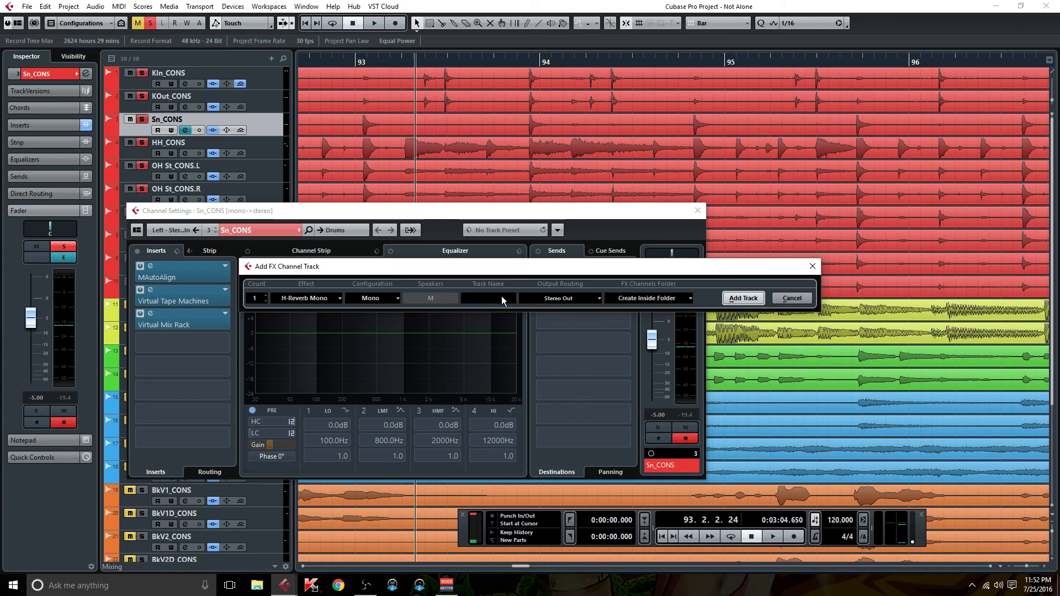
Route the new FX channel to the All FX group, name it Snare Plate and add the track
click(559, 300)
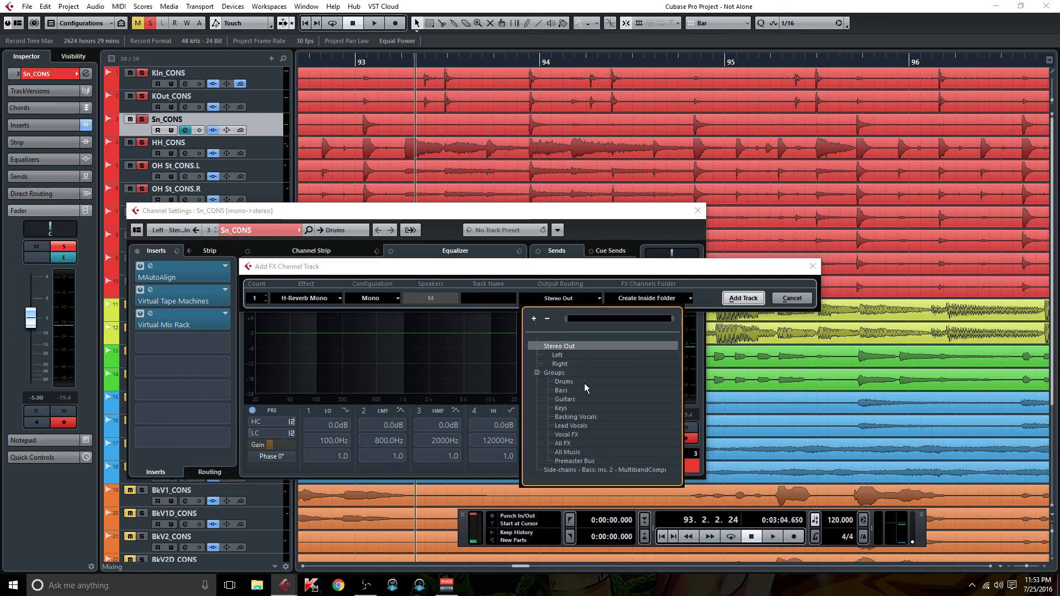
click(564, 444)
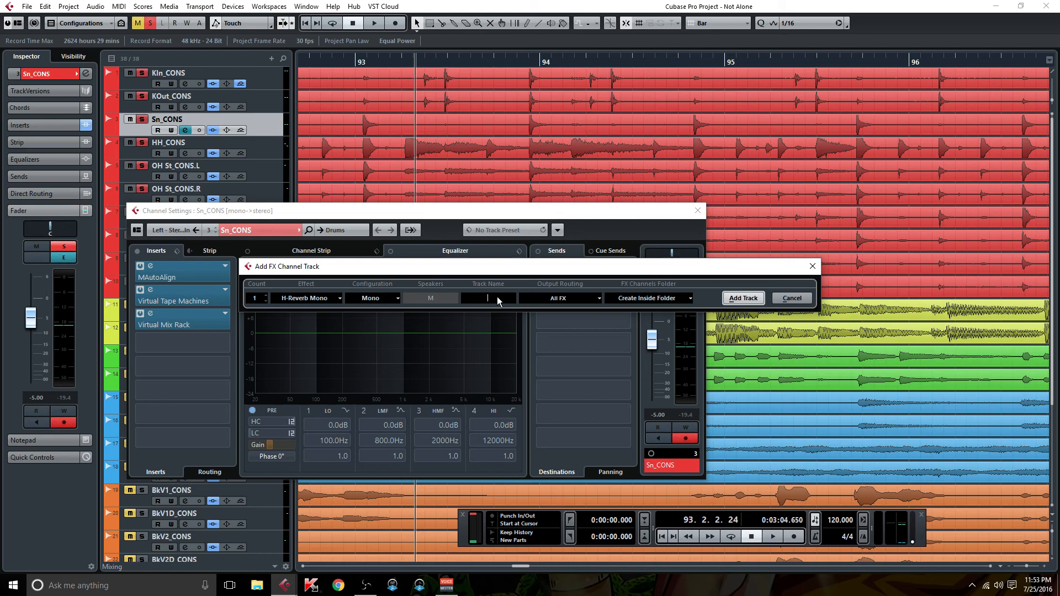
text(Snare Plate)
key(Return)
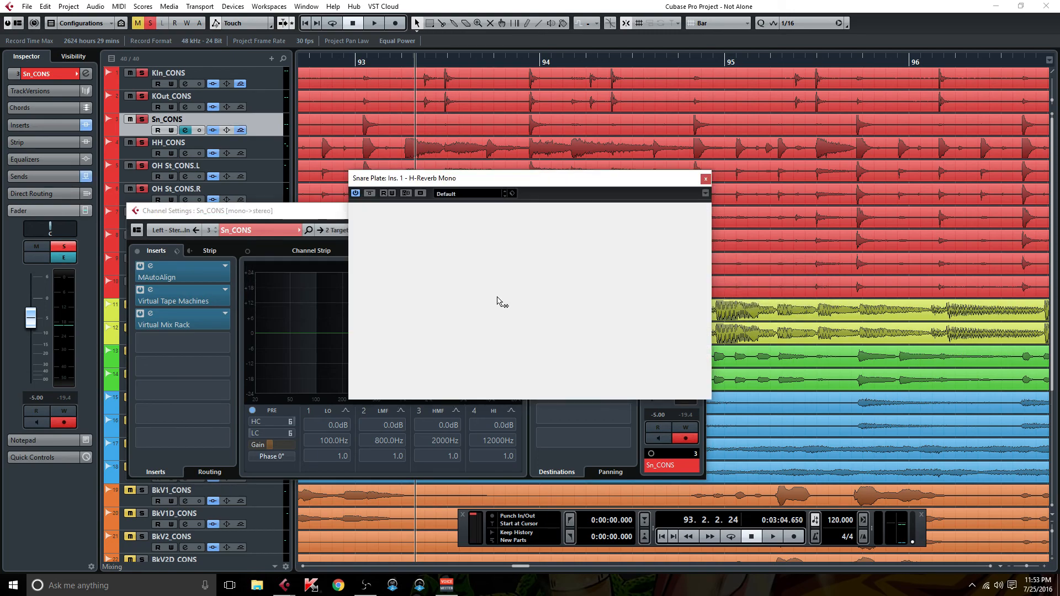
Load the Warm Plate preset in H-Reverb, expand its advanced controls and toggle the Analog option
click(662, 208)
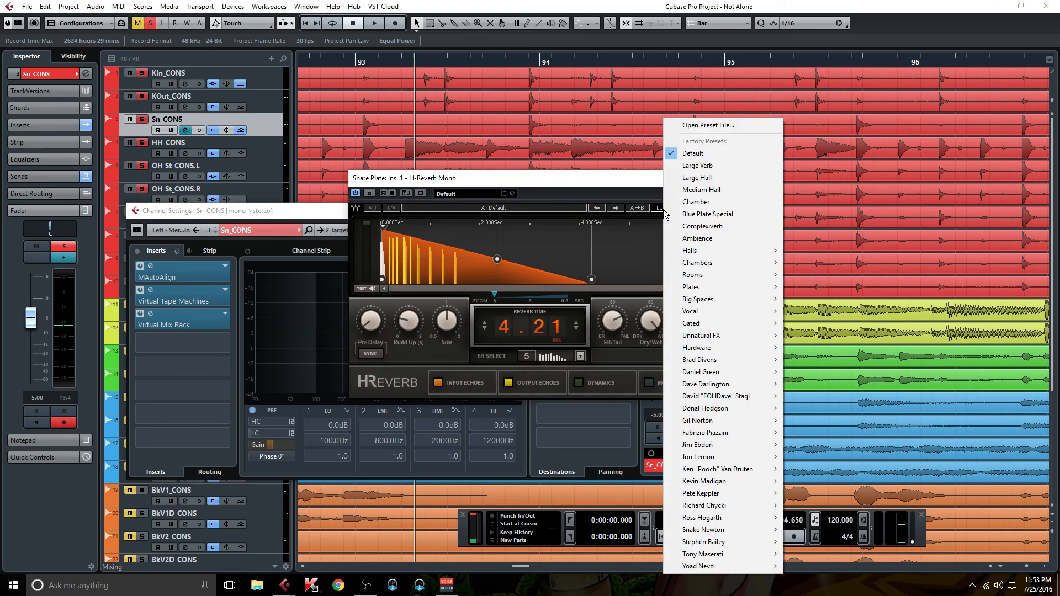
mouse_move(719, 287)
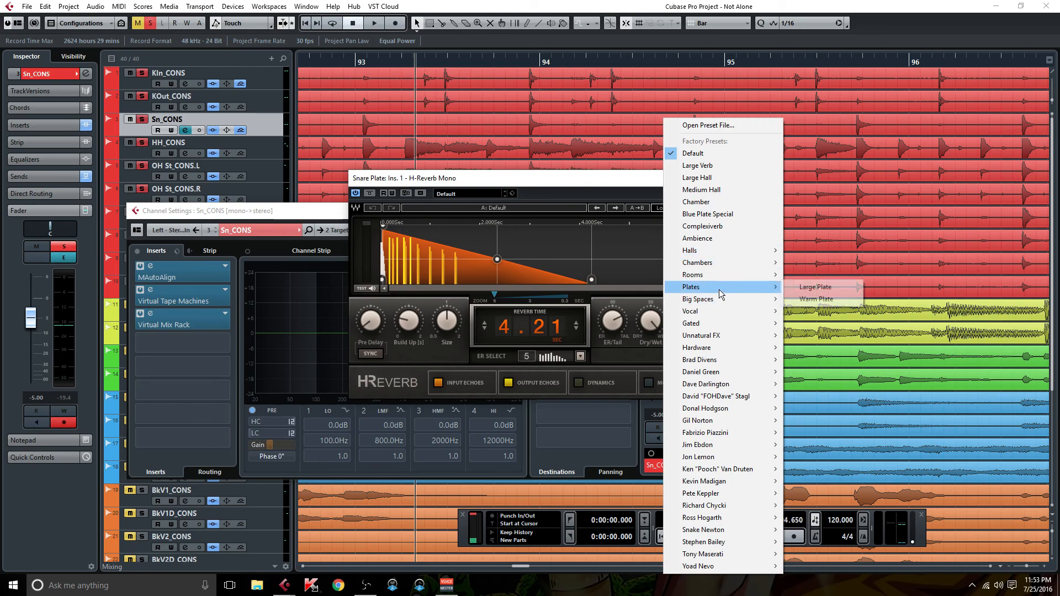
click(819, 301)
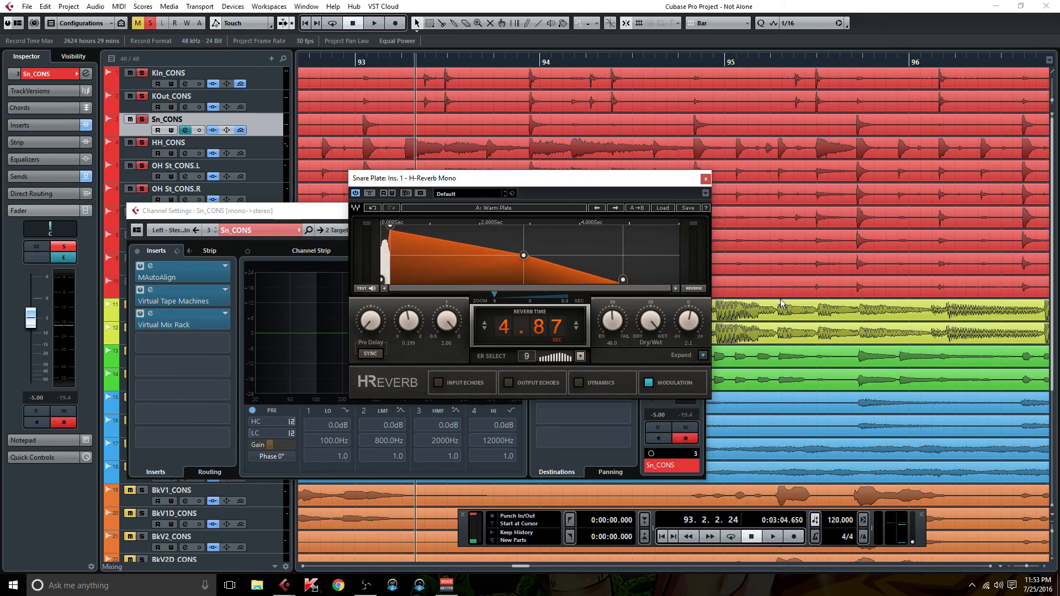
click(702, 355)
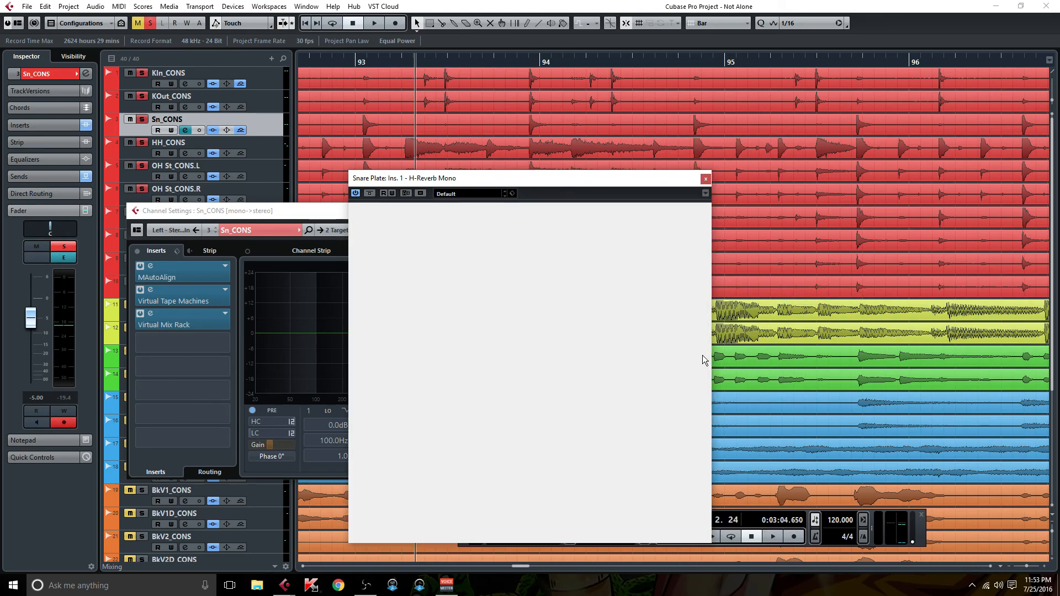
click(667, 533)
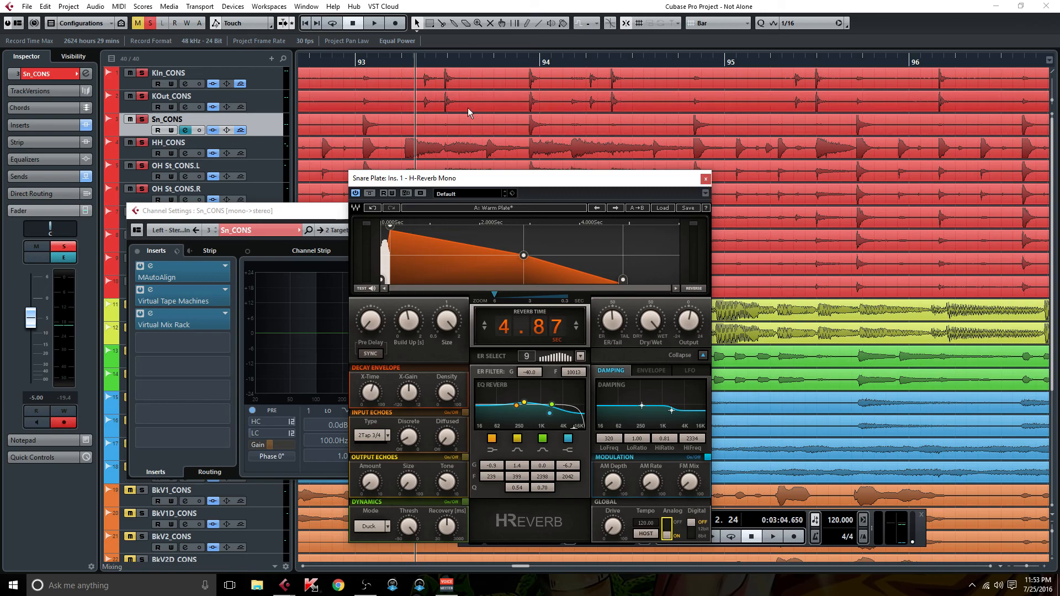
During playback, set the H-Reverb's pre-delay to 104 ms and close the snare channel and reverb windows
click(337, 212)
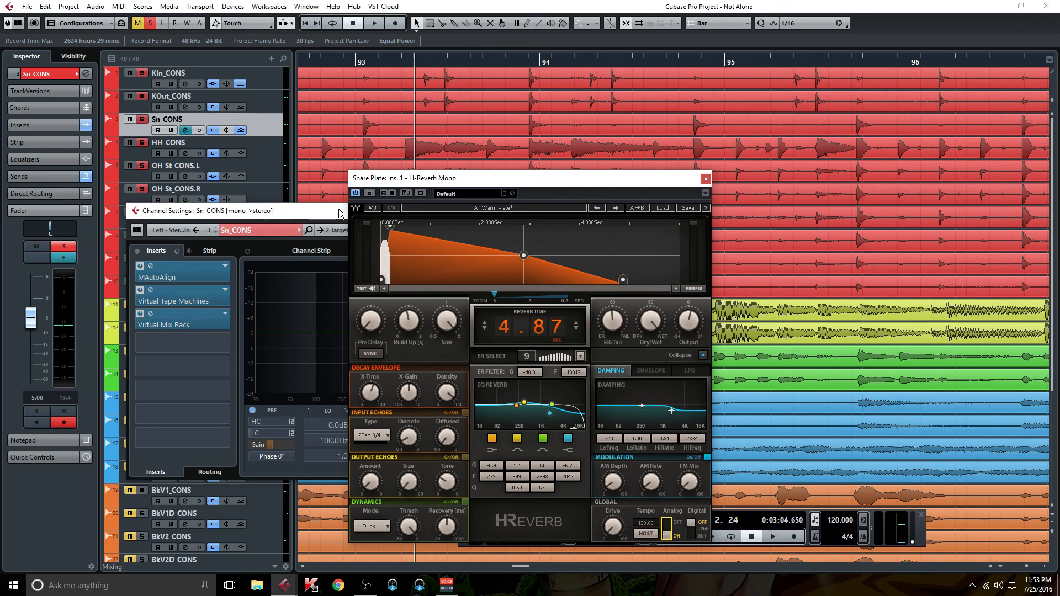
drag(497, 180, 587, 182)
key(space)
drag(411, 211, 293, 188)
drag(409, 189, 280, 198)
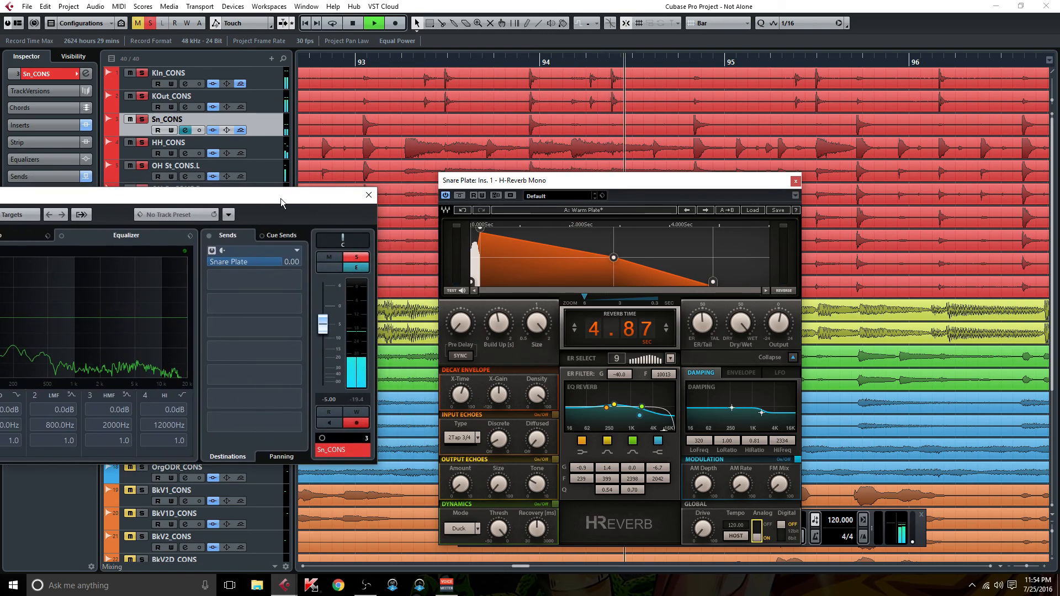
click(369, 196)
scroll(199, 338, down, 6)
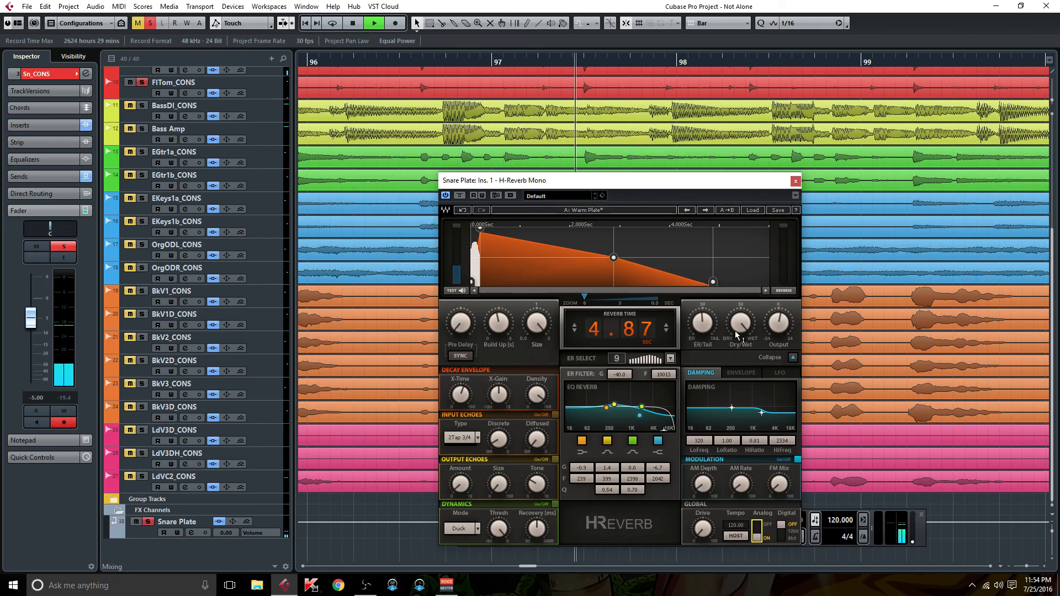
drag(460, 324, 461, 303)
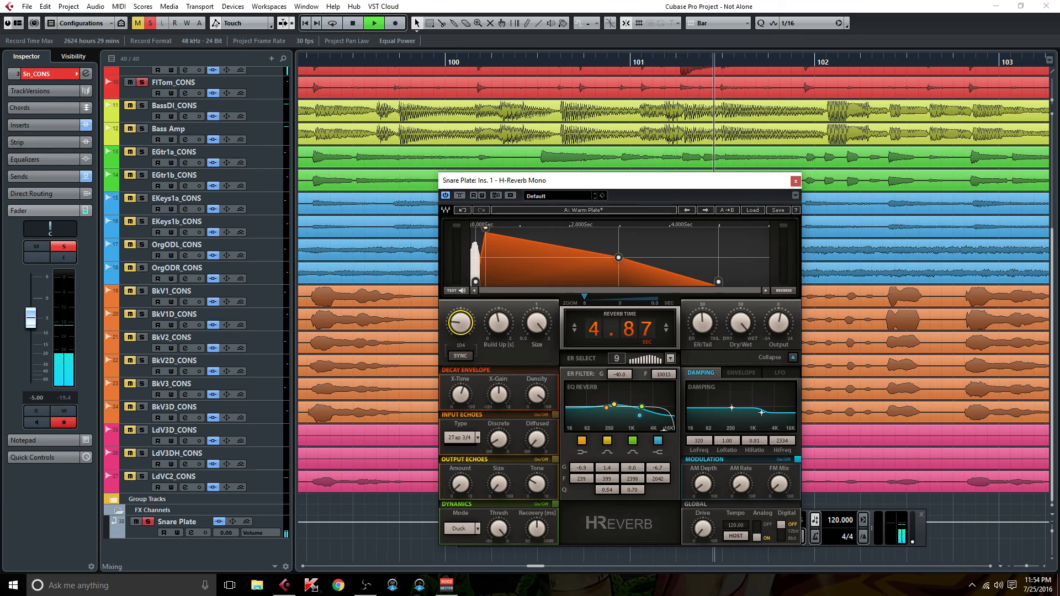
click(795, 181)
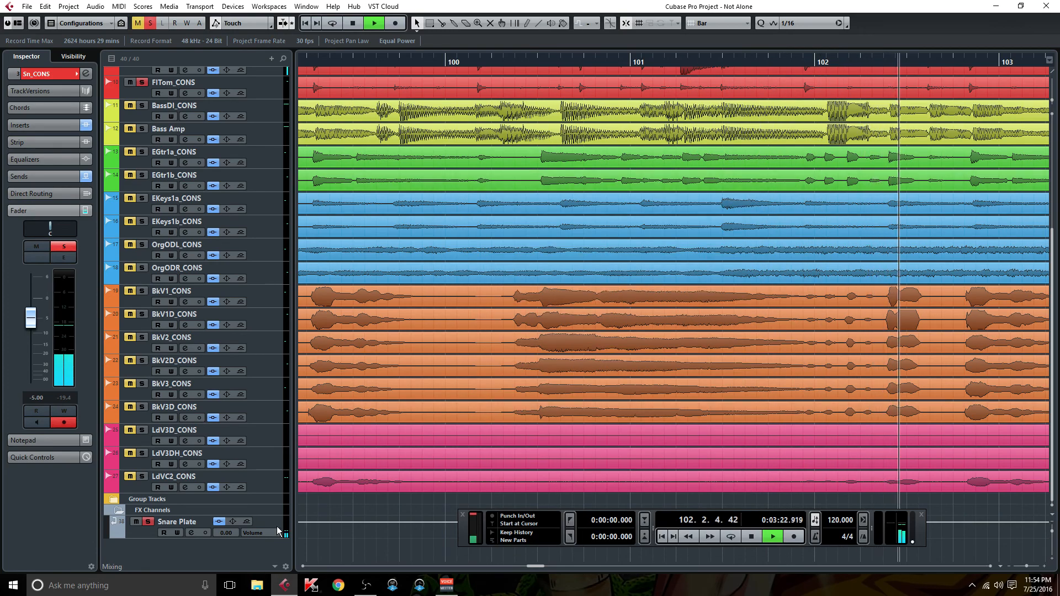
Cut the Snare Plate channel's EQ lows at 243 Hz and highs at 3675 Hz by 24 dB each, and lower its fader to -6.42 dB
click(190, 532)
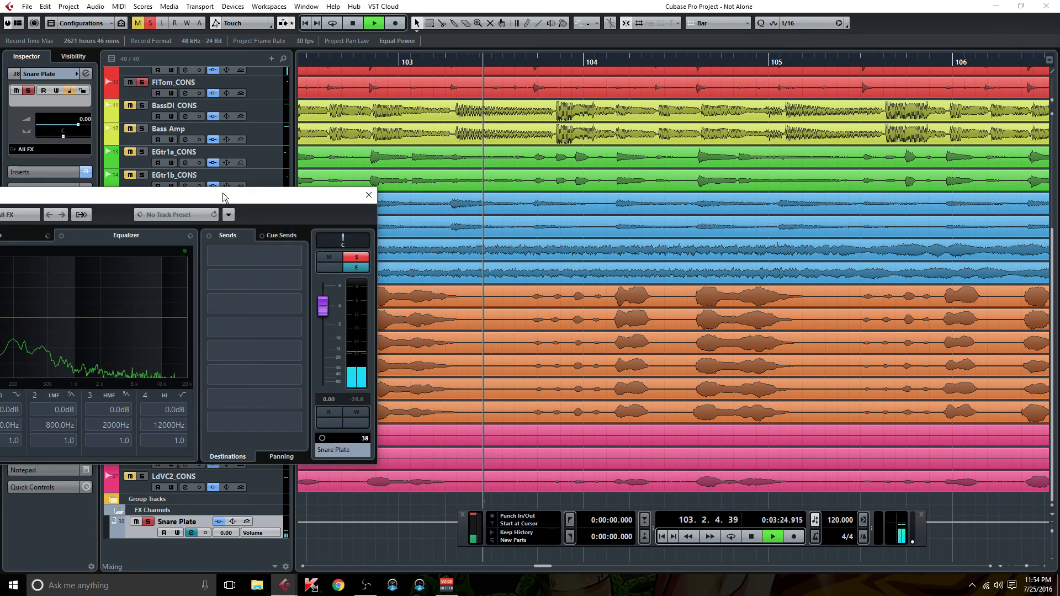
drag(224, 196, 545, 176)
drag(283, 296, 344, 366)
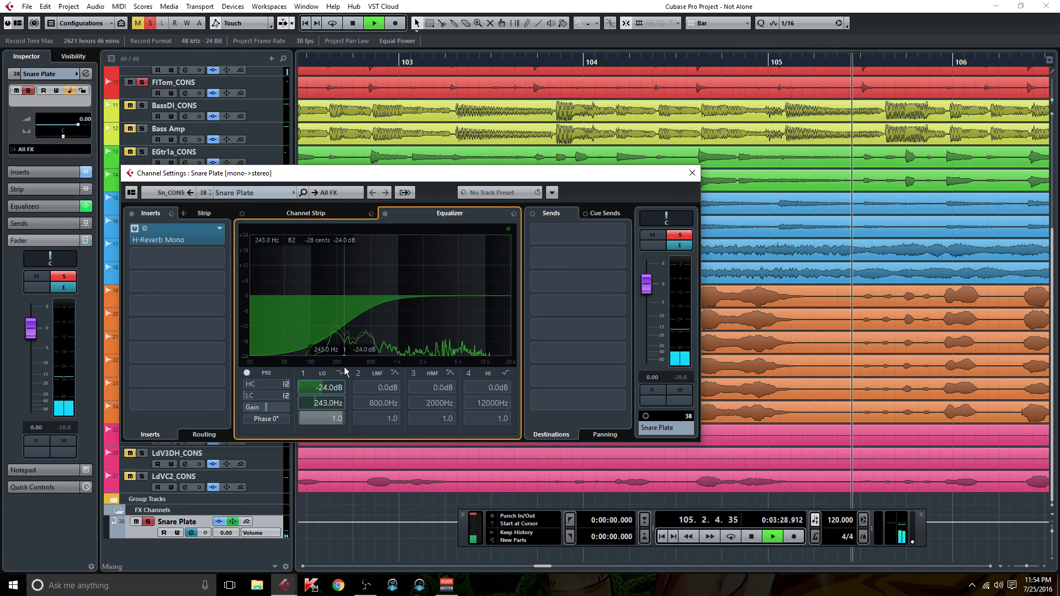
drag(508, 293, 449, 376)
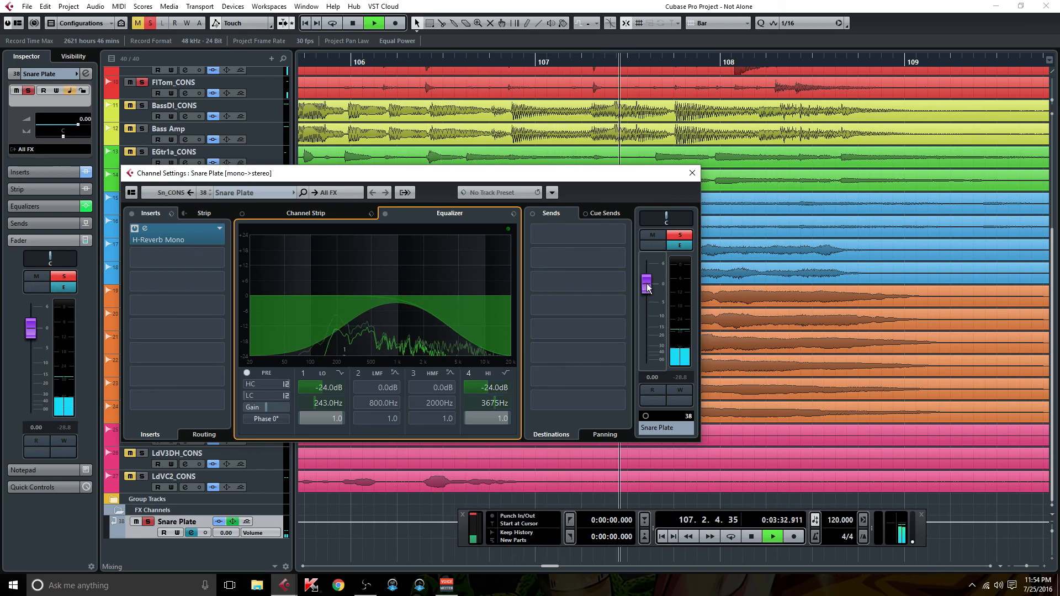
mouse_move(647, 287)
mouse_down()
mouse_move(651, 317)
mouse_move(651, 307)
mouse_up()
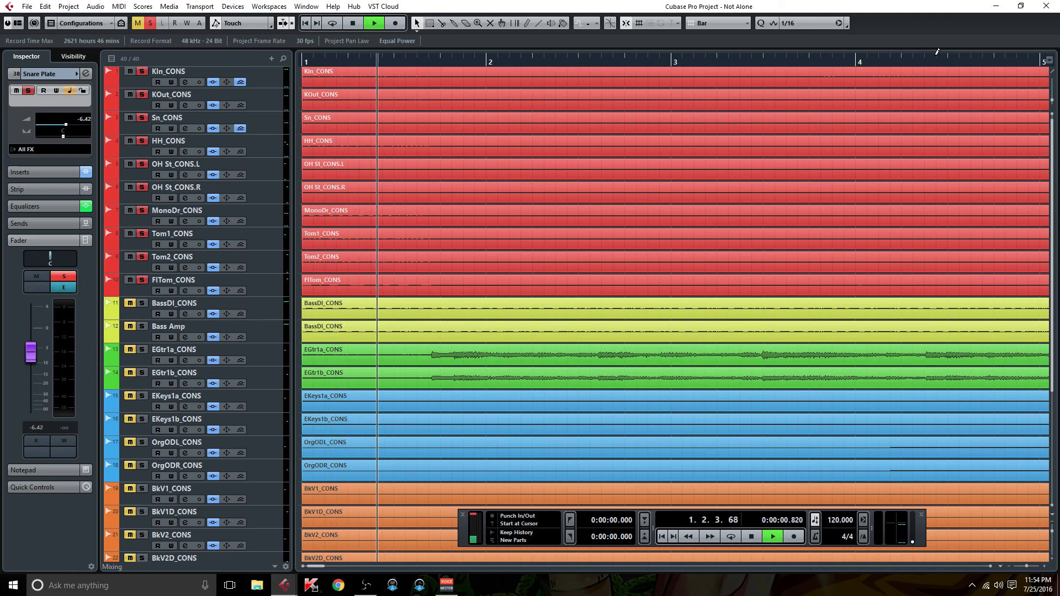
Set a cycle range from bar 9 to bar 11 and turn on cycle playback
click(977, 63)
click(884, 64)
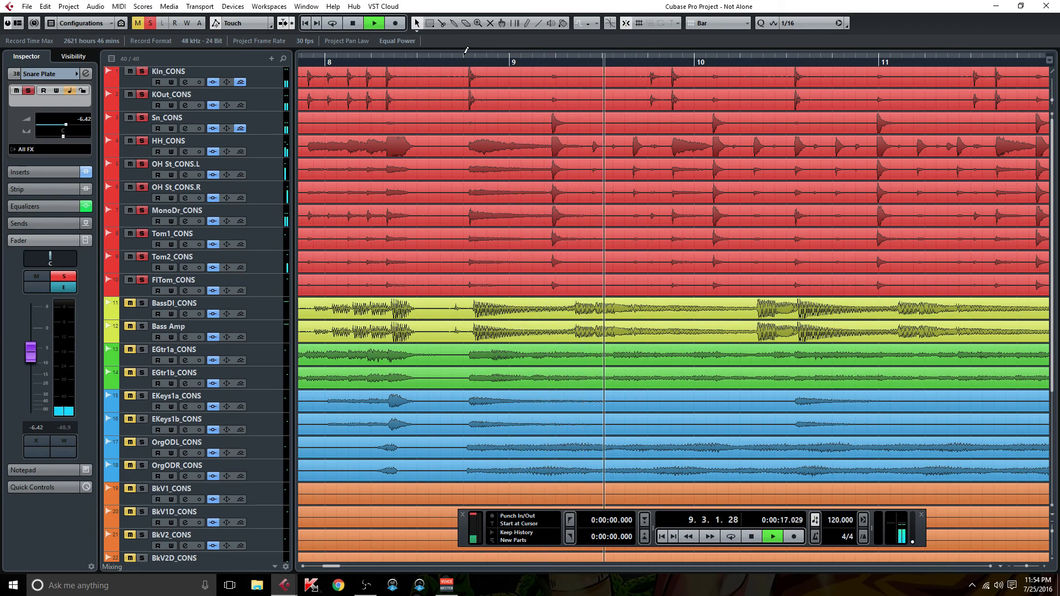
drag(508, 54, 876, 55)
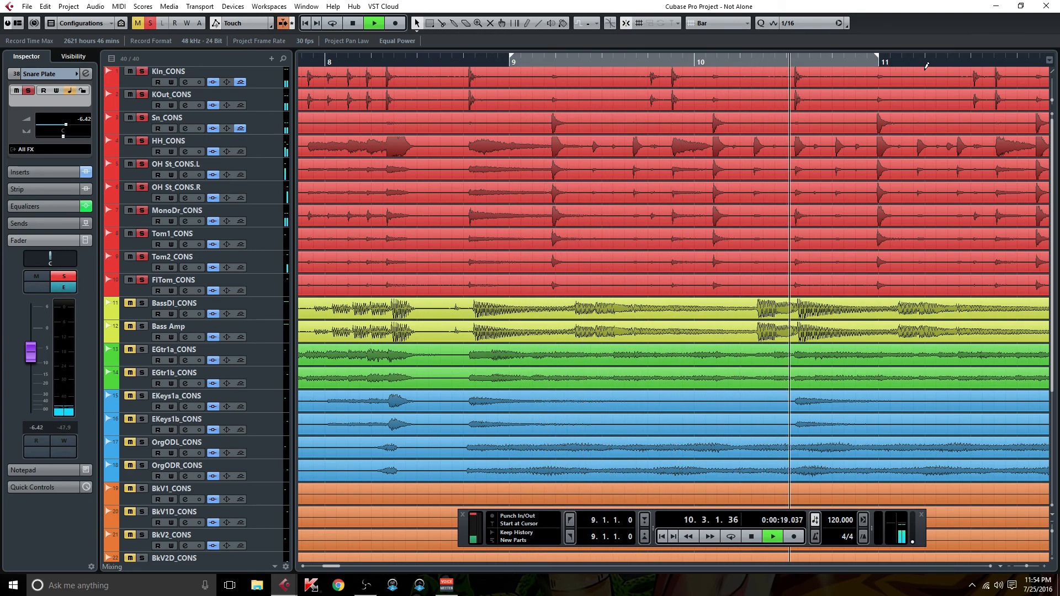
click(333, 25)
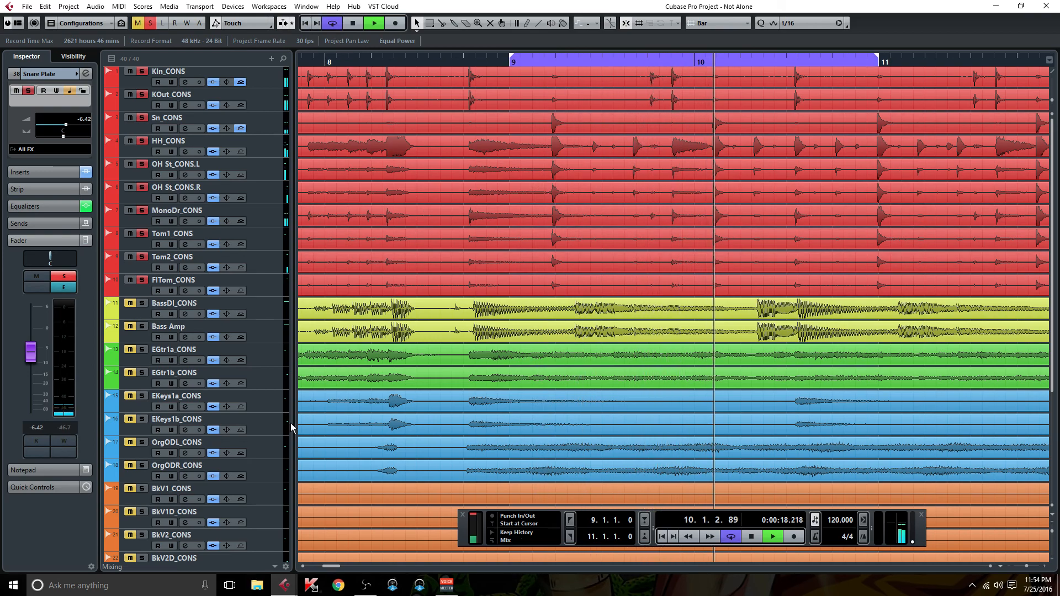
Check the Snare Plate channel's EQ and level while the drums loop, and close its settings
scroll(267, 446, down, 5)
click(193, 532)
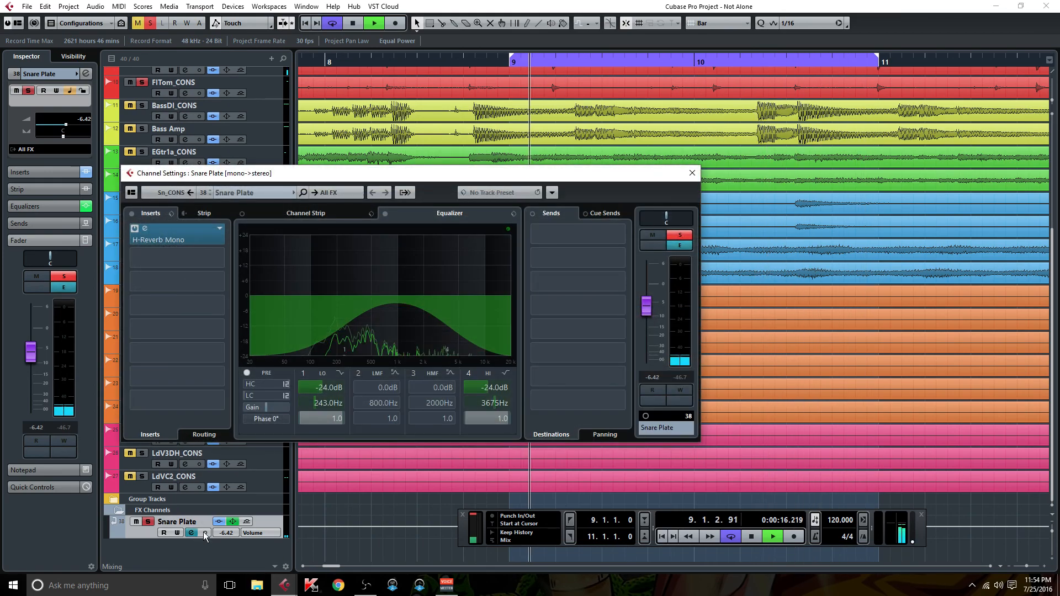
click(692, 176)
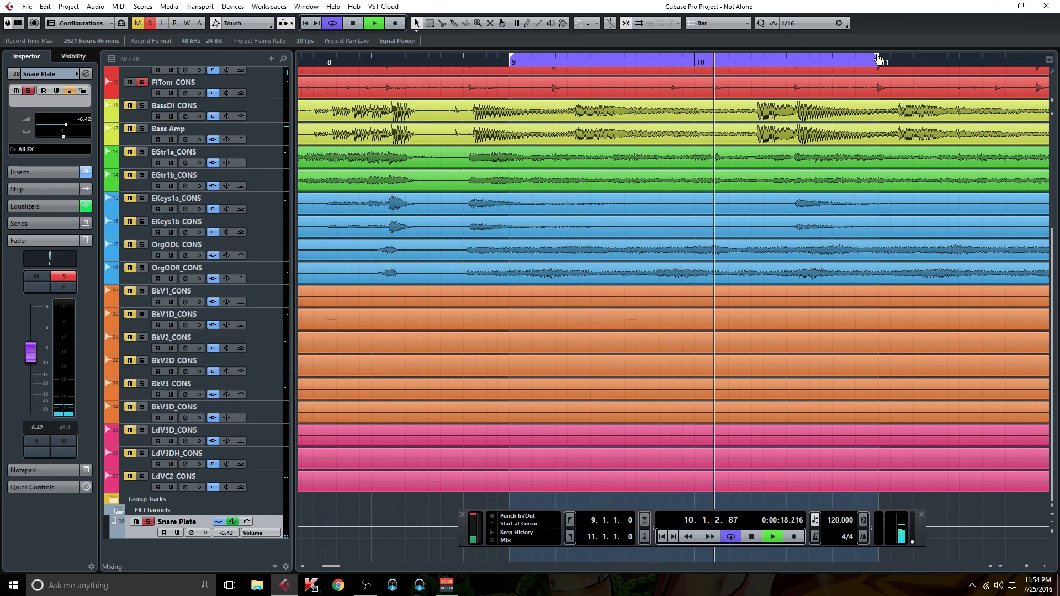
Stop playback and turn off cycle mode
scroll(883, 83, up, 5)
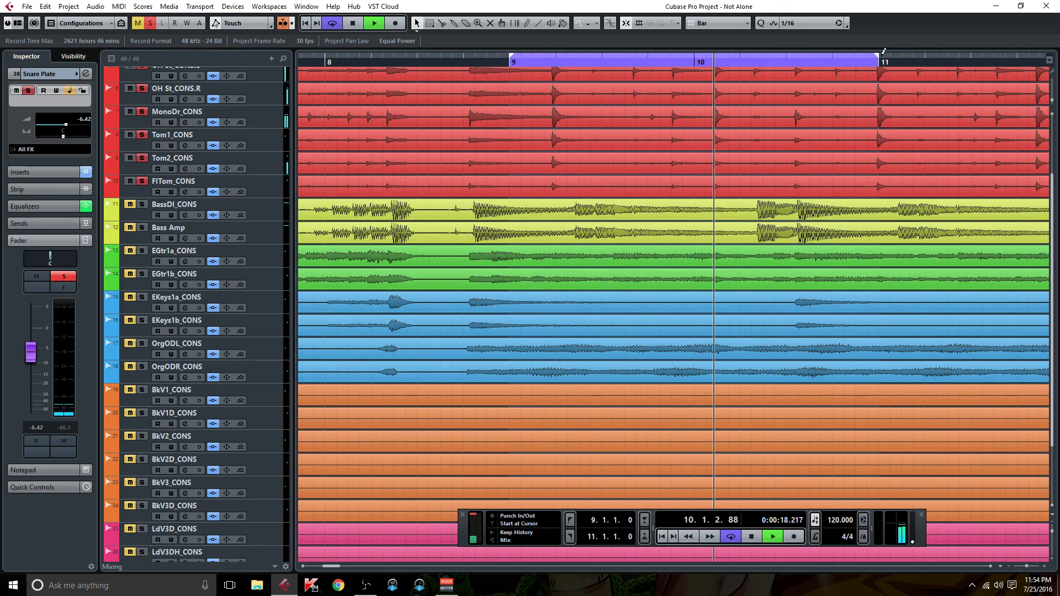
drag(1000, 67, 505, 60)
click(353, 26)
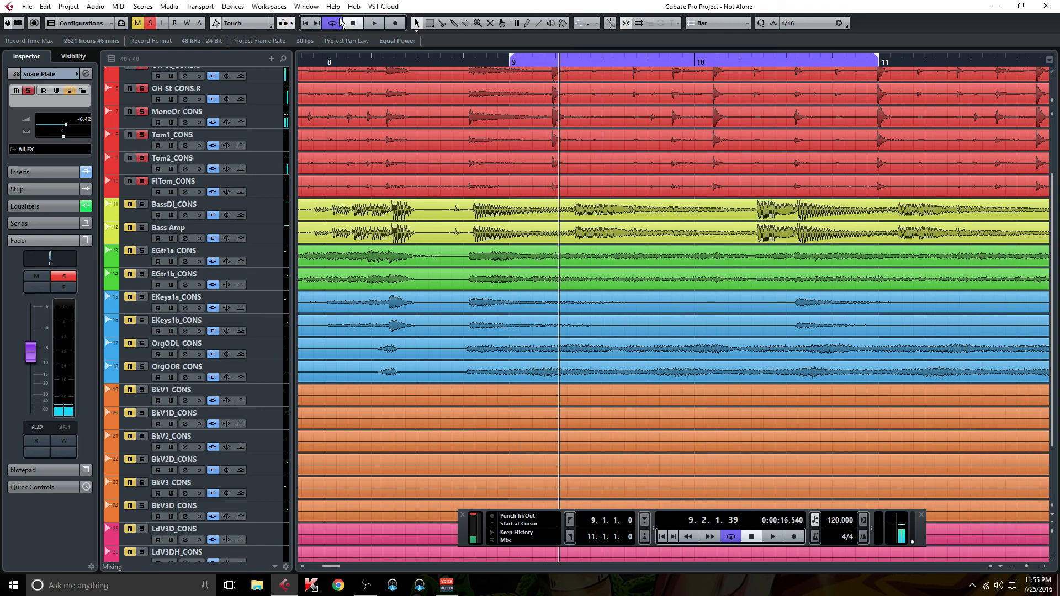
click(335, 21)
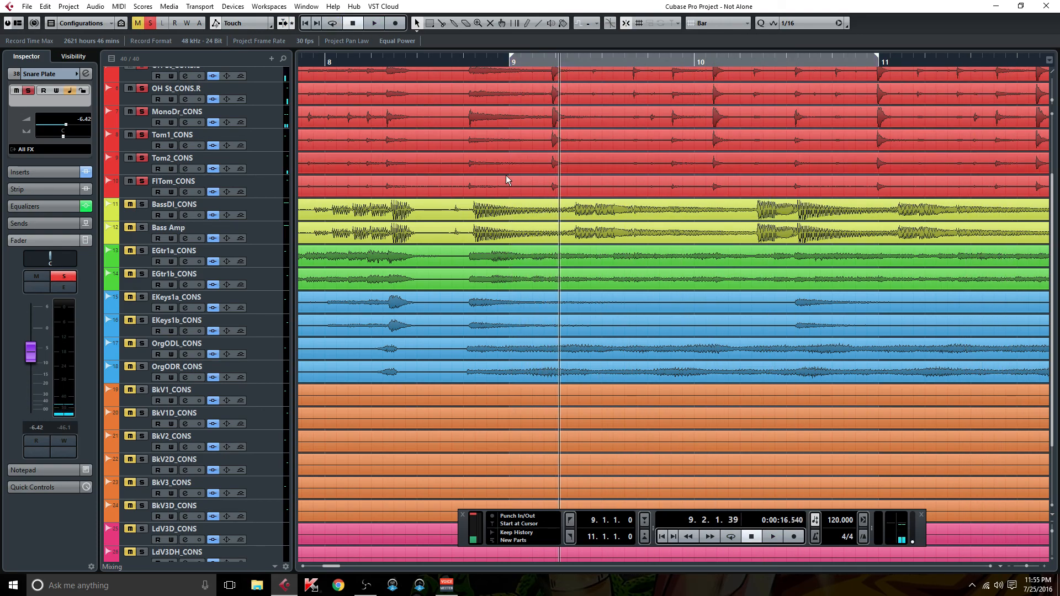
Reopen the Snare Plate channel settings and its H-Reverb insert to review the reverb setup
scroll(379, 360, down, 5)
click(191, 532)
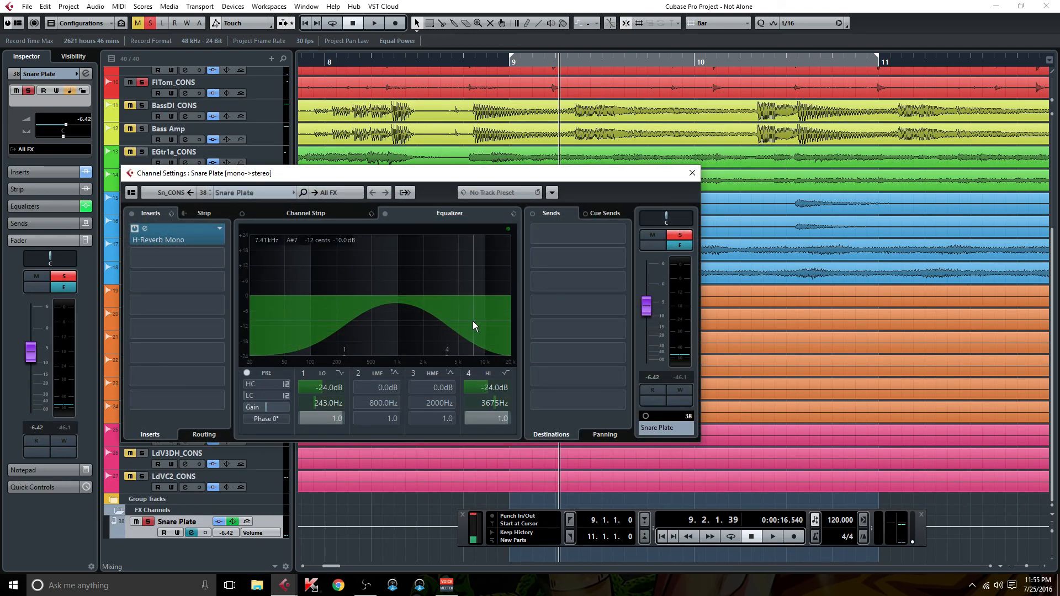
double_click(181, 240)
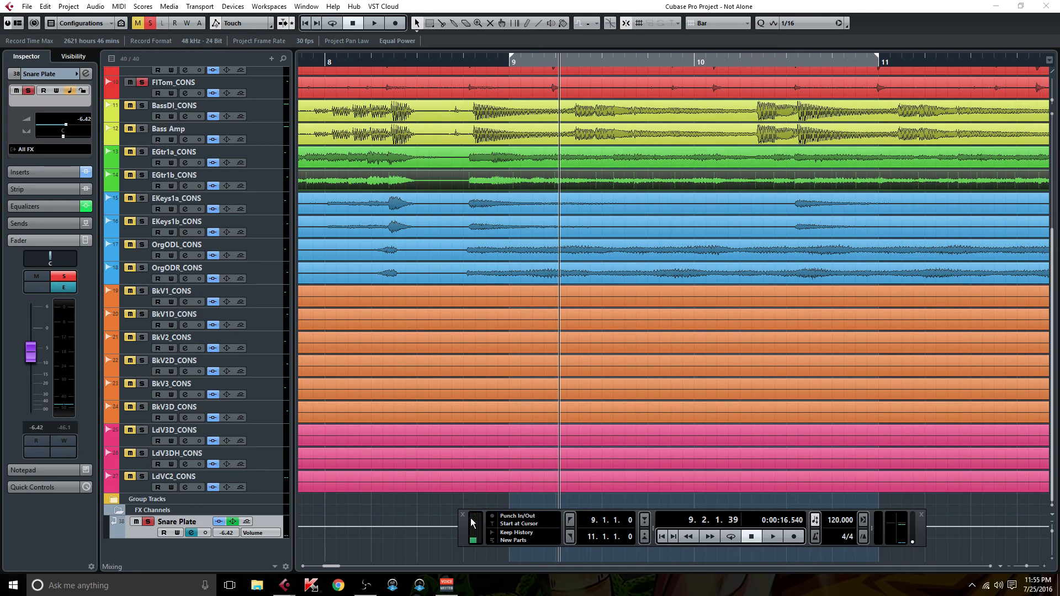
Save the project, collapse the FX Channels folder and return to the drum tracks
click(26, 7)
click(42, 85)
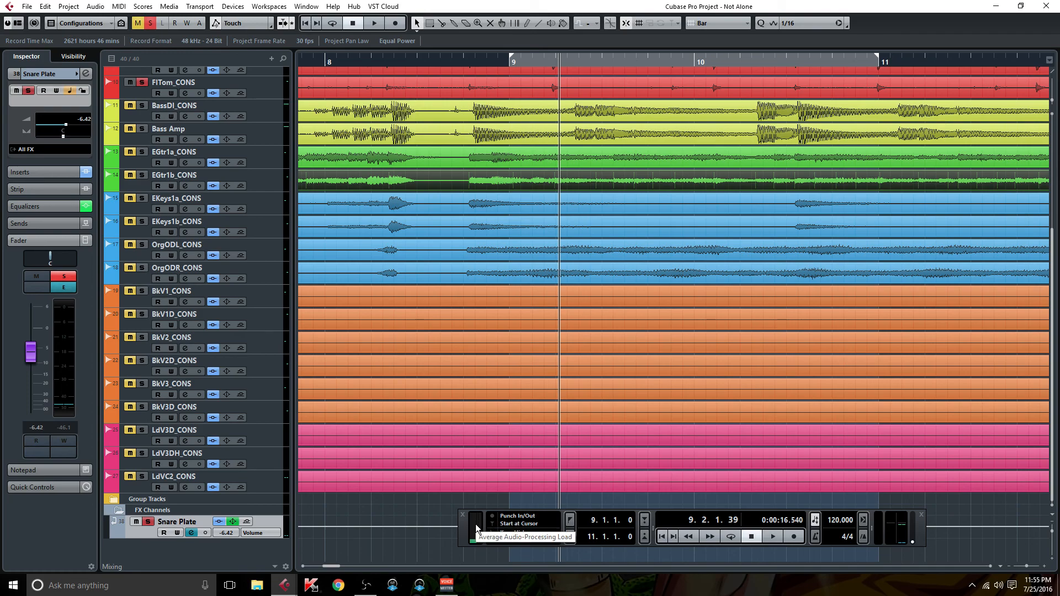
click(121, 510)
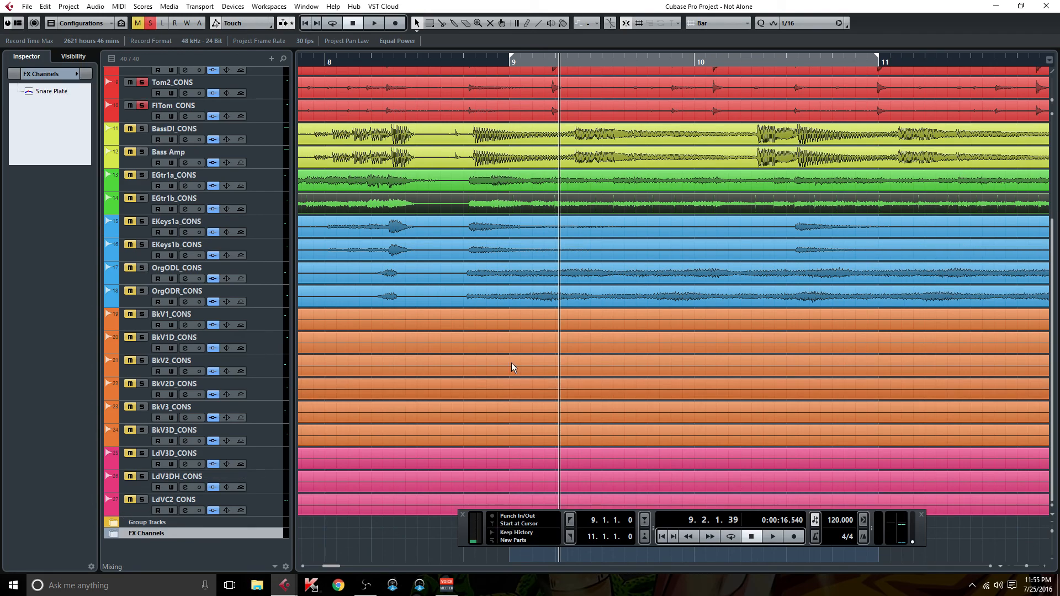
scroll(585, 329, up, 4)
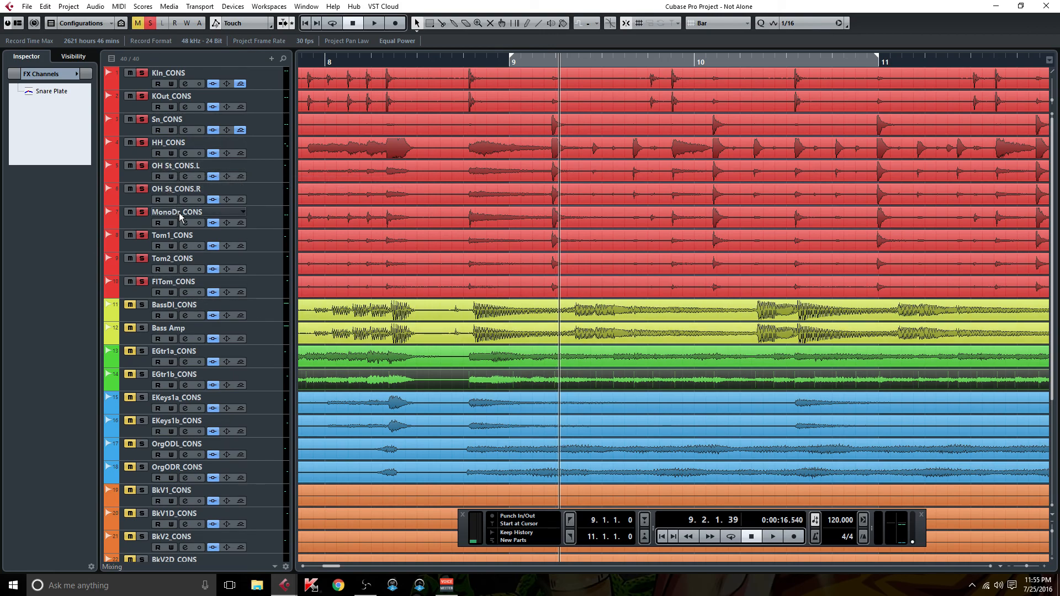
Review the Virtual Mix Rack insert on the Tom1_CONS channel, and close the plug-in and channel settings
click(184, 246)
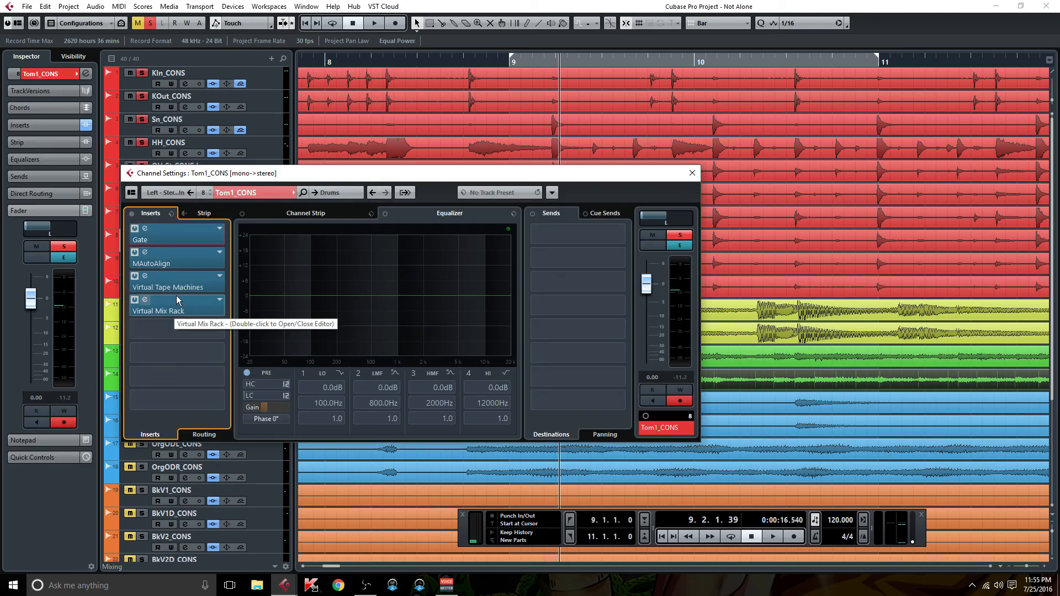
double_click(176, 311)
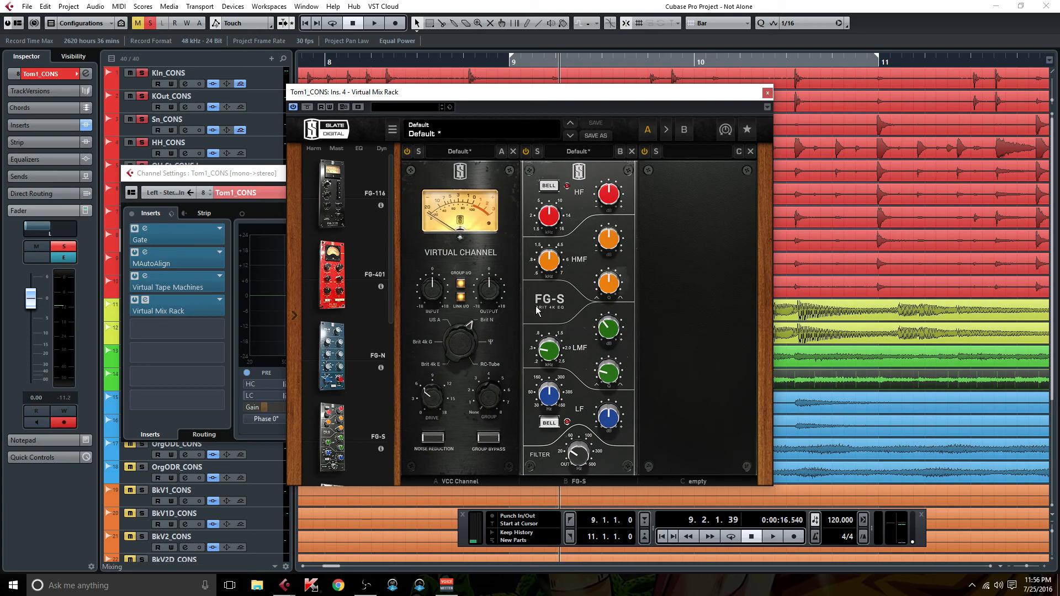
click(766, 93)
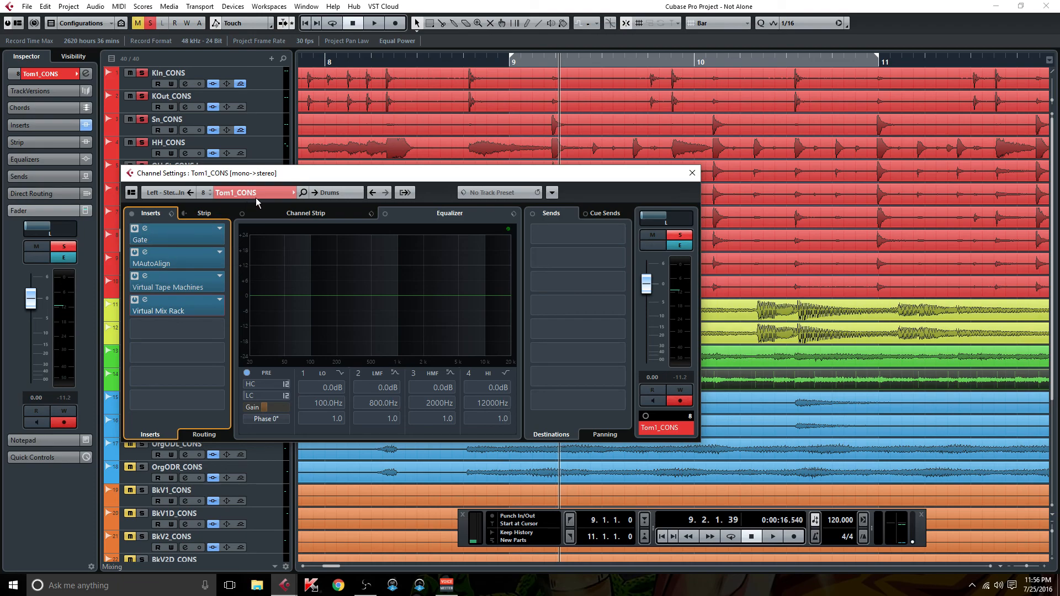
click(691, 174)
Audition the MonoDr_CONS track in solo, compare it with the whole Drums group soloed, and stop playback
click(186, 223)
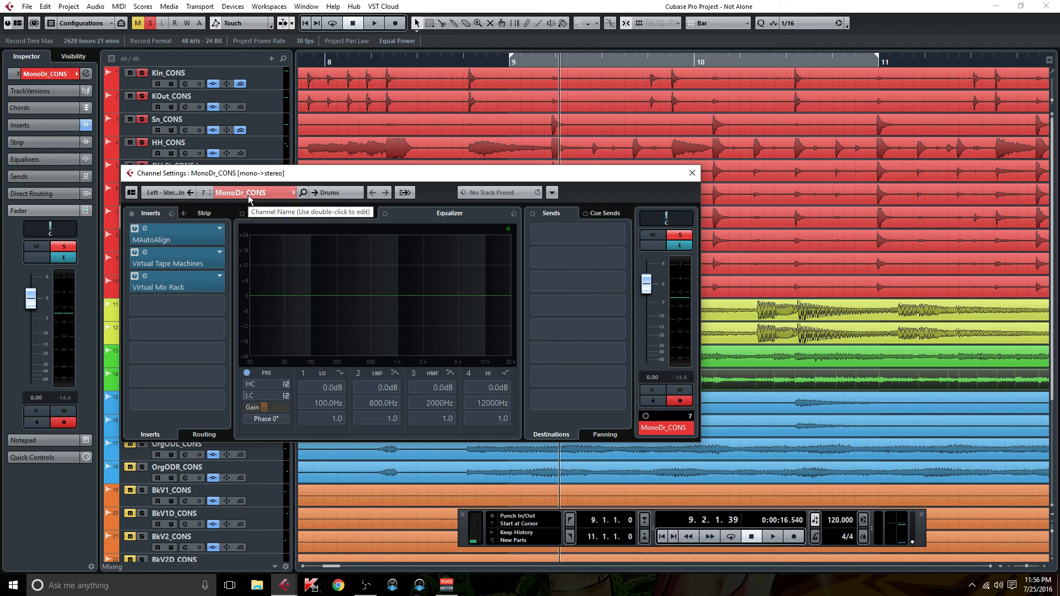
click(150, 23)
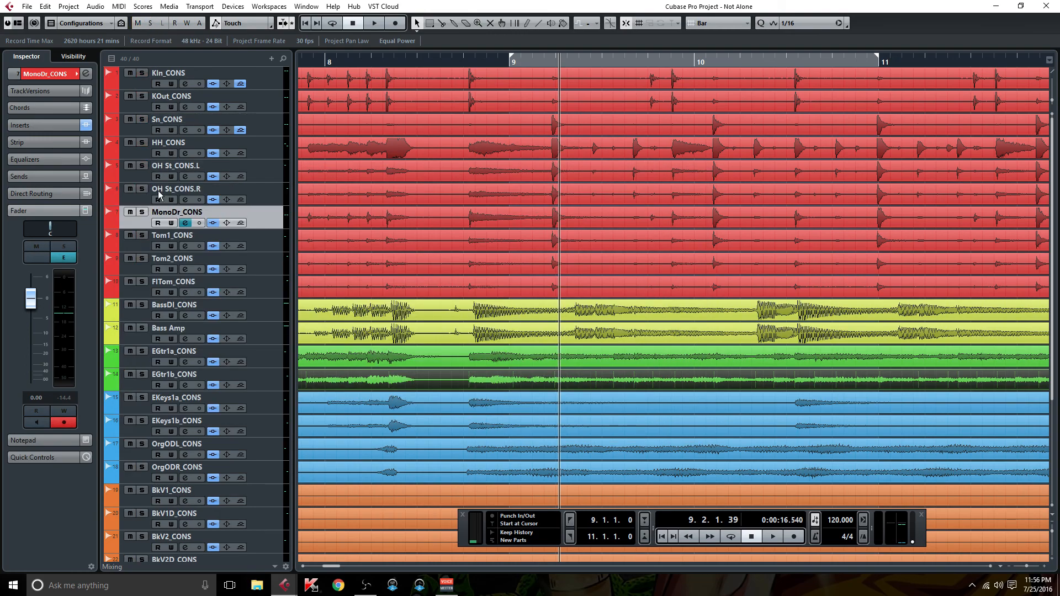
click(142, 213)
key(space)
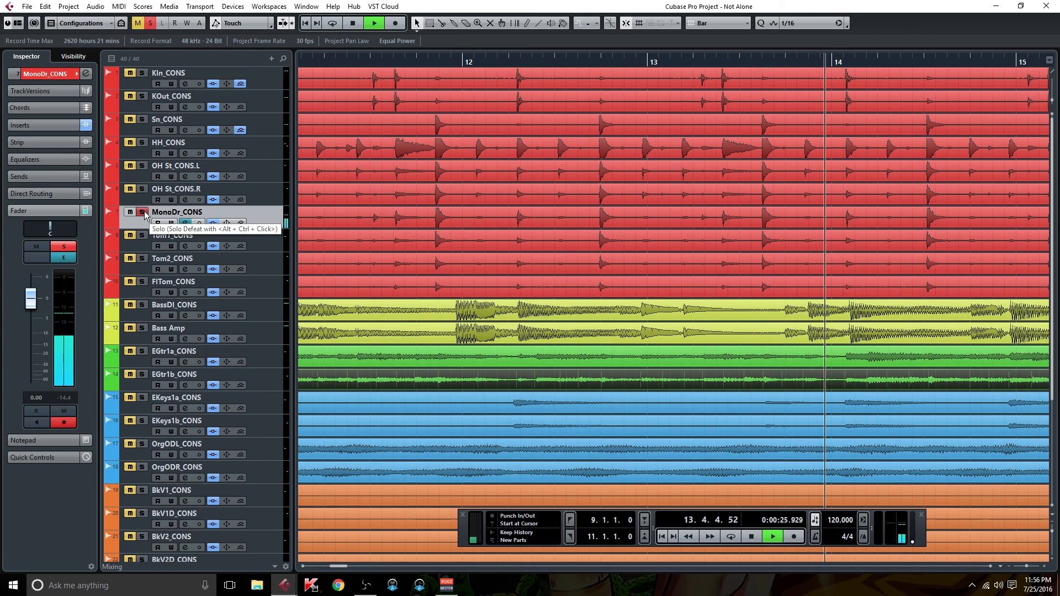
scroll(153, 333, down, 5)
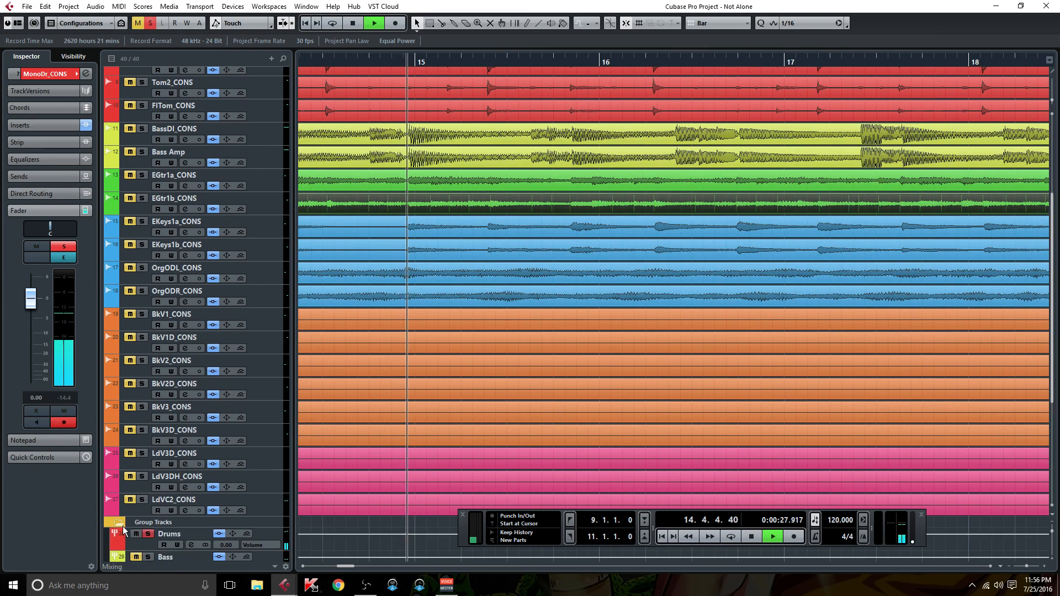
key(space)
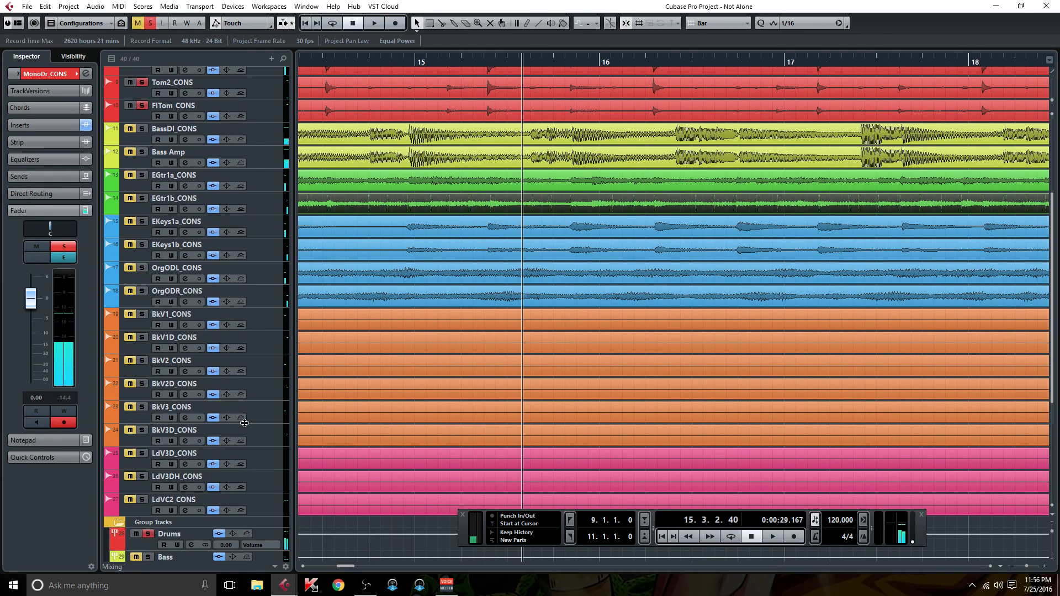
scroll(276, 372, up, 5)
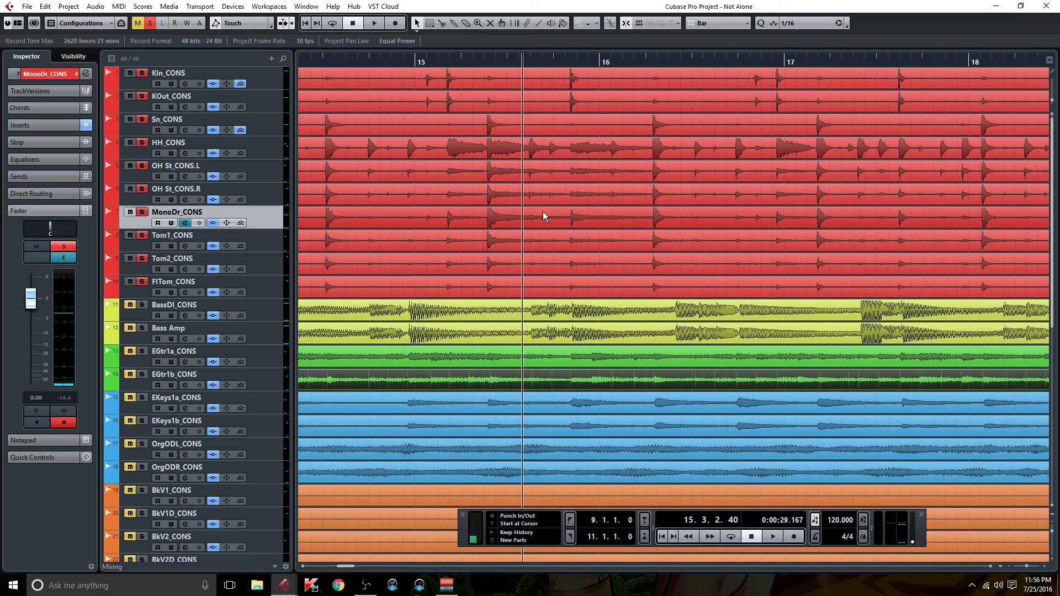
Open MonoDr_CONS's Virtual Mix Rack and add an FG-N EQ module to its empty third slot
click(185, 223)
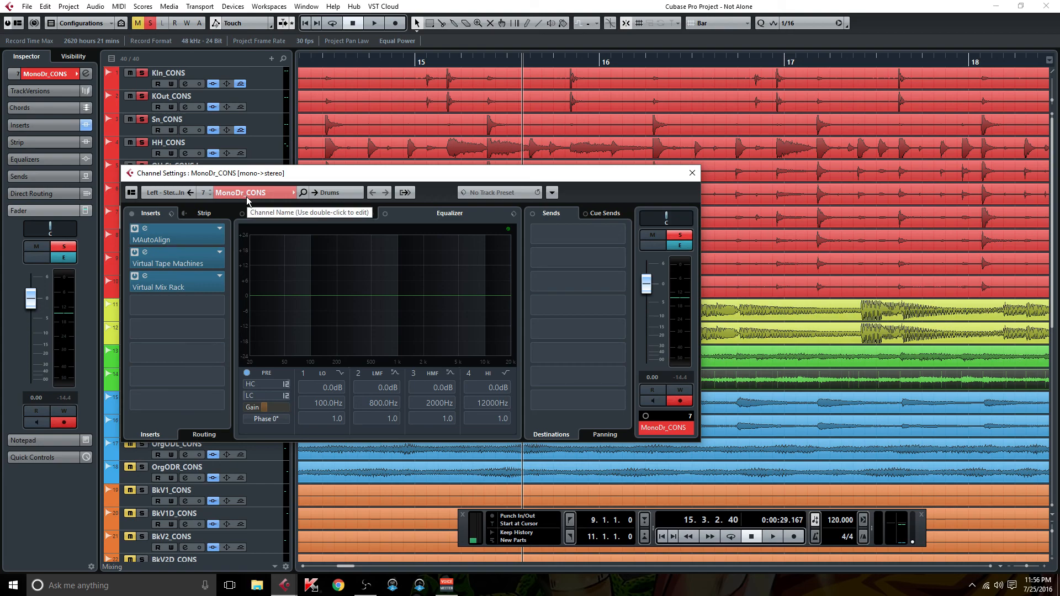
double_click(186, 284)
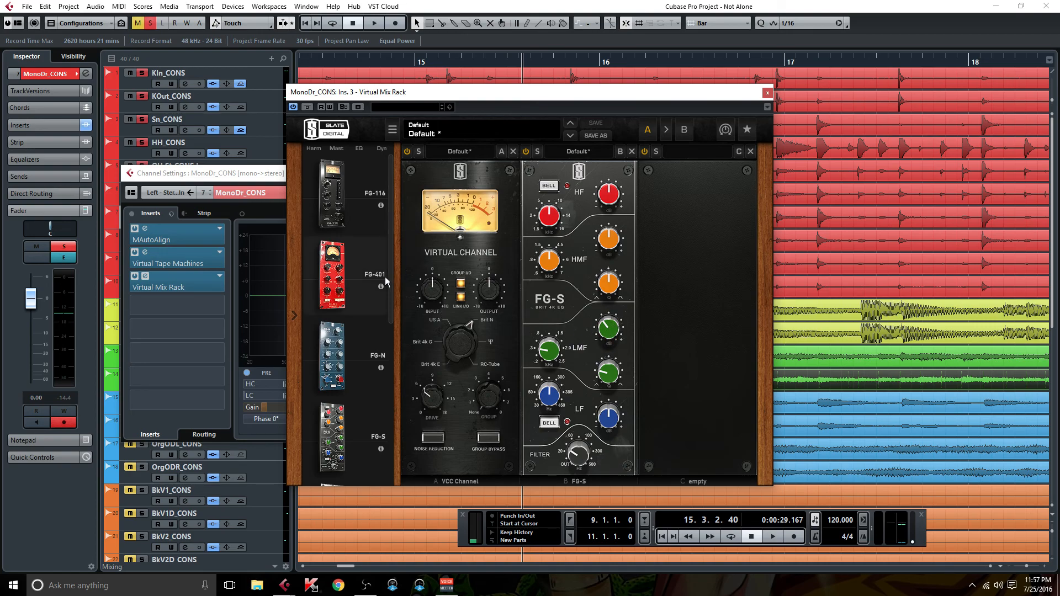
scroll(387, 271, down, 3)
drag(335, 265, 695, 315)
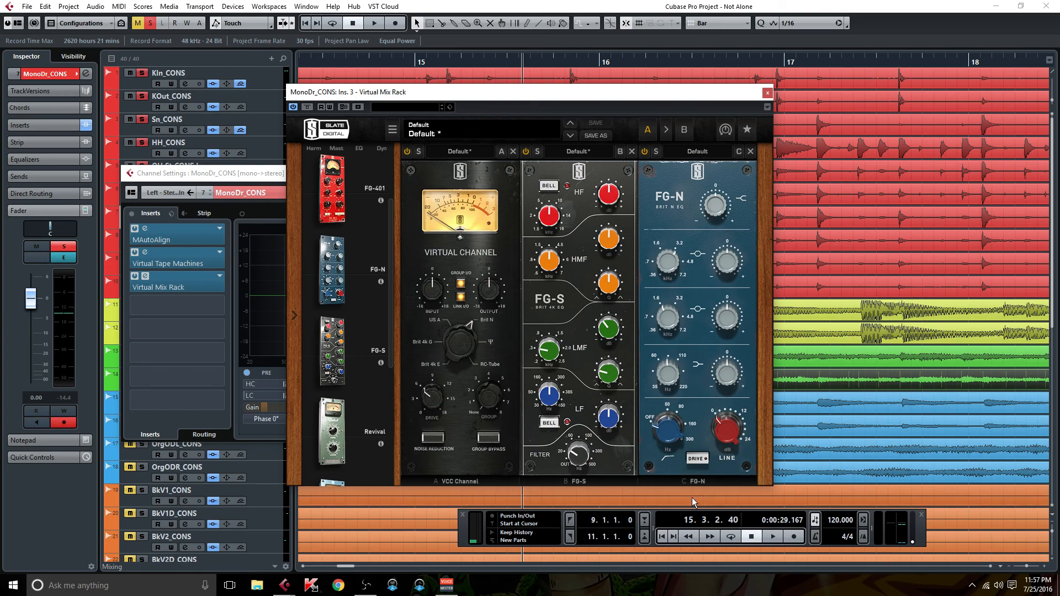
During playback, engage FG-N's Drive with 13.8 dB line gain, and raise the Virtual Channel's drive and its input to +11.5 dB
key(space)
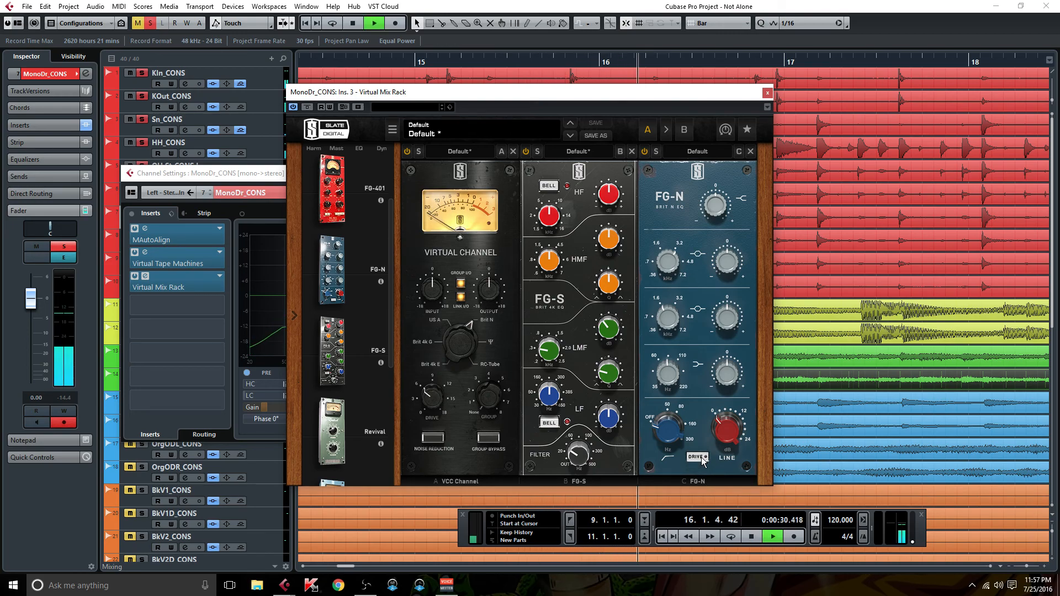
drag(726, 429, 734, 381)
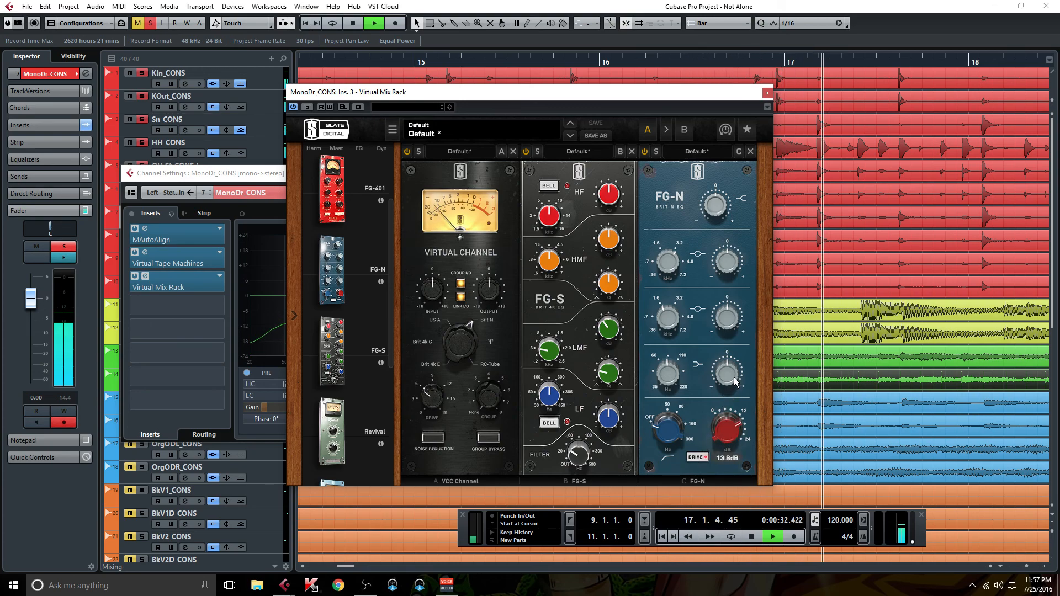
drag(431, 396, 429, 251)
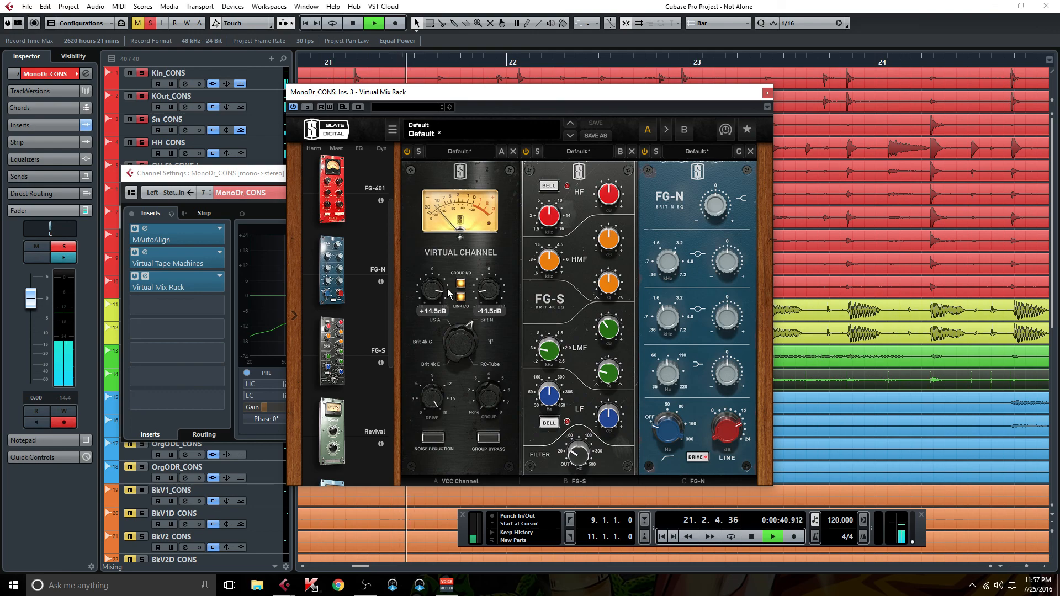
Check the Virtual Tape Machines settings on MonoDr_CONS, and close both plug-in windows
click(190, 259)
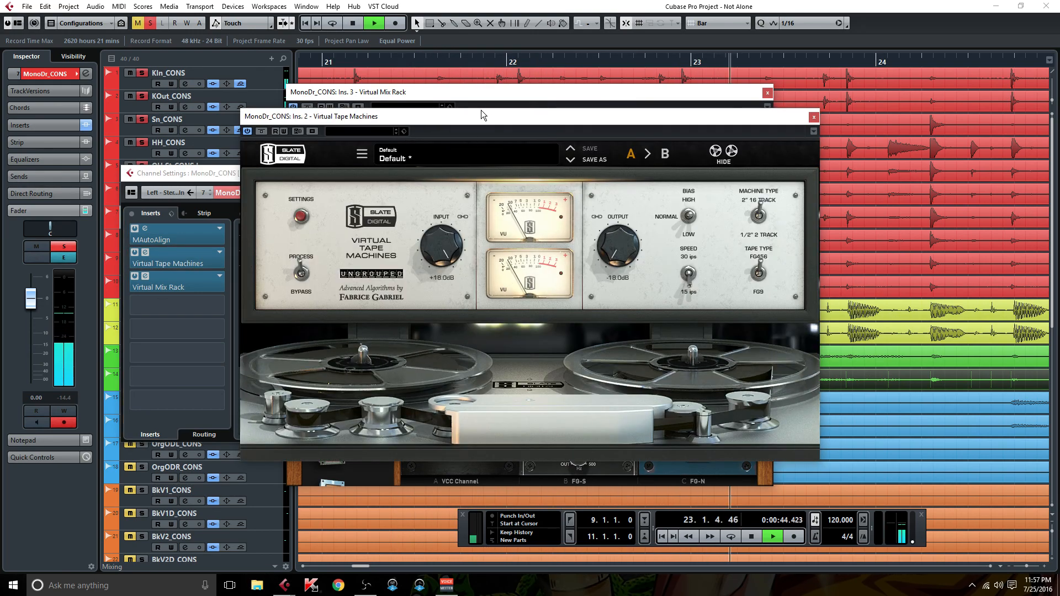
click(813, 117)
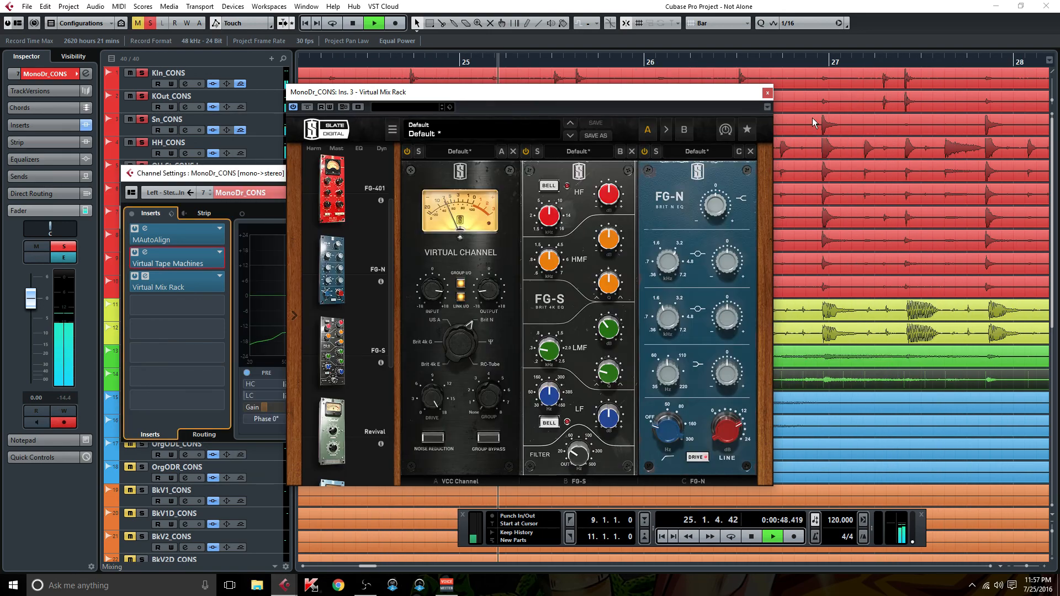
click(766, 93)
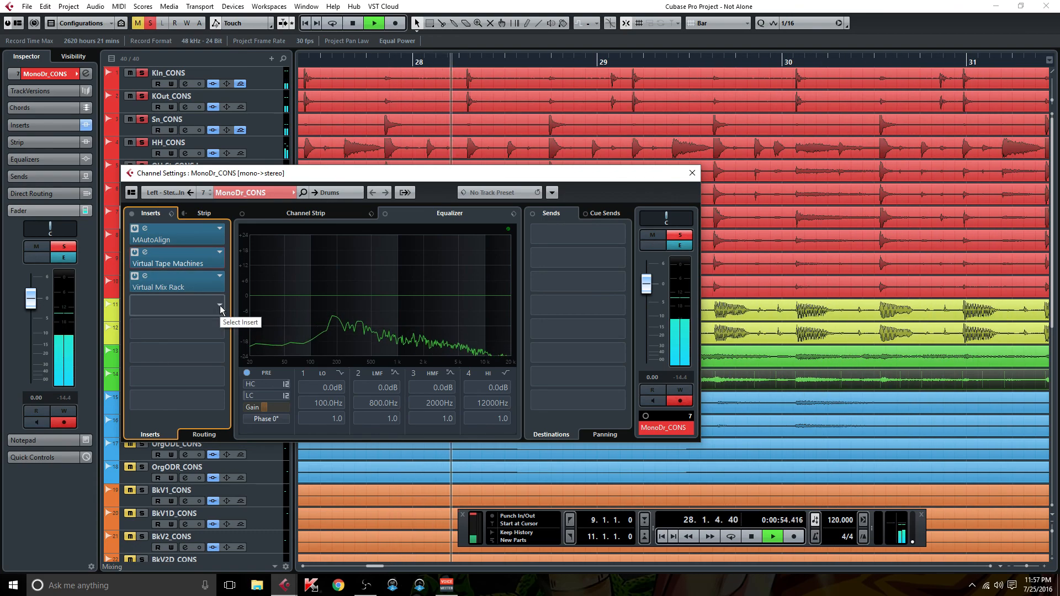
Cut the FG-N high shelf on MonoDr_CONS to about -3.8 dB, and close the Virtual Mix Rack
click(189, 284)
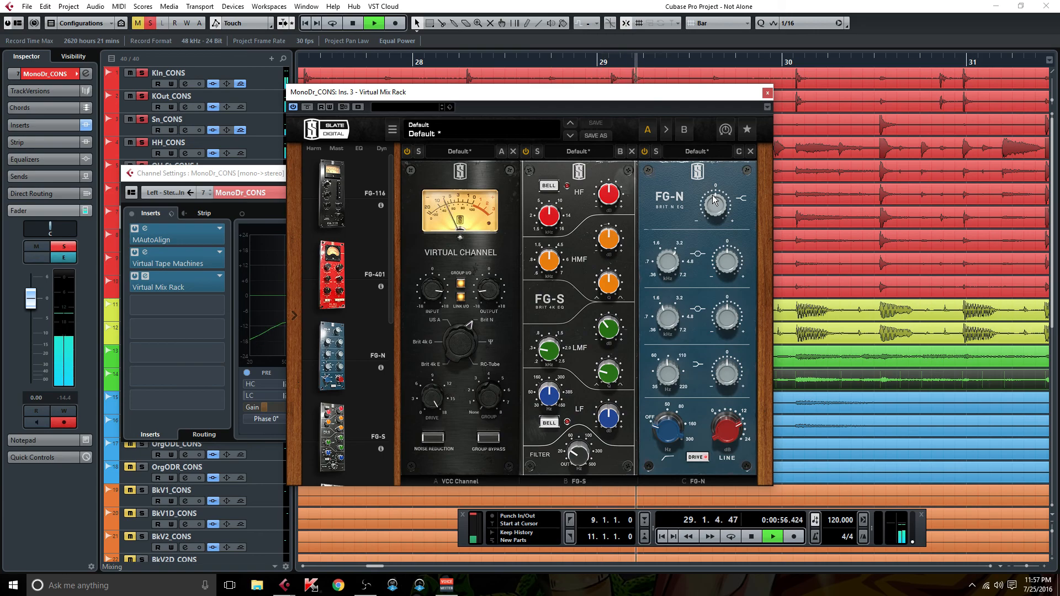
drag(714, 200, 709, 209)
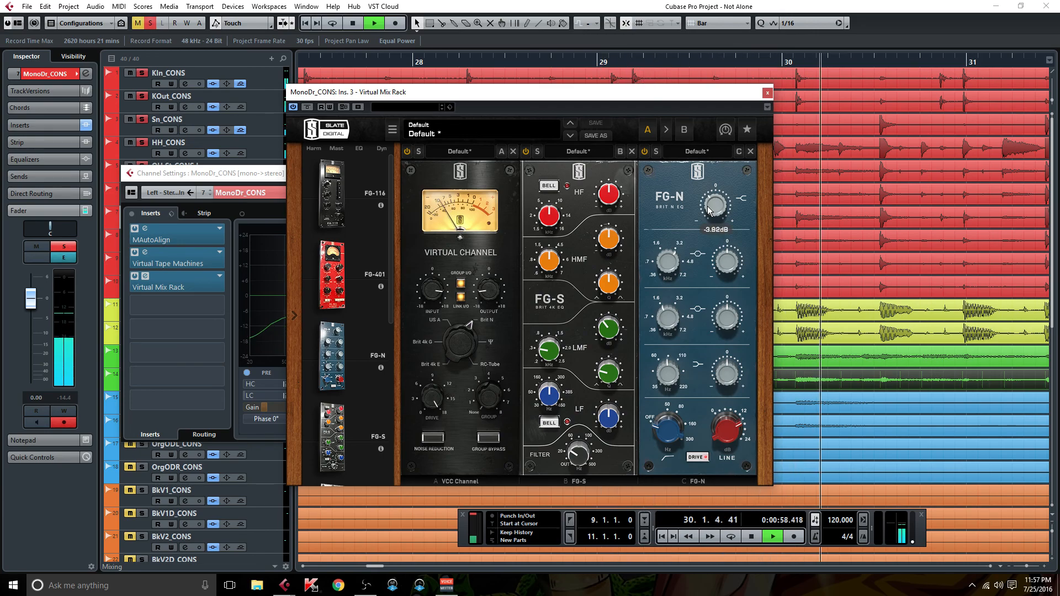
click(767, 93)
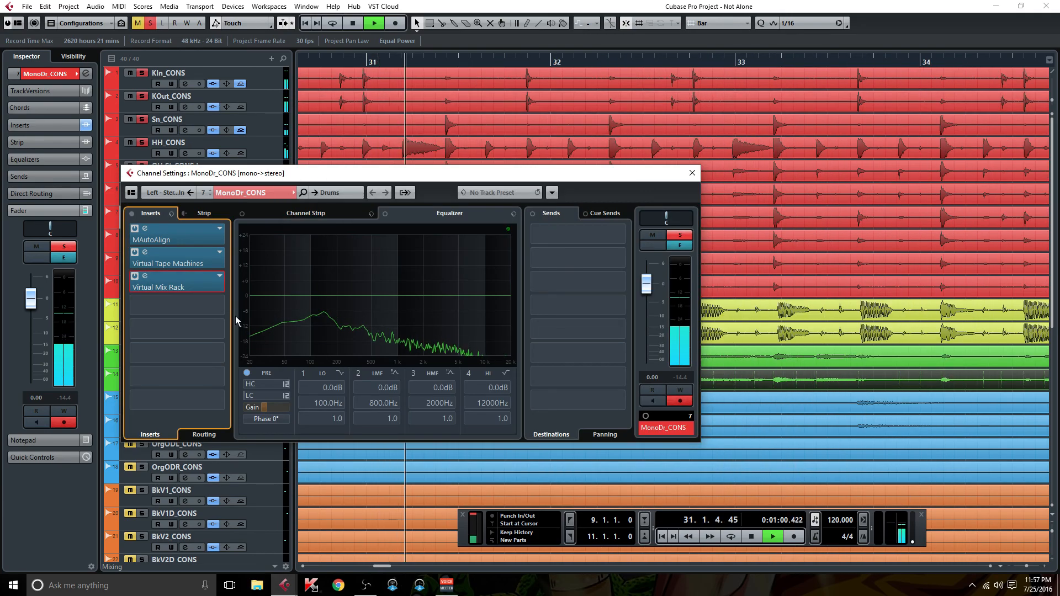
Search the plug-ins for "uad" and load UAD UA 1176 Rev A(m) into MonoDr_CONS's fourth insert slot
click(220, 305)
text(uad)
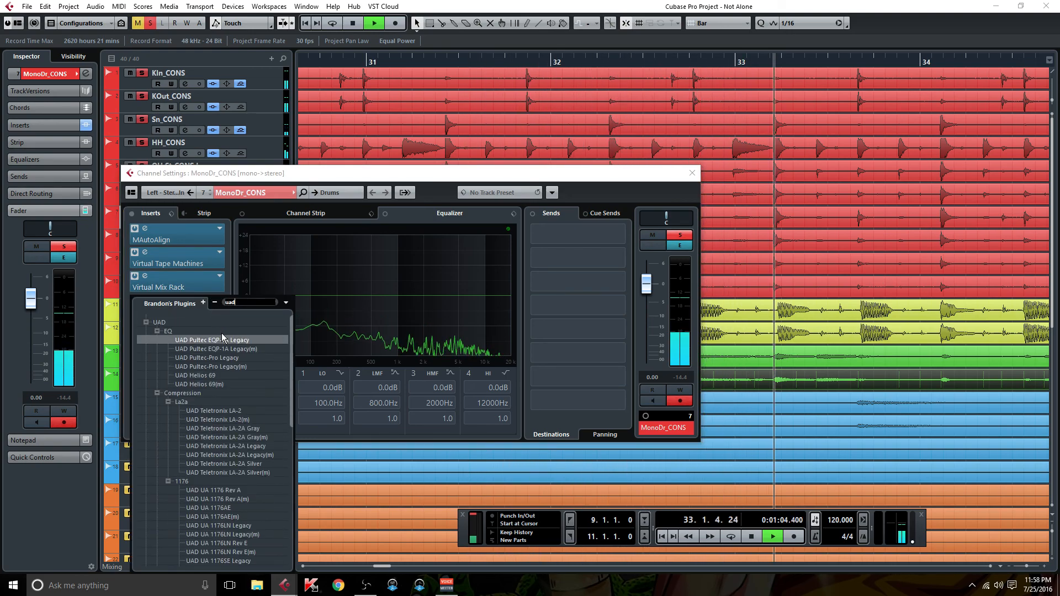
scroll(250, 386, down, 2)
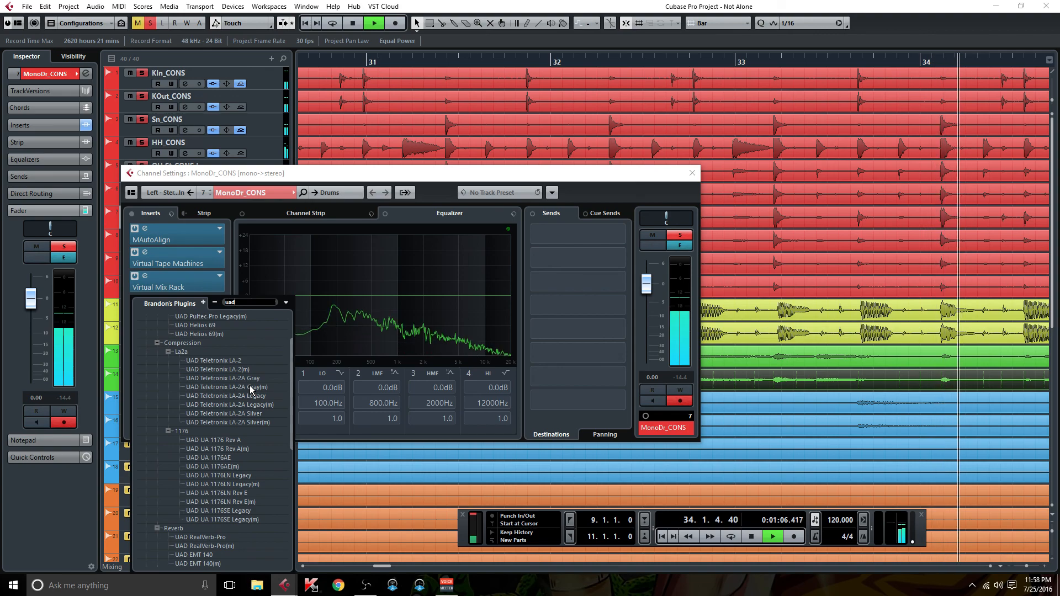
scroll(250, 388, up, 2)
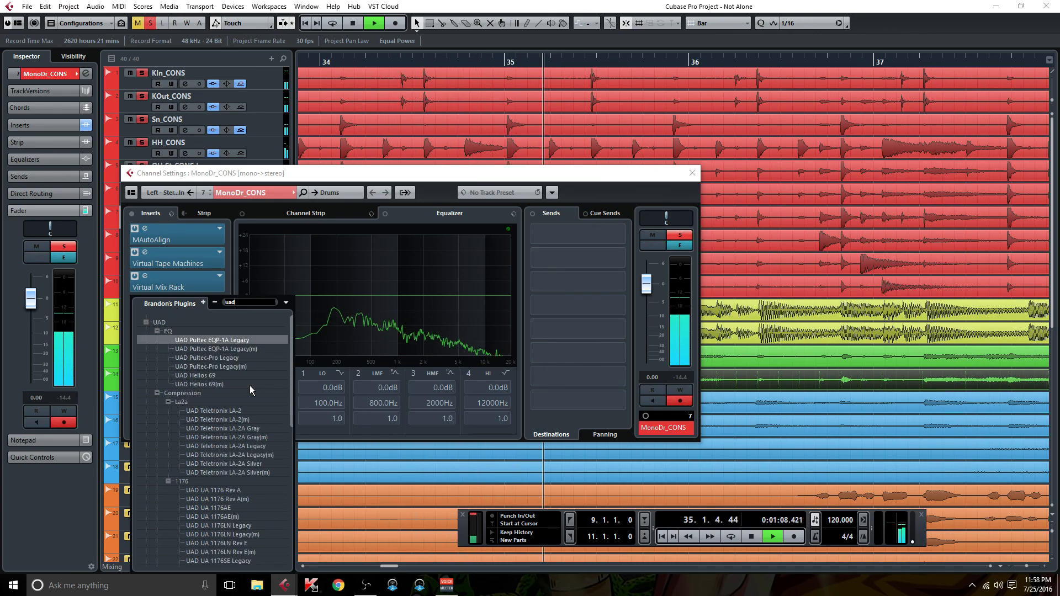
click(240, 500)
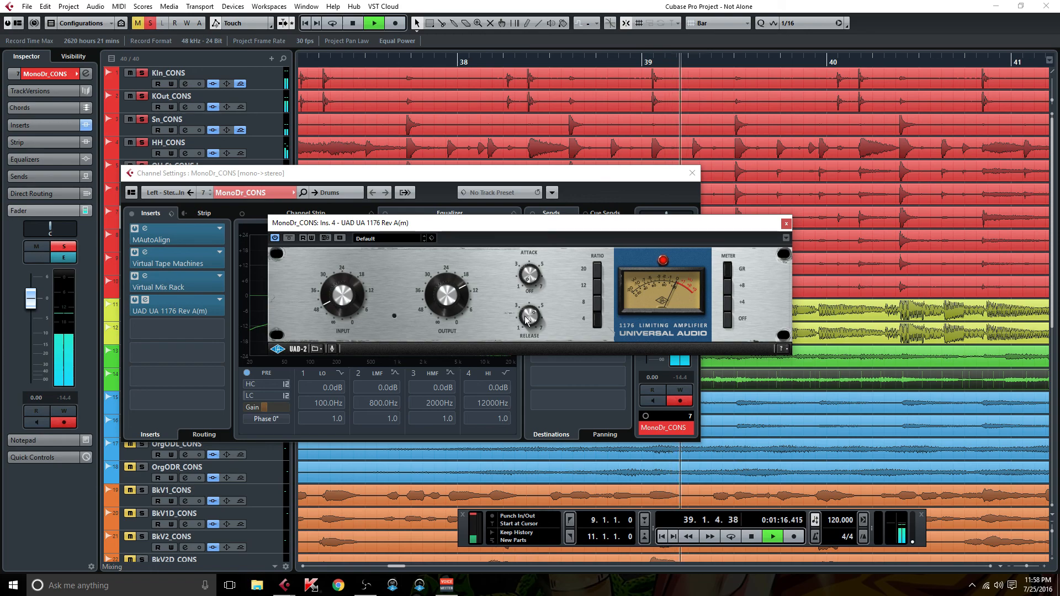
Adjust the 1176's release, engage all ratio buttons together, raise the input, lower the output, and close the plug-in
drag(522, 317, 544, 346)
shift+click(598, 270)
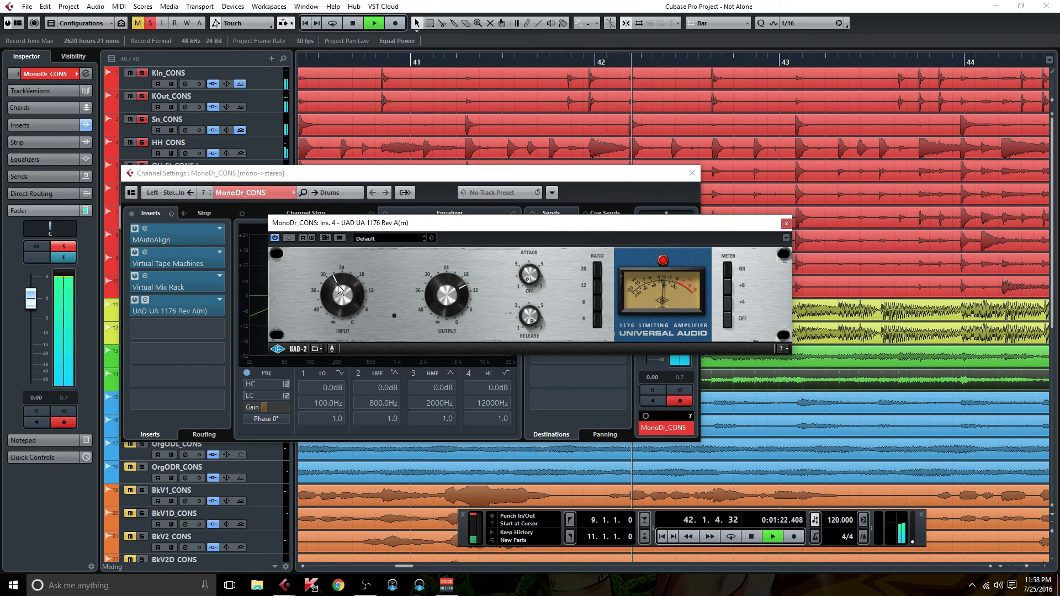
drag(338, 285, 338, 285)
click(440, 283)
drag(440, 284, 441, 275)
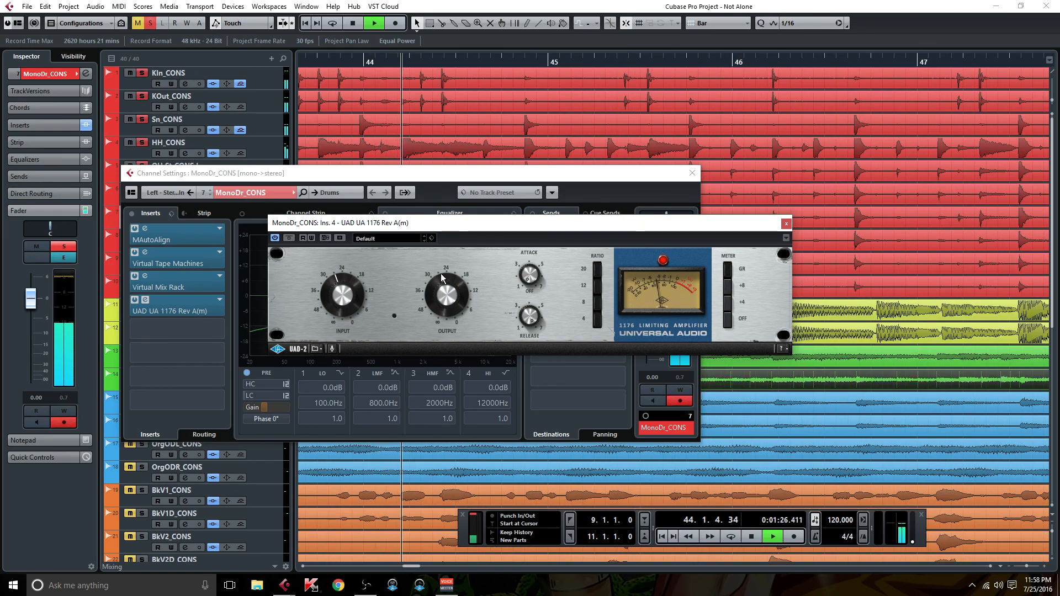
click(786, 223)
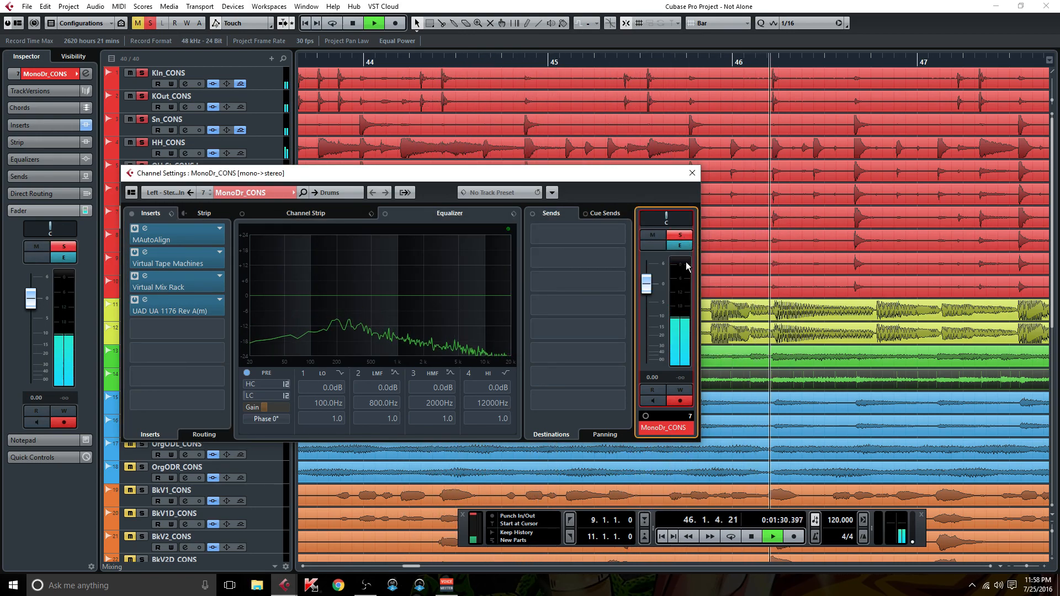
Solo only MonoDr_CONS and compare its sound with all inserts bypassed and active
click(149, 23)
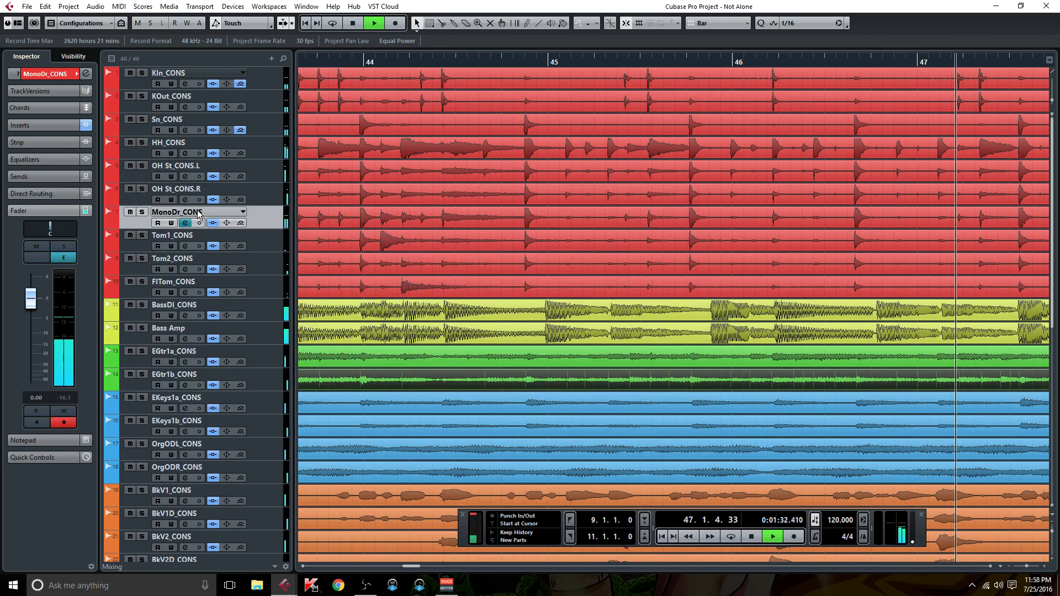
click(141, 213)
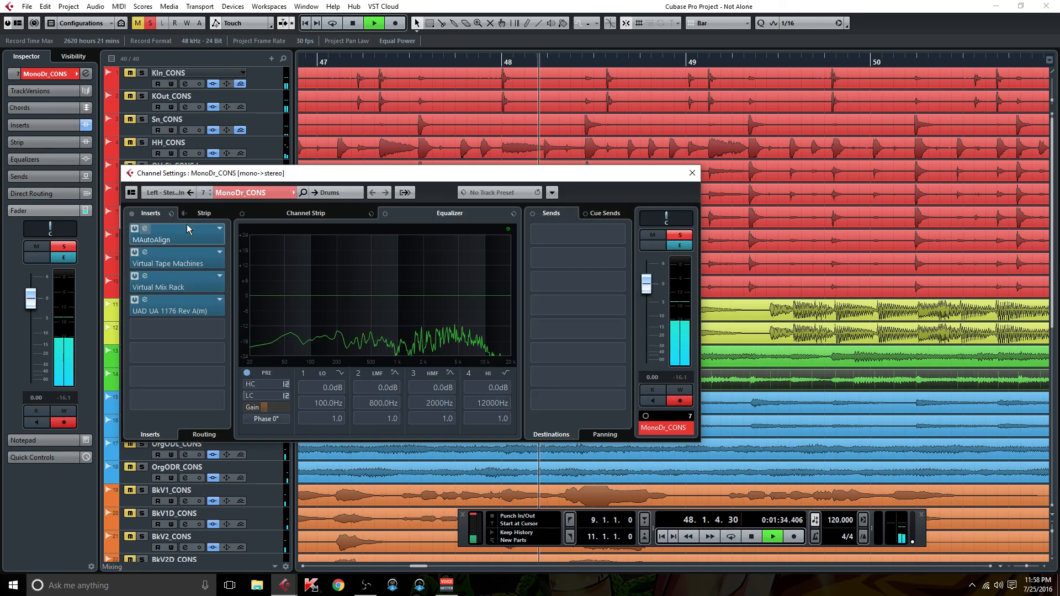
click(131, 214)
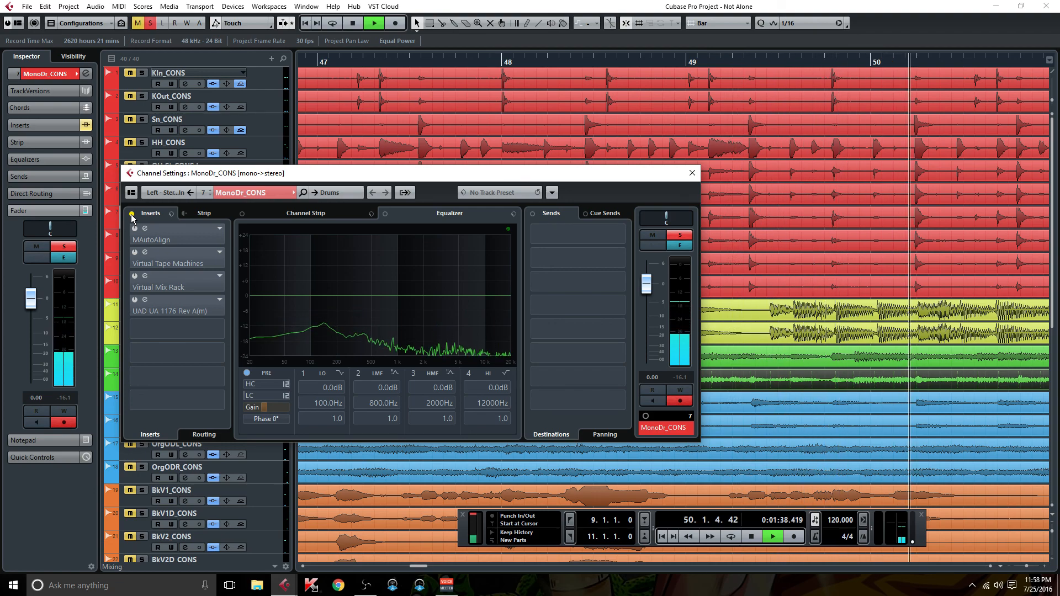
click(130, 214)
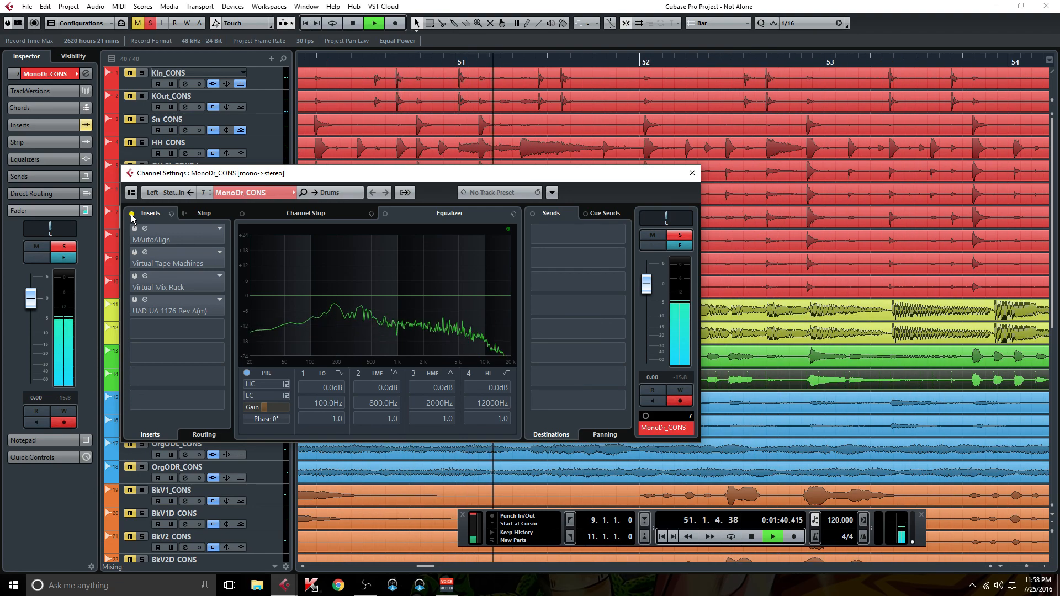
Set the FG-N high shelf in MonoDr_CONS's Virtual Mix Rack to -0.70 dB, and close the plug-in
click(193, 286)
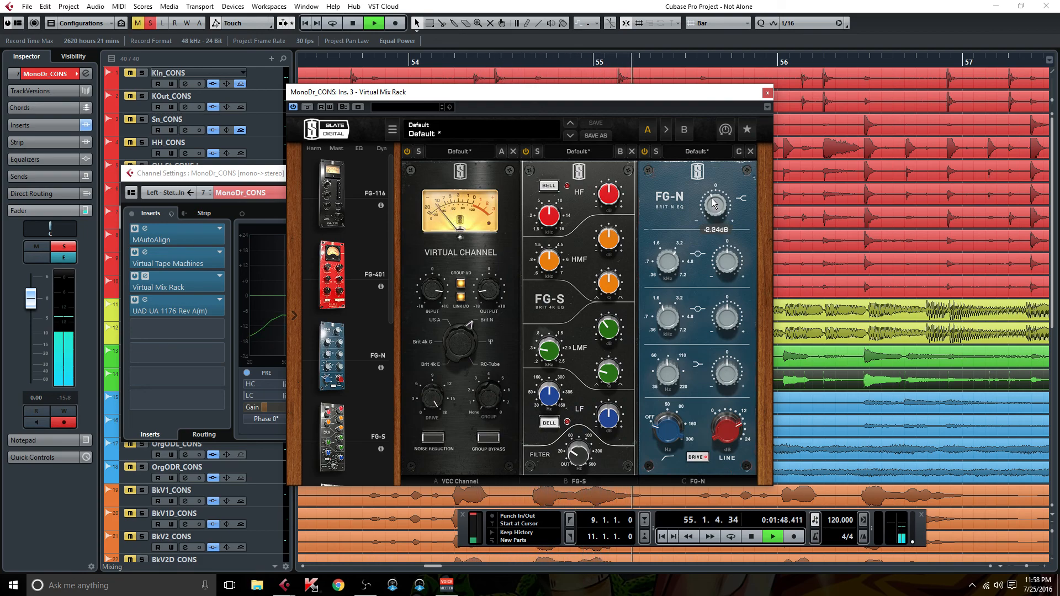
drag(713, 200, 713, 198)
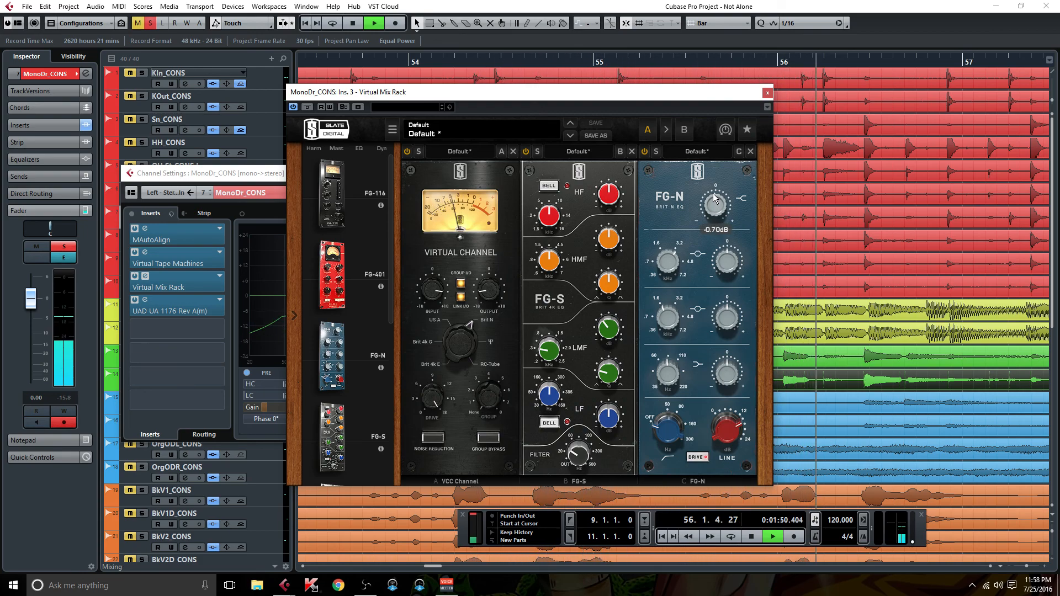
click(768, 93)
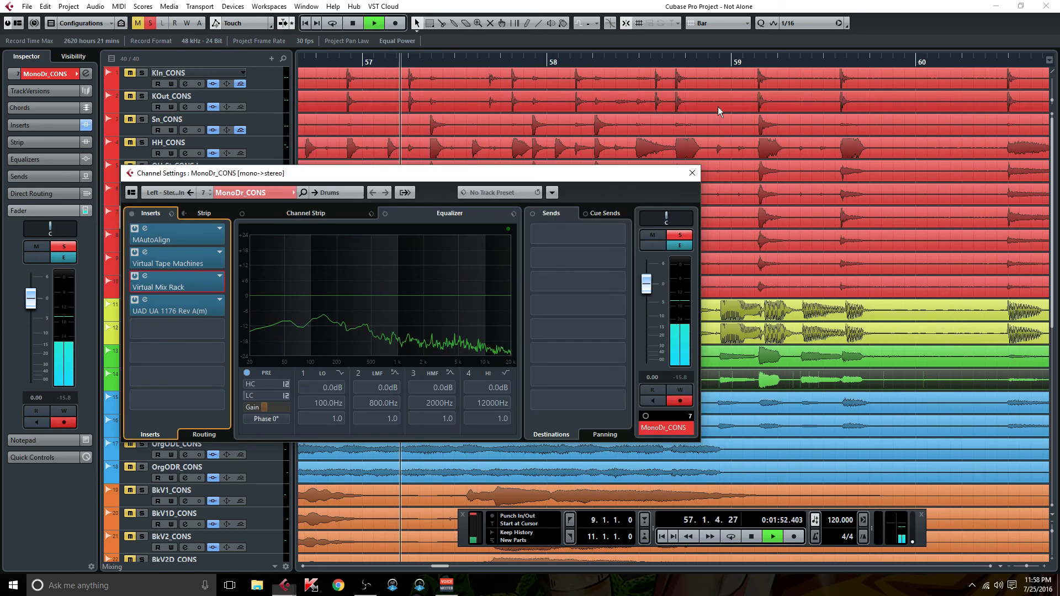
Begin adding a stereo FX channel from MonoDr_CONS's first send slot, with UAD EMT 140 as its effect
click(132, 214)
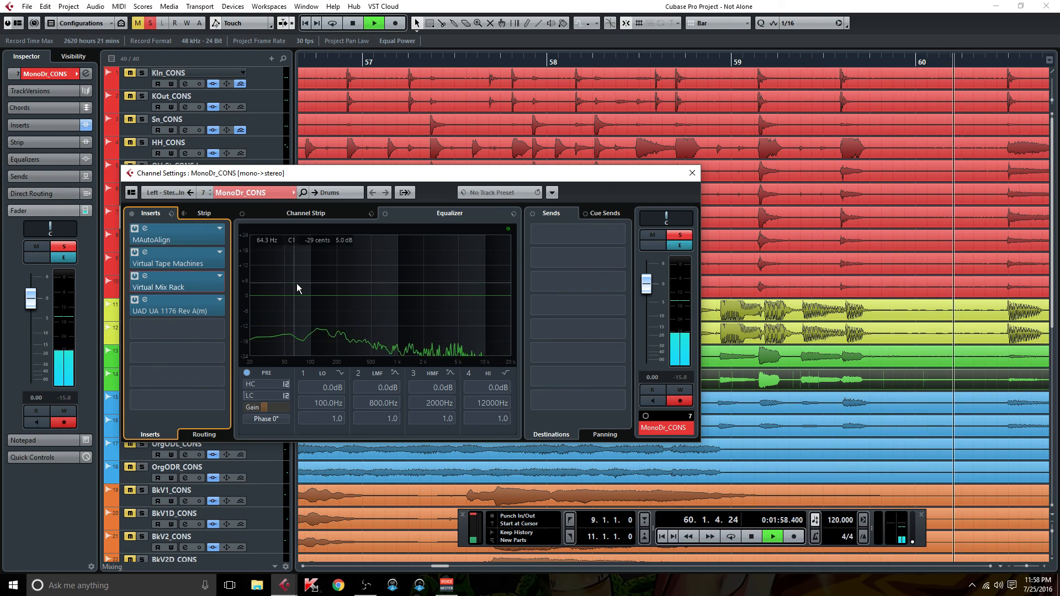
right_click(602, 232)
click(624, 339)
click(373, 298)
click(373, 324)
click(307, 298)
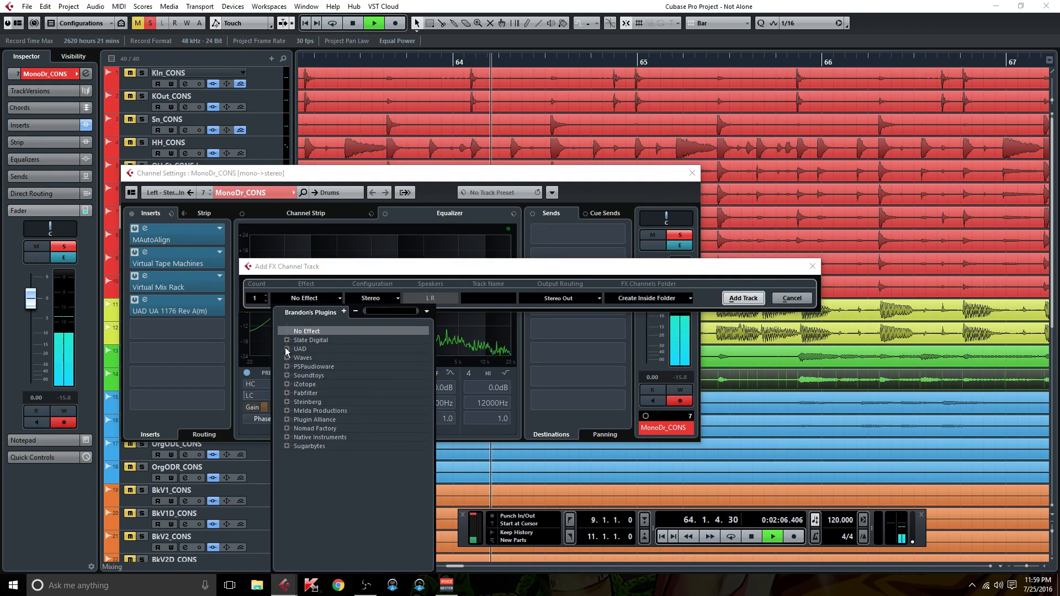
click(297, 349)
click(297, 376)
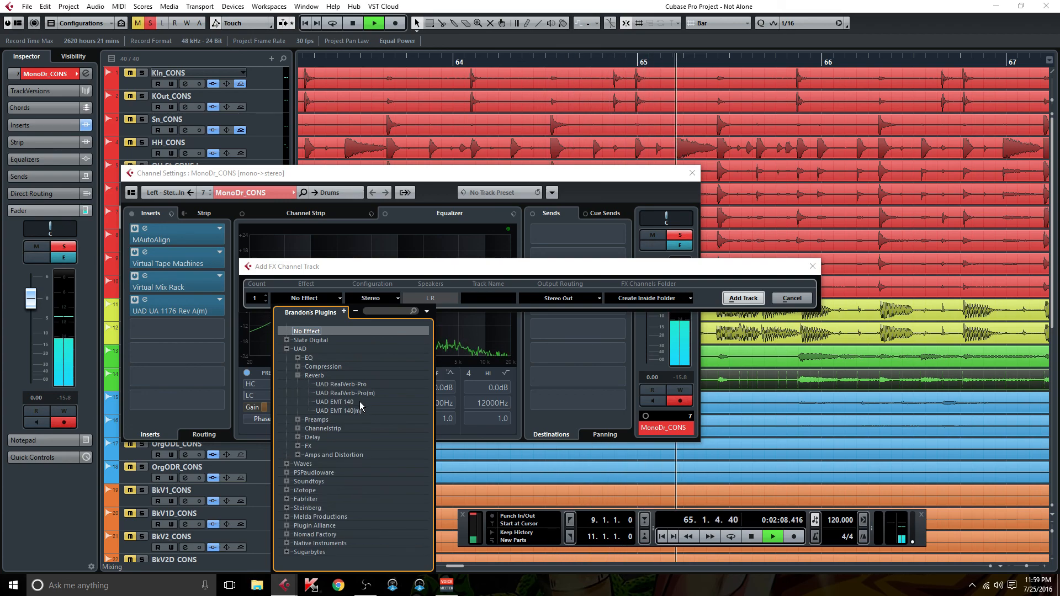
click(344, 402)
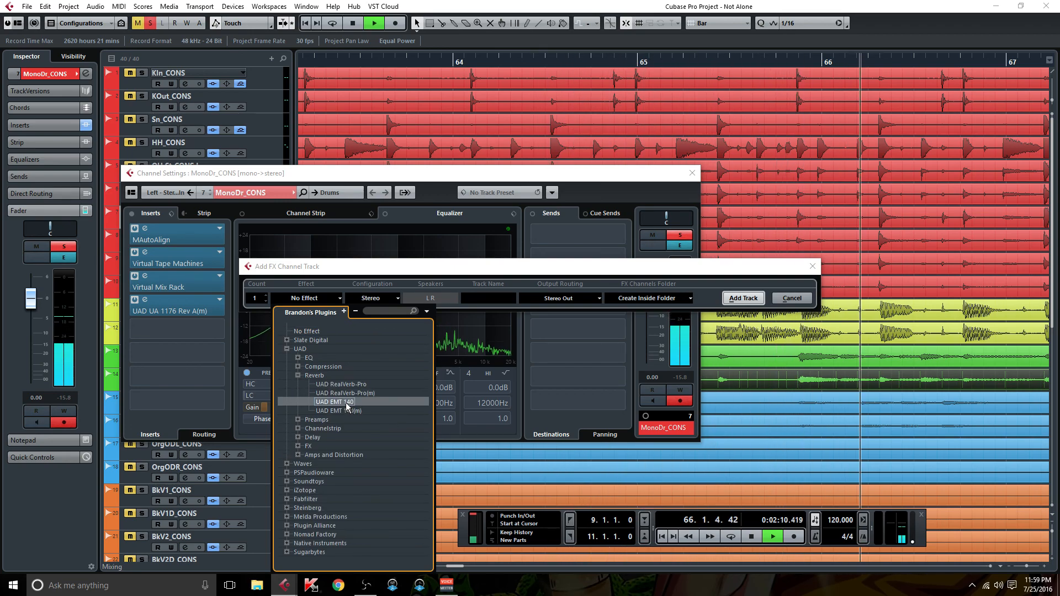
Route the new FX channel to the All FX group, name it "Room Plate", and create it
click(559, 299)
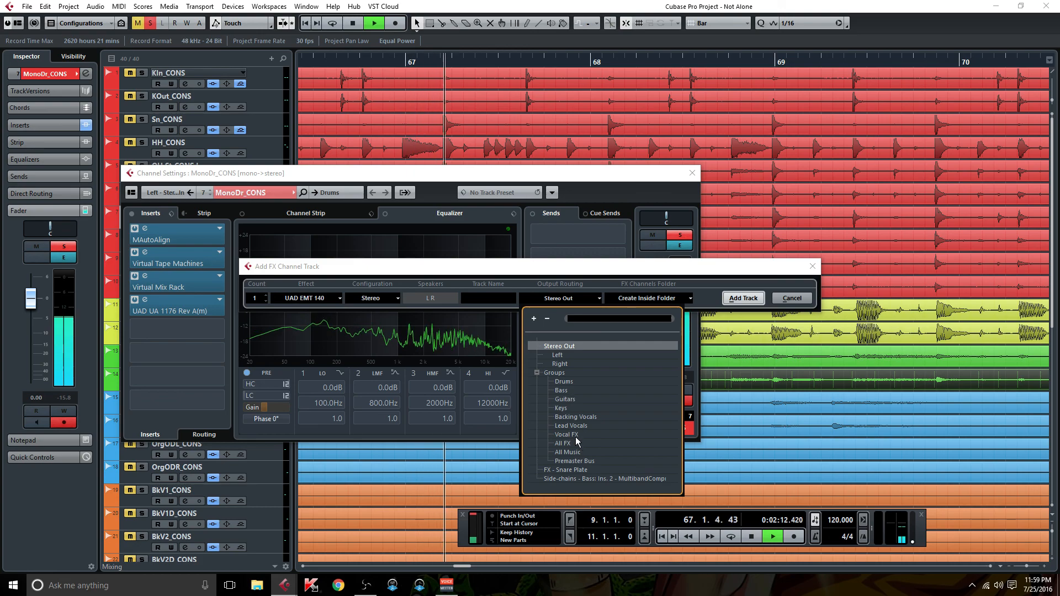
click(564, 444)
click(492, 298)
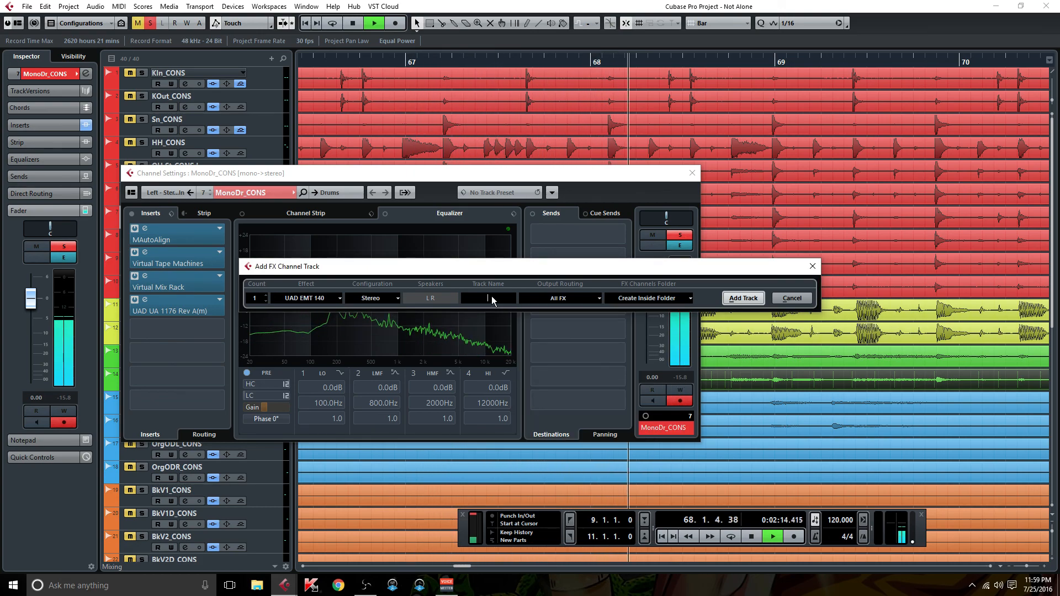
text(Room)
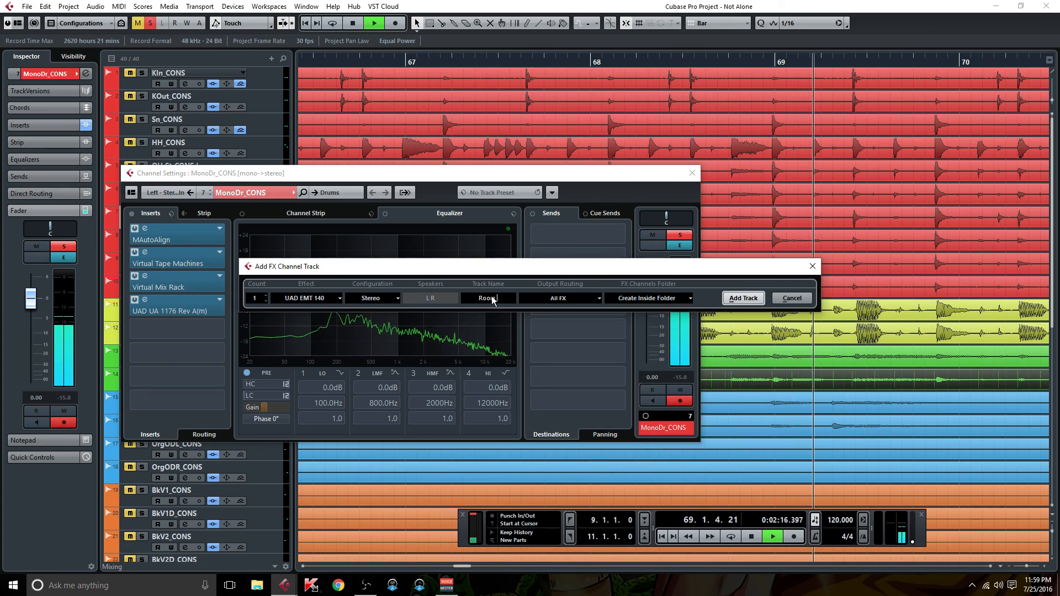
text( Plate)
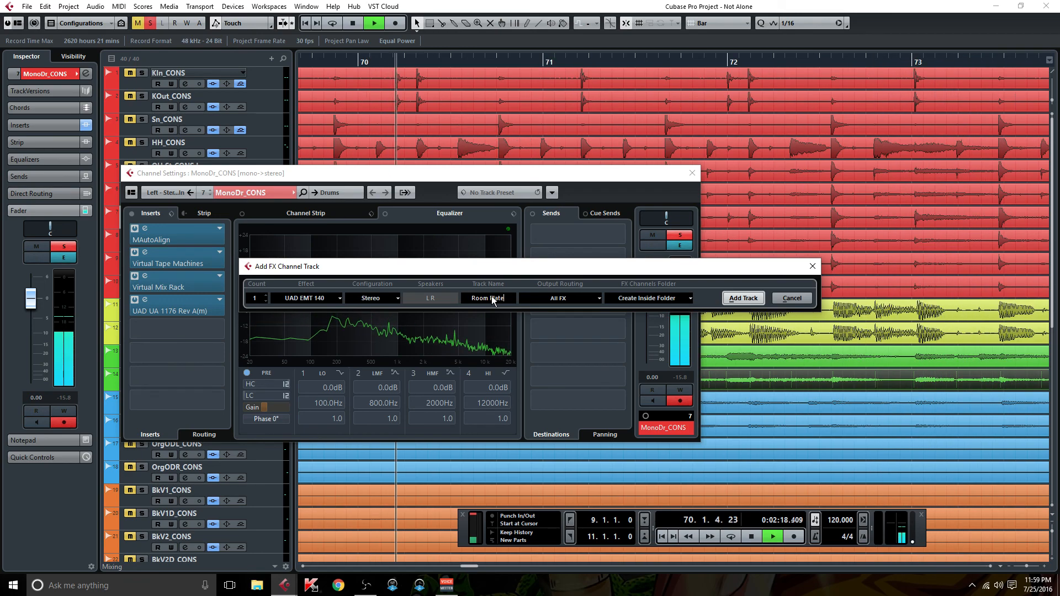
key(Return)
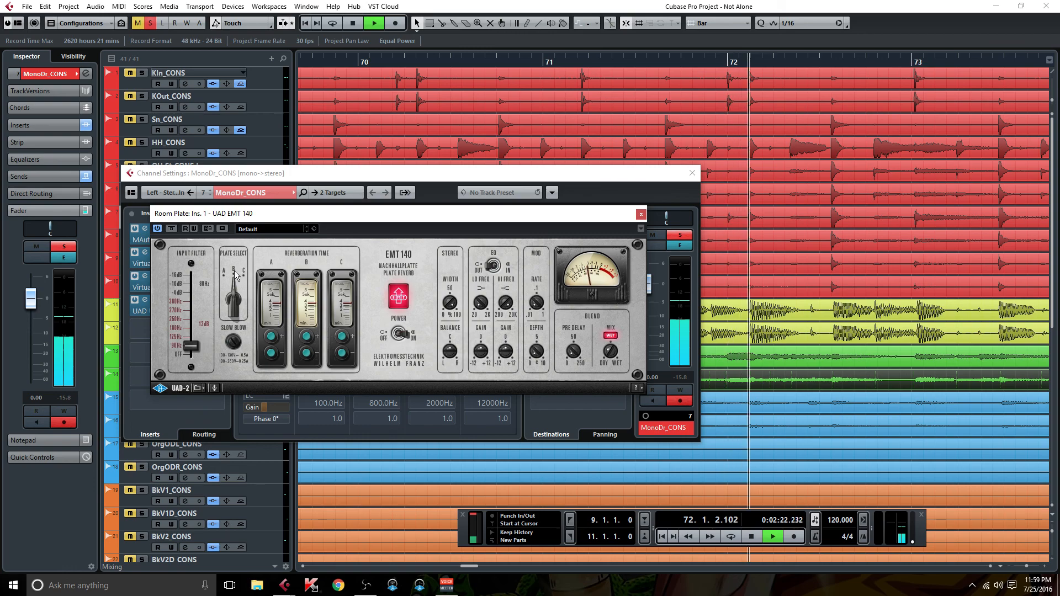
Solo the Room Plate channel, raise the EMT 140's input filter cutoff, and close the plug-in
click(692, 172)
scroll(167, 561, down, 10)
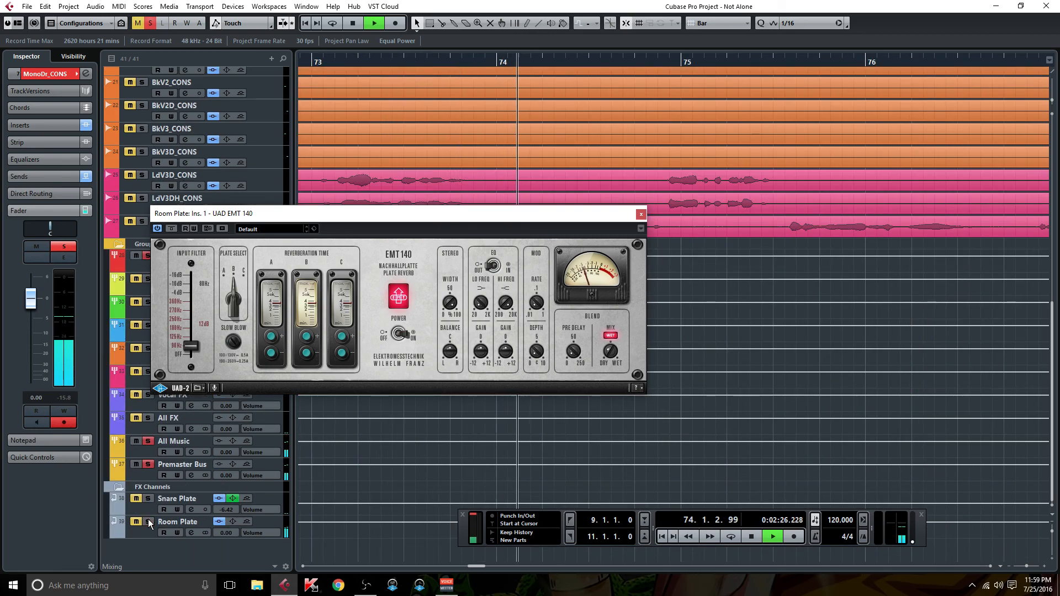
drag(191, 348, 197, 302)
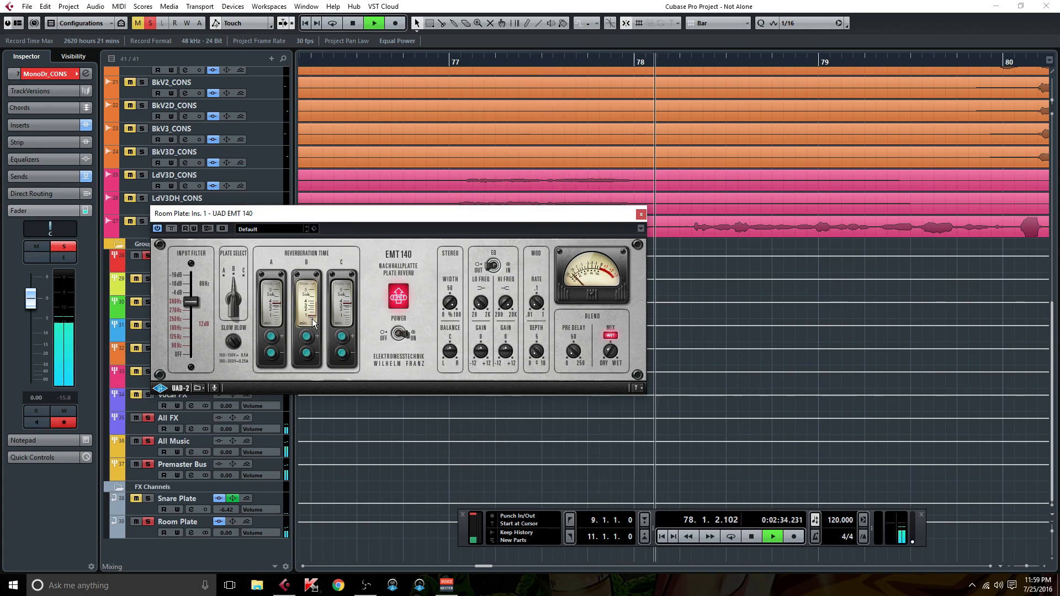
click(639, 214)
Cut Room Plate's EQ low band by 24 dB at 213.1 Hz and its high band by 24 dB at 11996 Hz
click(191, 532)
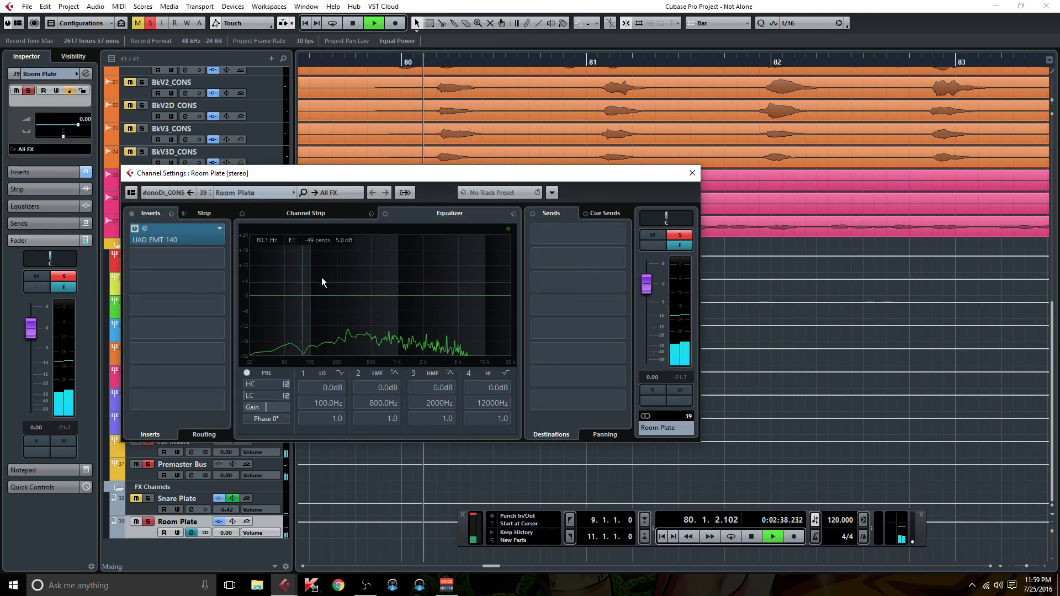
drag(259, 296, 338, 369)
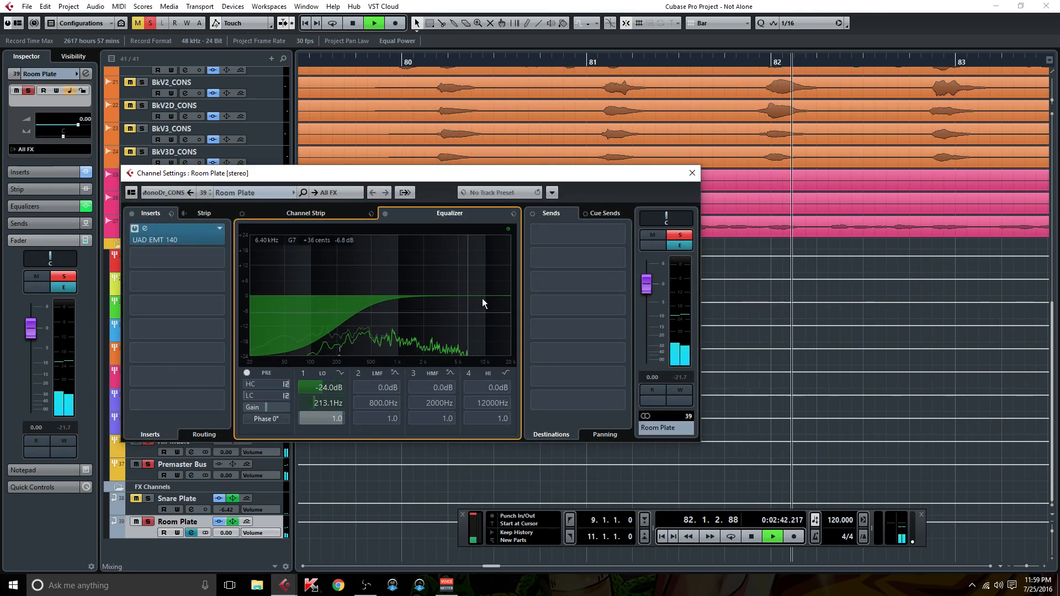
drag(491, 296, 491, 359)
Load DaTube on Room Plate, move it ahead of the UAD EMT 140, and close the plug-in
click(221, 257)
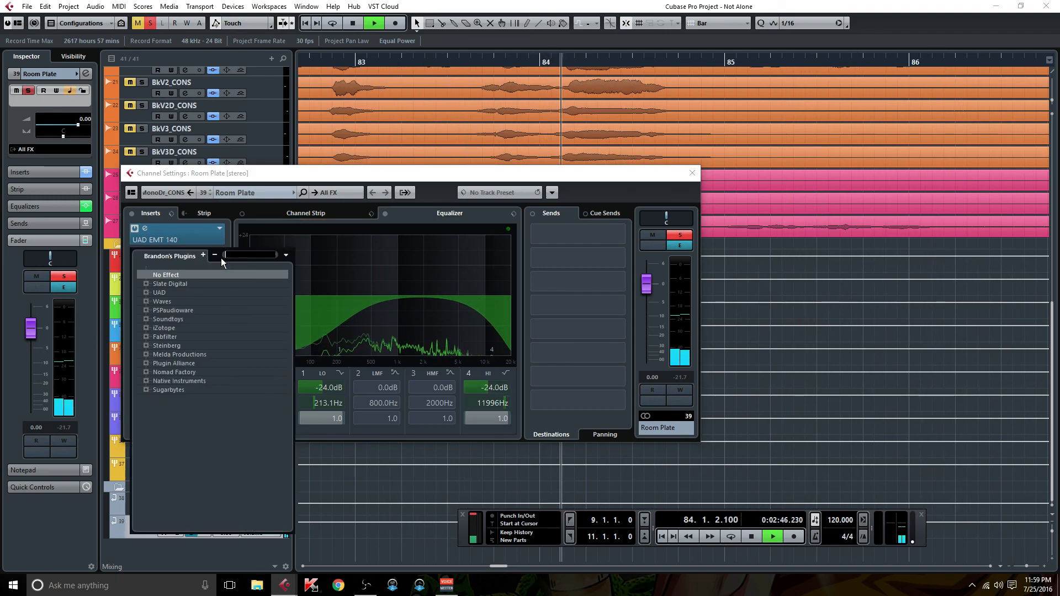
text(da)
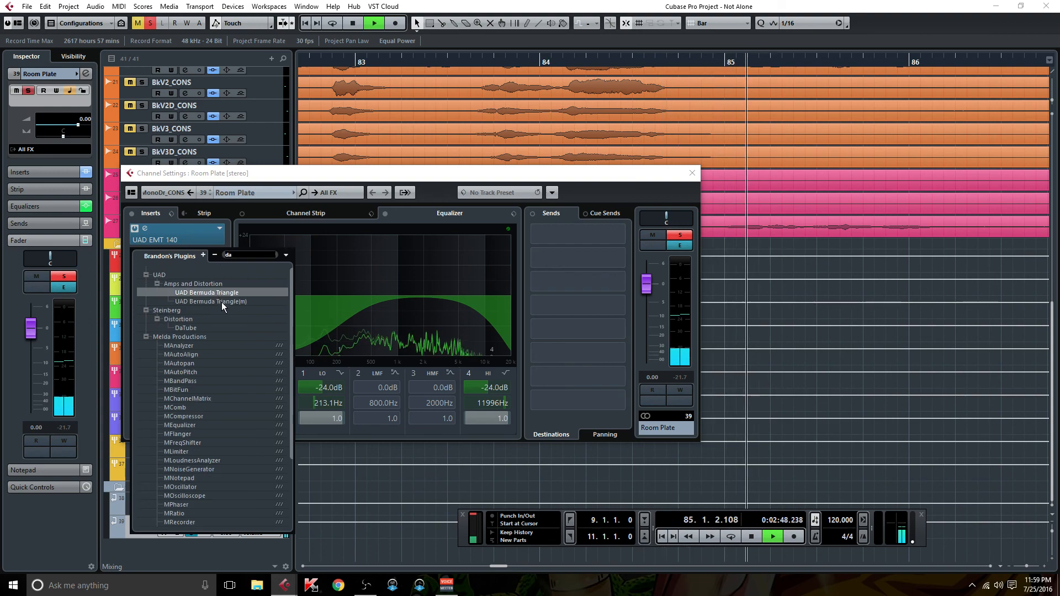
text(tu)
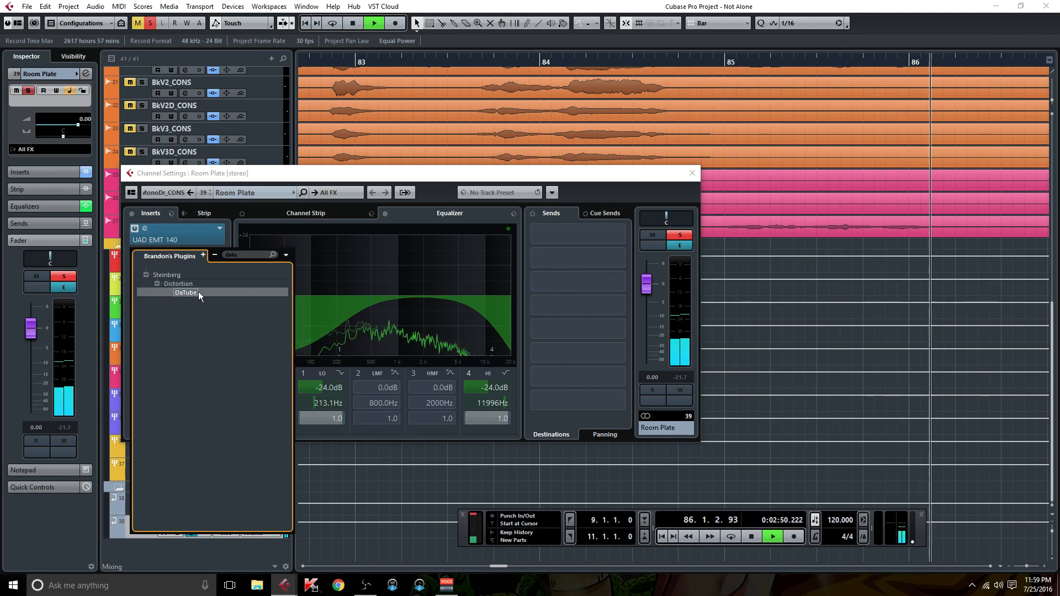
click(186, 293)
drag(168, 260, 169, 239)
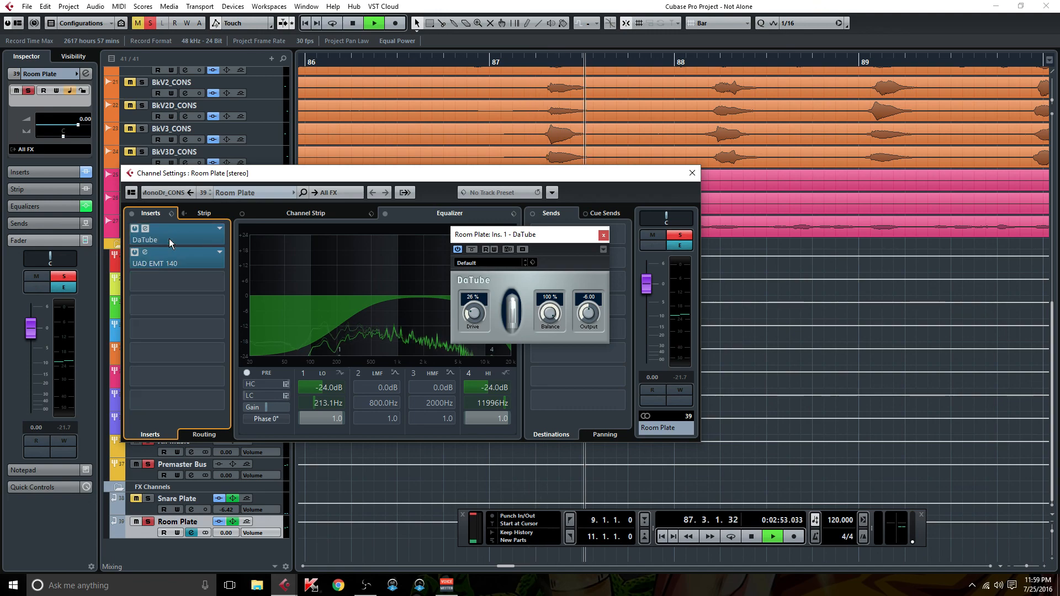
click(603, 237)
Lower the Room Plate fader to -7.91 dB and compare the sound with the channel muted and unmuted
drag(646, 283, 649, 310)
click(657, 236)
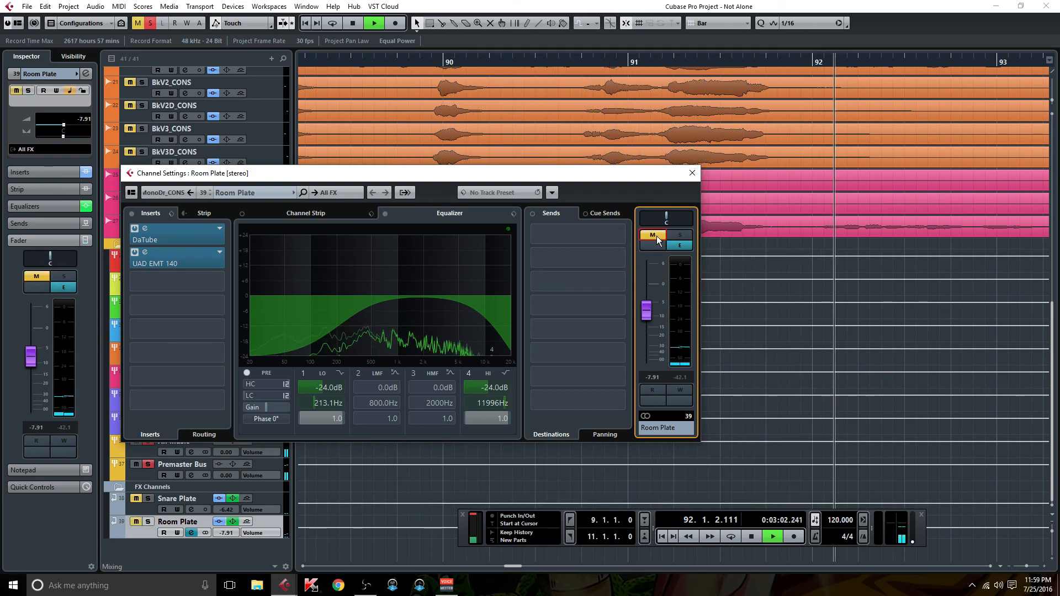
click(657, 236)
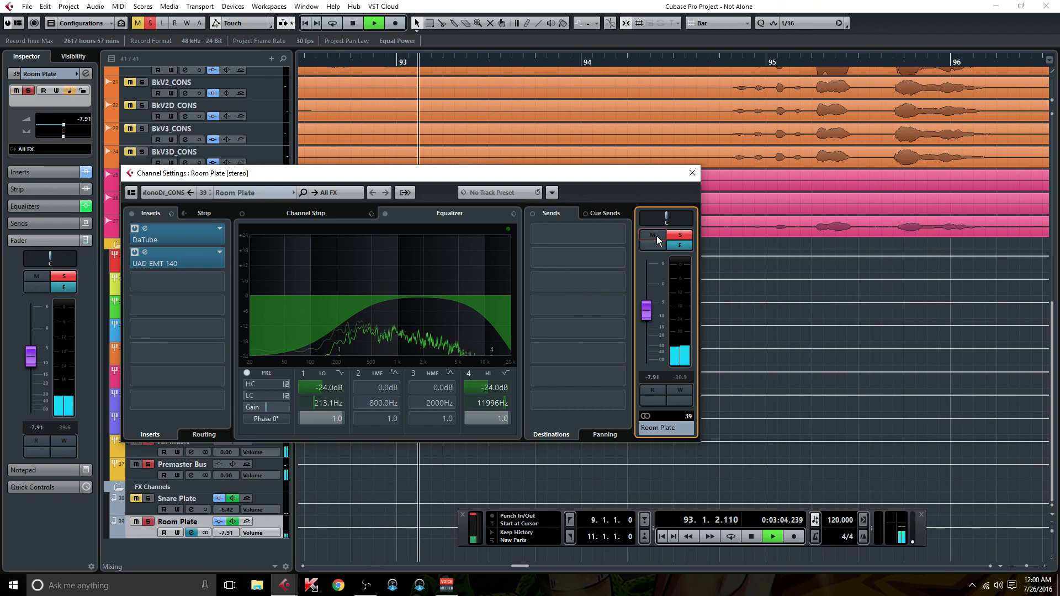
Solo the Drums group and Snare Plate, compare the drums with All FX muted and unmuted, and stop playback
click(151, 23)
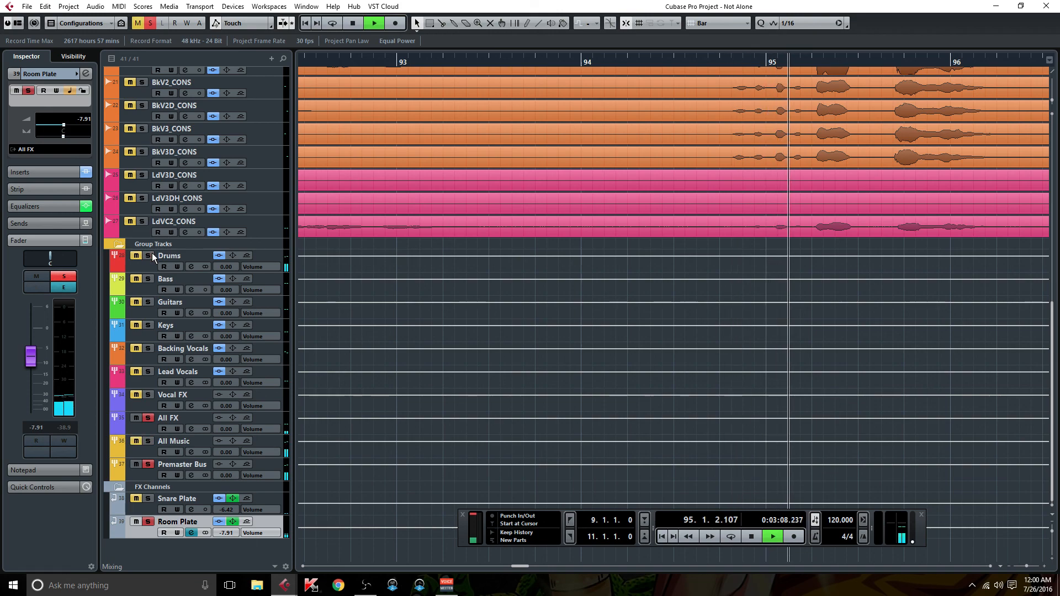
click(149, 499)
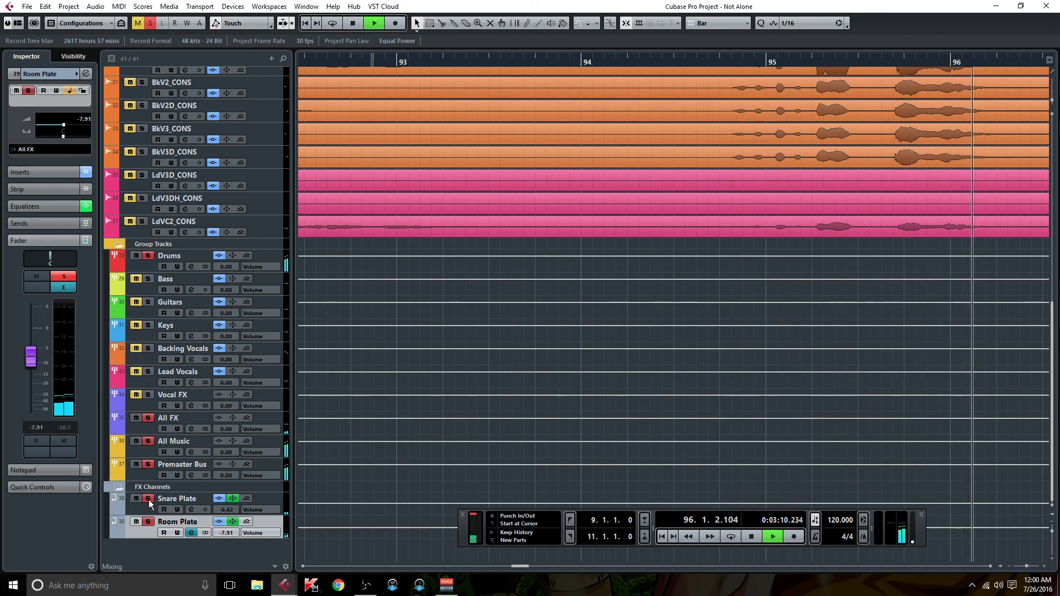
click(138, 420)
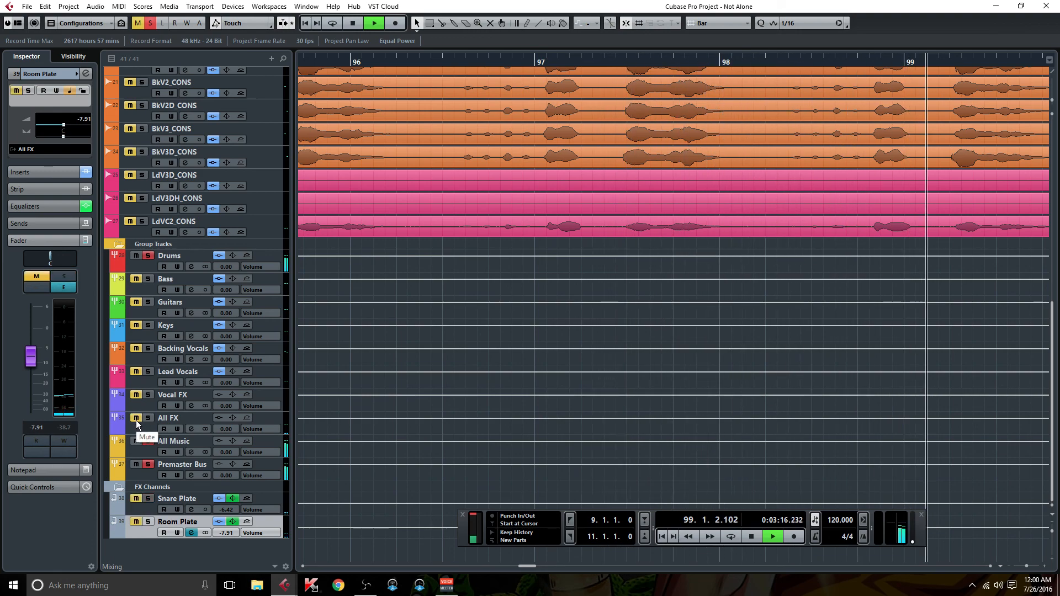
click(136, 420)
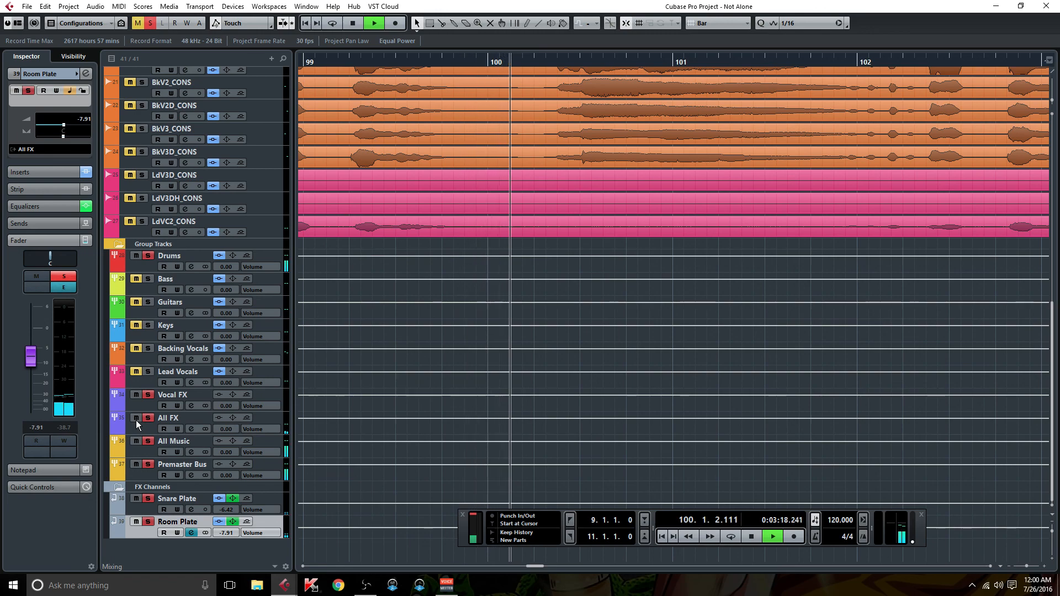
key(space)
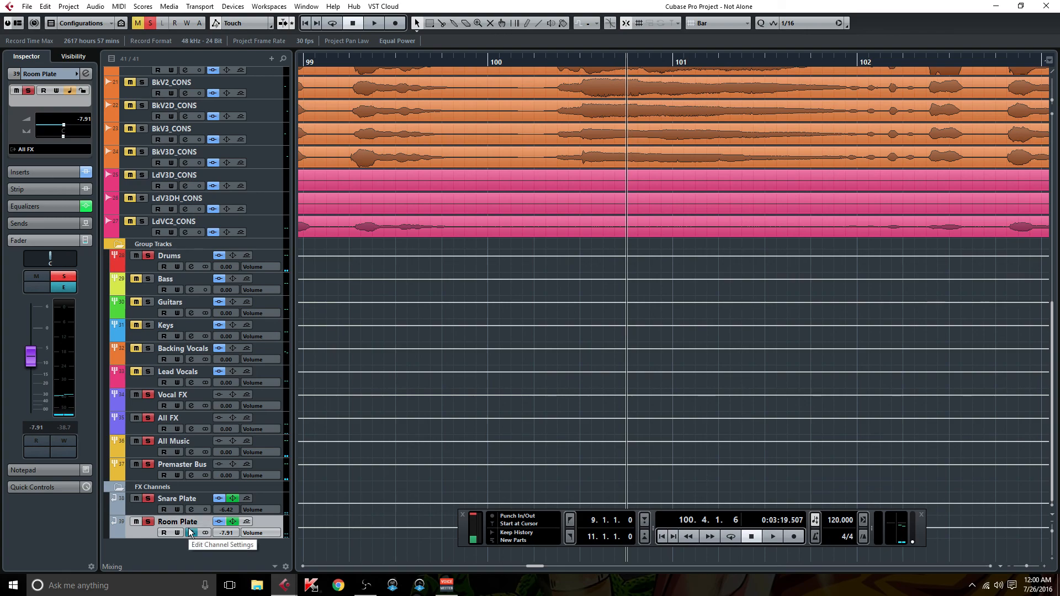
Review MonoDr_CONS's Virtual Mix Rack, UAD 1176 and Room Plate send settings, and close its channel settings
scroll(213, 503, up, 10)
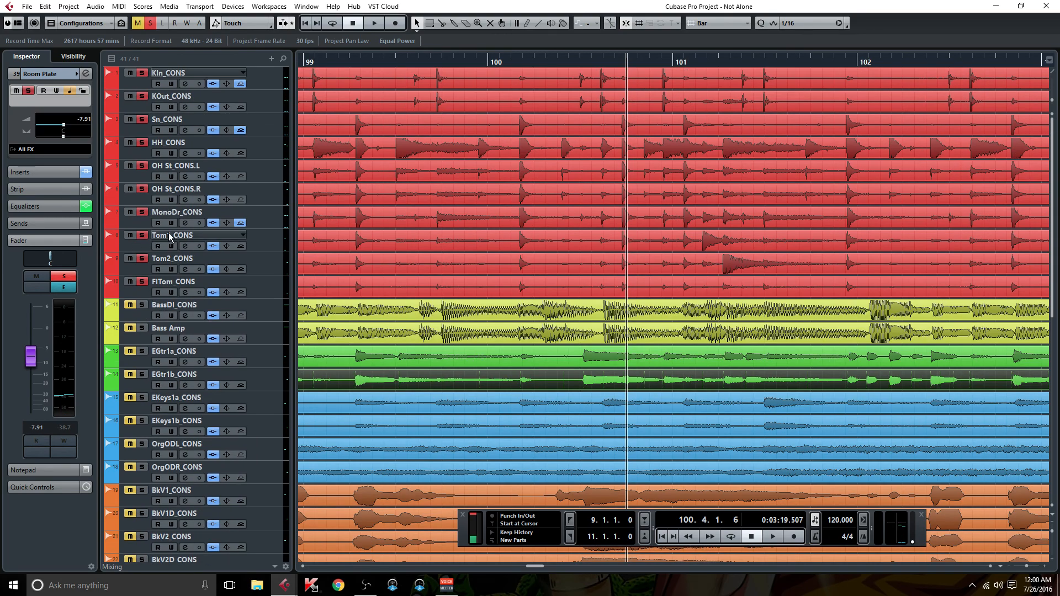
click(184, 223)
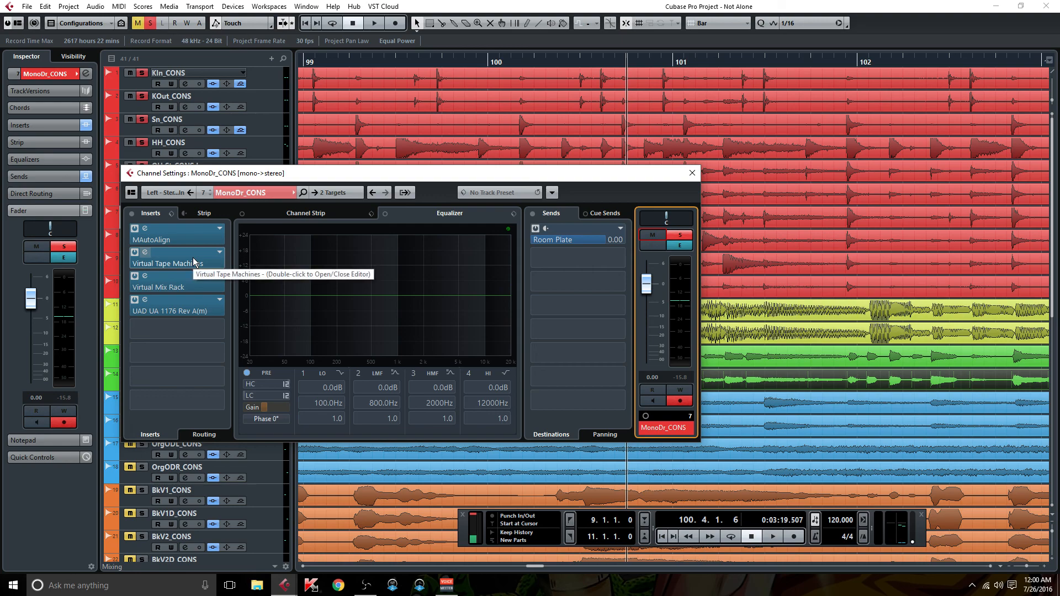
click(174, 287)
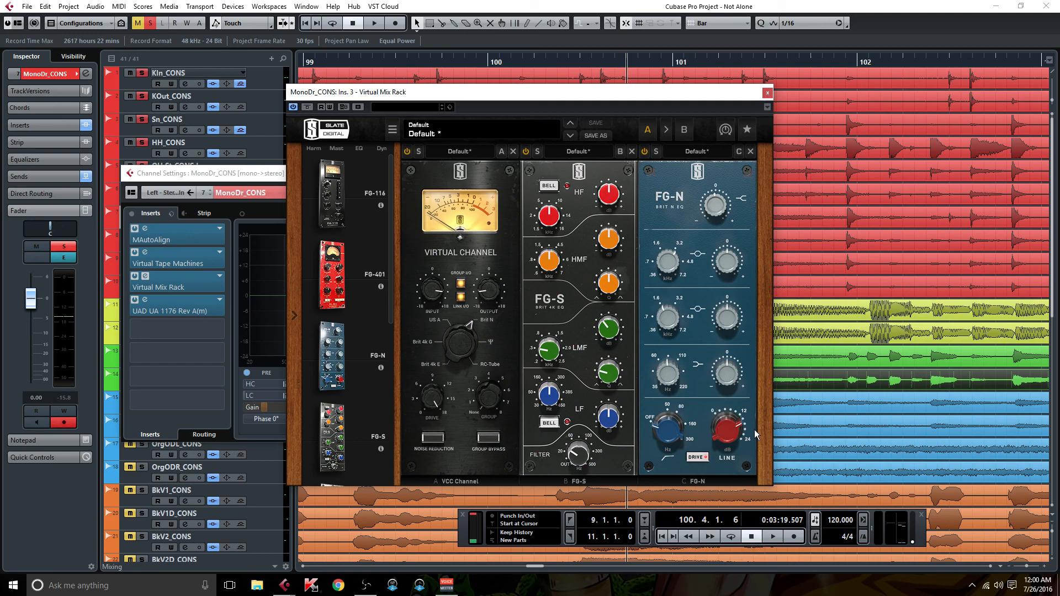
click(767, 93)
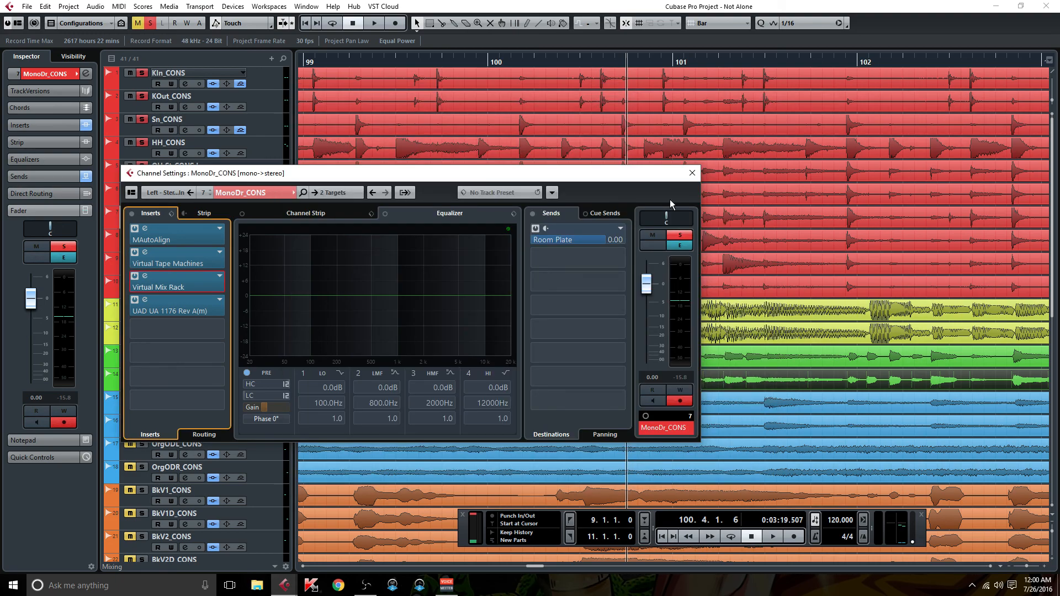
click(173, 313)
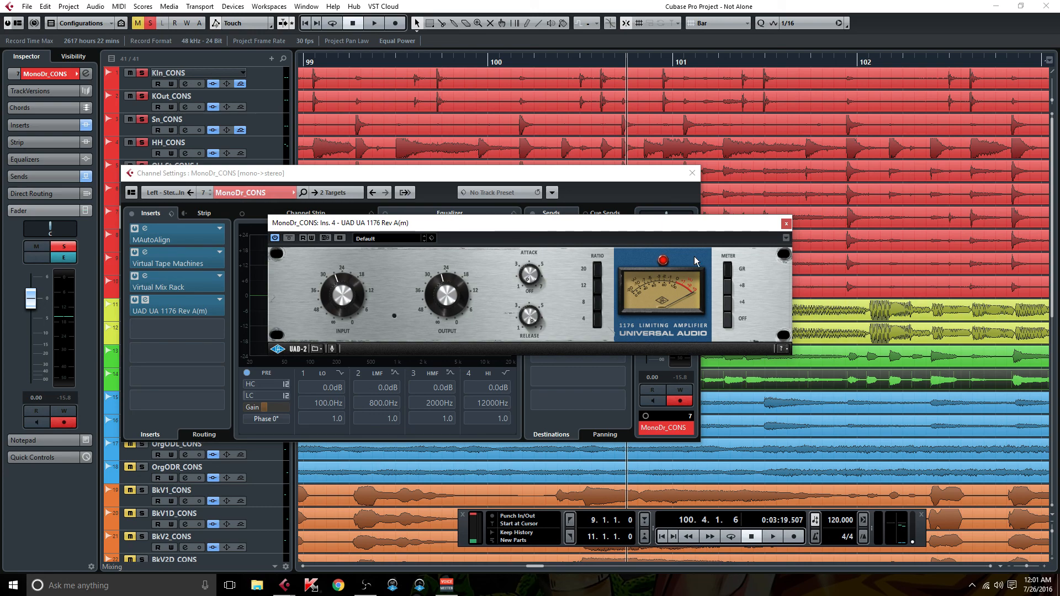
click(785, 223)
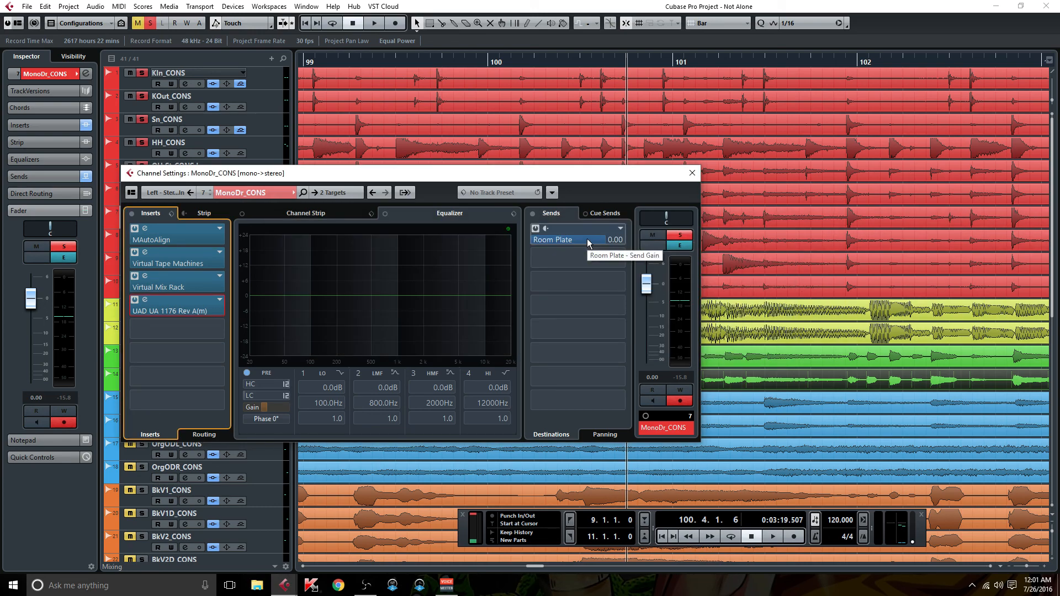
click(692, 174)
scroll(189, 343, down, 10)
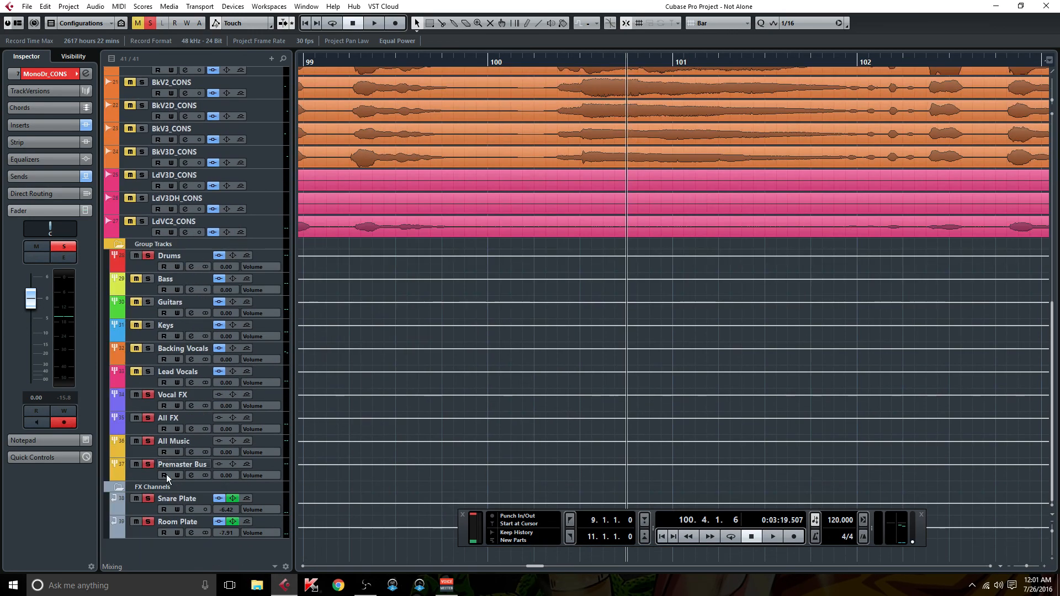
click(190, 531)
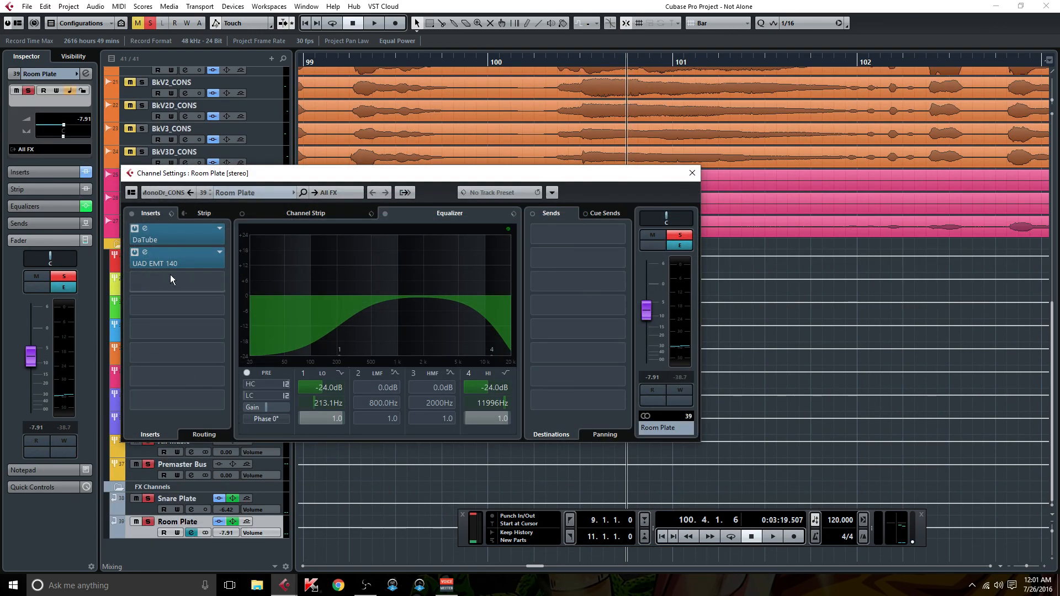
click(170, 236)
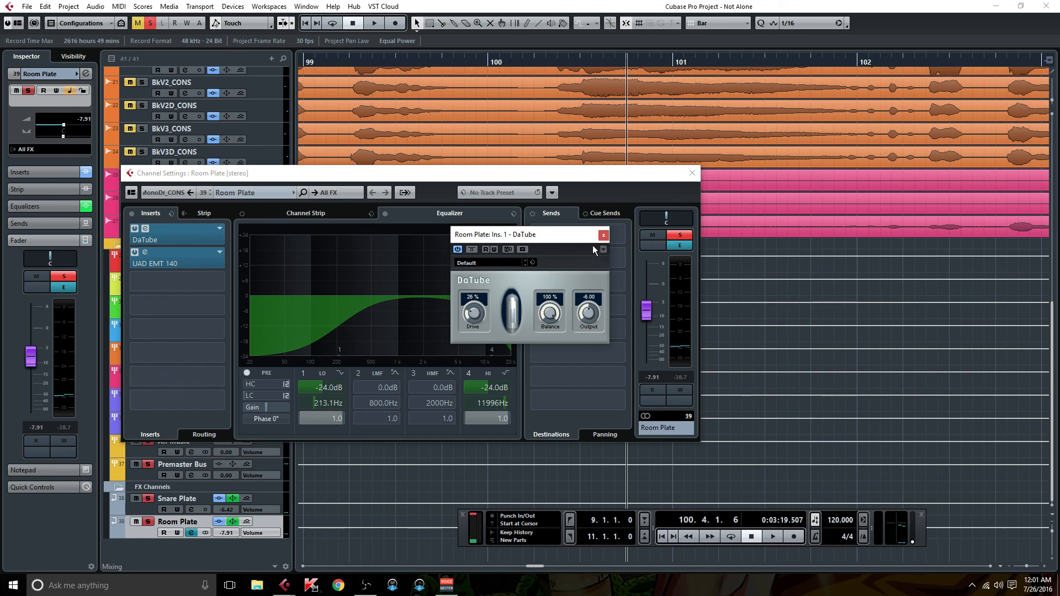
click(604, 236)
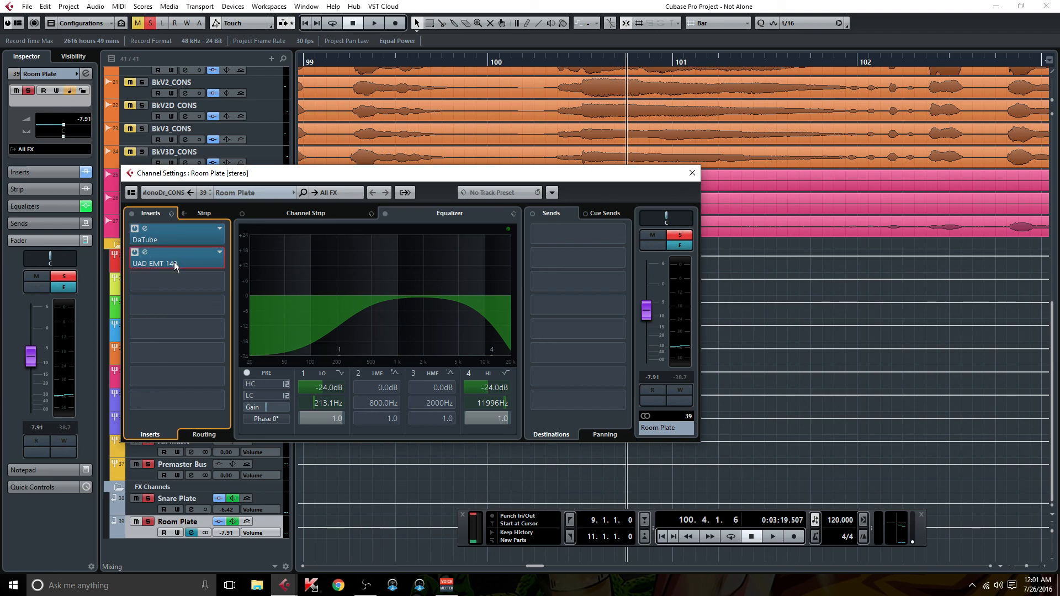
click(174, 262)
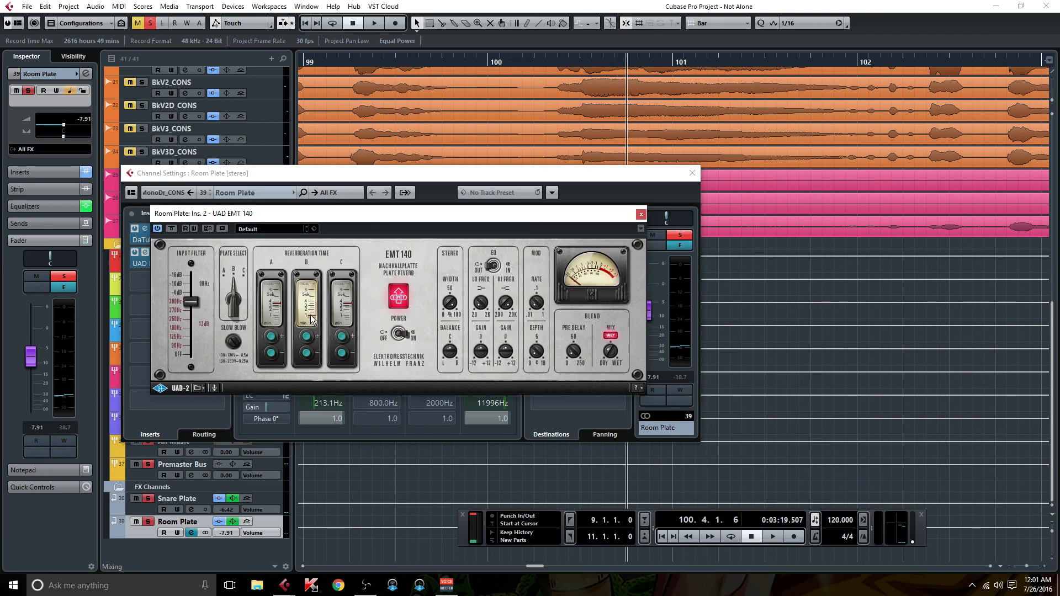
click(640, 214)
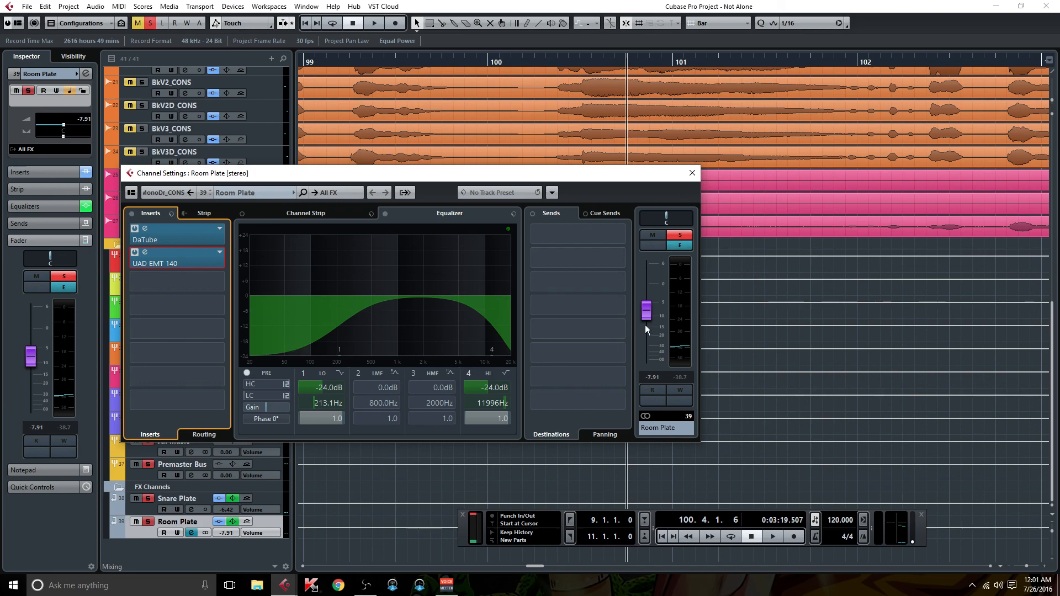
click(691, 173)
click(110, 485)
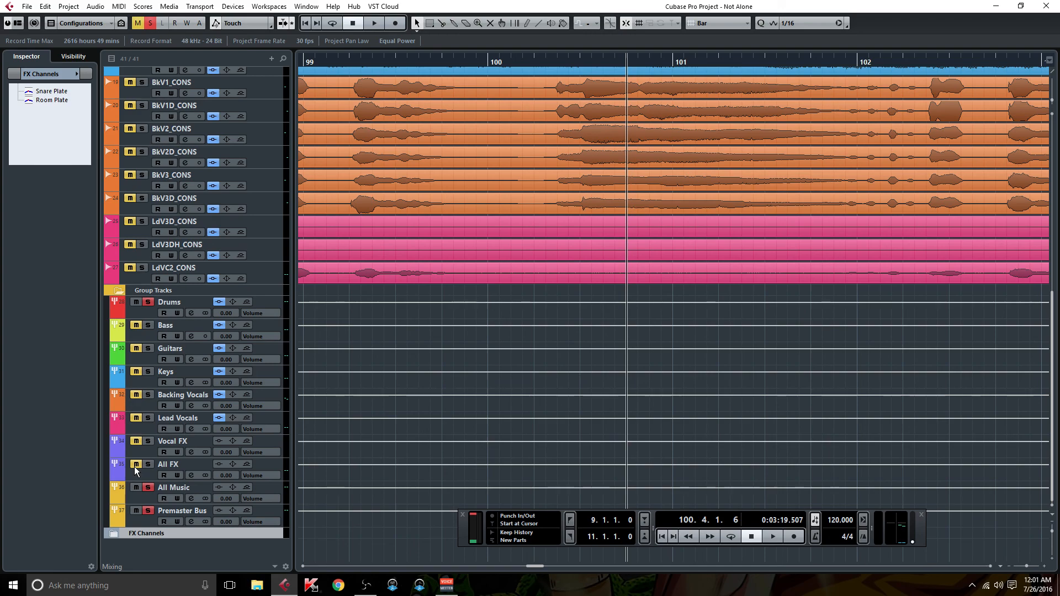
Clear all active solos and solo only the Drums group
scroll(136, 470, up, 10)
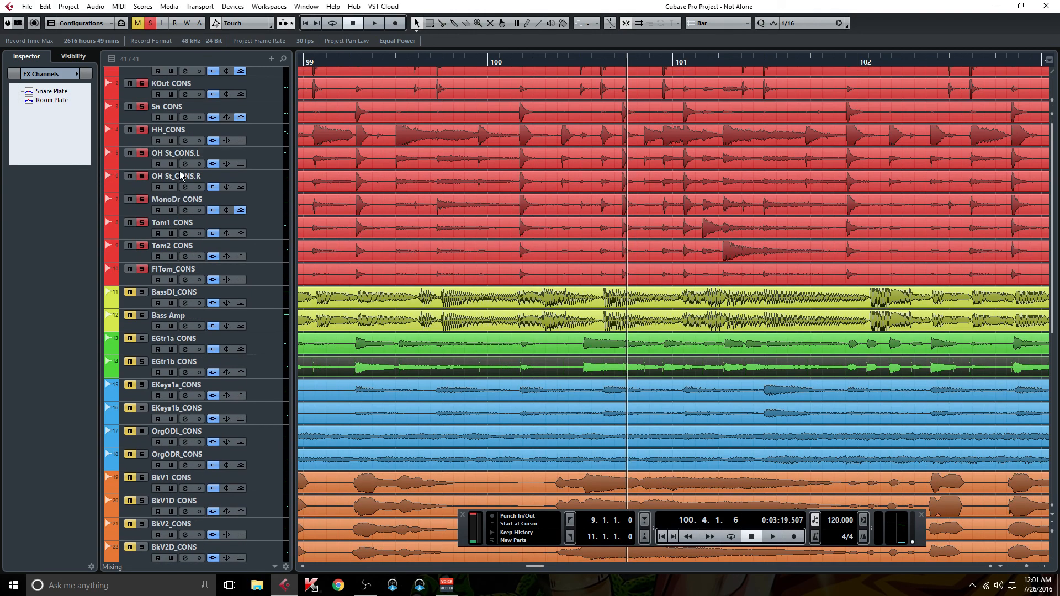
scroll(180, 168, down, 8)
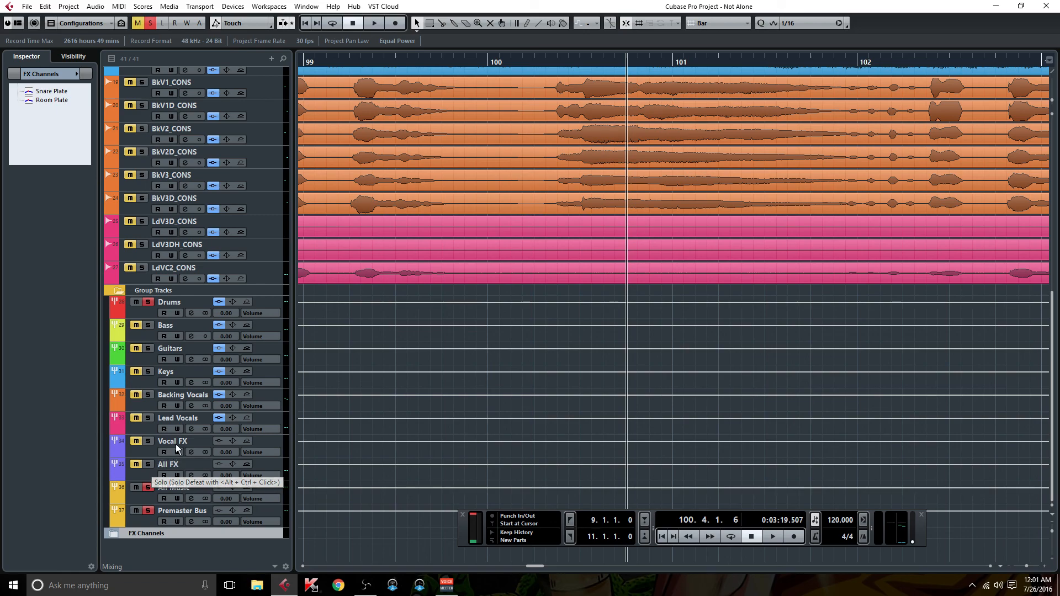
scroll(175, 399, up, 10)
click(149, 24)
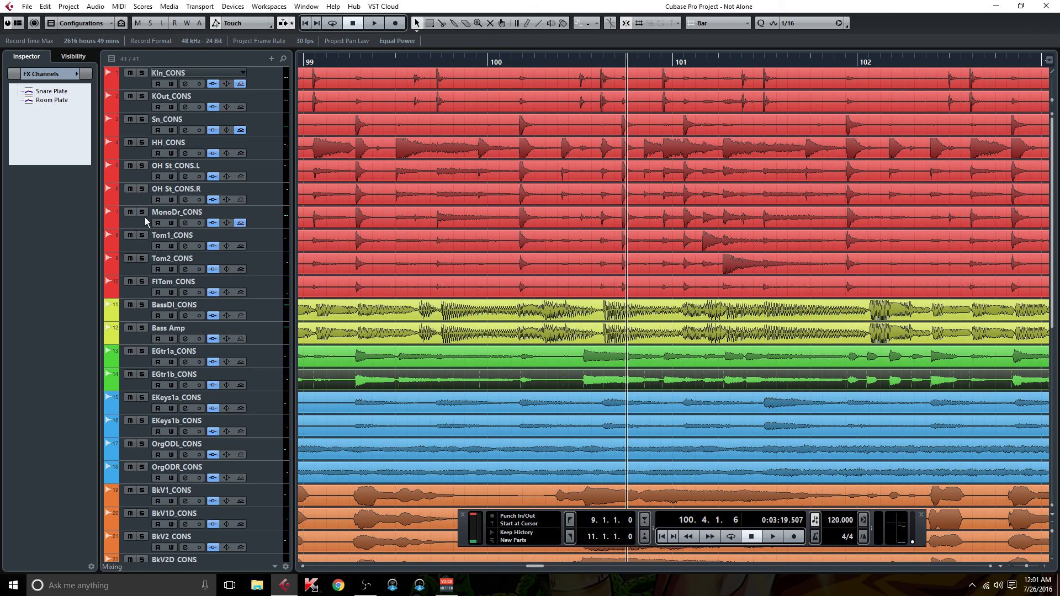
scroll(160, 383, down, 10)
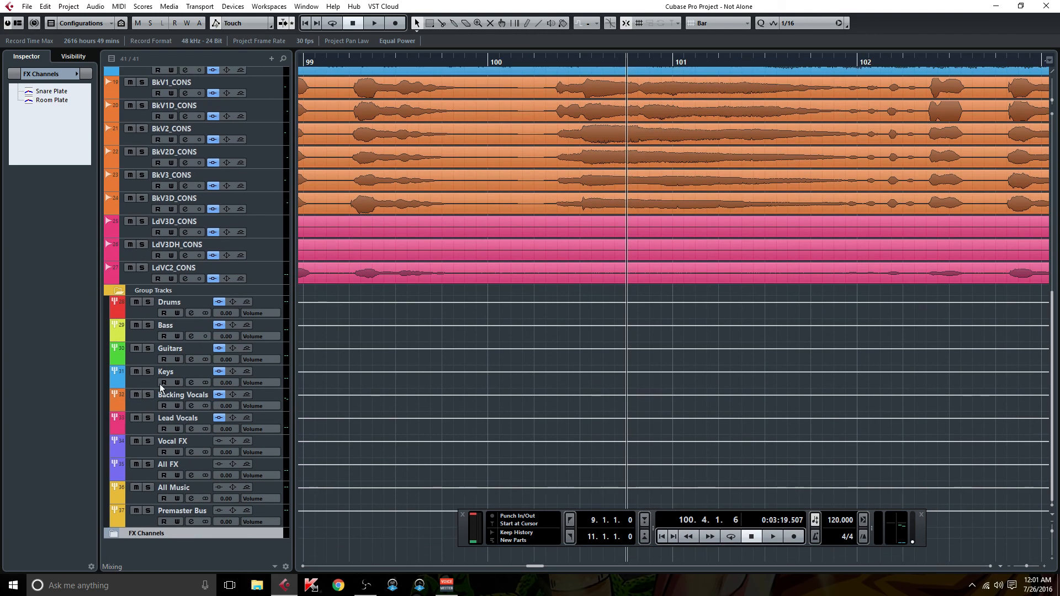
click(148, 302)
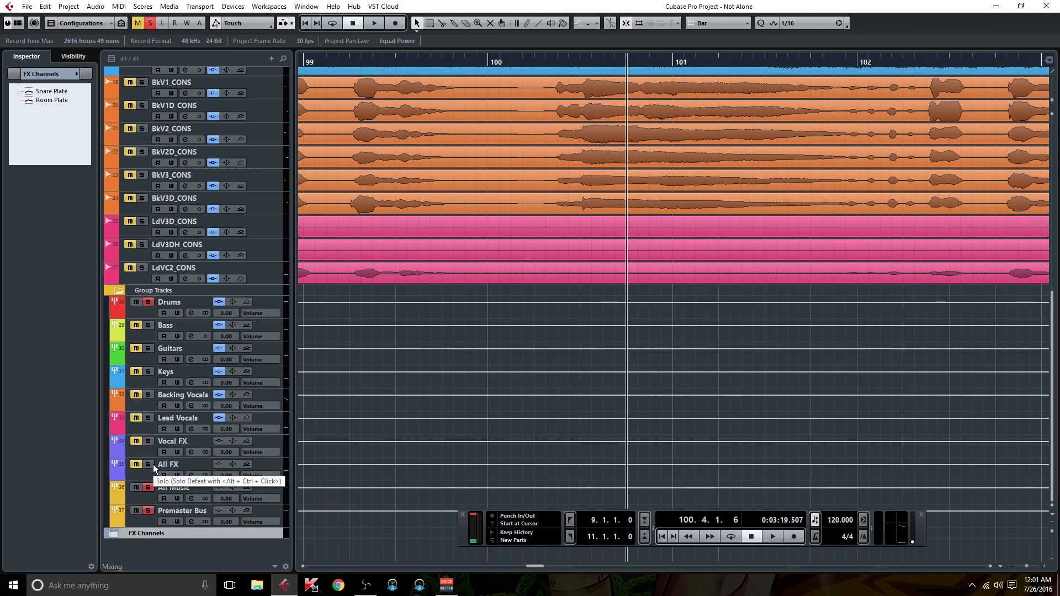
Expand the FX Channels folder and compare the soloed drums with and without All FX, restarting playback from the song's beginning
click(114, 532)
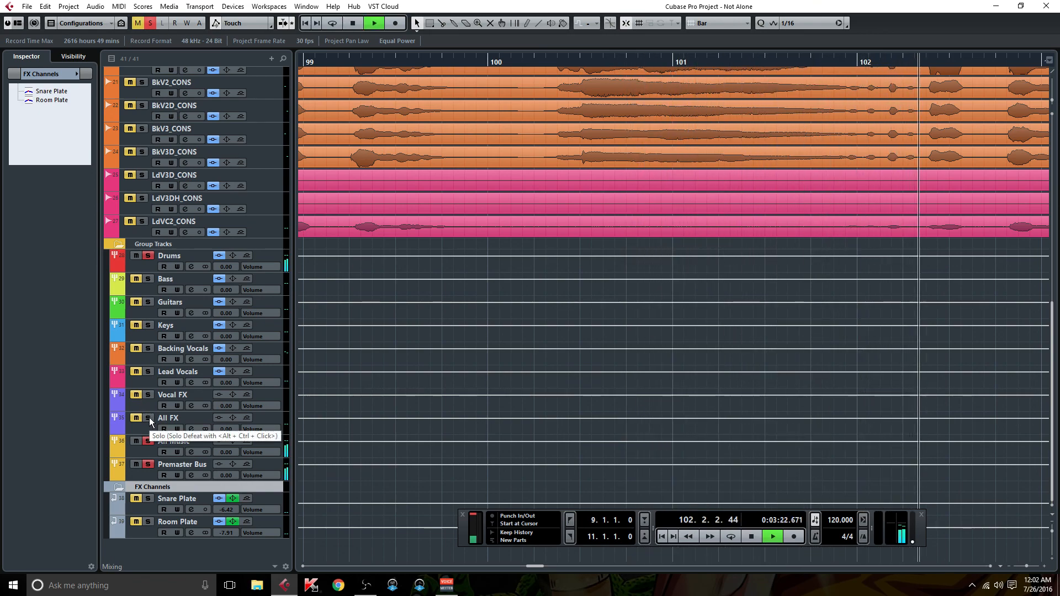
click(149, 417)
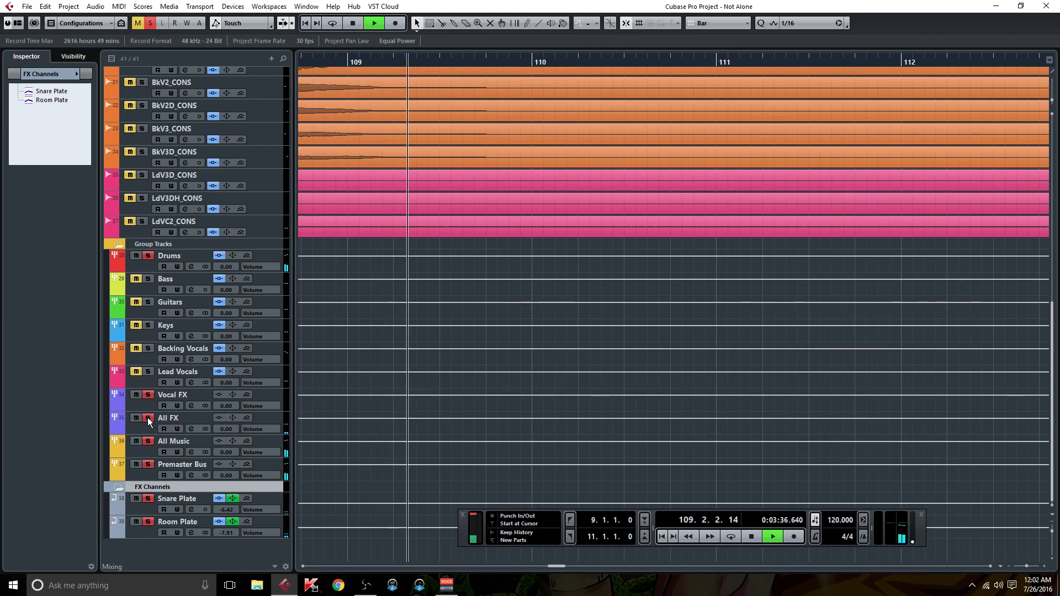
key(KP_Decimal)
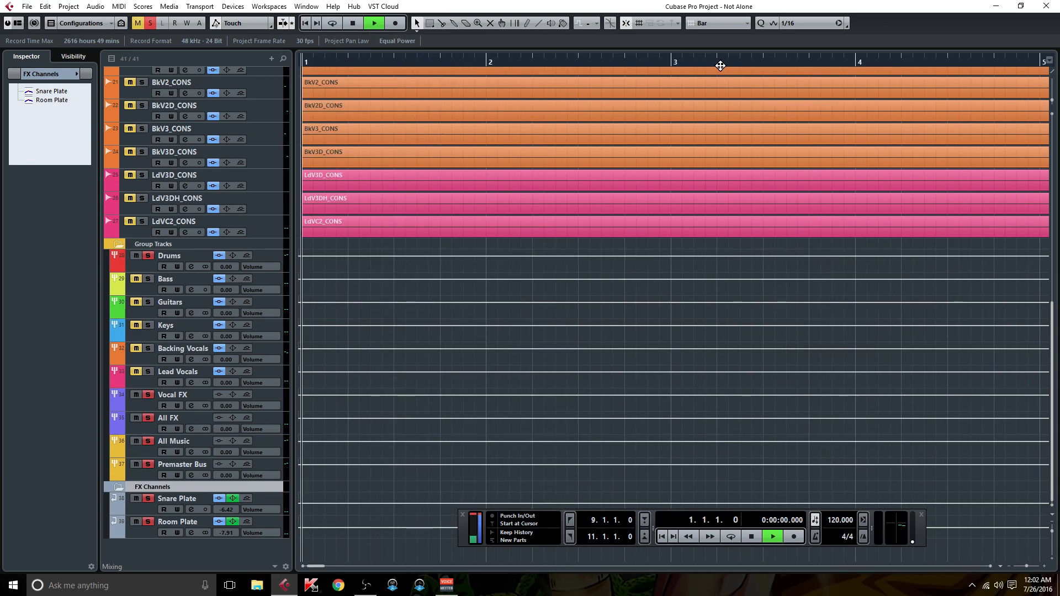
key(KP_1)
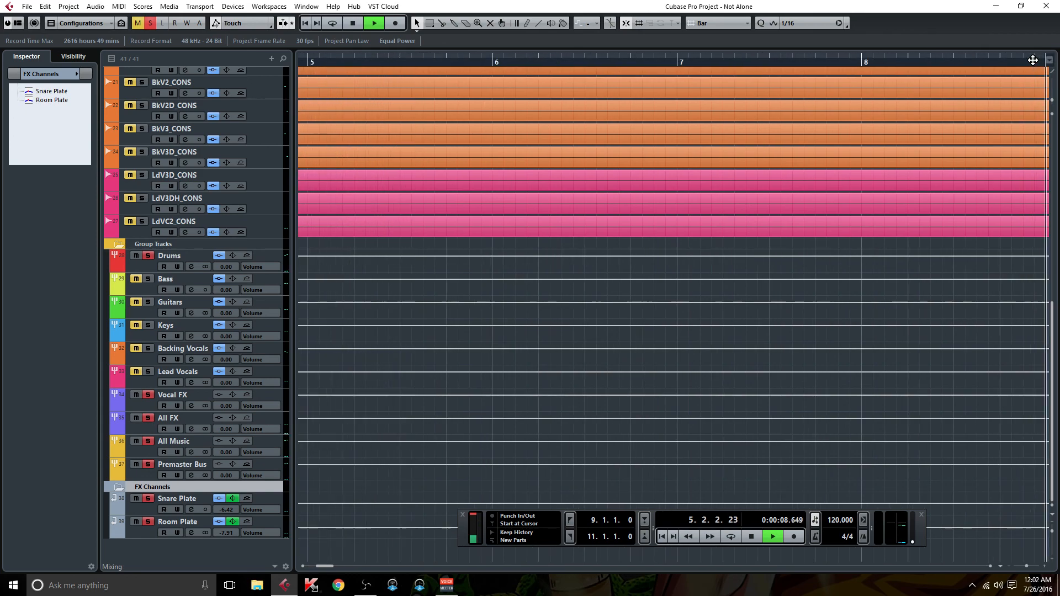
click(147, 417)
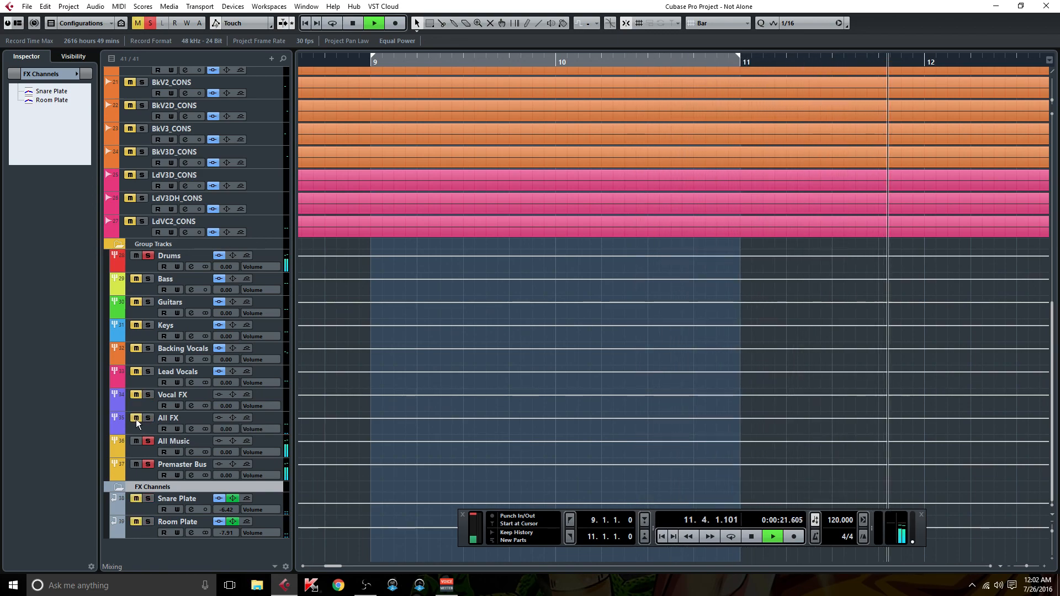
click(137, 419)
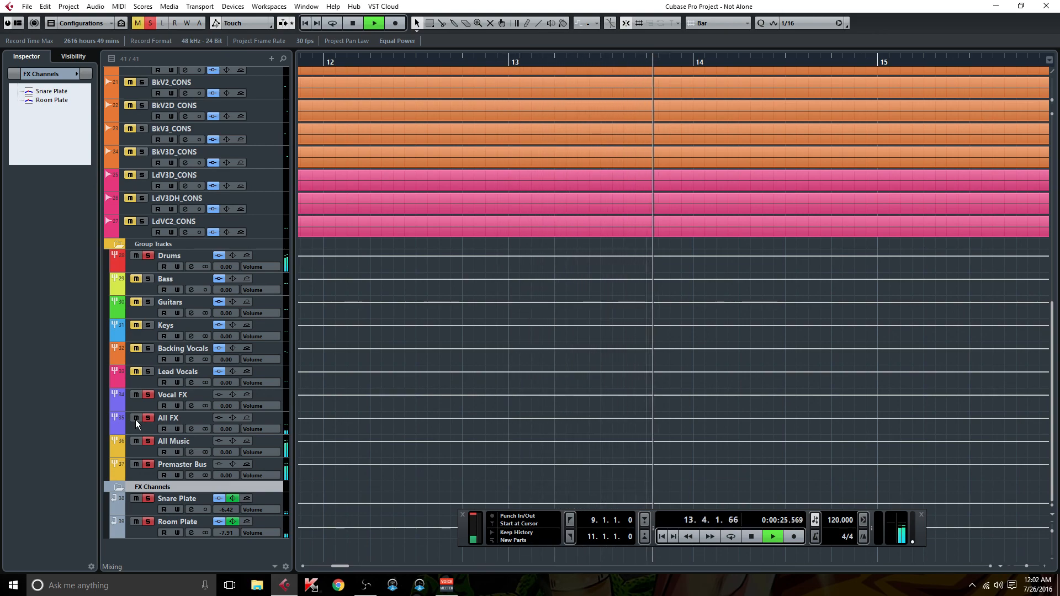
Clear all mutes and solos, and compare the full mix with the All FX group muted and unmuted
click(138, 23)
click(149, 22)
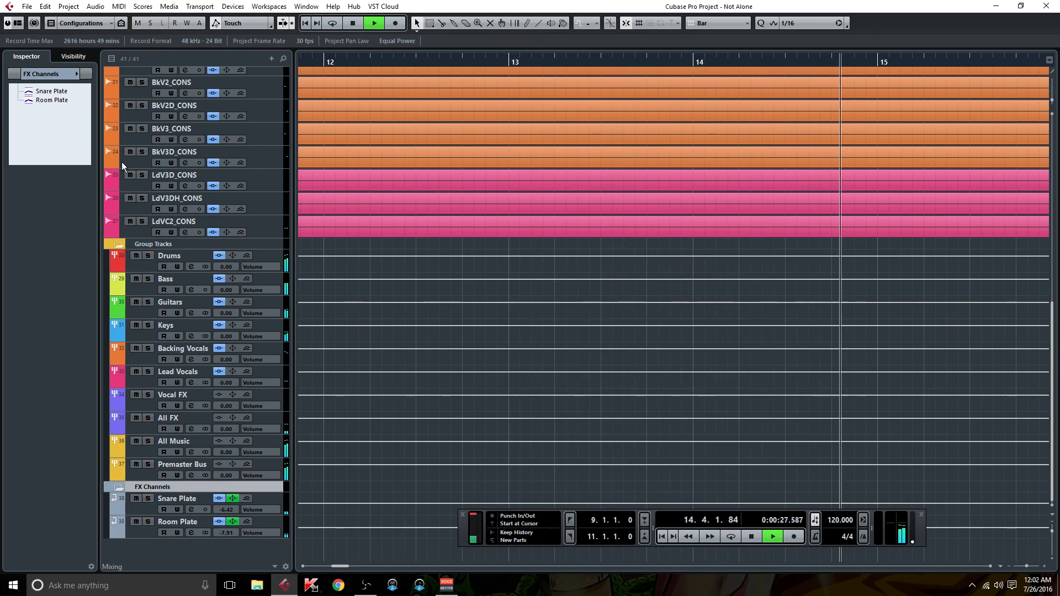
click(137, 418)
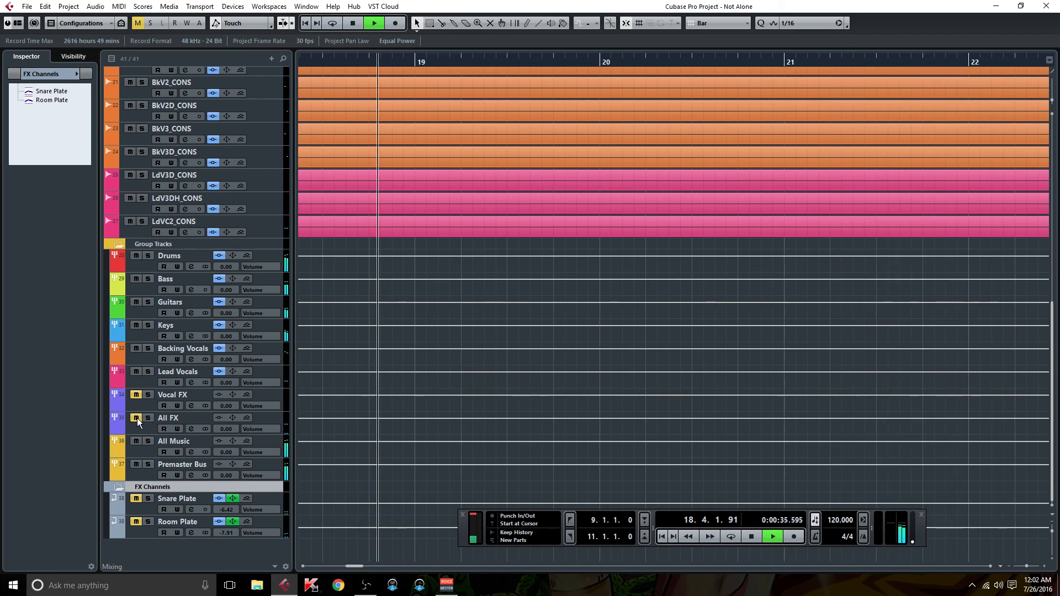
click(136, 418)
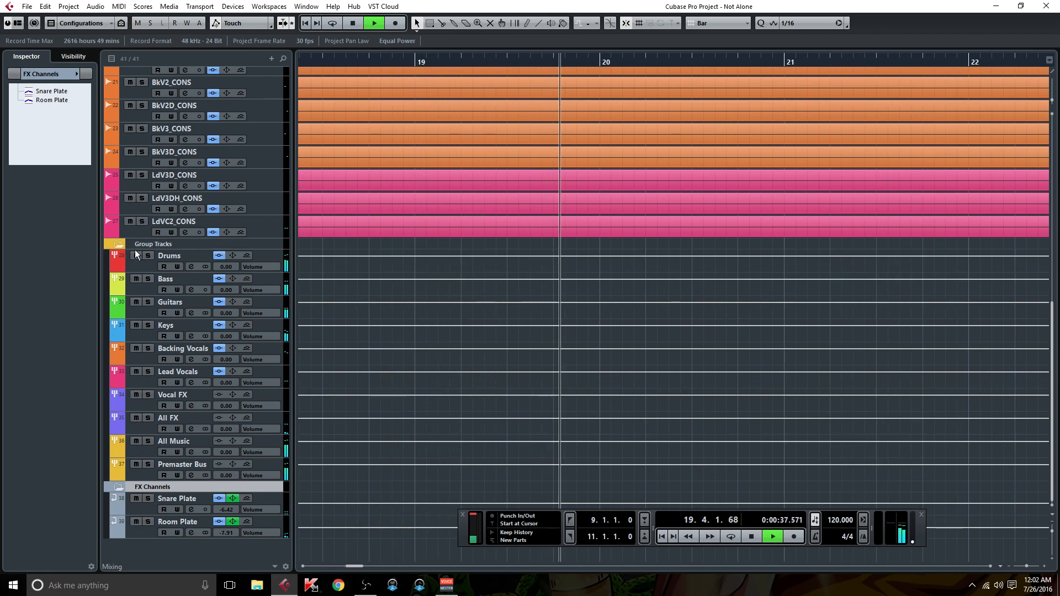
Collapse the Group Tracks and FX Channels folders and stop playback
click(119, 244)
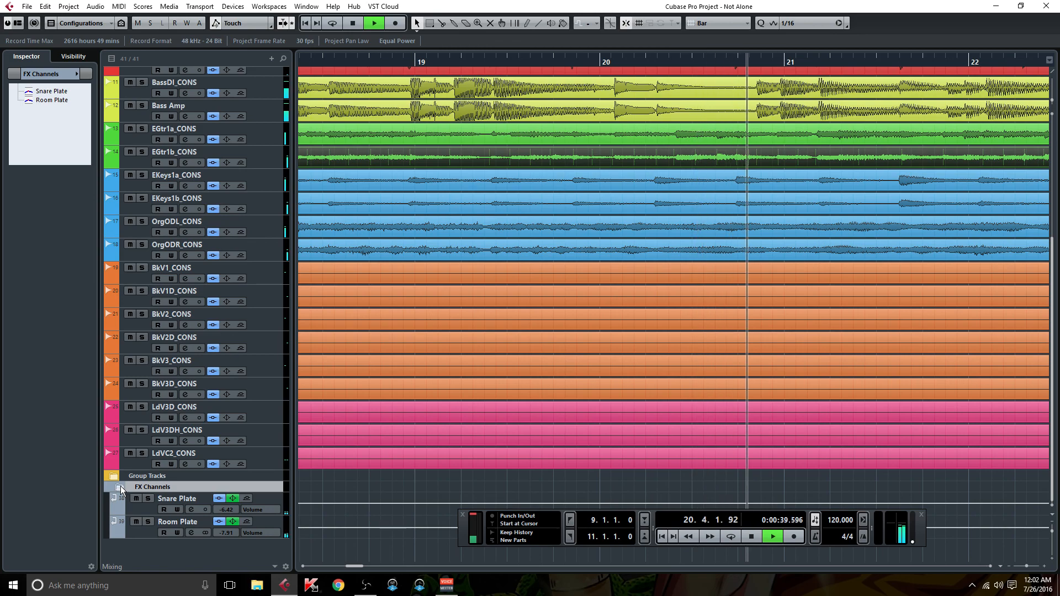
key(space)
scroll(180, 423, up, 6)
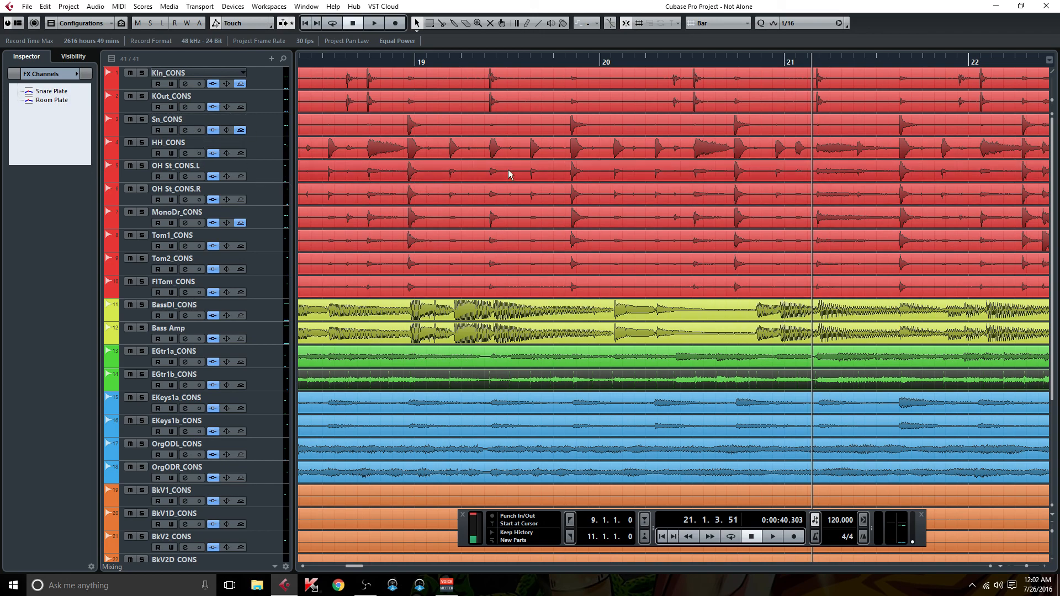
scroll(181, 303, down, 4)
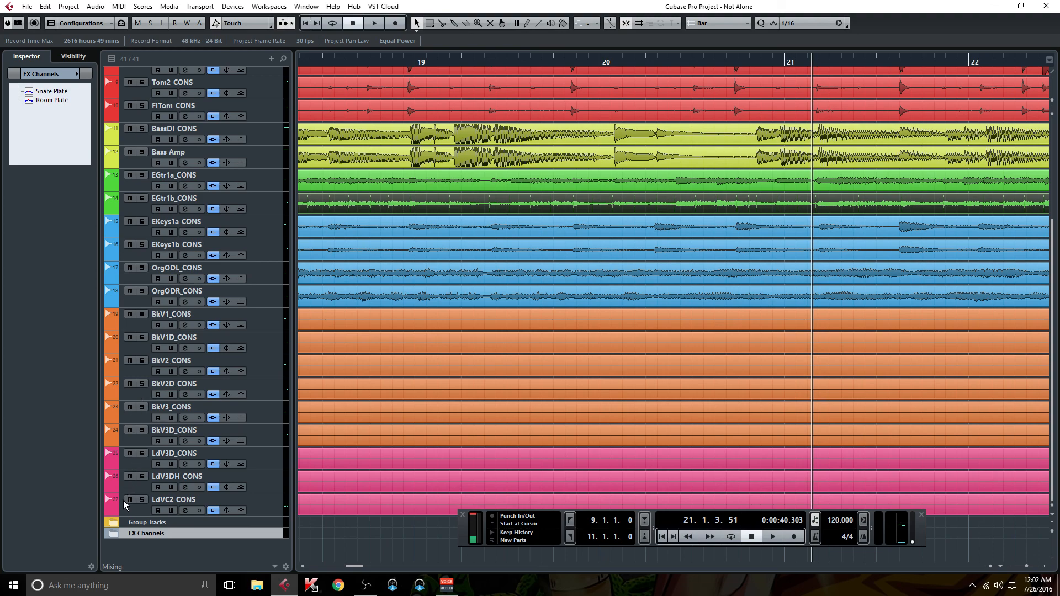
Expand the Group Tracks folder, solo the Drums group and place the playhead at bar 8
click(113, 522)
click(147, 534)
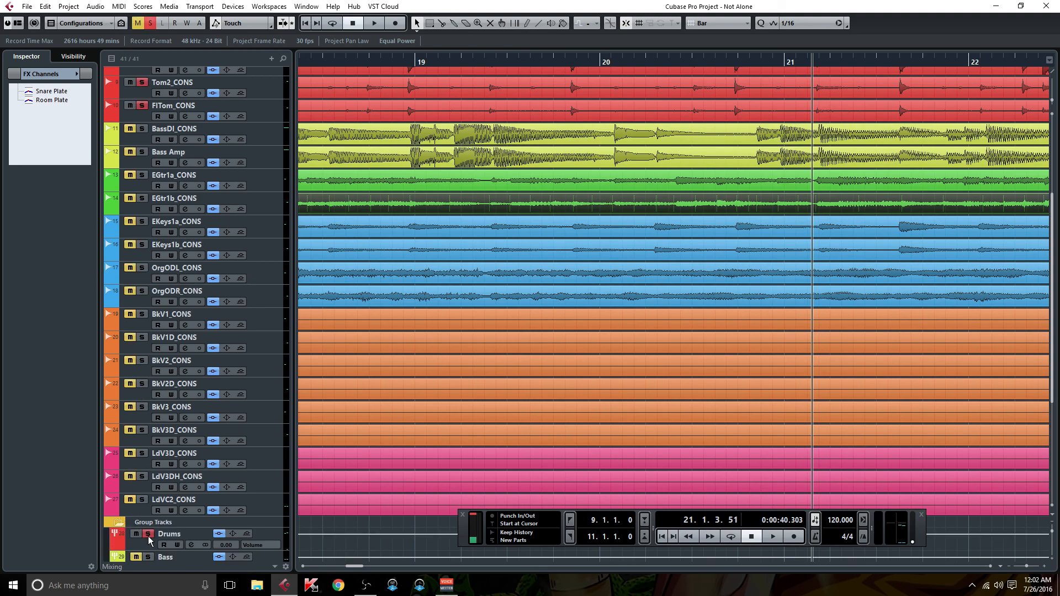
scroll(337, 357, up, 4)
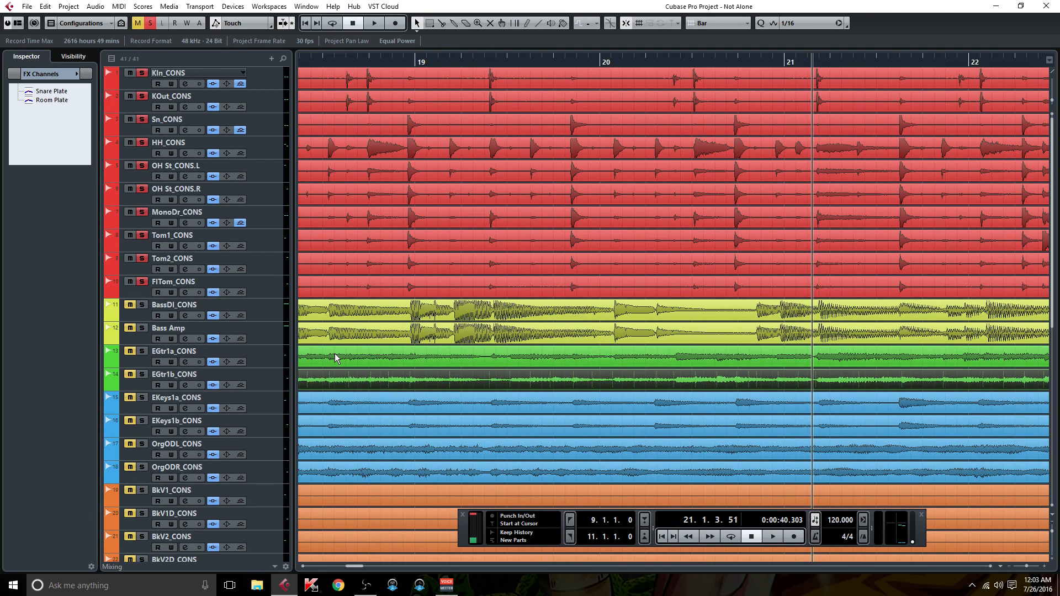
drag(353, 568, 327, 569)
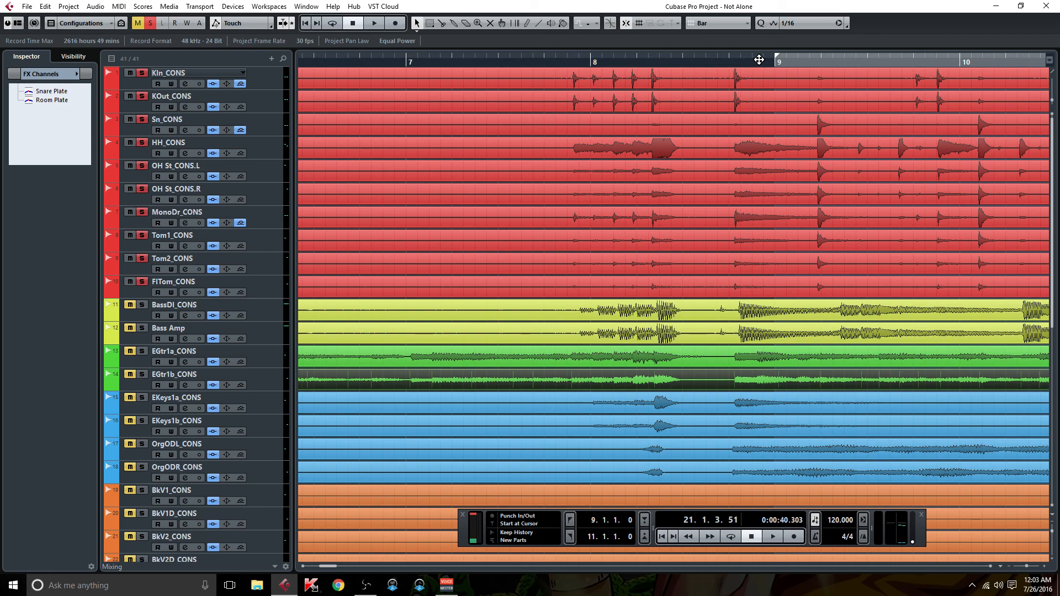
click(559, 60)
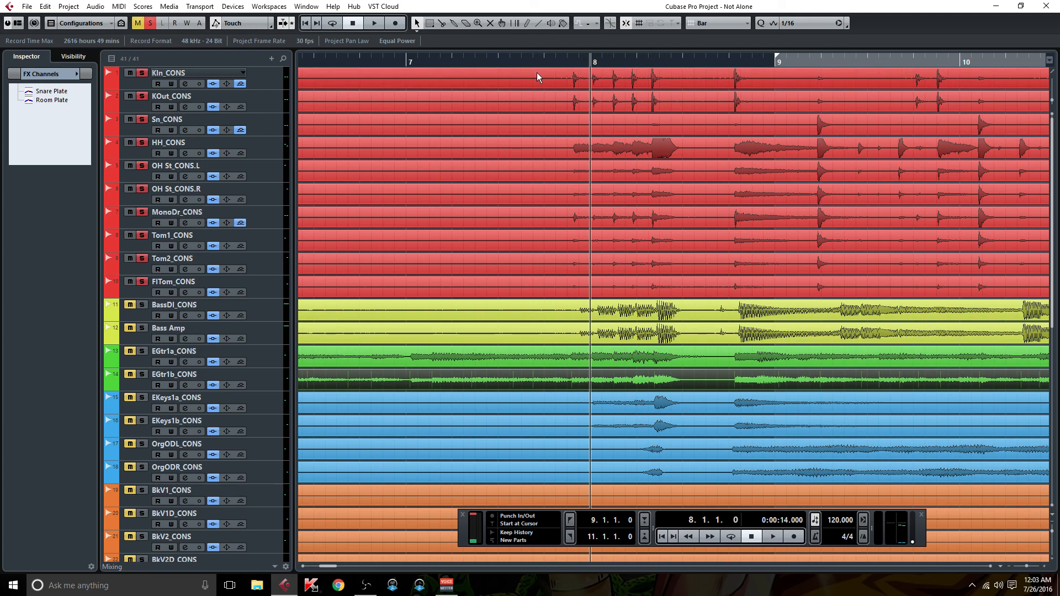
Open the MixConsole, solo the All FX group along with the drums, and bring the drum channels back into view during playback
key(F3)
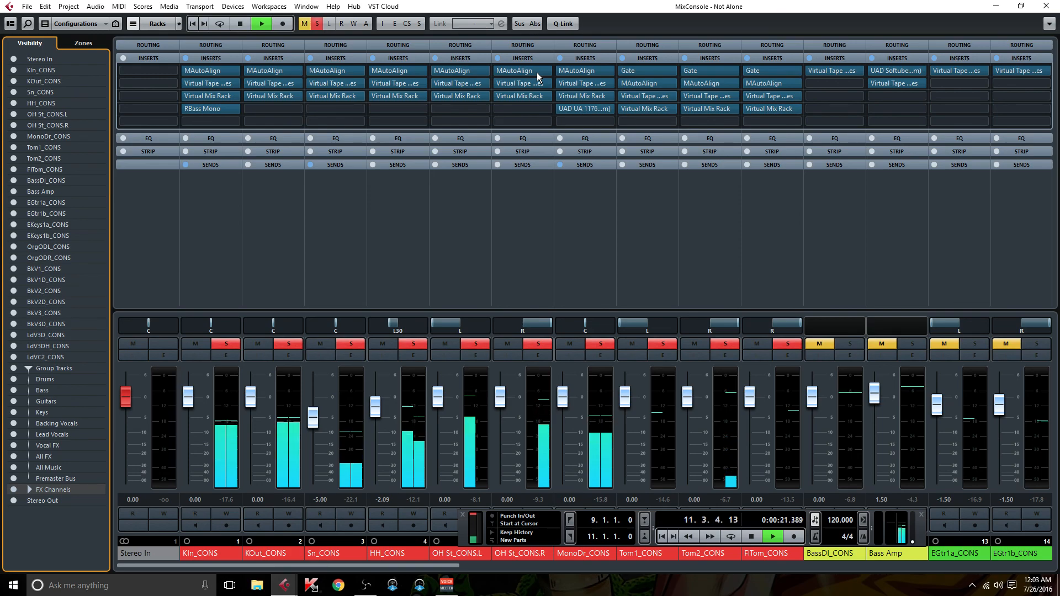
scroll(501, 406, down, 1)
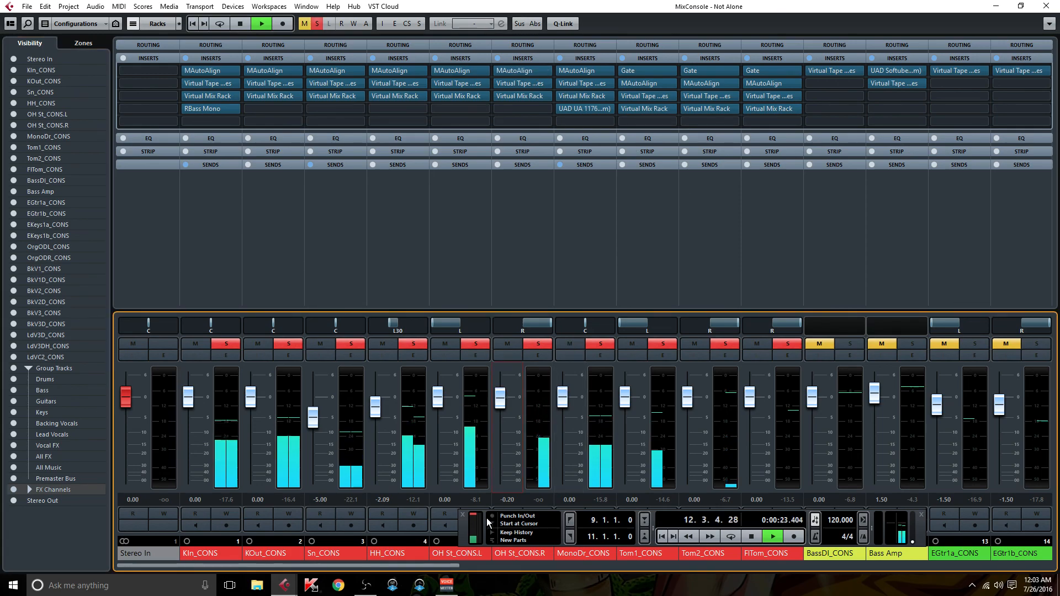
drag(449, 565, 960, 567)
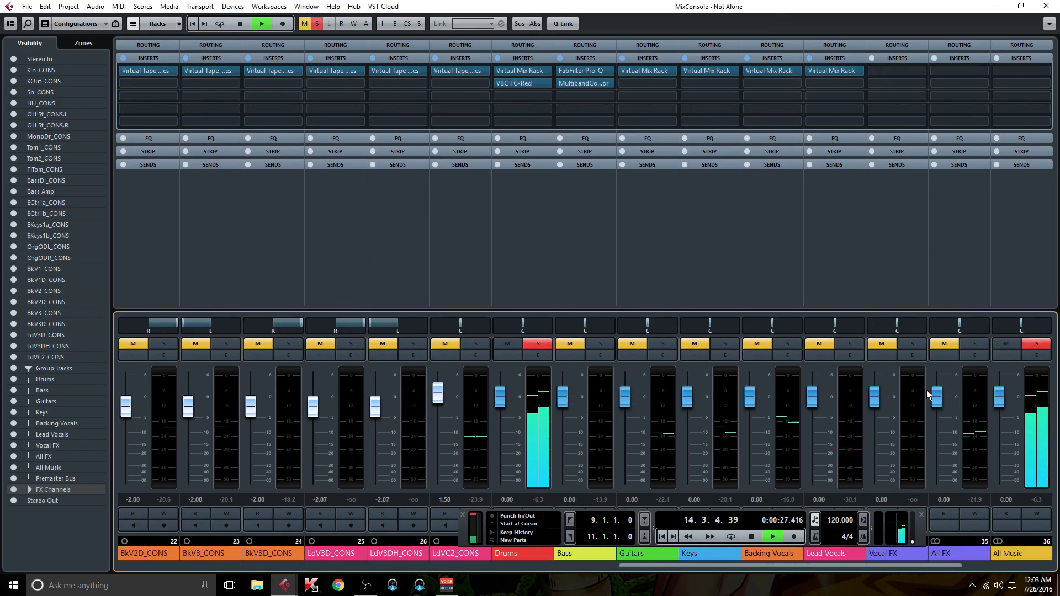
click(974, 342)
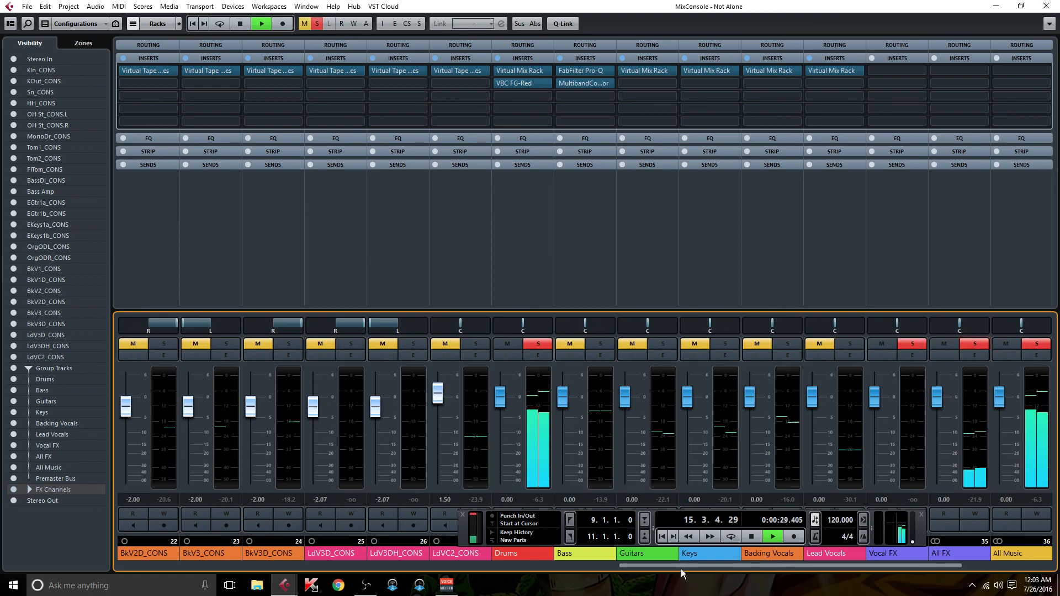
drag(672, 564, 246, 537)
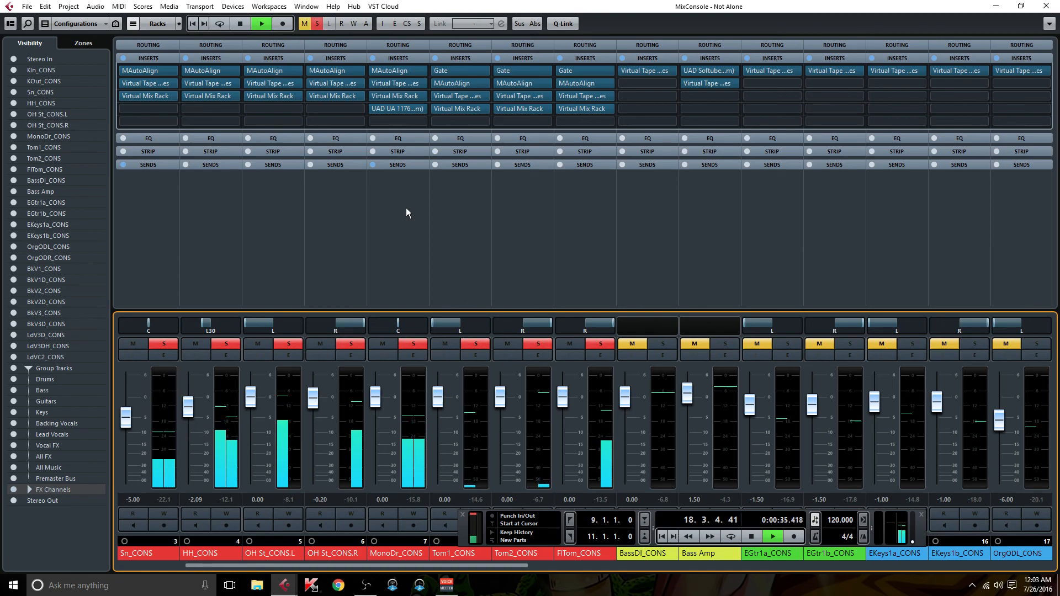
Compare the soloed drums with all channel inserts bypassed and active
key(b)
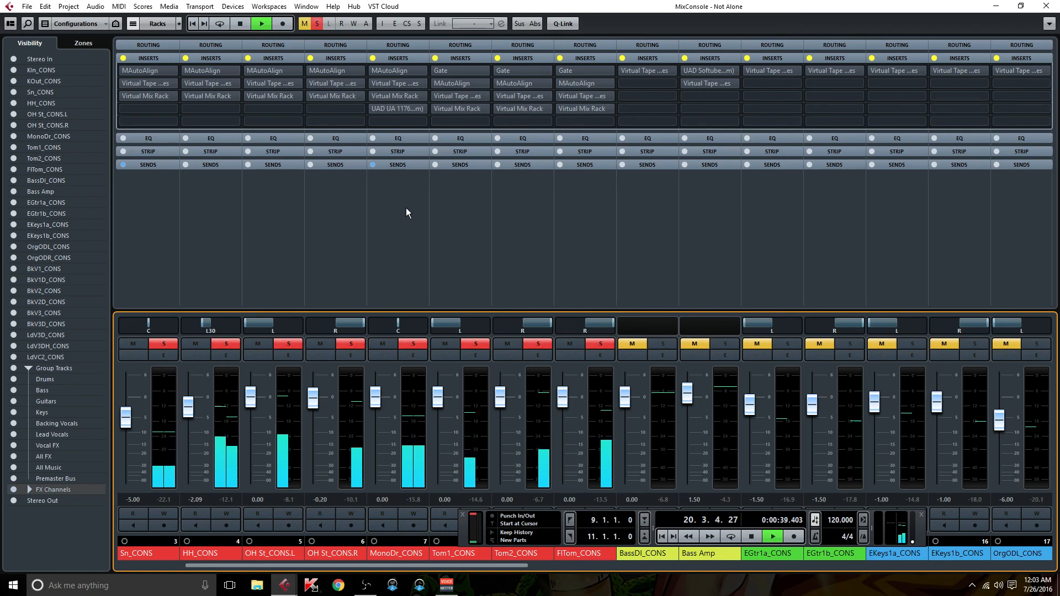
key(b)
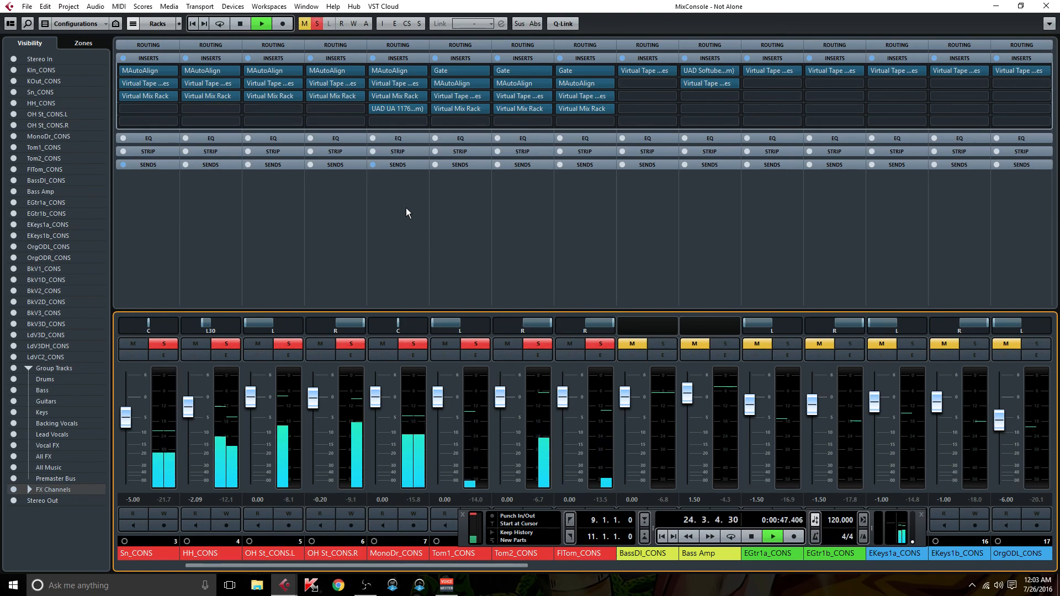
key(b)
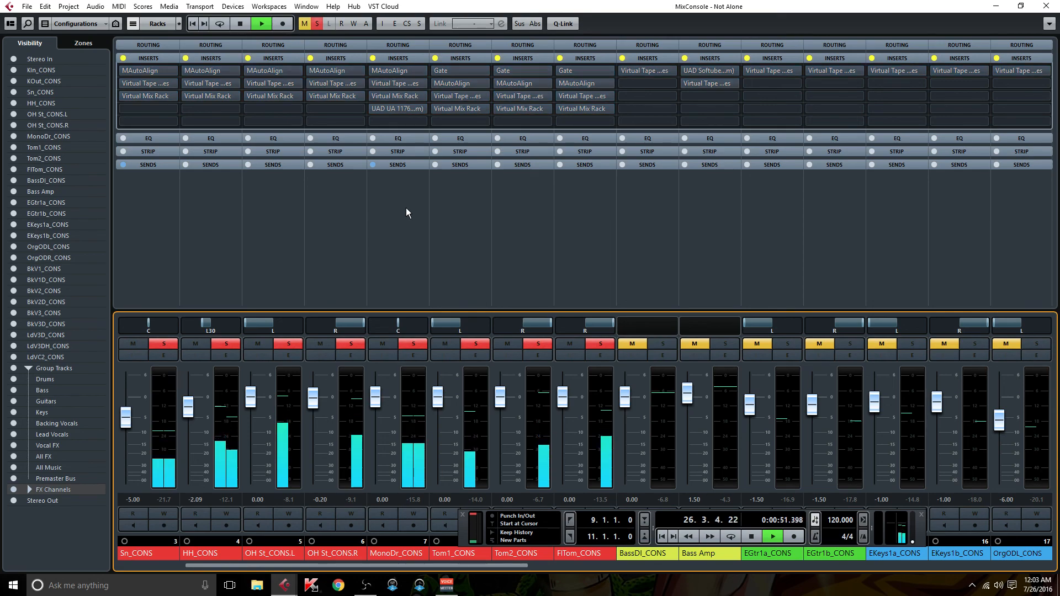
key(b)
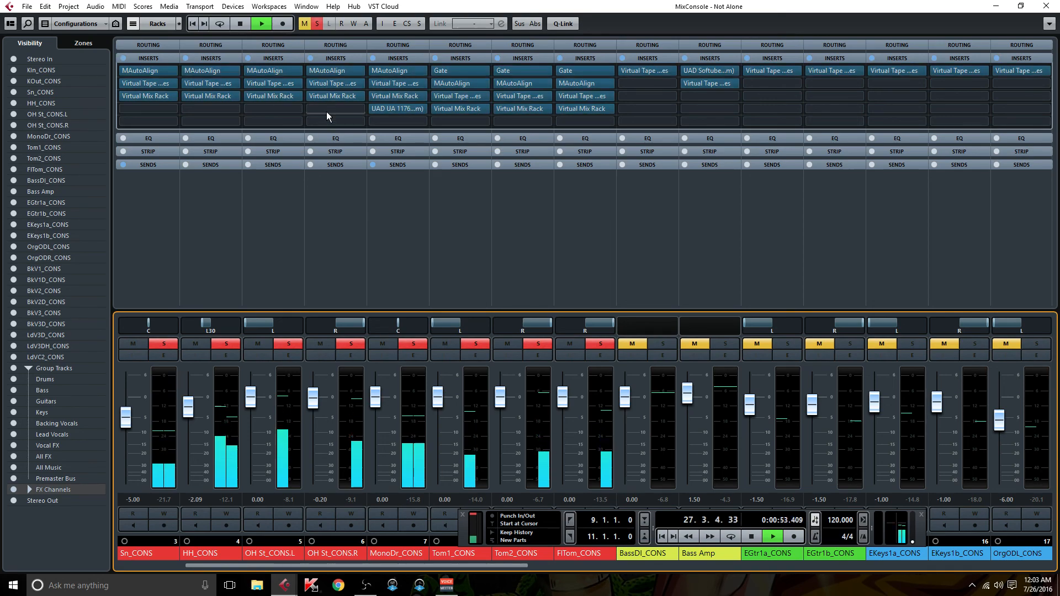
Clear all solos and compare the full mix with all channel inserts bypassed and active
click(316, 27)
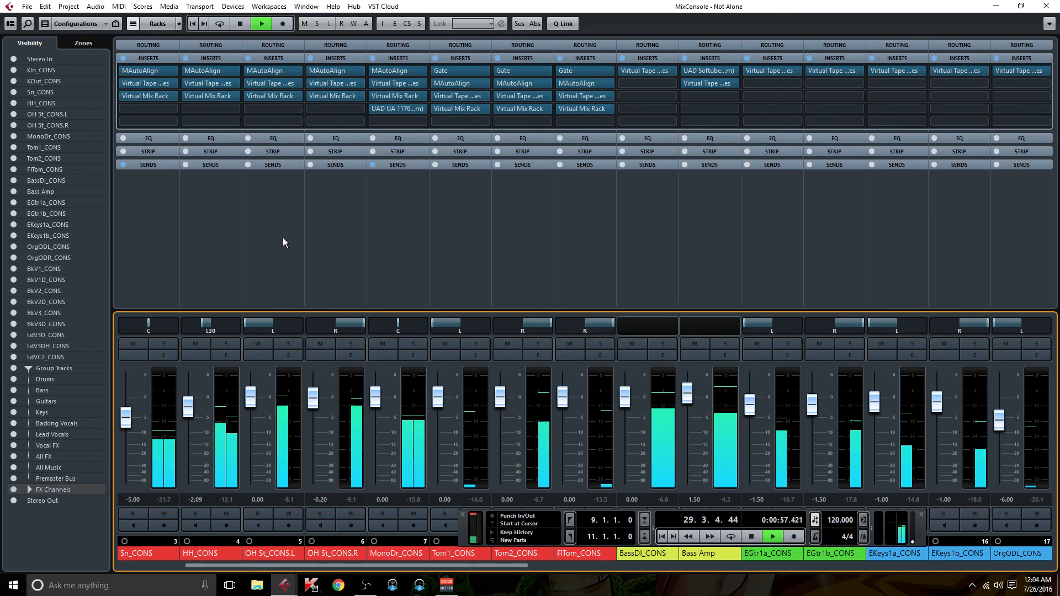
key(b)
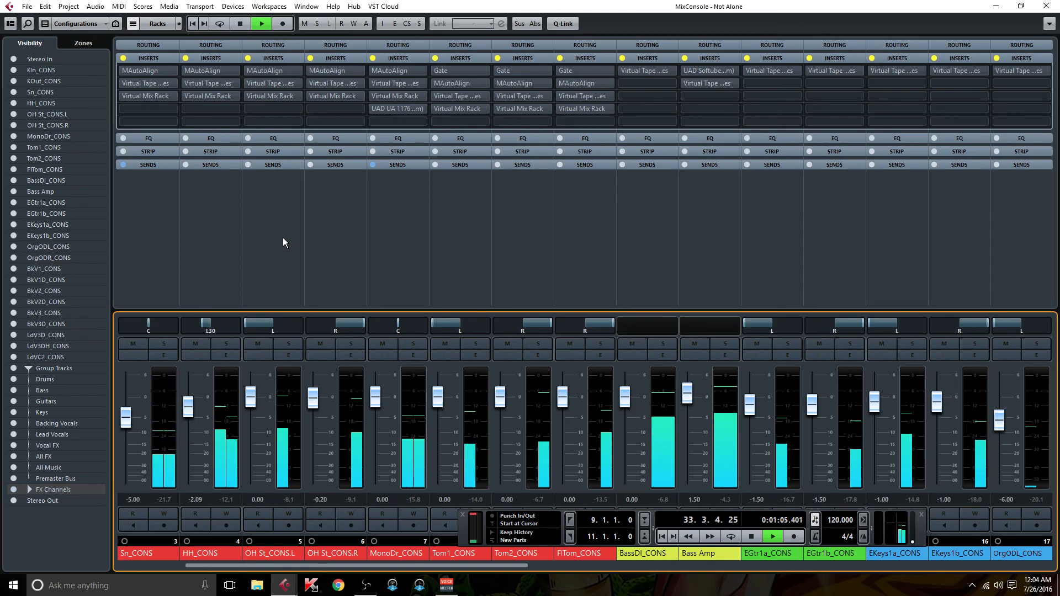
key(ctrl+i)
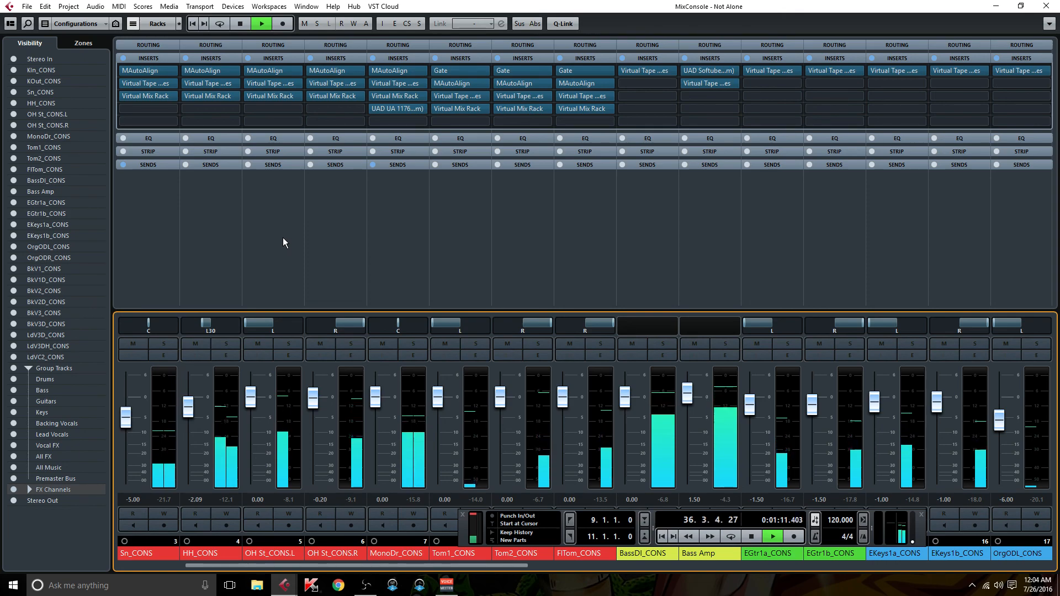
Compare the full mix once more with all channel inserts bypassed and reactivated, and stop playback
key(ctrl+i)
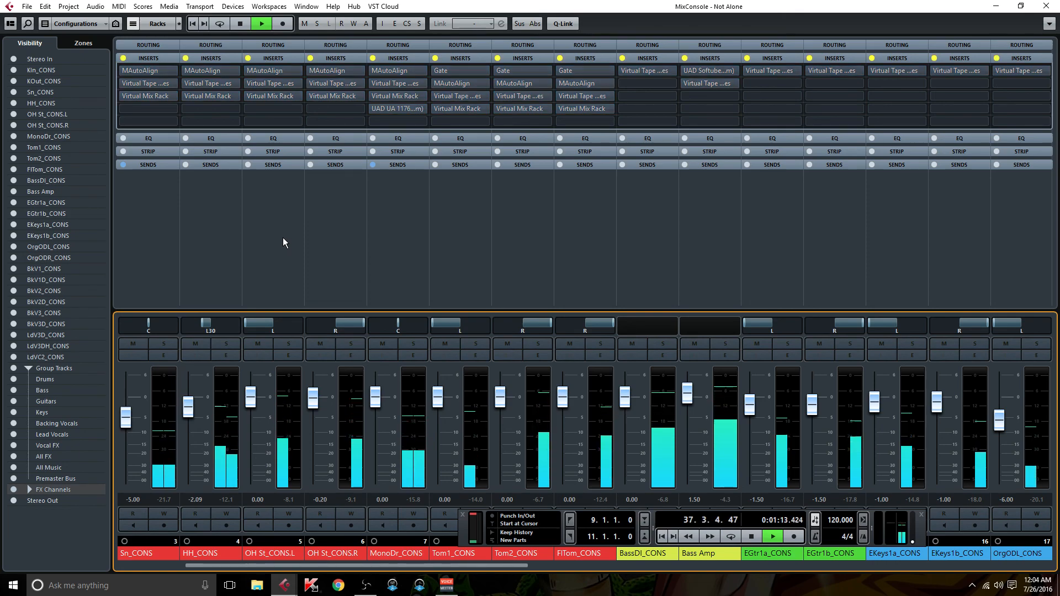
key(ctrl+i)
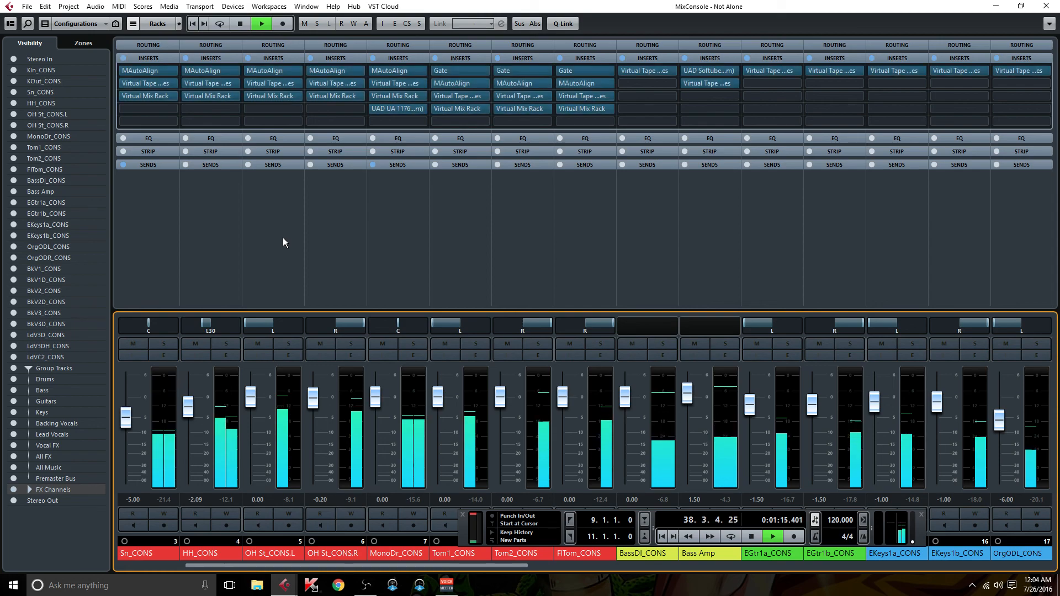
key(space)
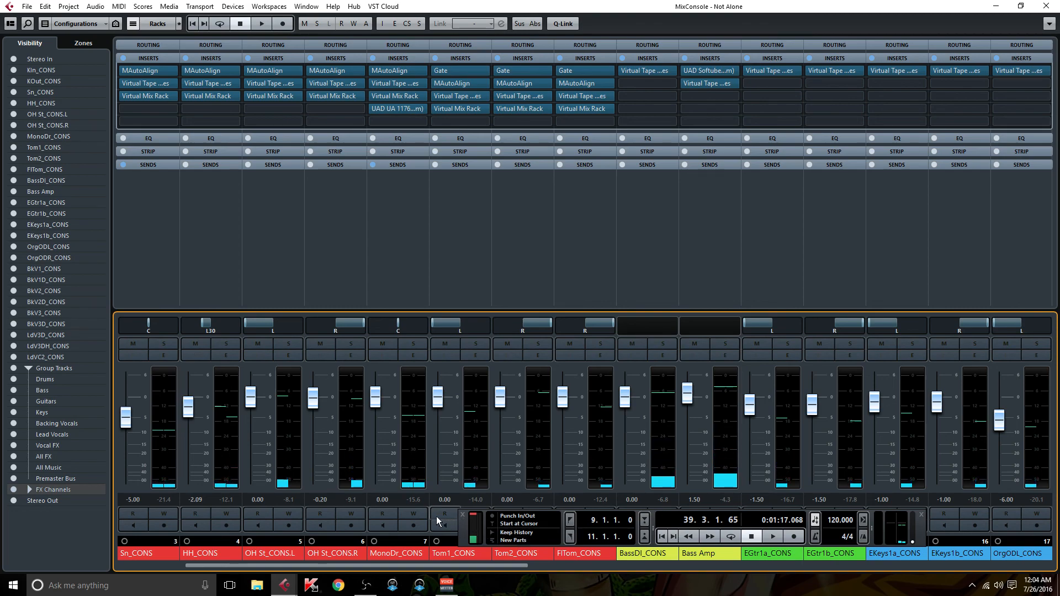
Move the floating transport panel up off the channel names and bring the kick channels back into view
drag(465, 539, 453, 307)
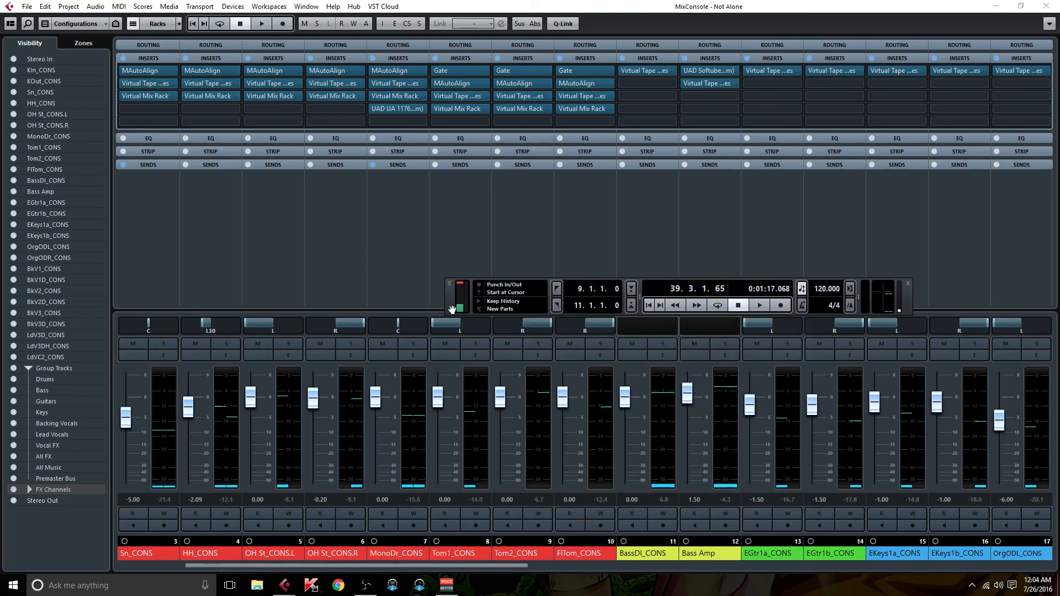
click(478, 565)
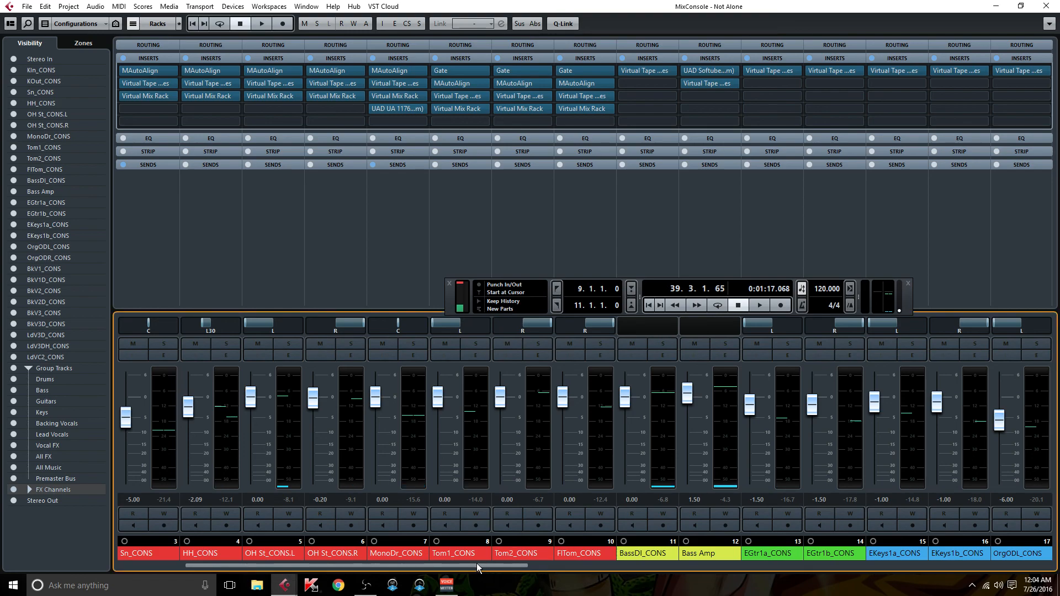
drag(479, 565, 388, 565)
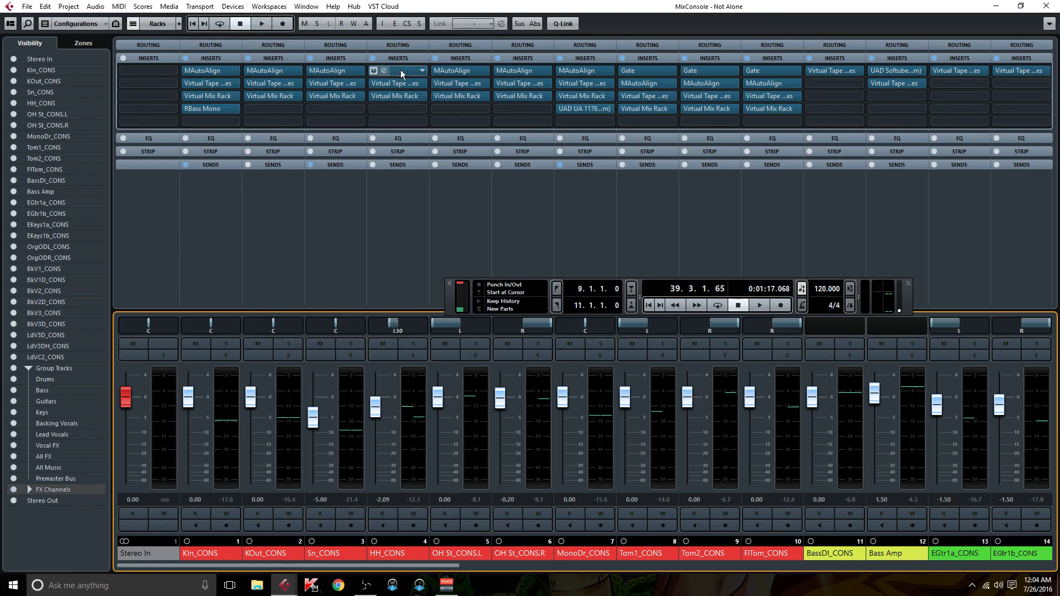
Review the Virtual Tape Machines and Virtual Mix Rack inserts on Tom1_CONS and the MAutoAlign insert on FlTom_CONS, closing each editor
click(656, 95)
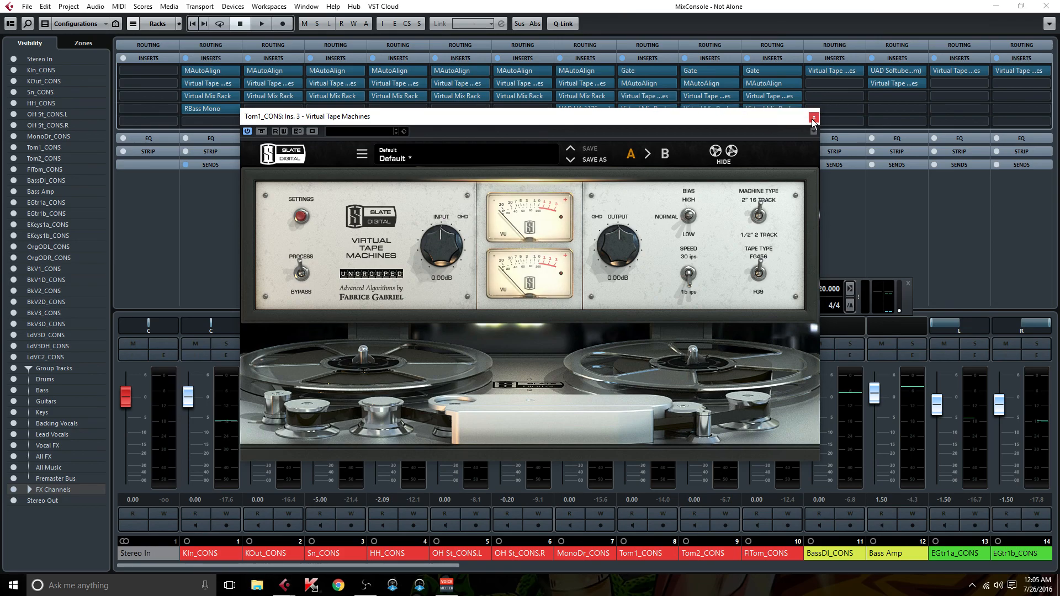
click(811, 121)
click(657, 108)
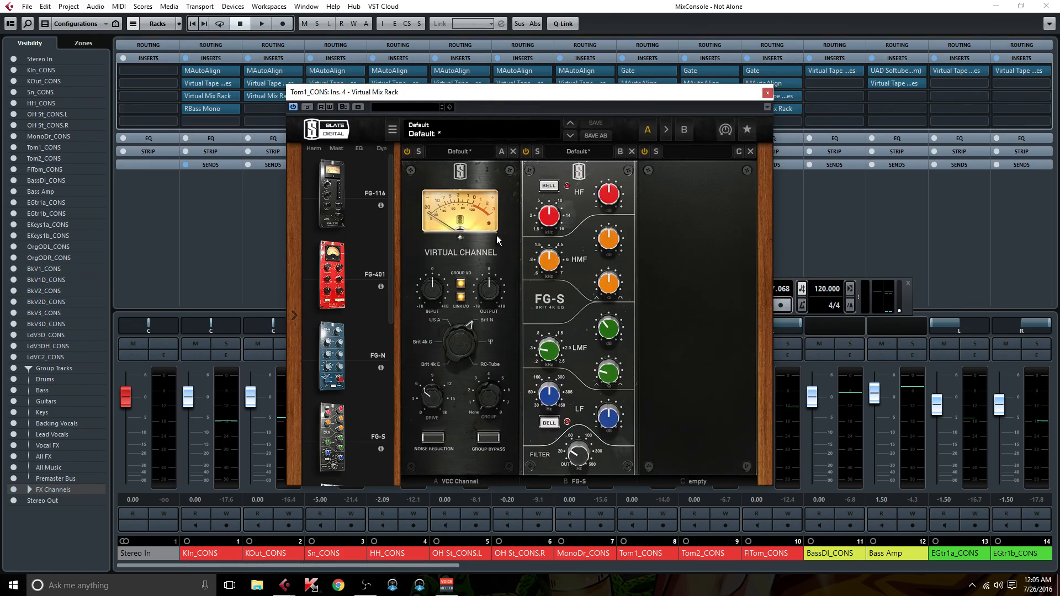
click(767, 92)
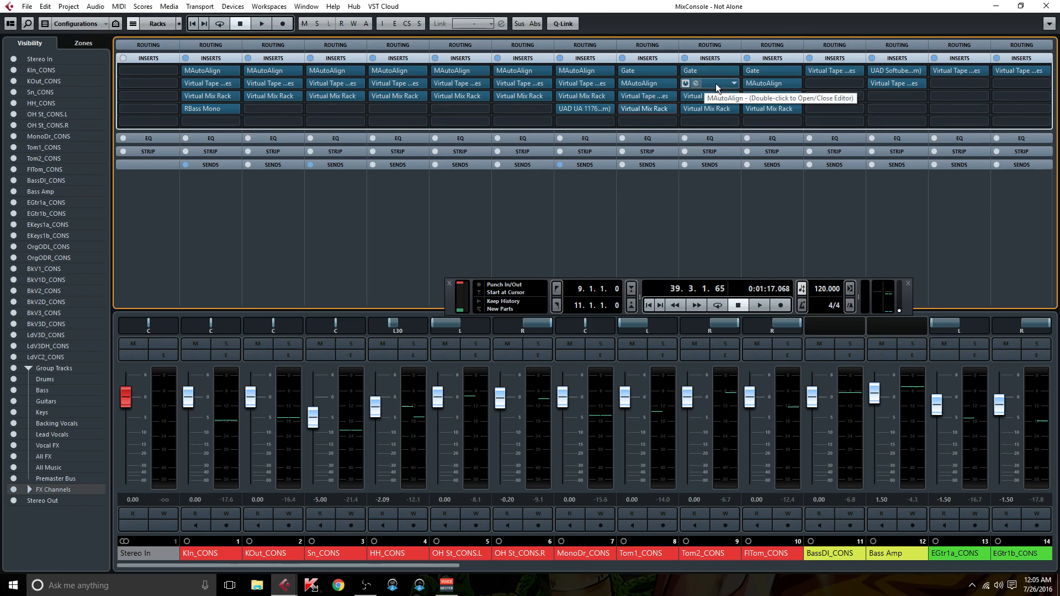
double_click(773, 83)
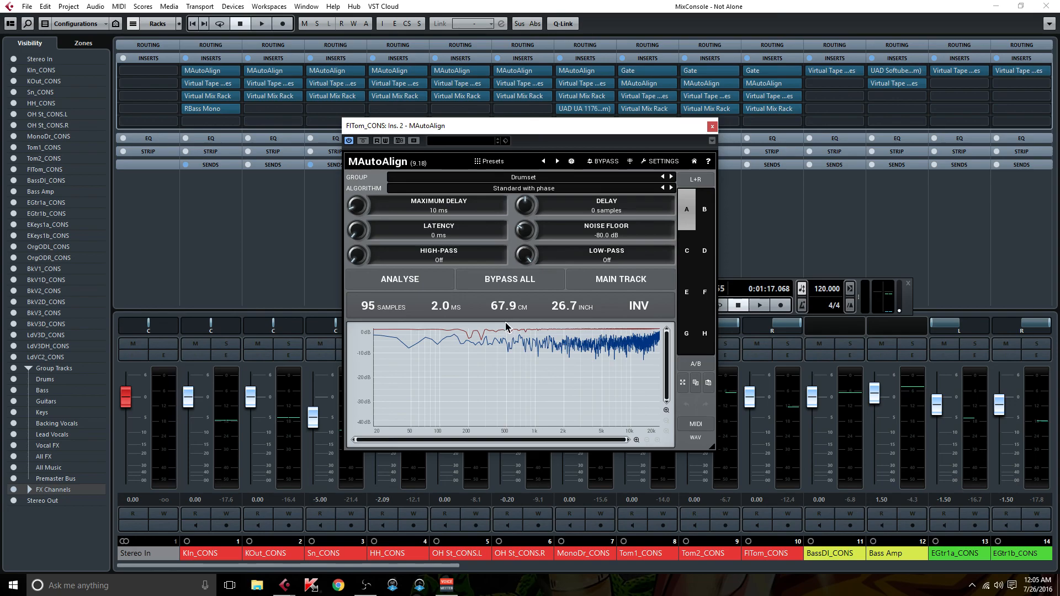
click(711, 128)
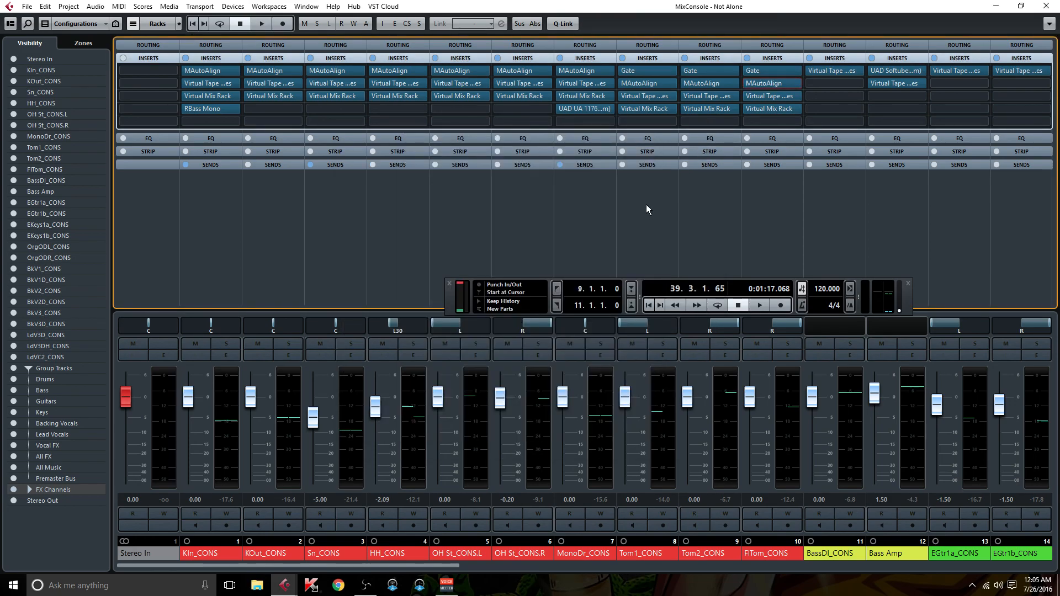